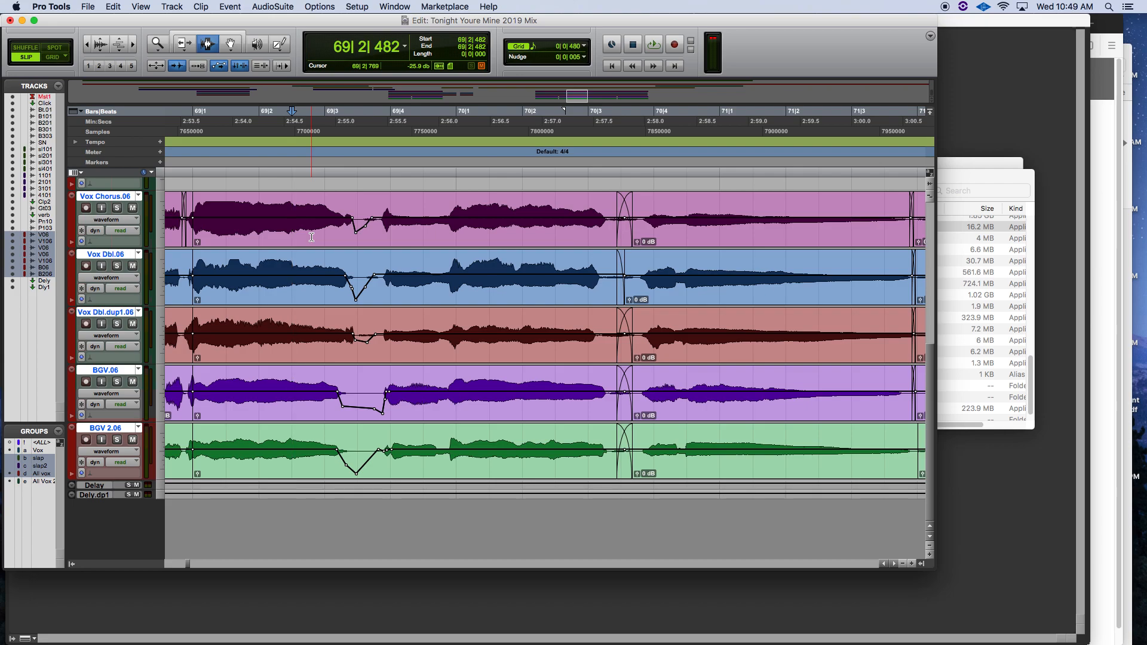
Survey the lead, double and background vocal tracks over the full length of the session
scroll(312, 237, right, 10)
scroll(311, 238, right, 10)
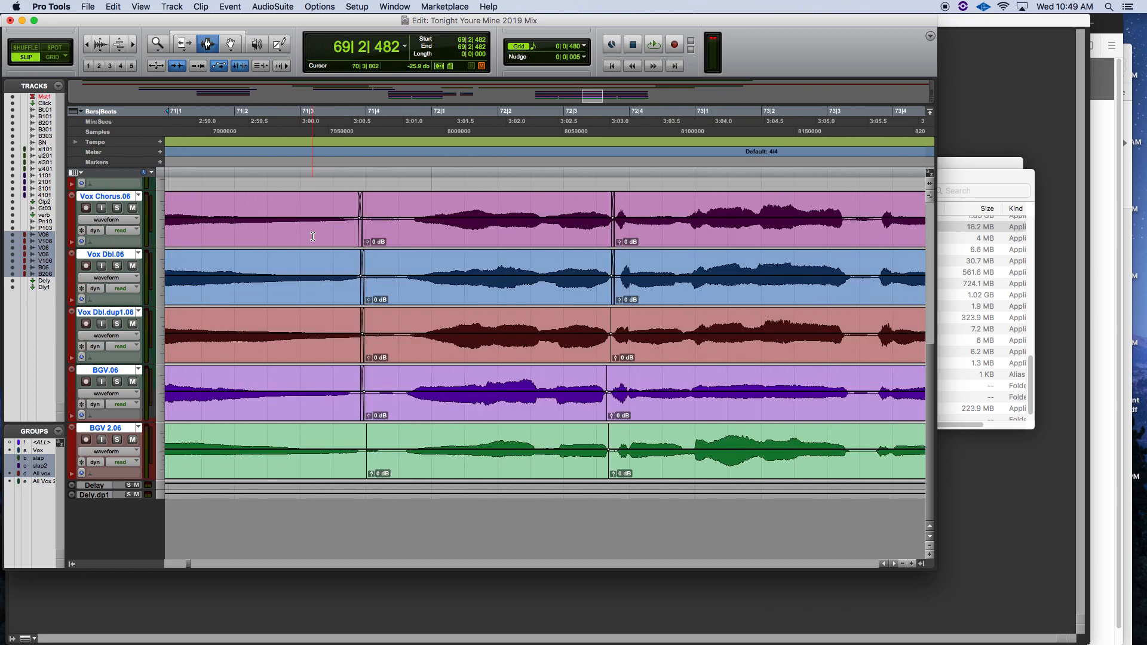
scroll(313, 236, up, 3)
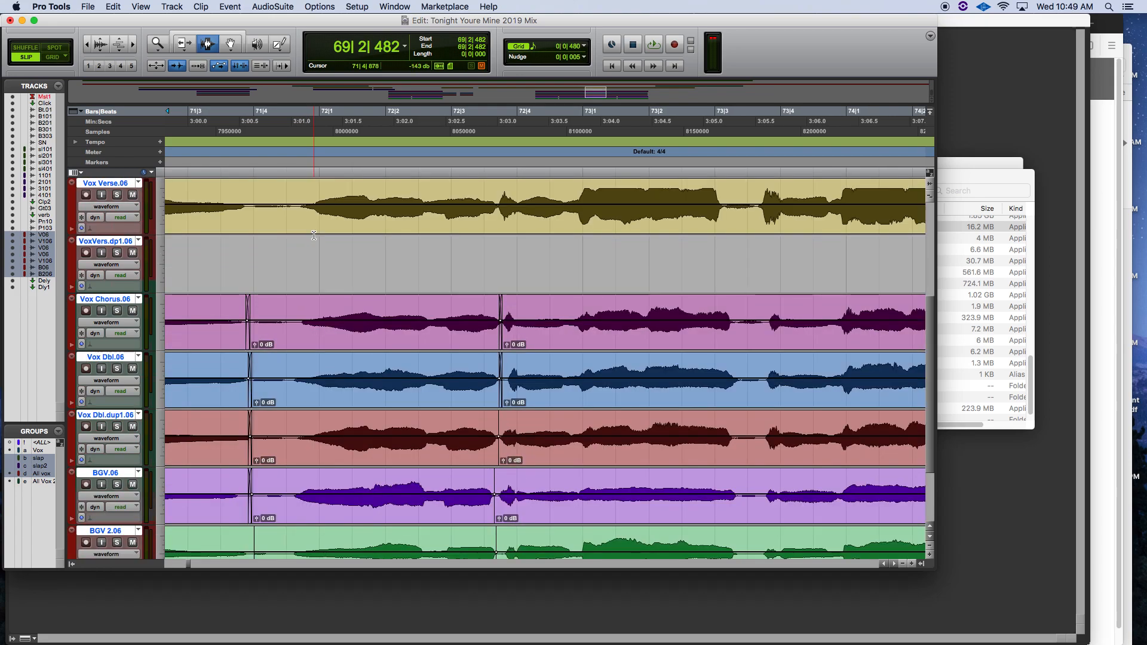
scroll(313, 235, up, 1)
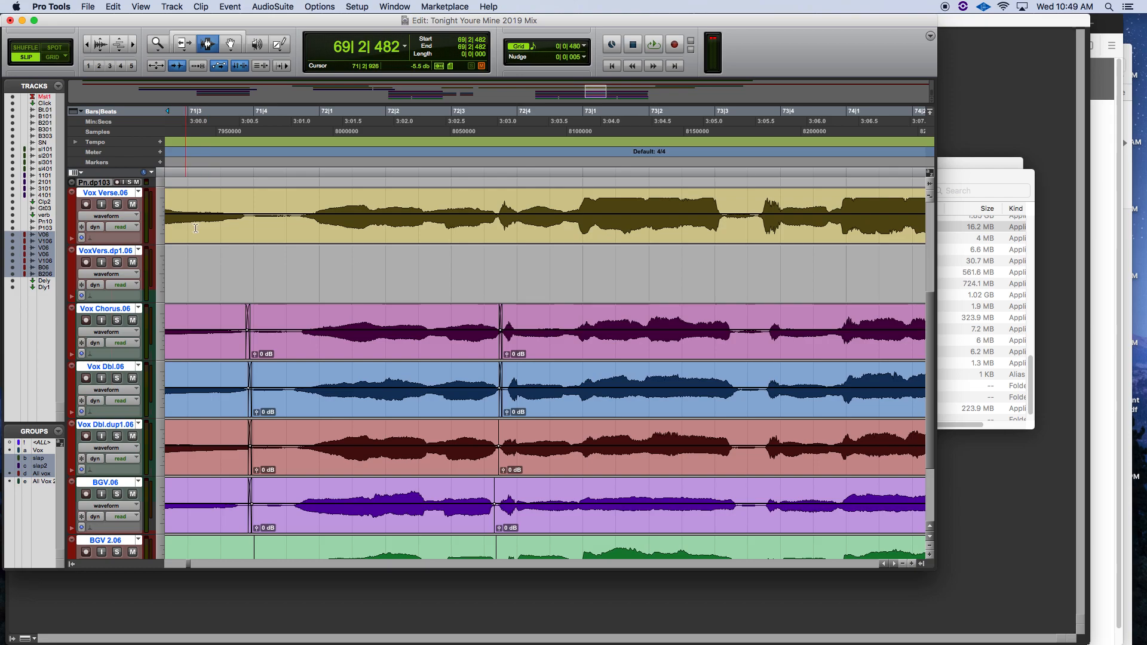
click(158, 46)
double_click(159, 46)
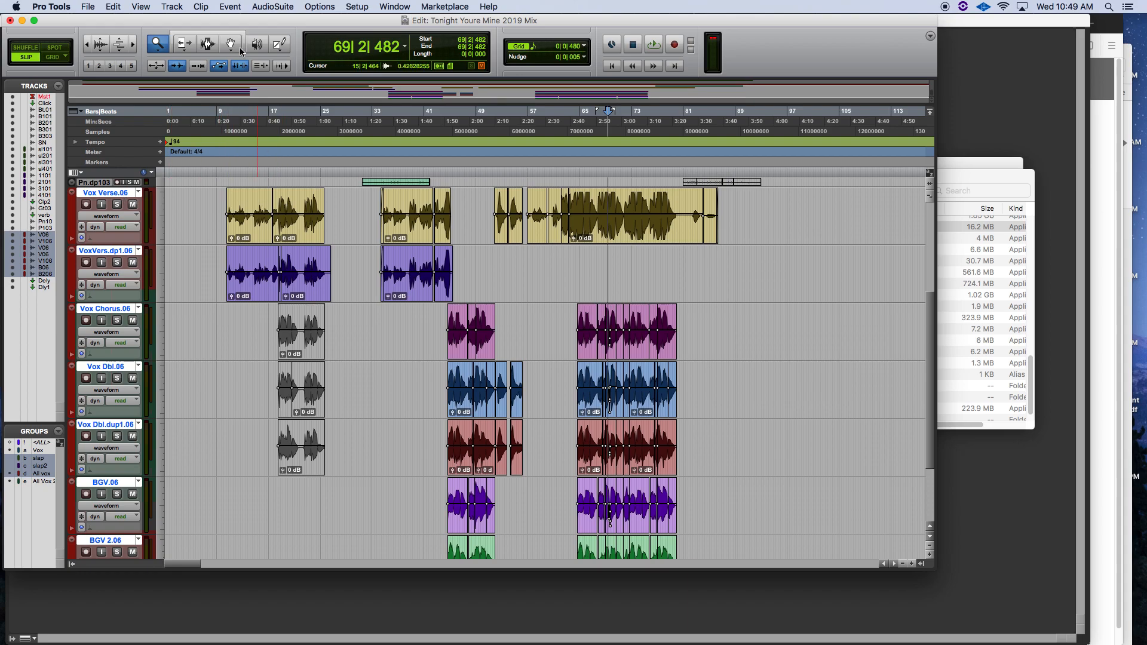
click(214, 42)
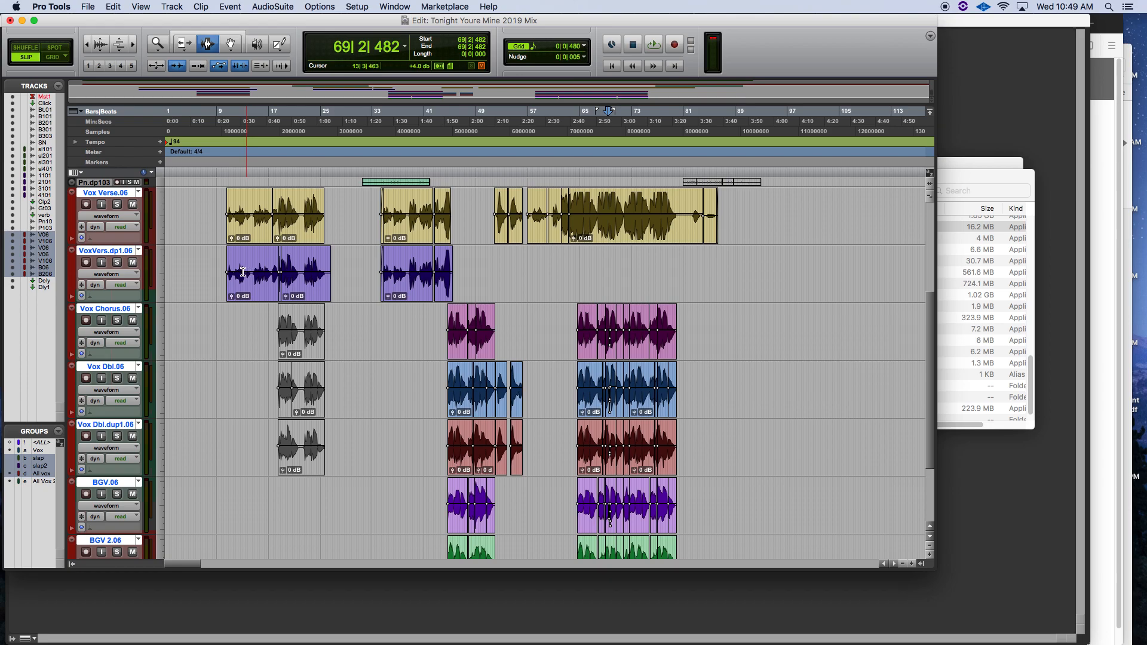
scroll(239, 269, down, 5)
scroll(236, 266, up, 4)
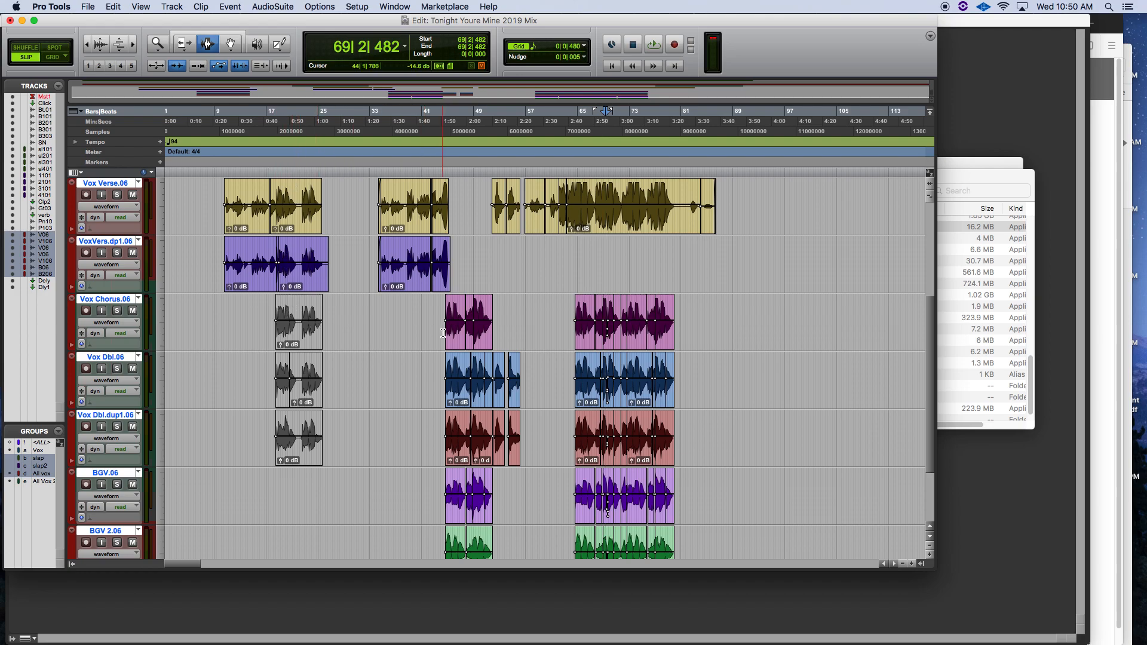
scroll(501, 355, down, 3)
scroll(501, 355, up, 4)
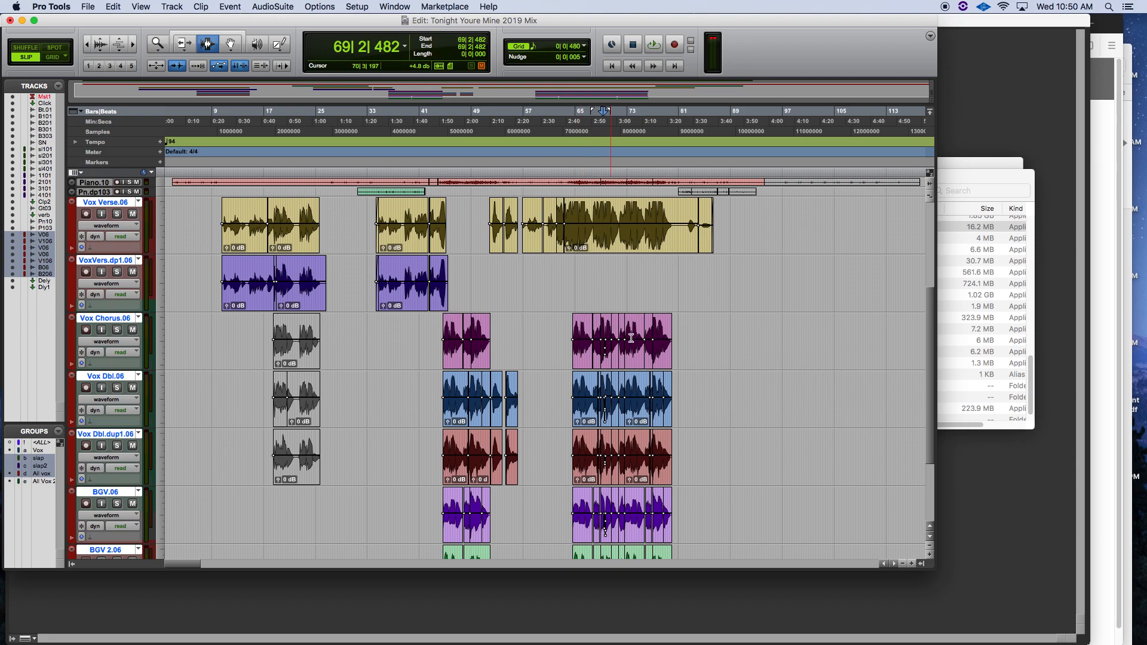
scroll(677, 345, down, 4)
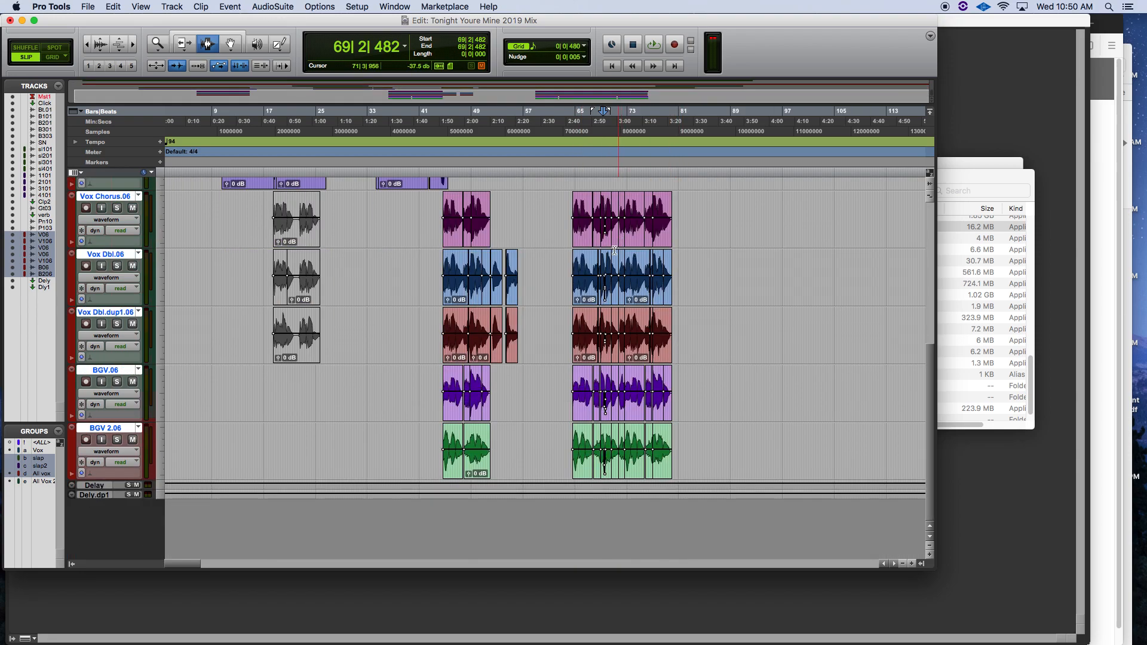
Play back the final chorus vocals from 68|2|746
click(132, 45)
click(133, 45)
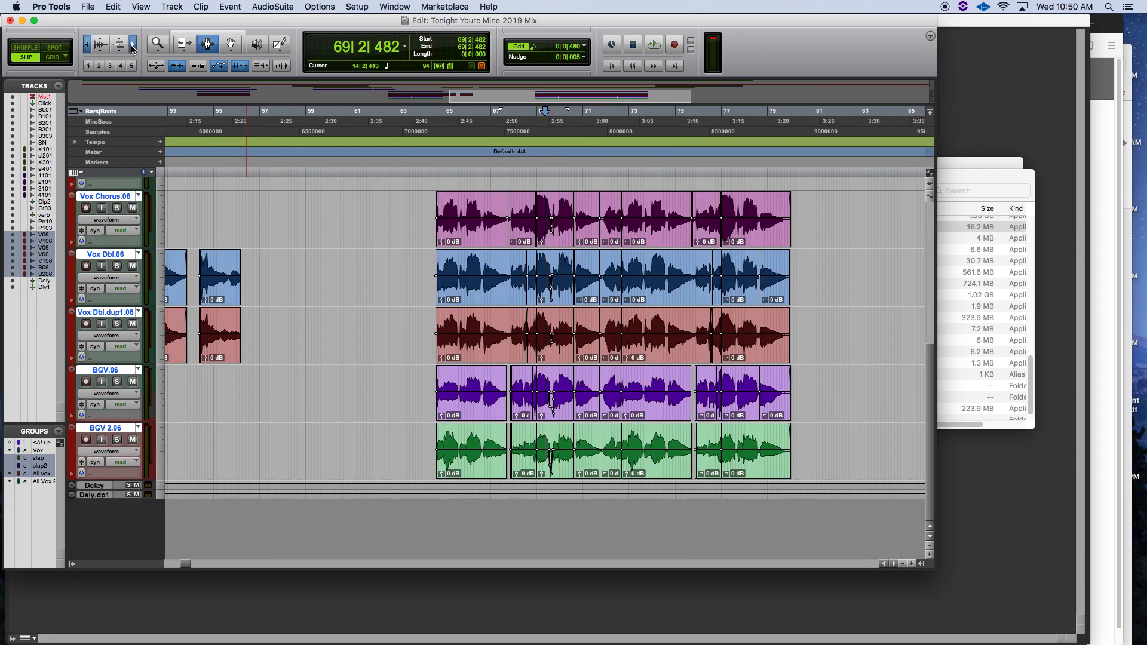
click(132, 45)
click(133, 45)
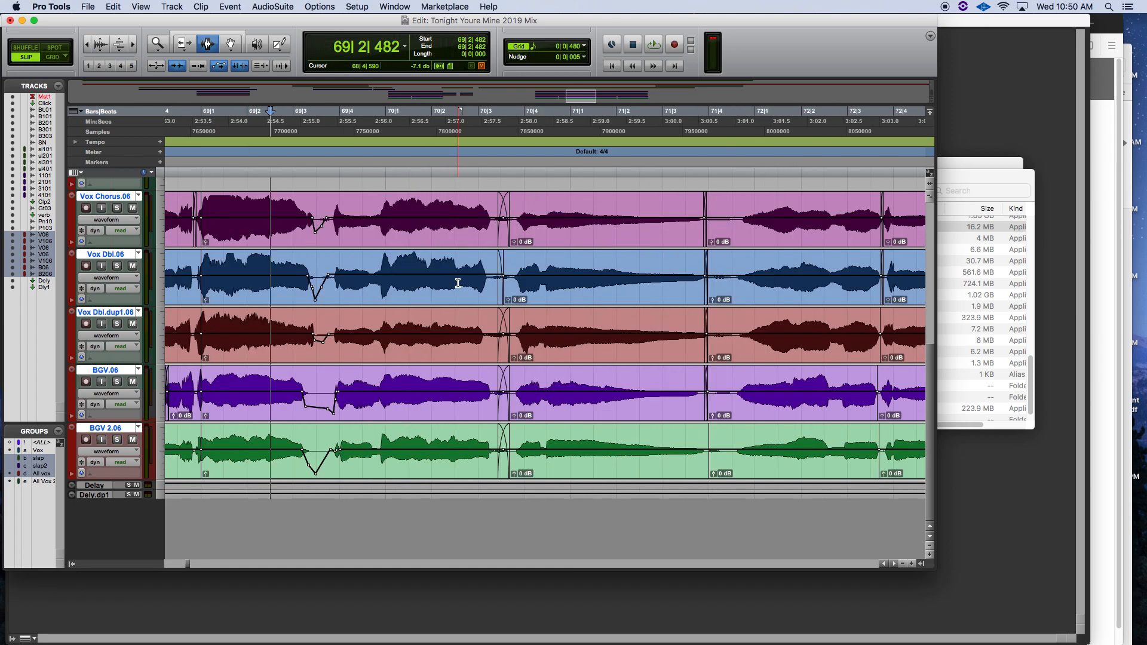
scroll(275, 225, up, 6)
scroll(274, 225, left, 3)
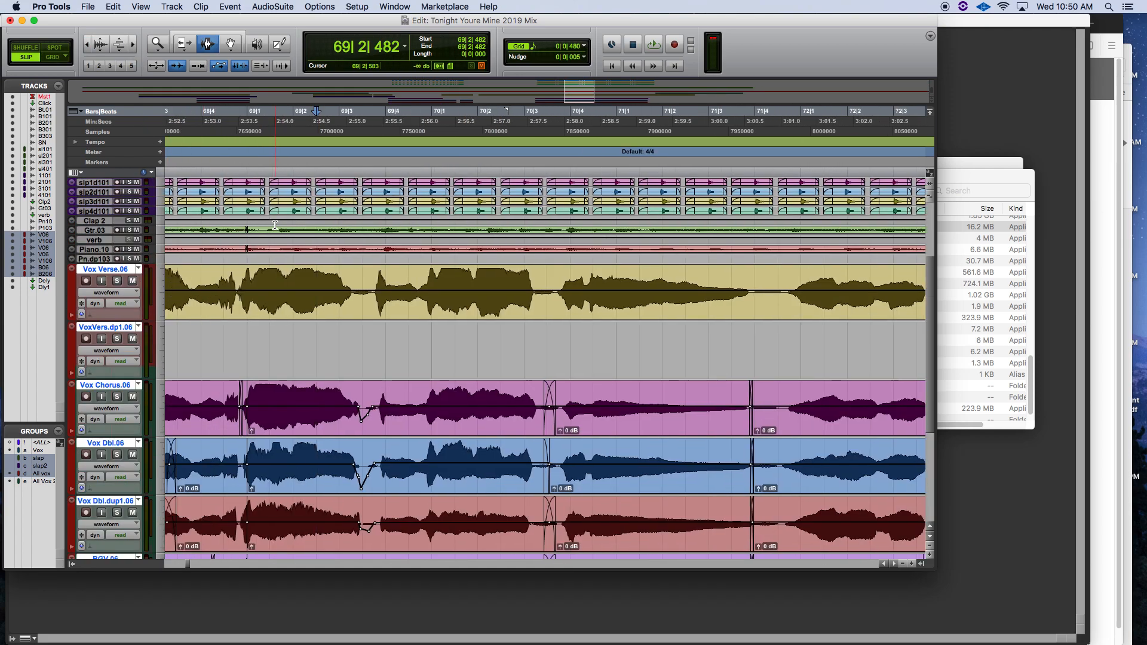
scroll(275, 224, down, 5)
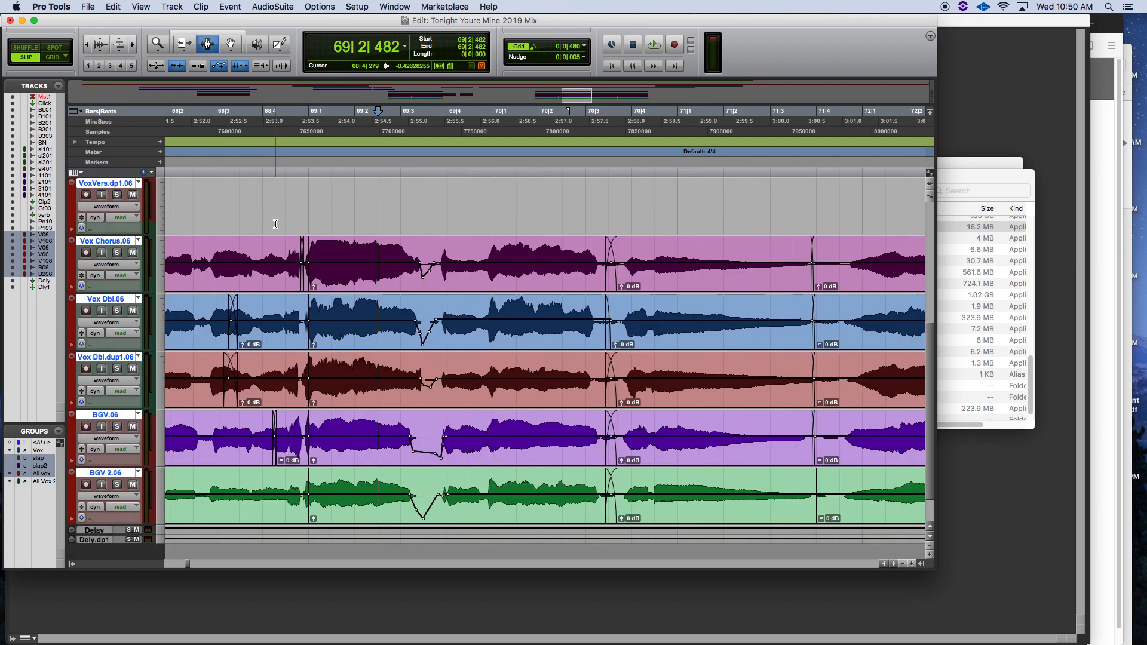
scroll(251, 224, up, 2)
click(206, 222)
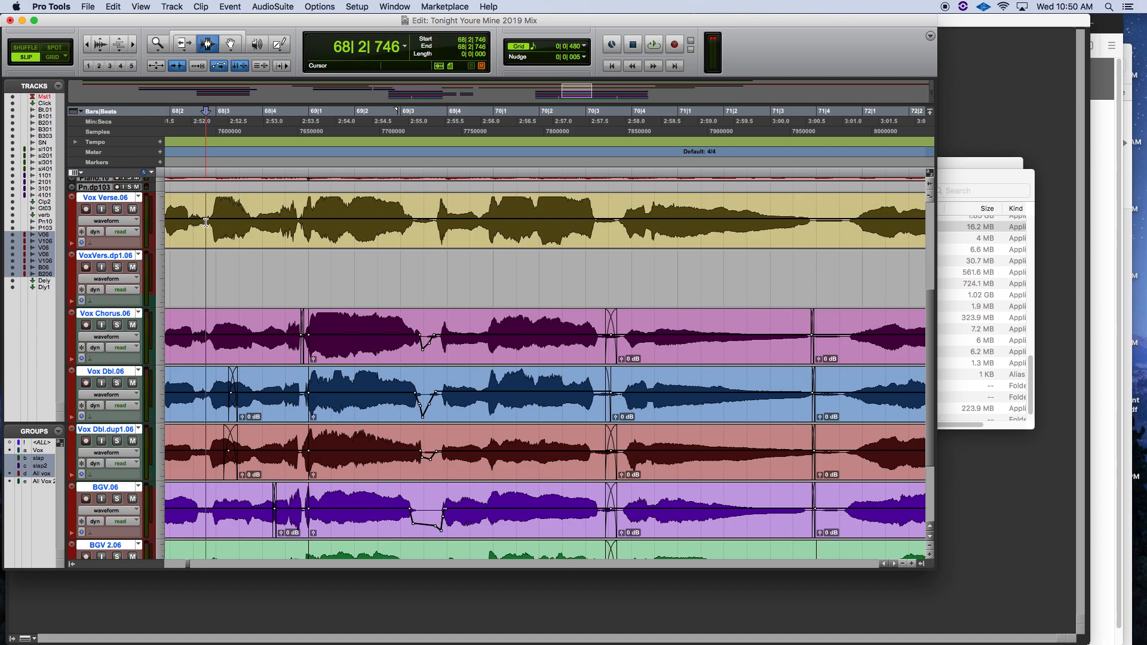
key(space)
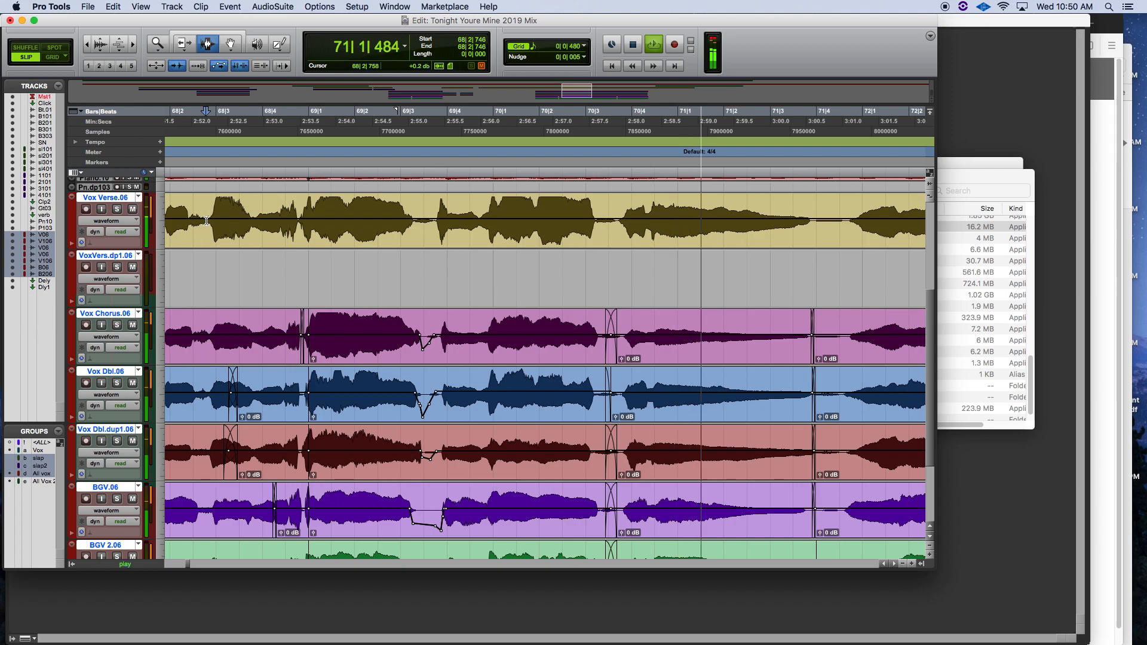
key(space)
Examine the gap between the vocal words around 69|3 up close and play it from 69|2|955
click(401, 229)
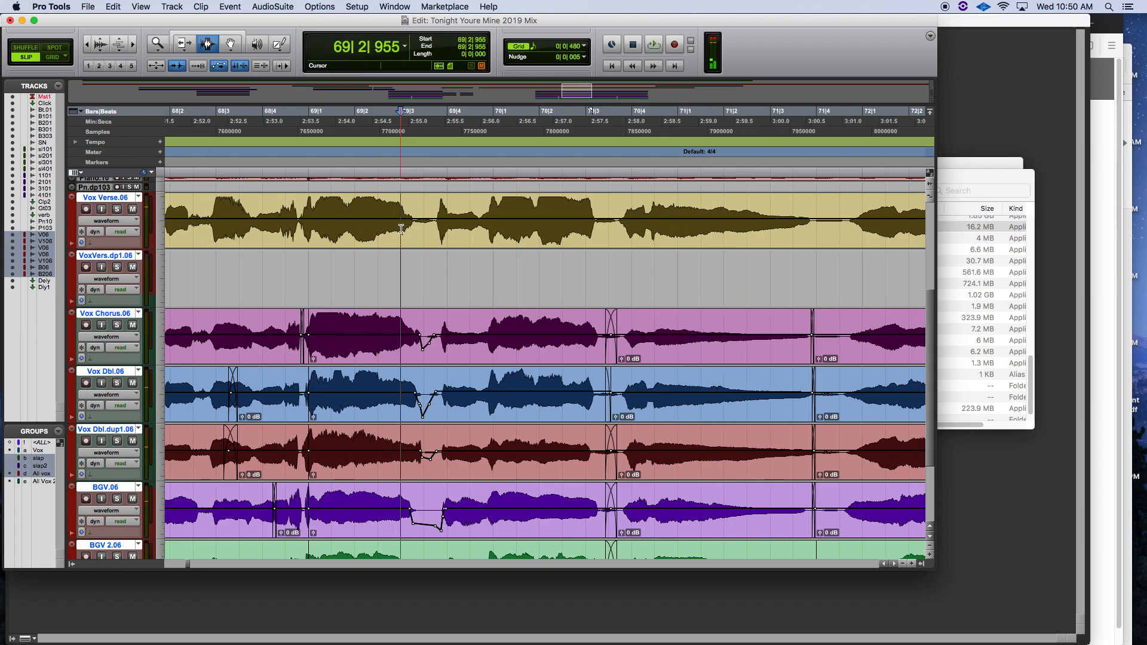
key(t)
key(t)
key(t)
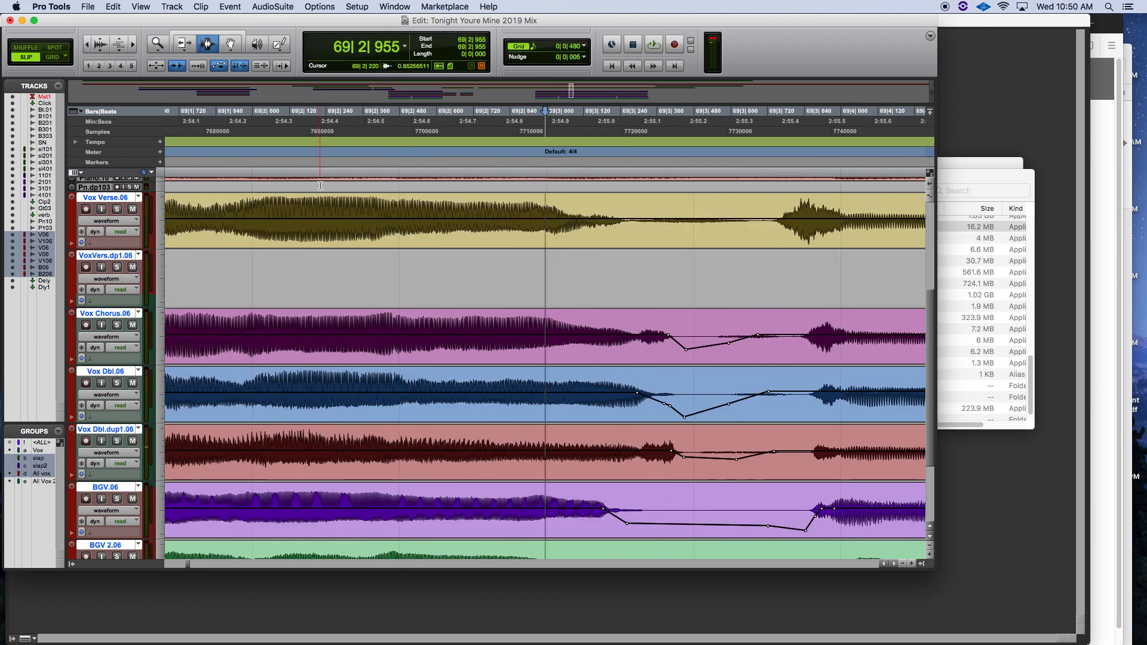
scroll(323, 216, right, 3)
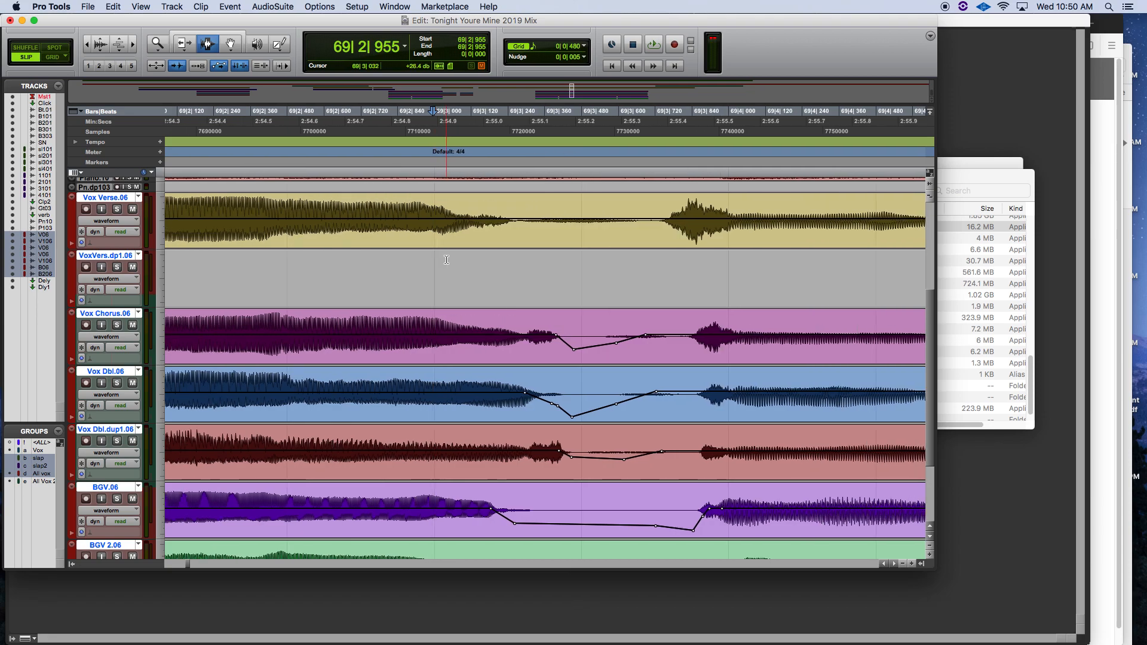
scroll(446, 260, right, 3)
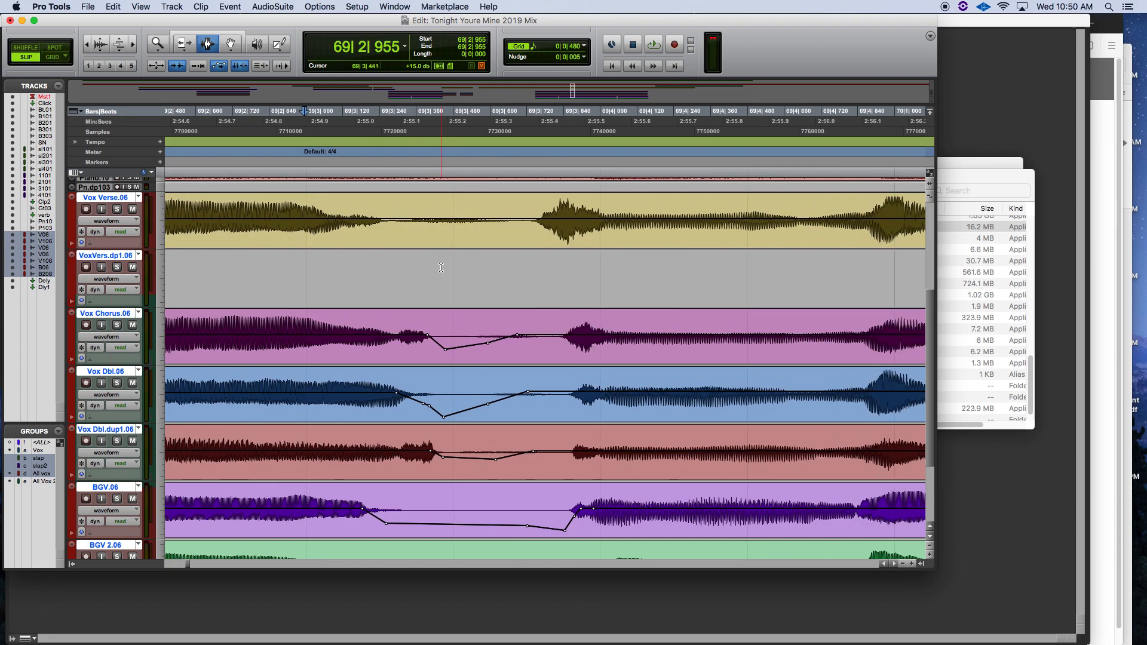
scroll(442, 263, down, 1)
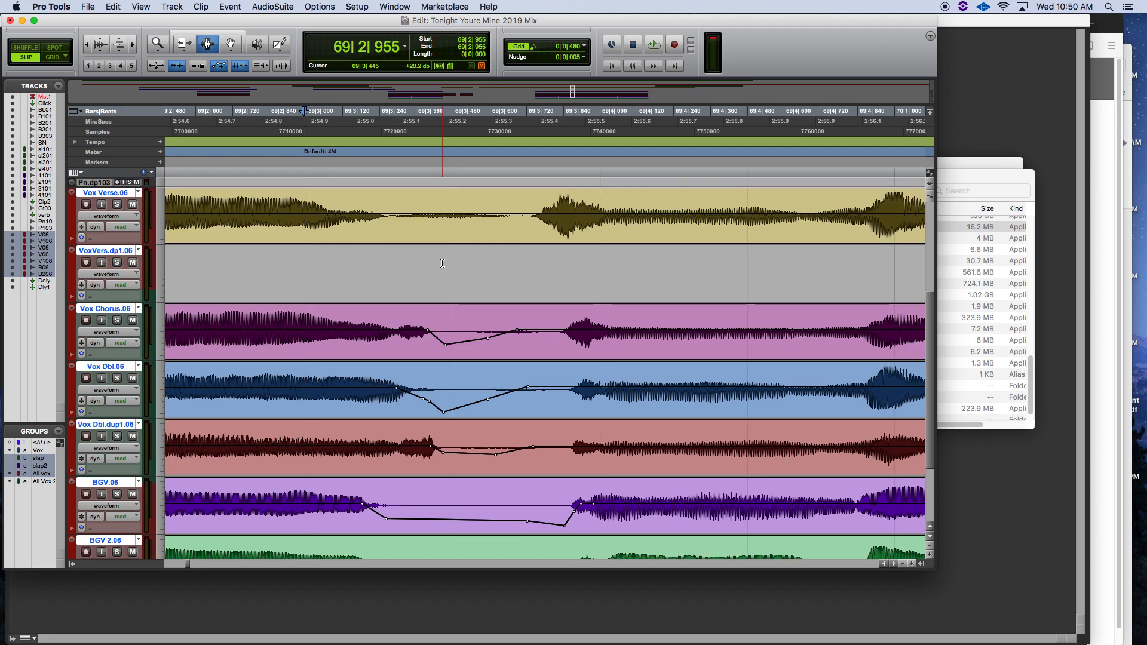
scroll(442, 263, down, 5)
scroll(442, 264, up, 5)
key(space)
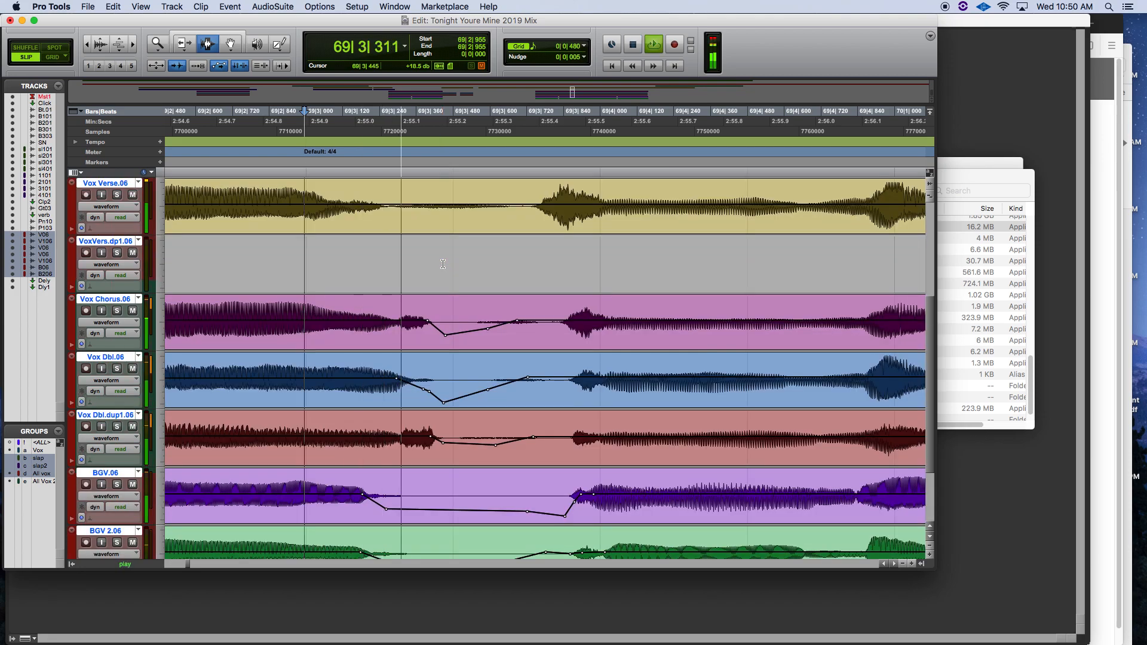
key(space)
Disable the Al vox group, dip the Vox Verse.06 clip gain between the words around 69|3, and audition the edit
key(F8)
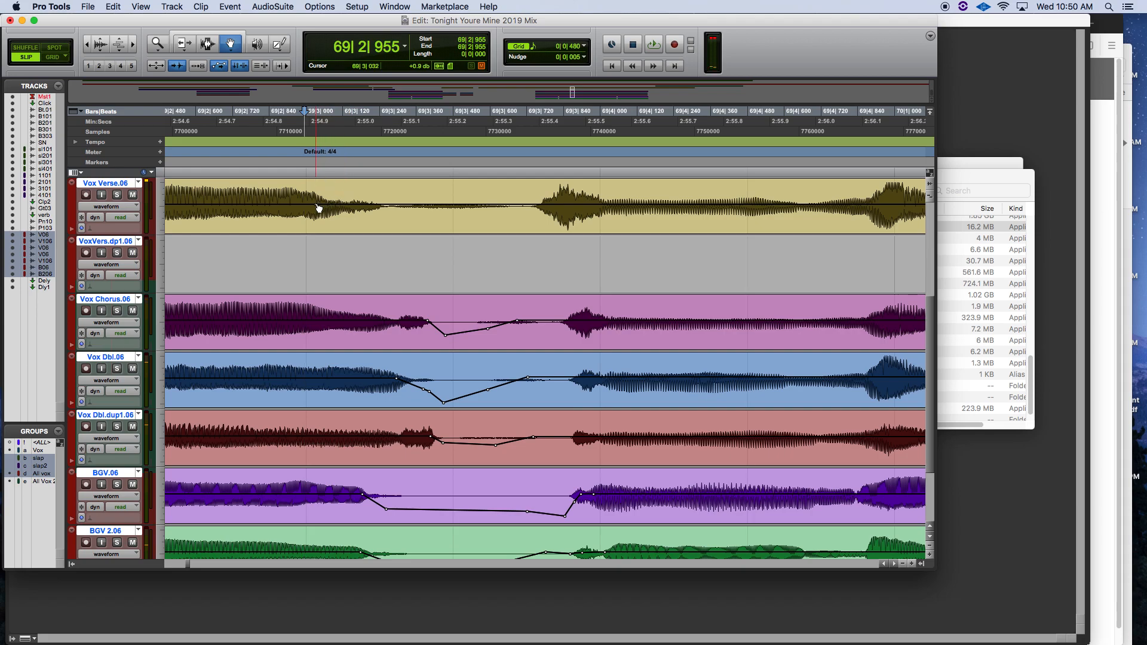
click(28, 475)
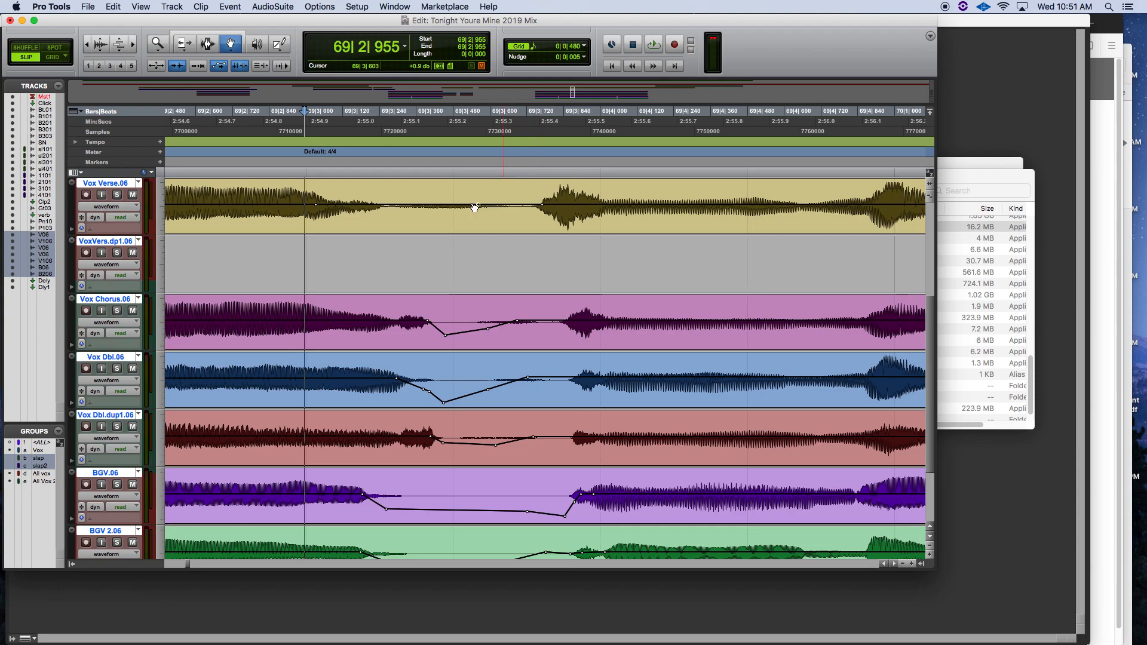
drag(390, 208, 384, 216)
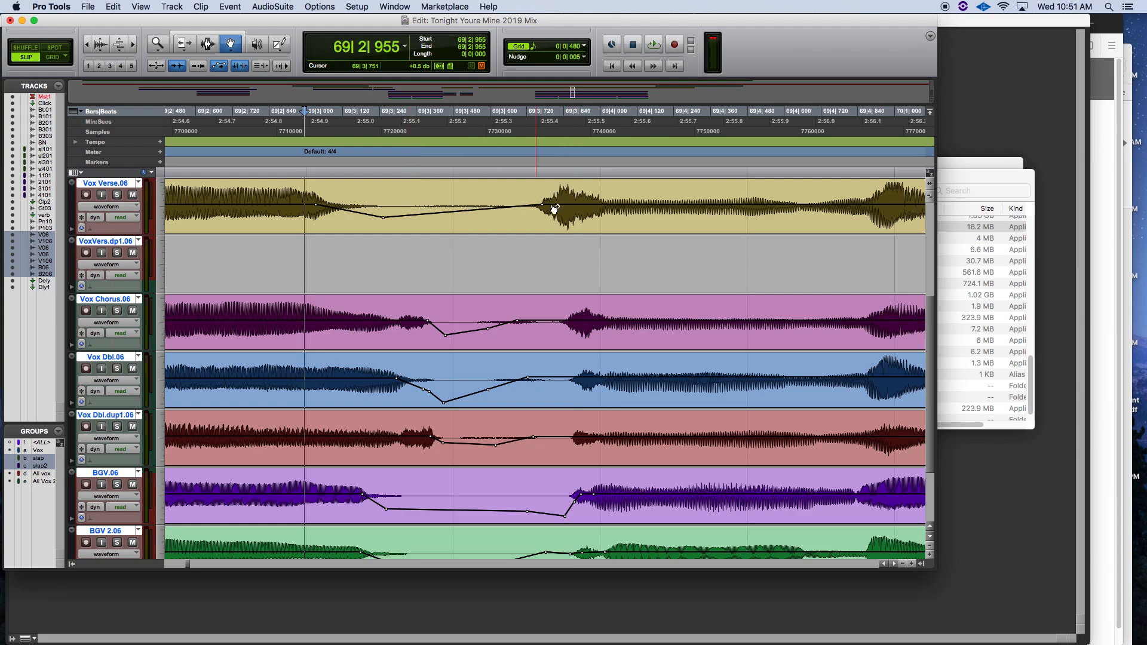
key(space)
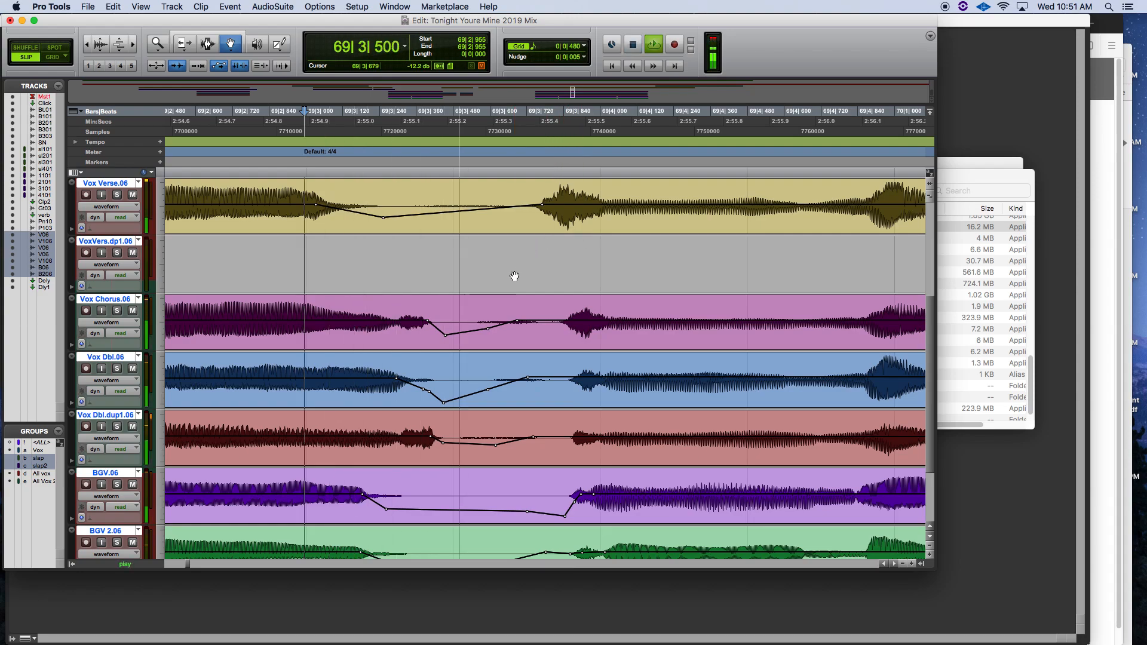
key(space)
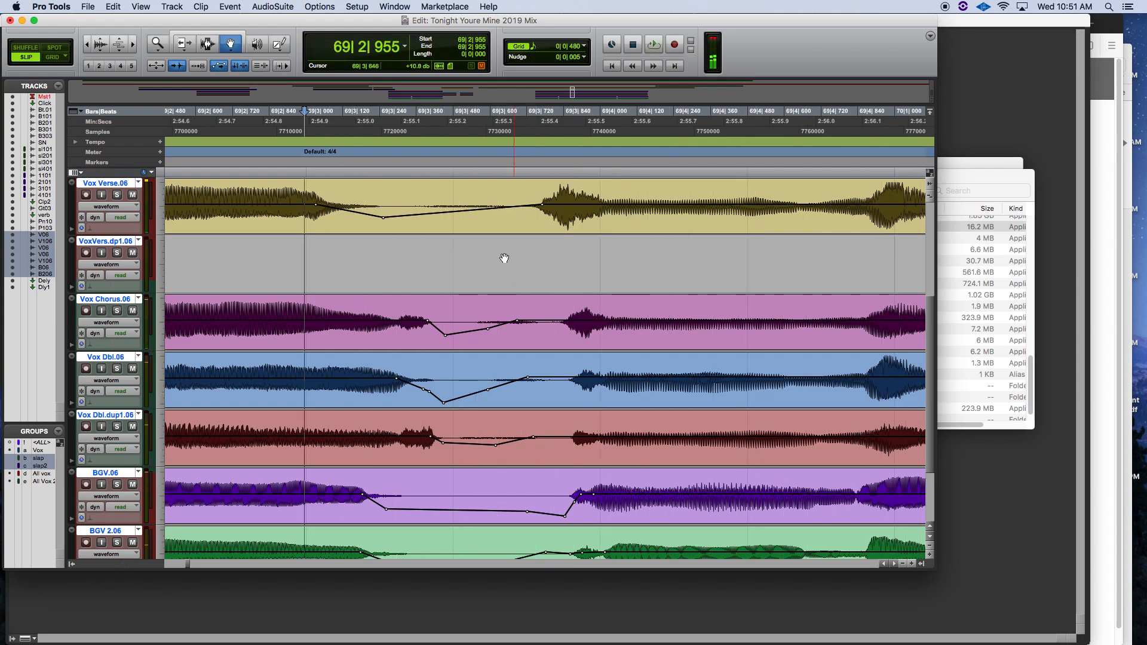
Split the Vox Dbl.06 clip at 72|4|112, just after the late-starting word
scroll(504, 259, right, 10)
scroll(505, 258, right, 4)
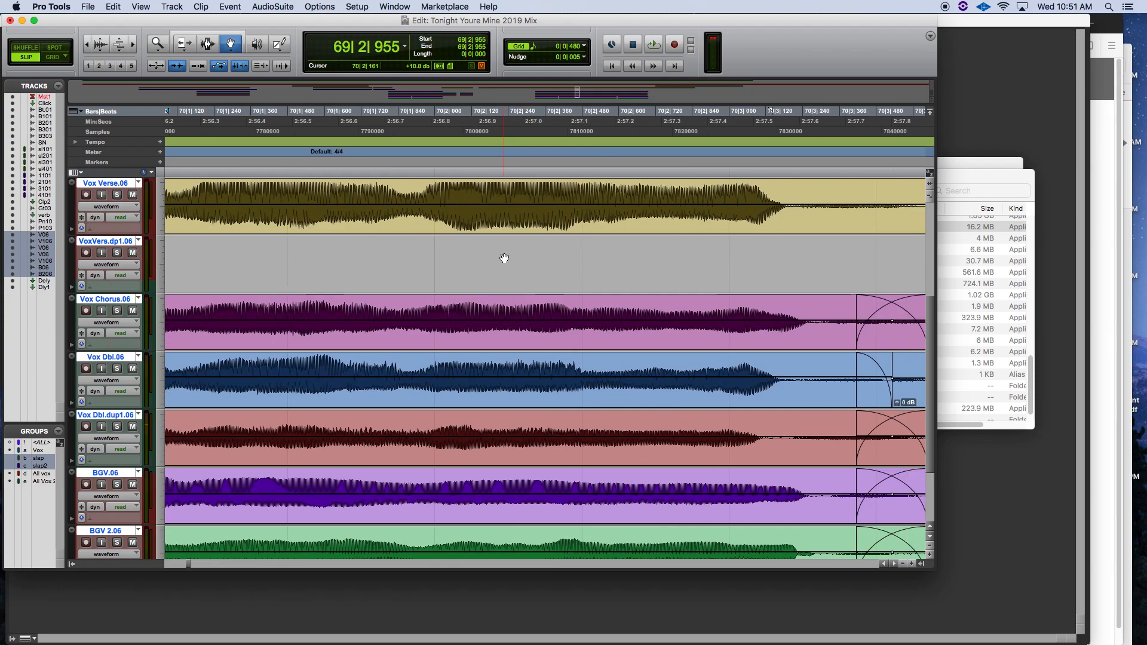
scroll(504, 258, right, 15)
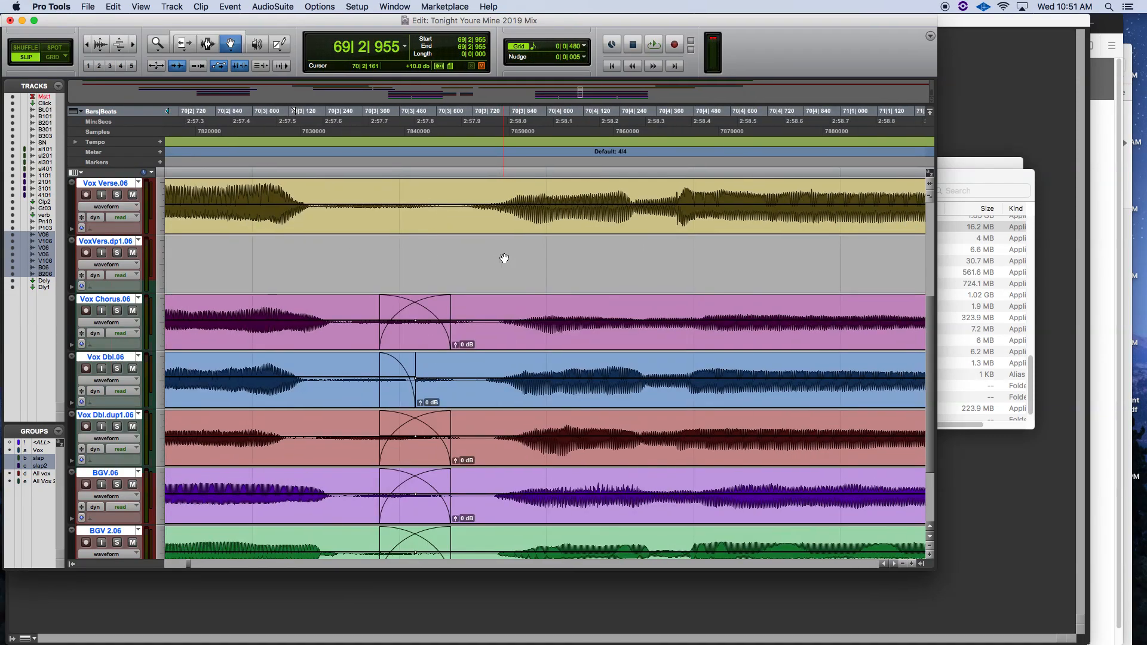
scroll(505, 258, right, 15)
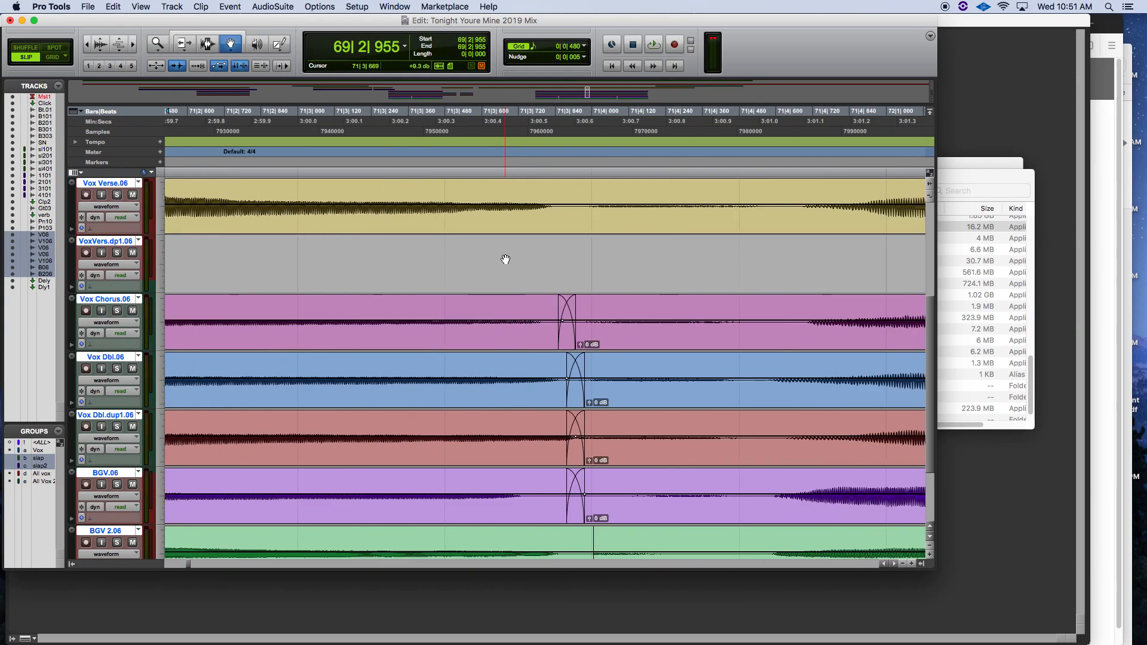
scroll(504, 257, right, 6)
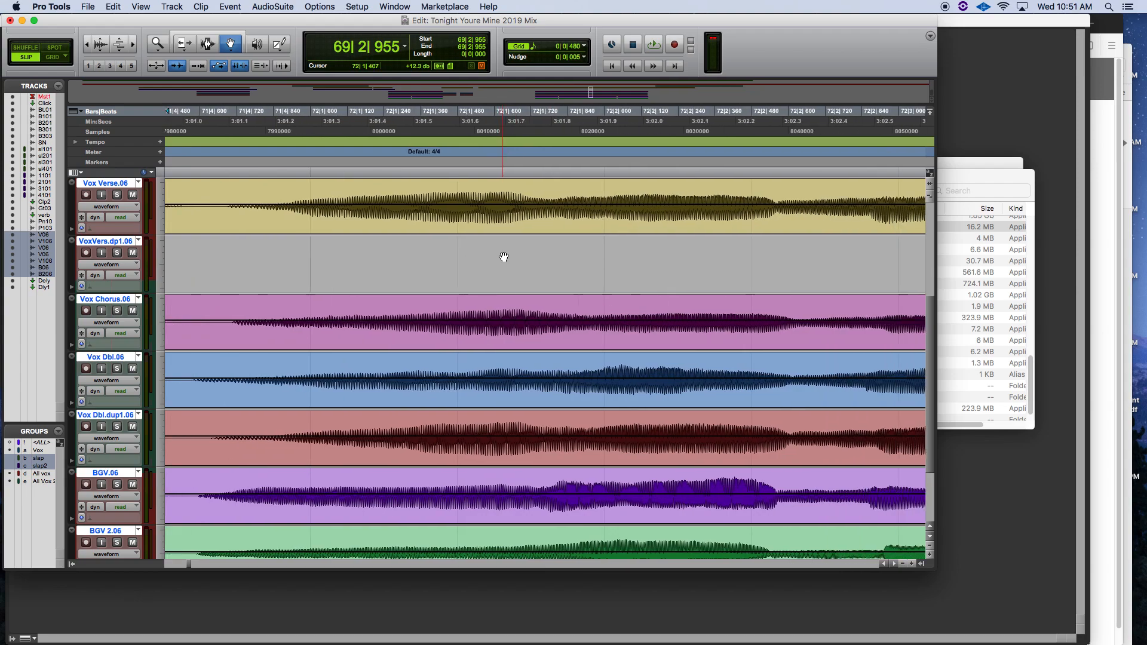
scroll(504, 257, right, 6)
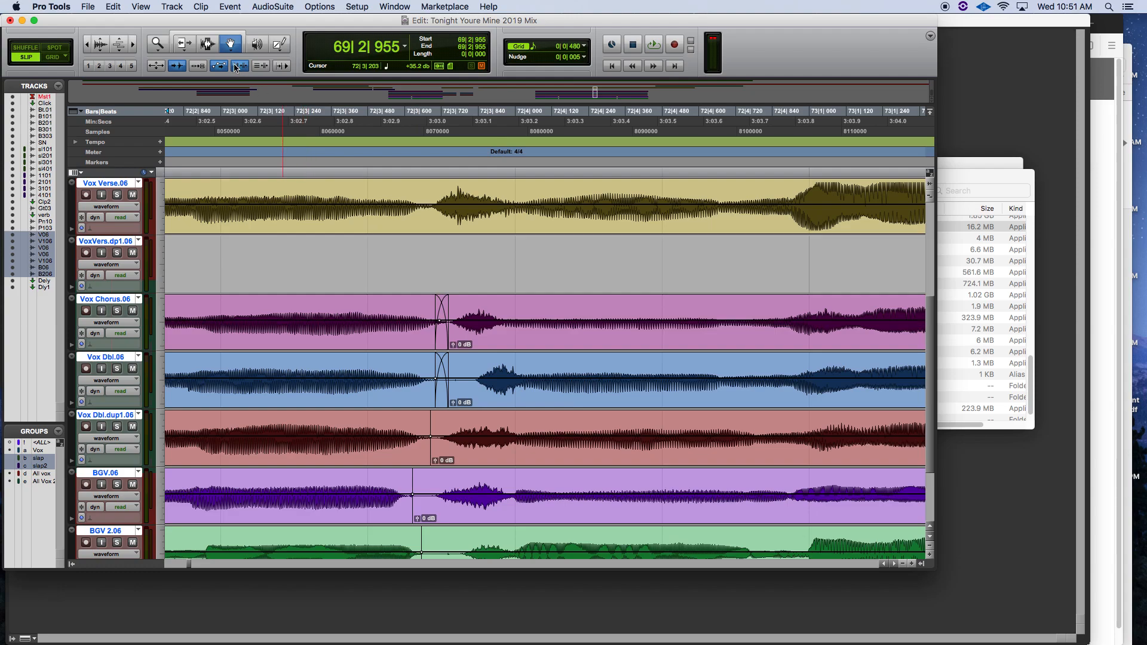
click(205, 46)
click(359, 222)
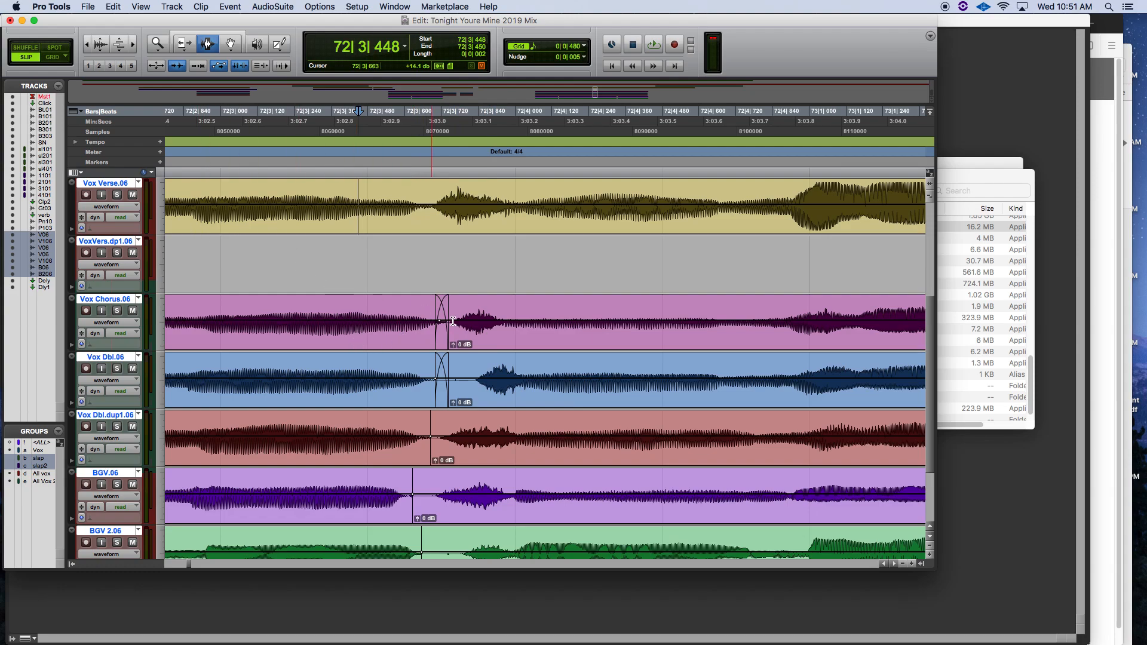
click(513, 383)
click(544, 379)
click(549, 376)
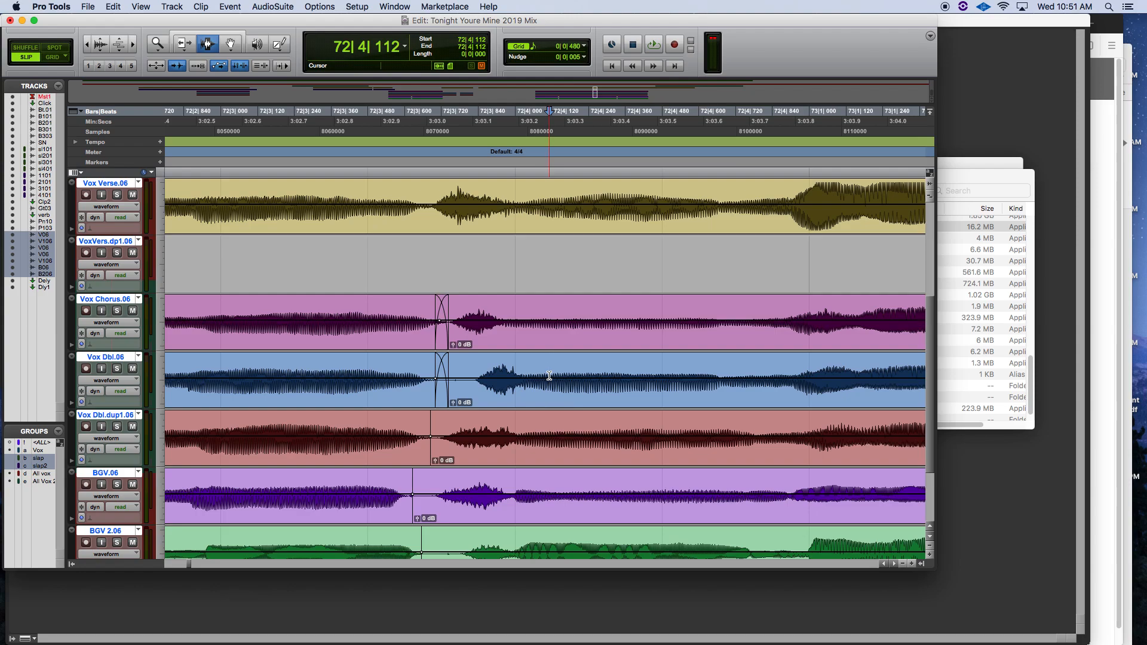
key(super+e)
Move the separated Vox Dbl.06 word earlier so that it starts at 72|3|635
double_click(528, 374)
click(232, 44)
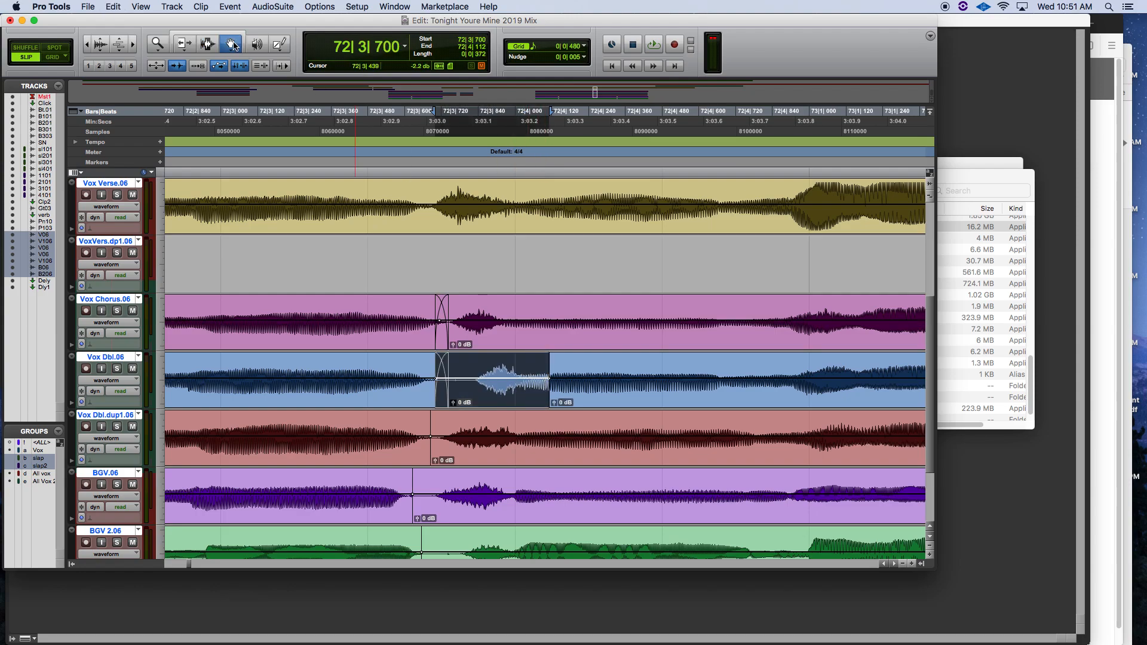
drag(493, 374, 473, 370)
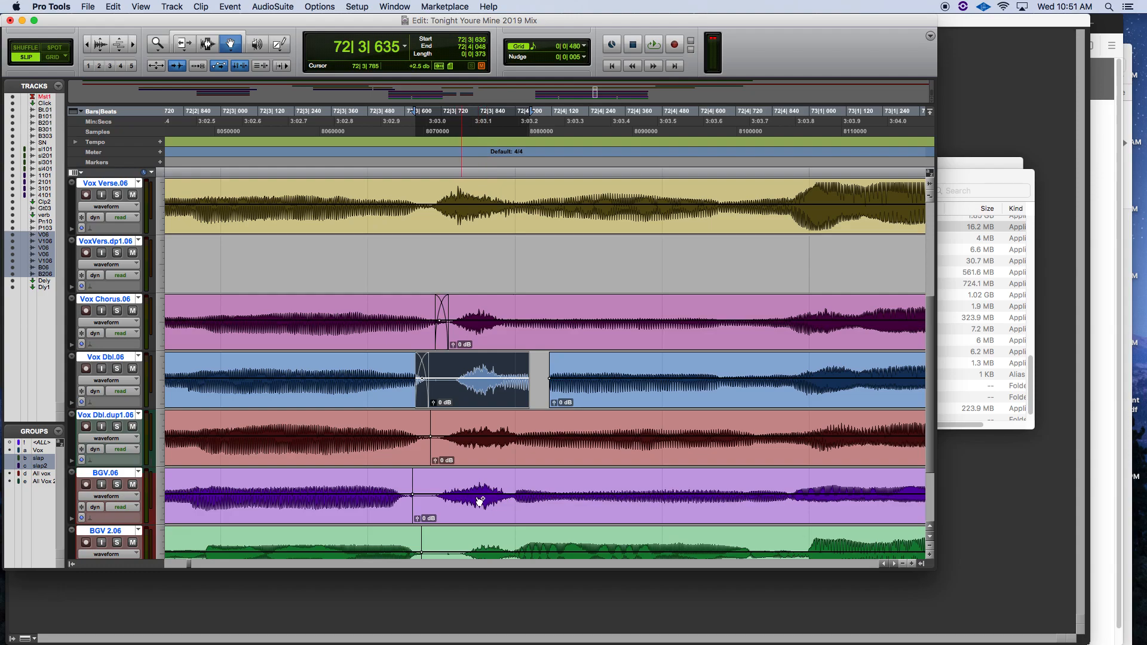
Close the gap after the moved Vox Dbl.06 word and add 10 ms equal-gain crossfades at both ends of it
click(191, 43)
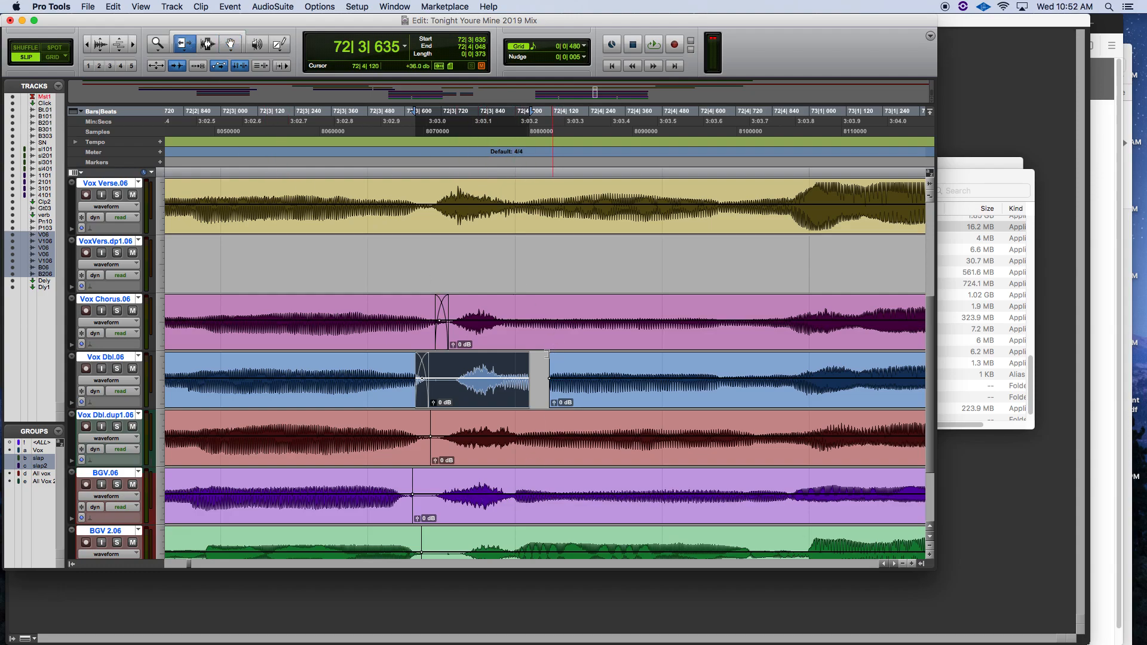
drag(556, 368, 534, 368)
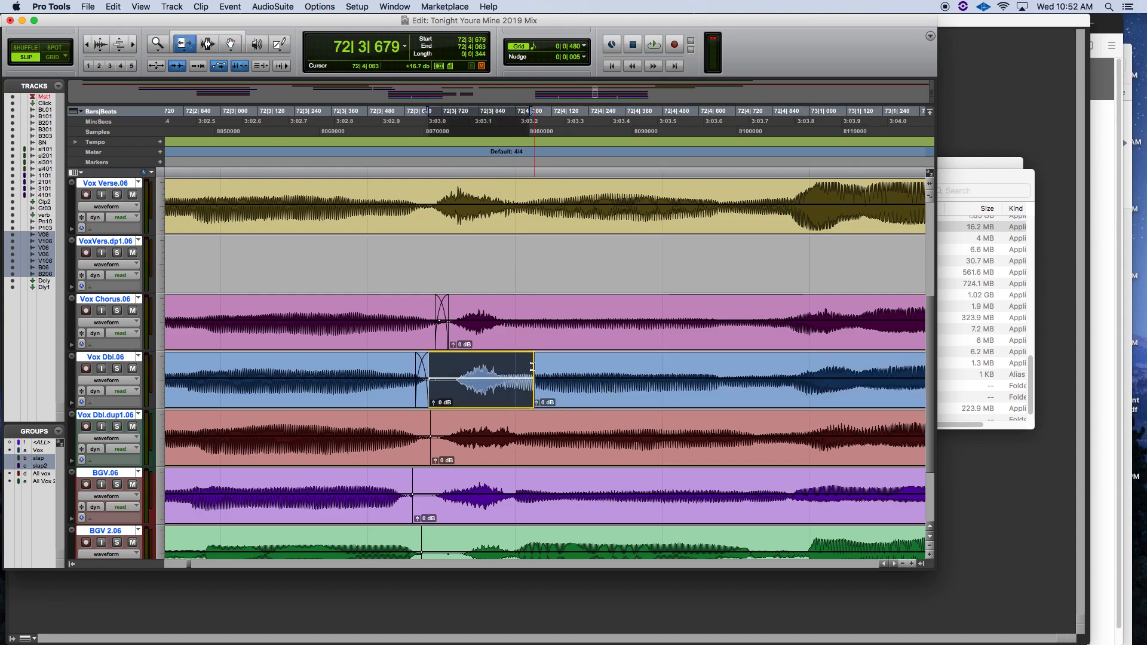
click(208, 44)
drag(429, 374, 560, 383)
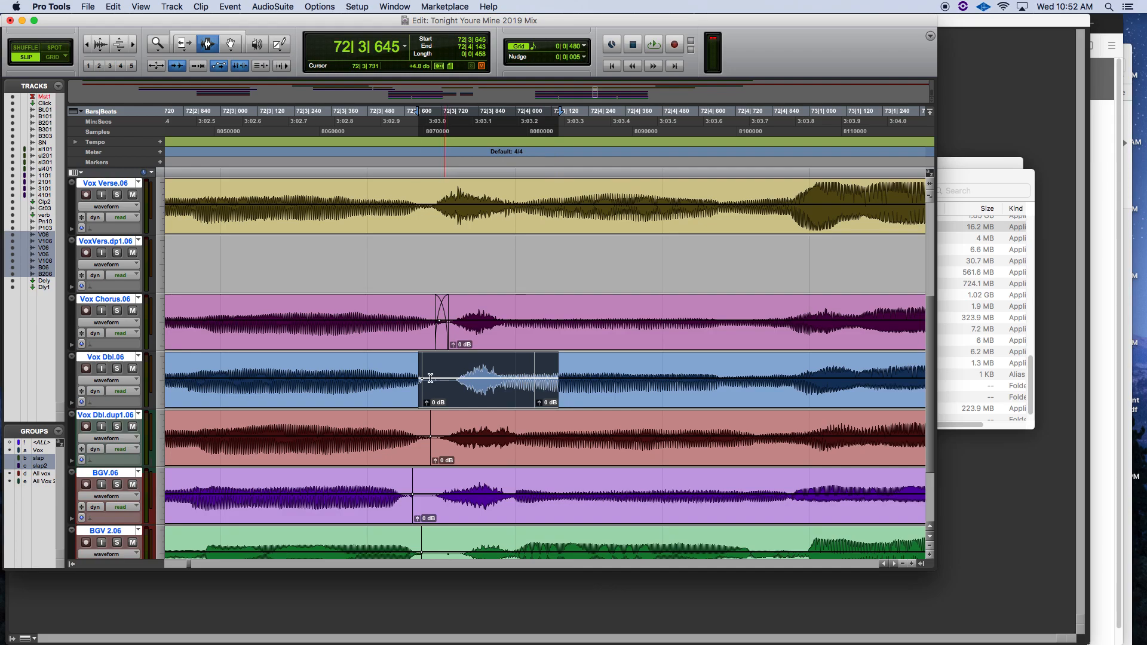
click(411, 376)
drag(420, 376, 545, 376)
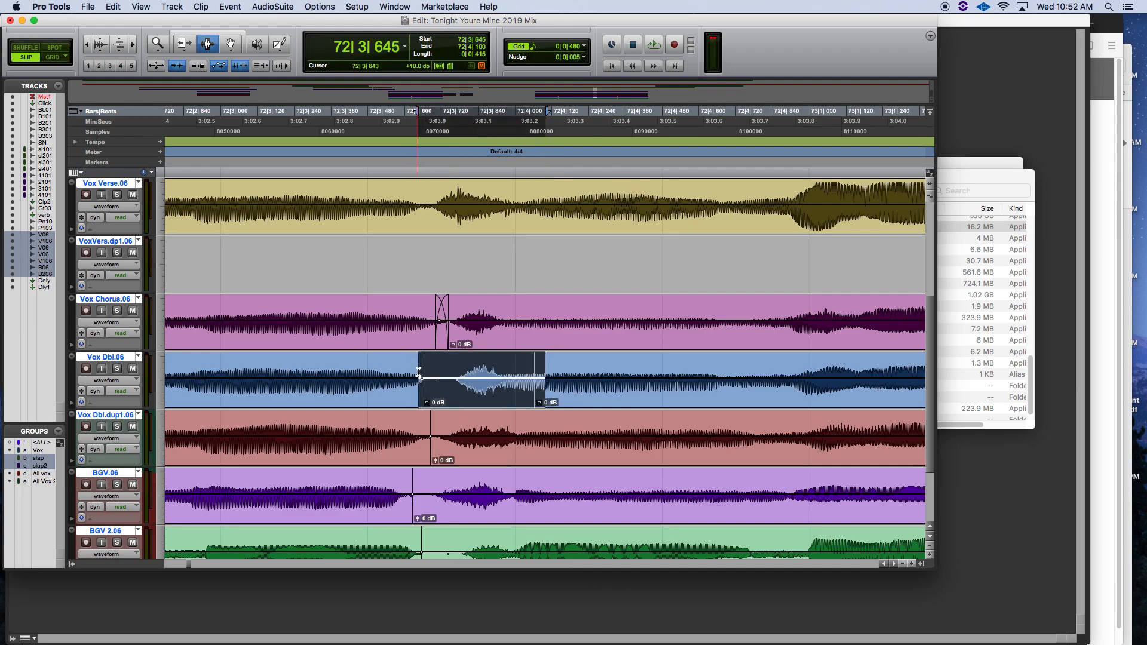
click(420, 374)
click(533, 376)
drag(415, 376, 540, 379)
key(super+f)
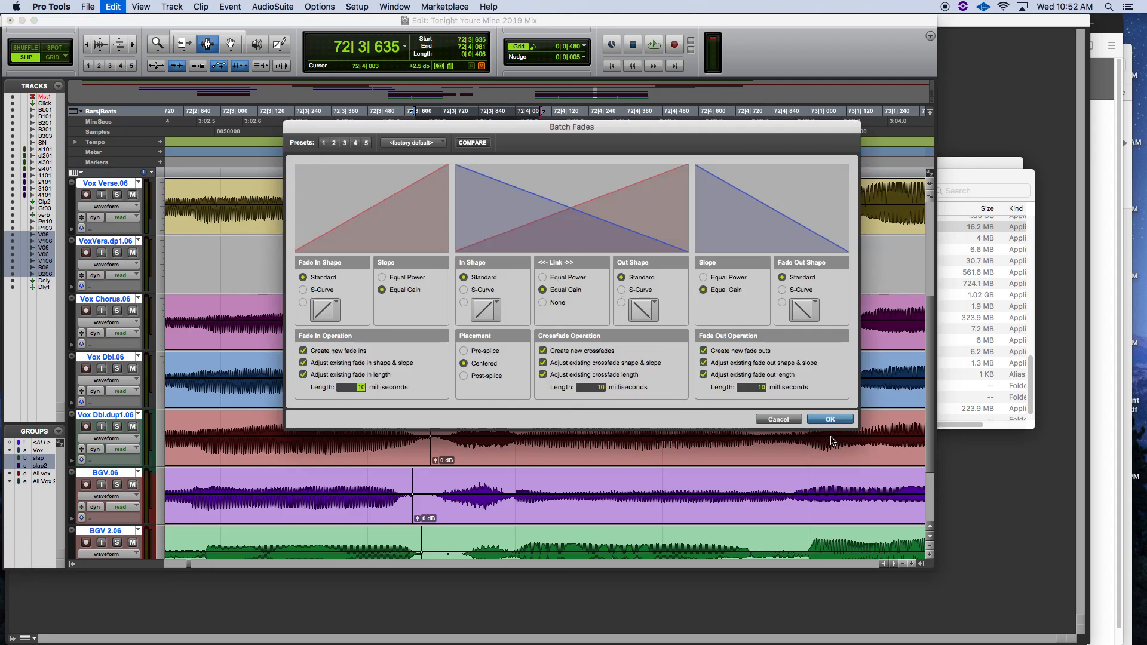
click(829, 421)
Play the crossfaded Vox Dbl.06 edit from 72|2|886
click(385, 376)
click(311, 363)
key(space)
click(199, 378)
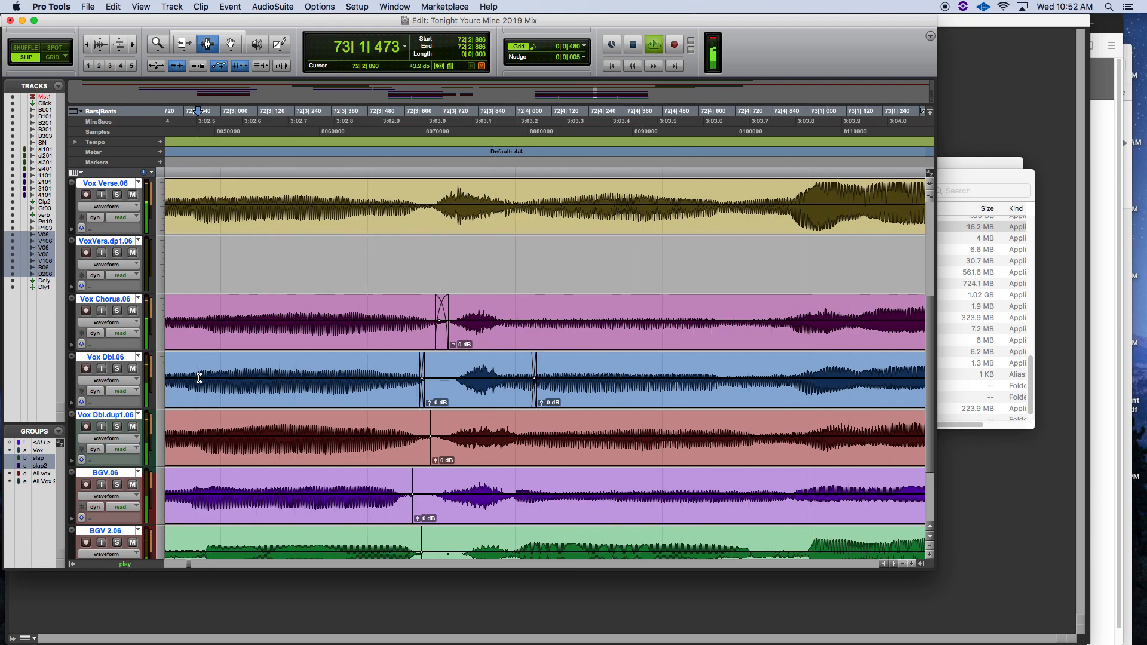
key(space)
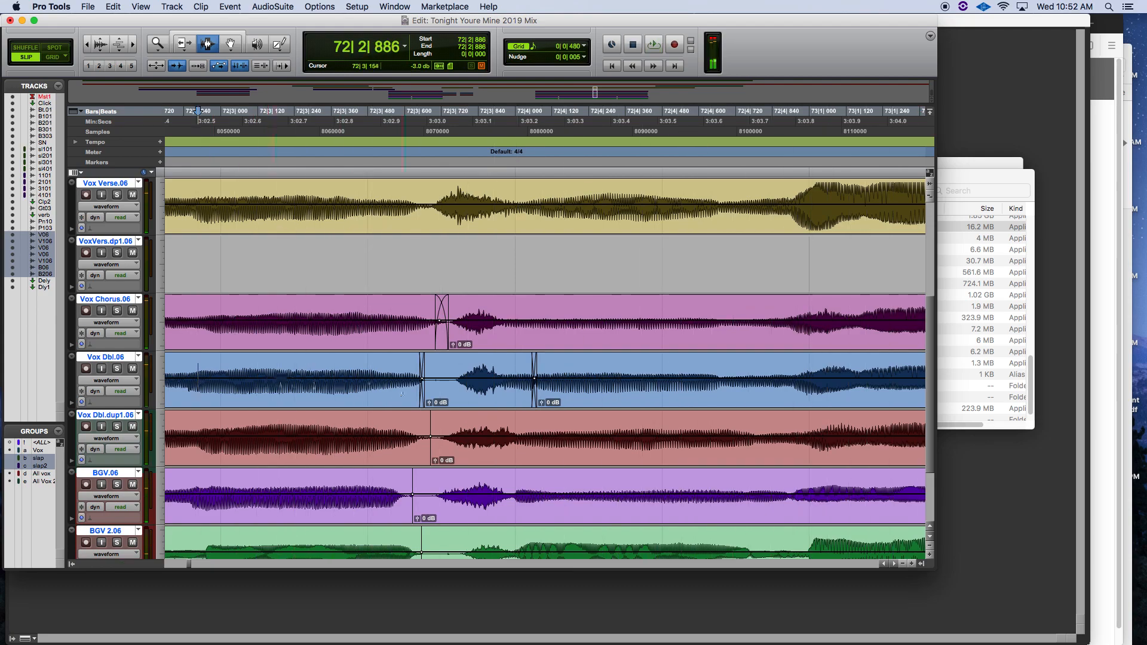
Split the BGV.06 clip after the early word at 72|3|932 and move that word later so it starts at 72|3|664
click(426, 441)
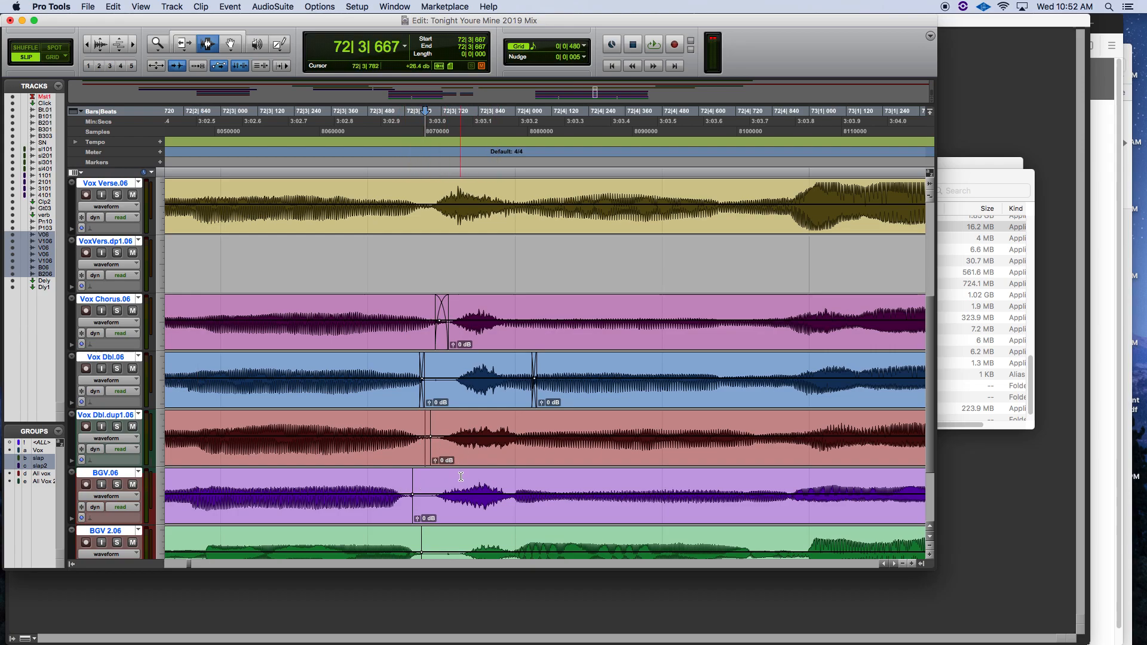
click(508, 492)
key(super+e)
double_click(480, 494)
click(228, 49)
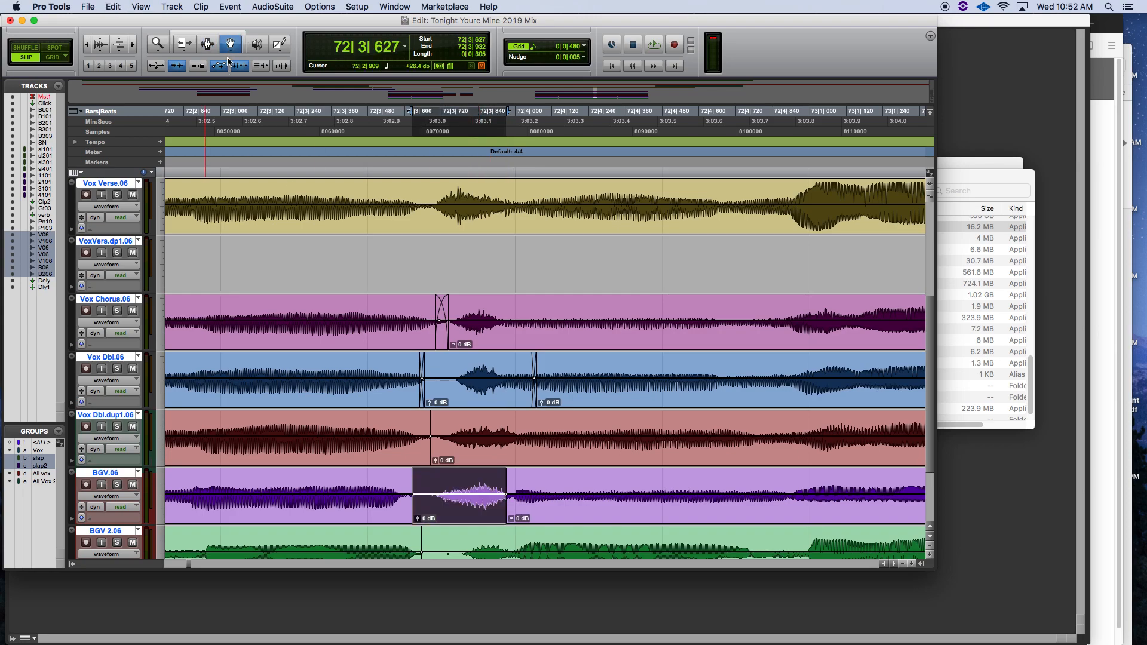
drag(455, 480, 467, 478)
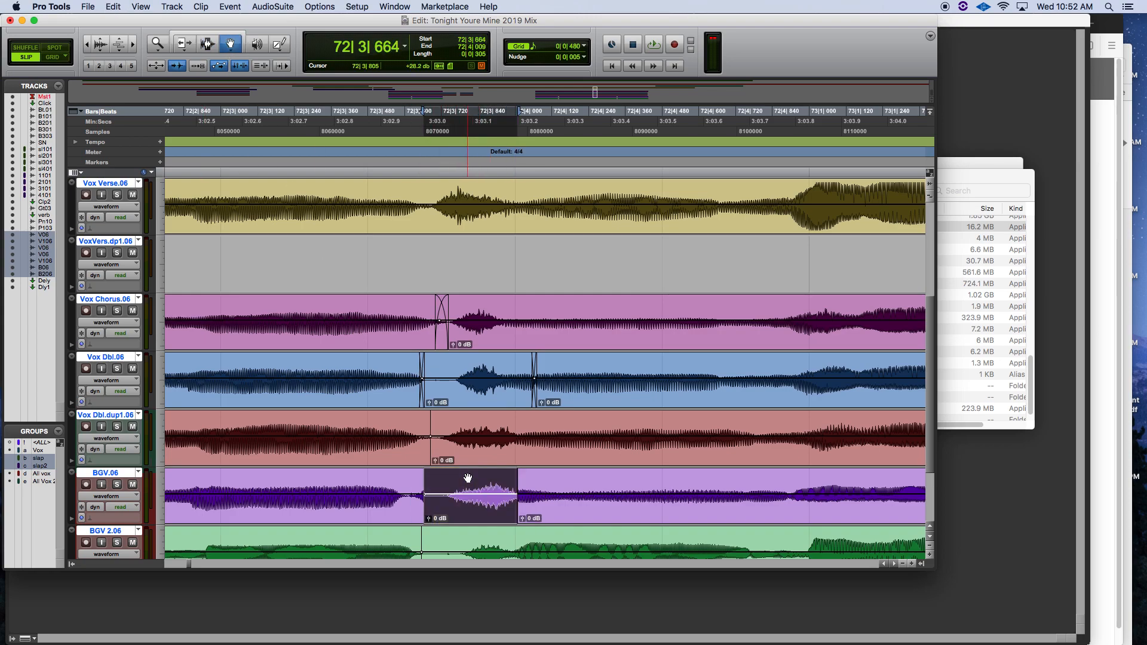
Trim the edges of the moved BGV.06 word to fill the gaps and crossfade both edits with 10 ms equal-gain fades
click(183, 46)
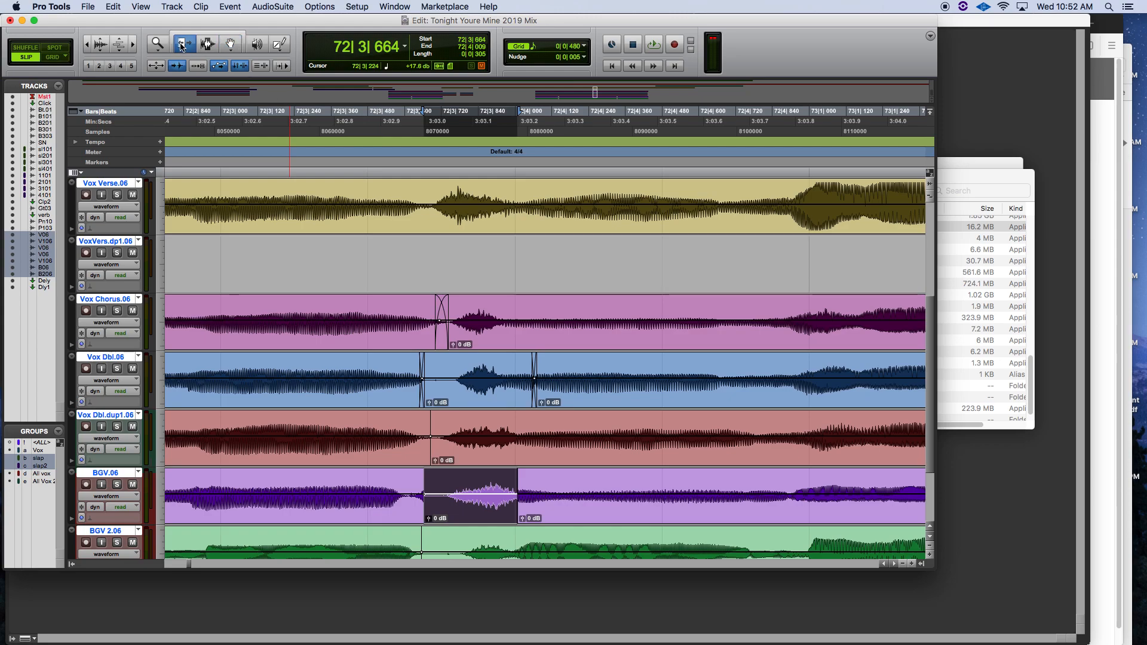
drag(431, 487, 549, 505)
click(207, 46)
key(super+f)
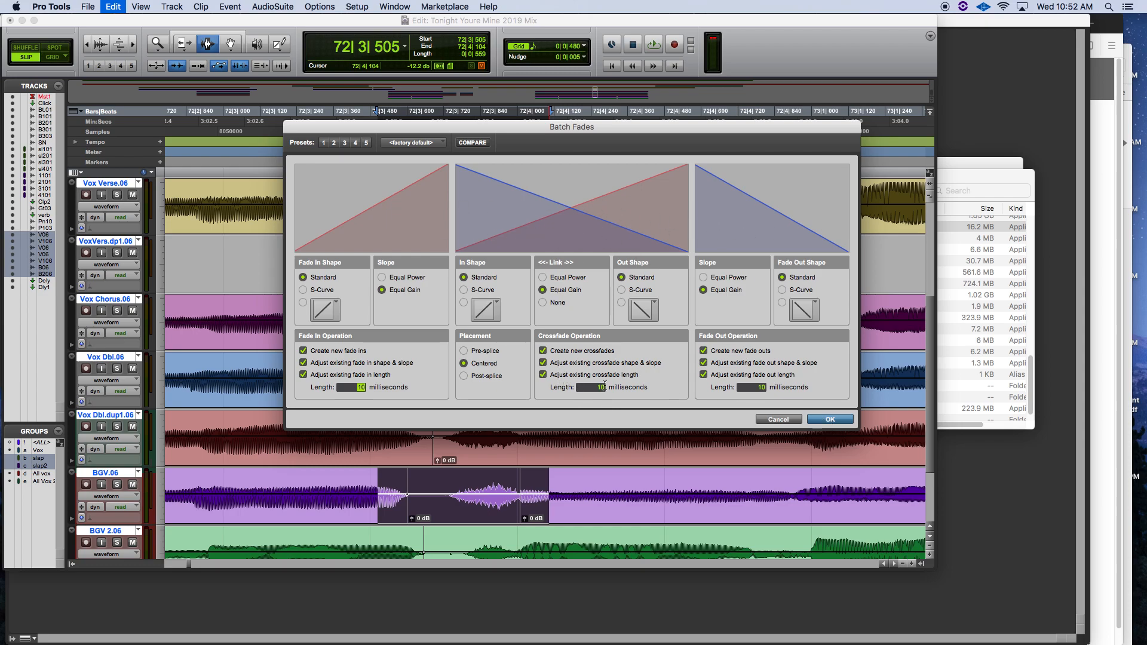
click(831, 419)
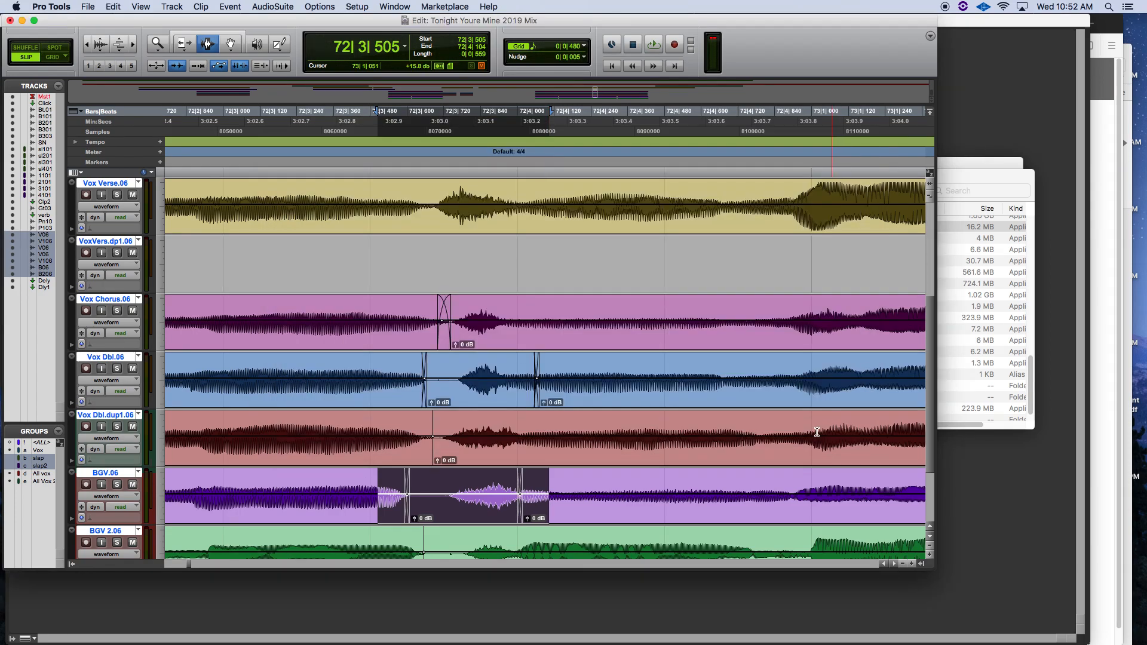
Check the vocal waveforms after the edited word and play the stack from 72|4|796 through bar 77
scroll(338, 487, right, 5)
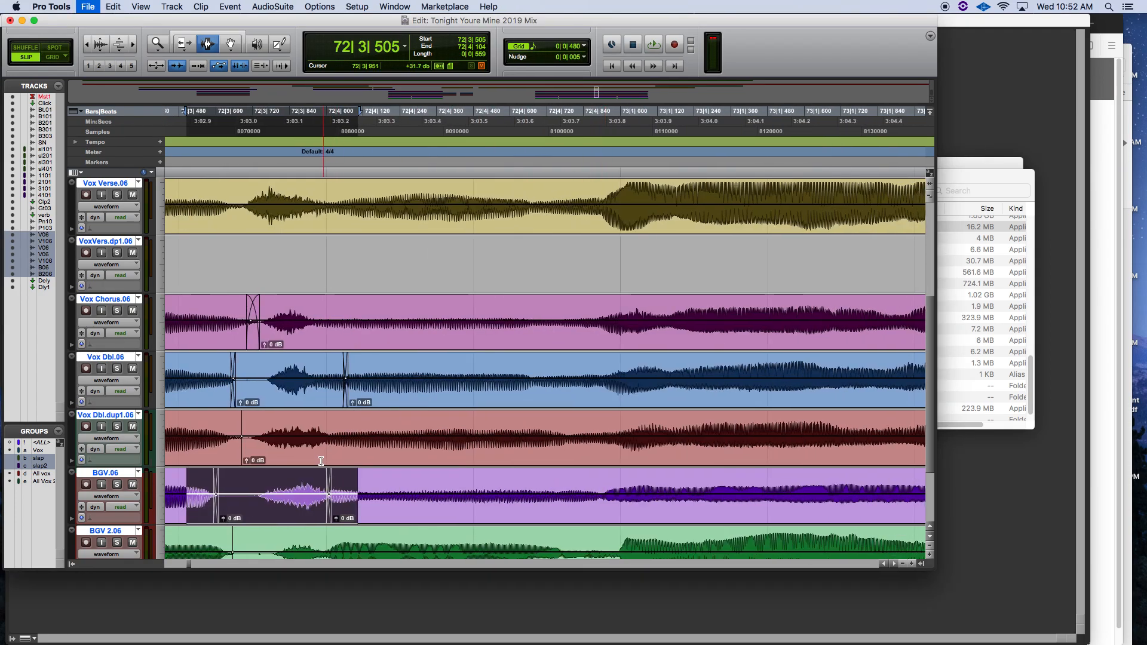
scroll(353, 466, right, 1)
scroll(358, 460, right, 15)
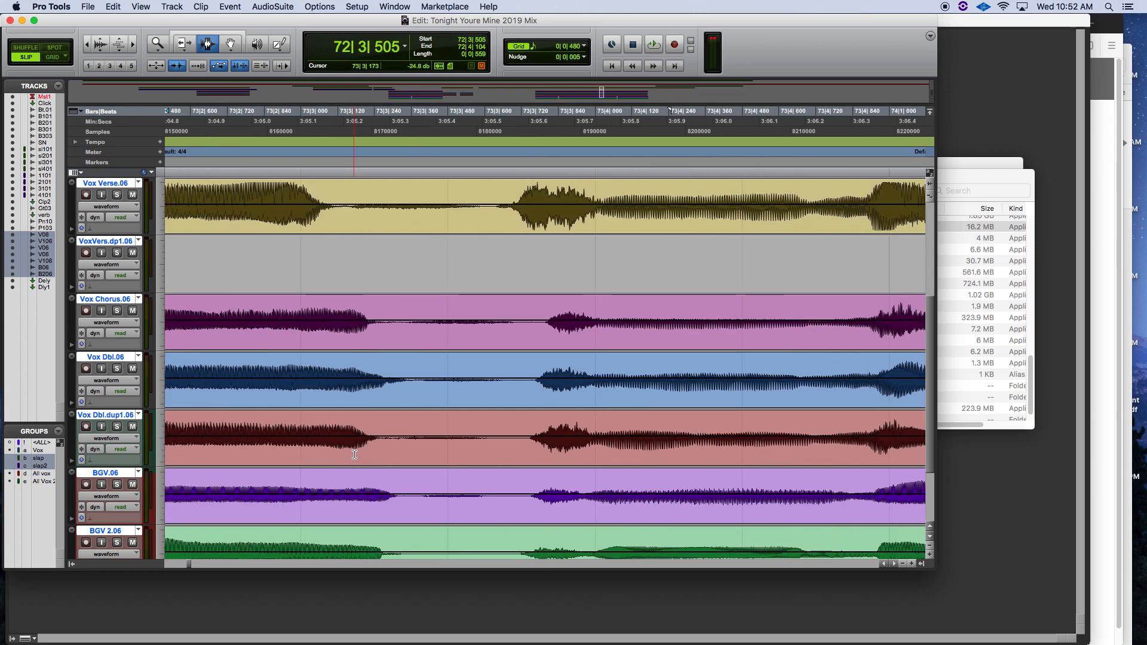
click(206, 317)
scroll(207, 317, left, 20)
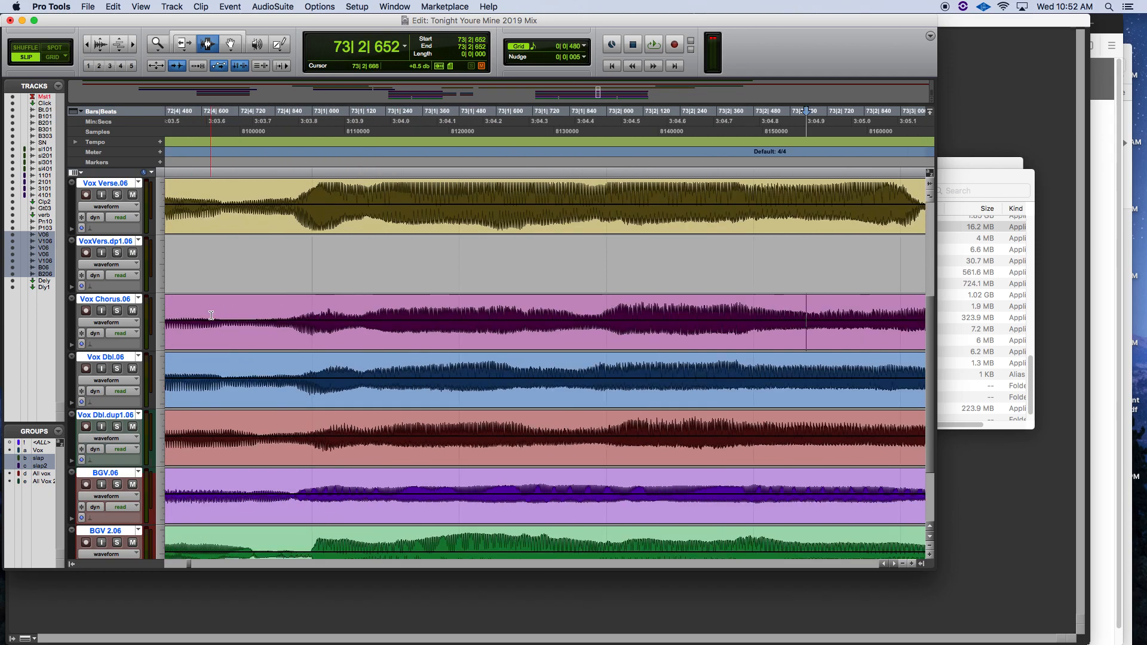
click(276, 319)
key(space)
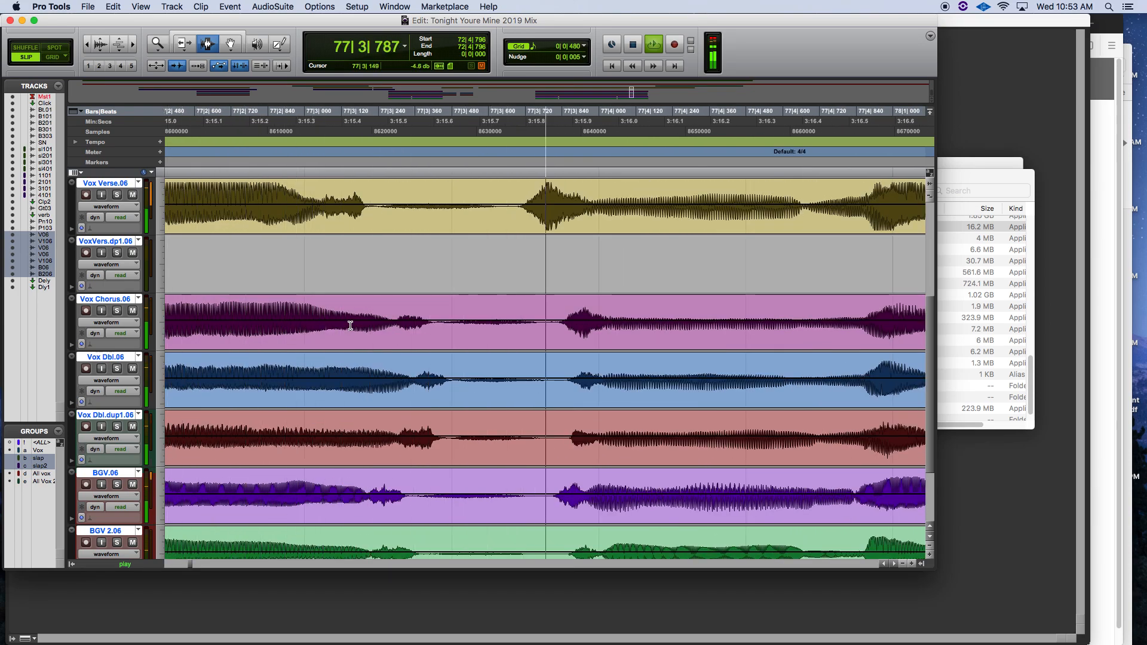
key(space)
Replay the vocal phrase leading into bar 77 from 76|4|803
scroll(350, 326, left, 5)
click(276, 323)
key(space)
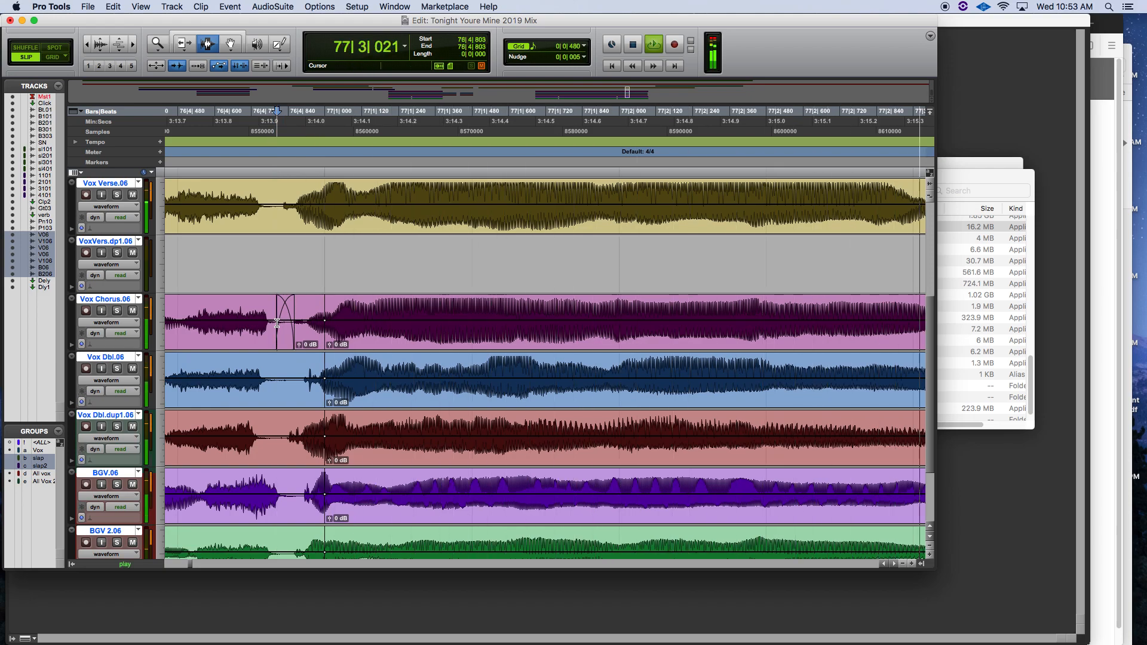
key(space)
Solo Vox Verse.06 and audition its word ending between 77|3|011 and 77|3|216
scroll(277, 323, right, 10)
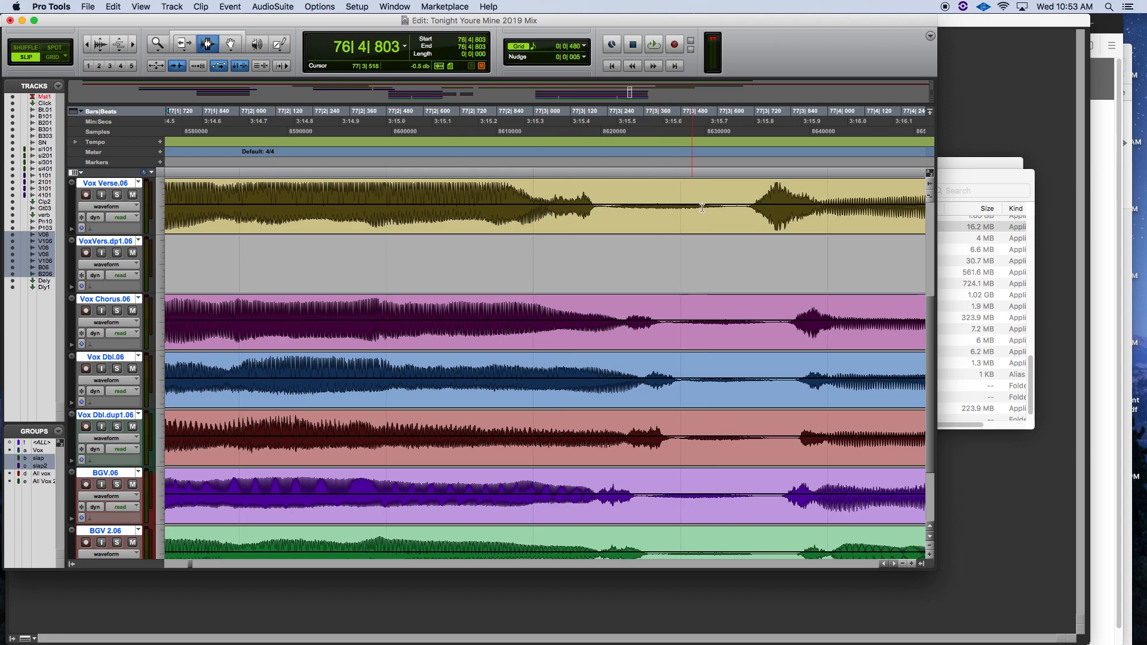
drag(537, 213, 600, 212)
key(space)
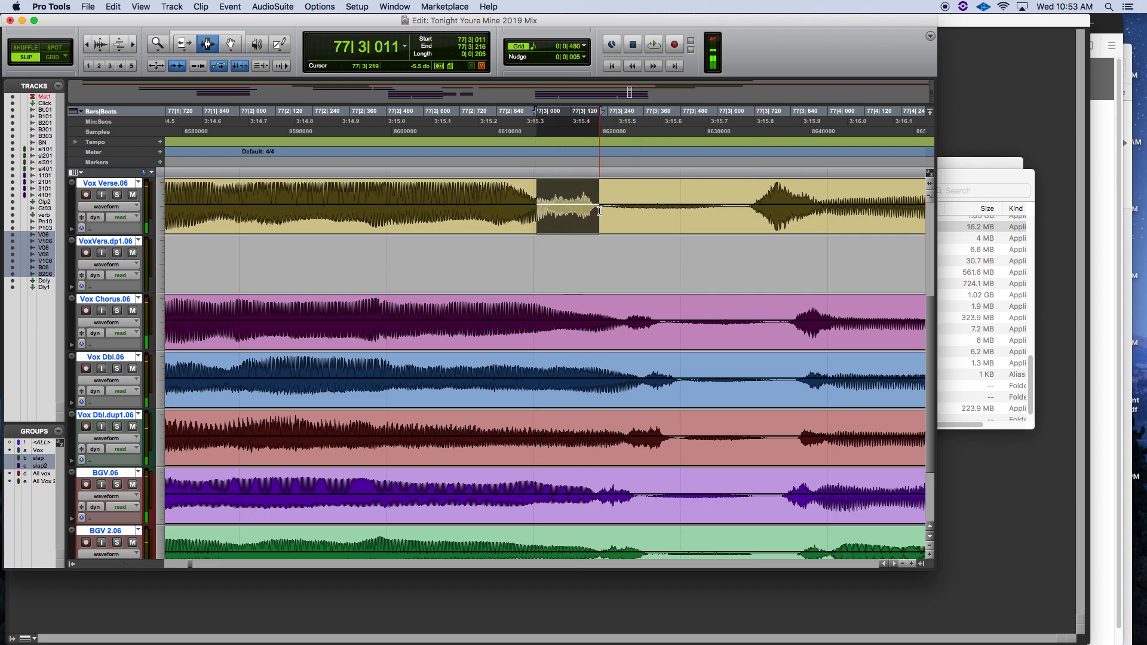
click(117, 196)
key(space)
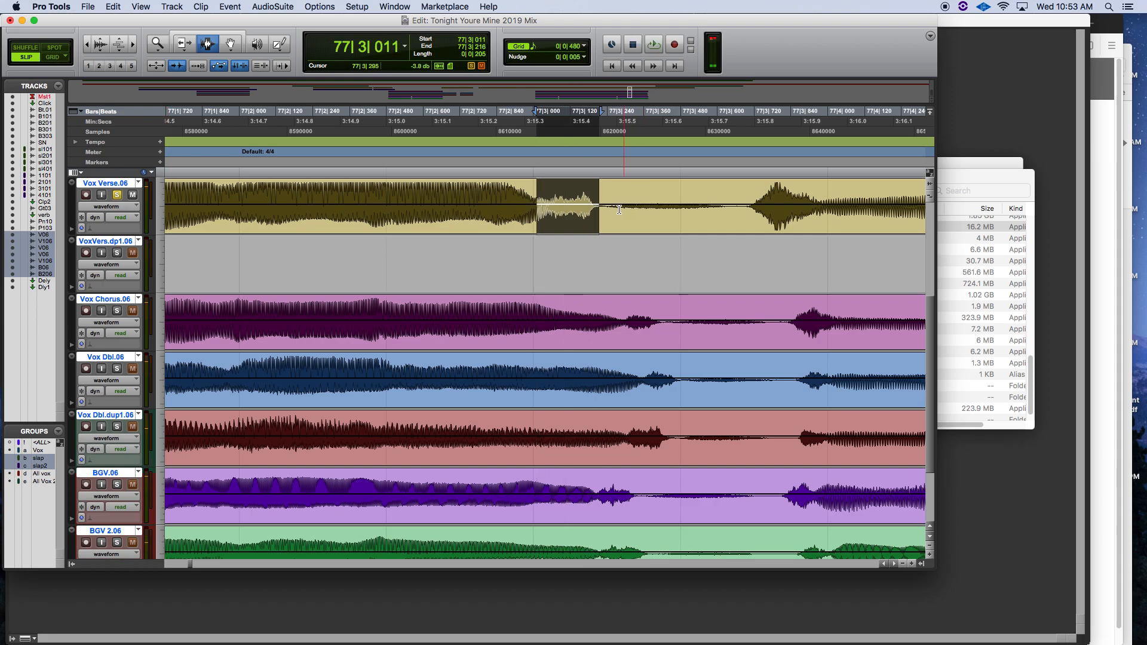
Examine the soloed Vox Verse.06 word ending from 77|2|926 to 77|3|223 and play the next word's start from 77|3|672 to 77|4|012
click(402, 210)
key(space)
key(space)
drag(523, 211, 601, 204)
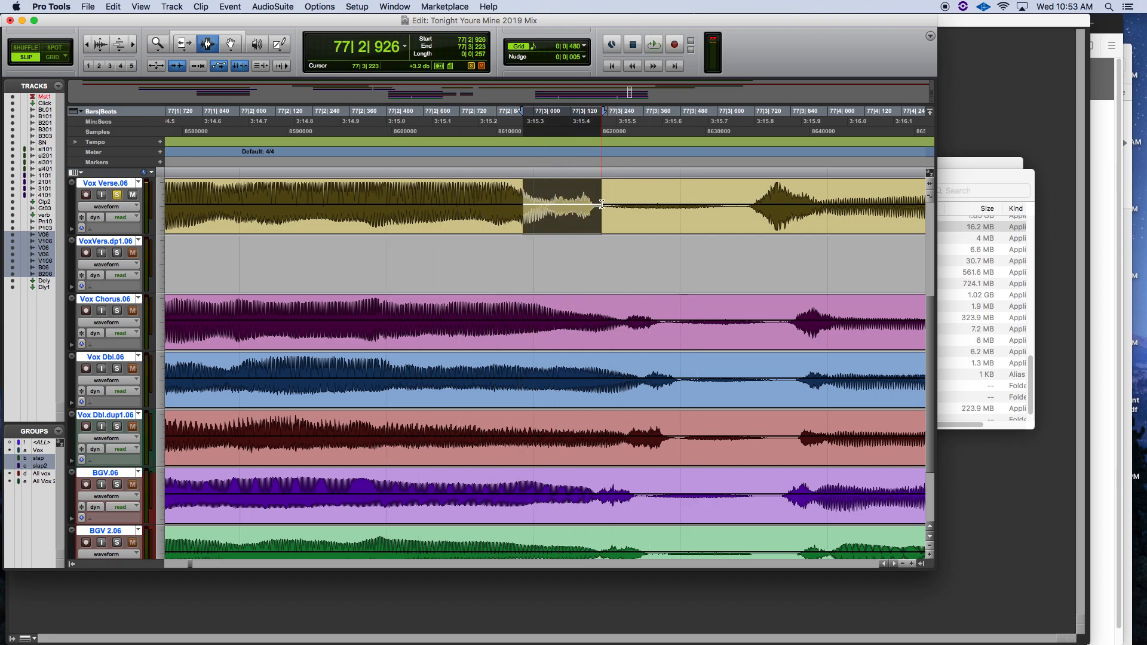
drag(601, 205, 832, 202)
key(space)
key(space)
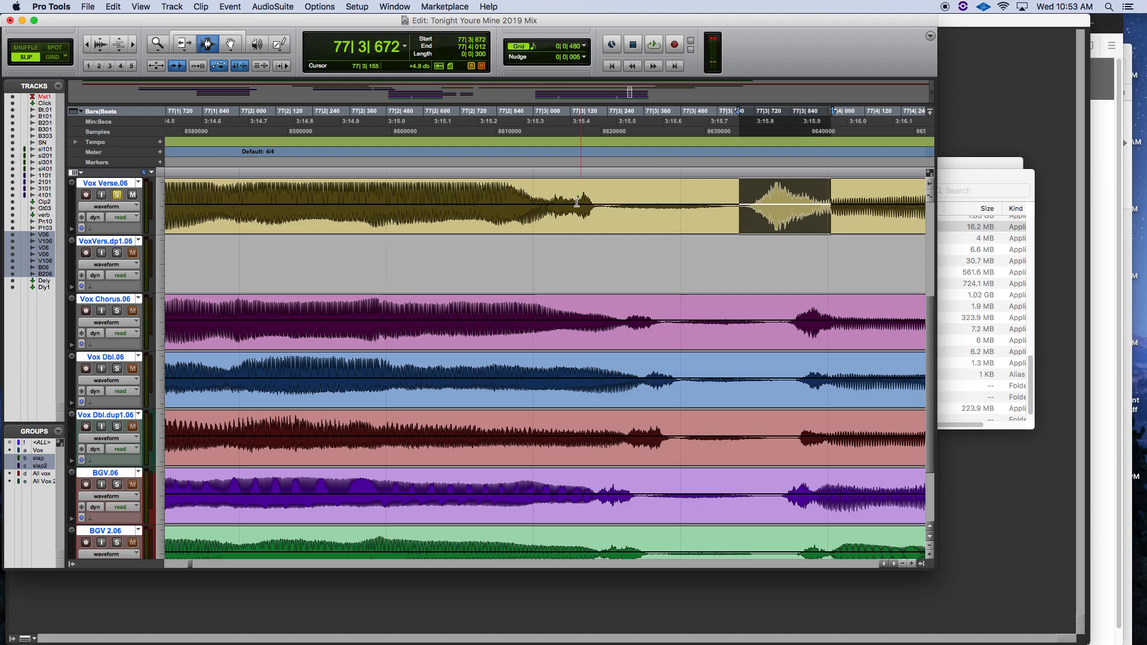
click(615, 203)
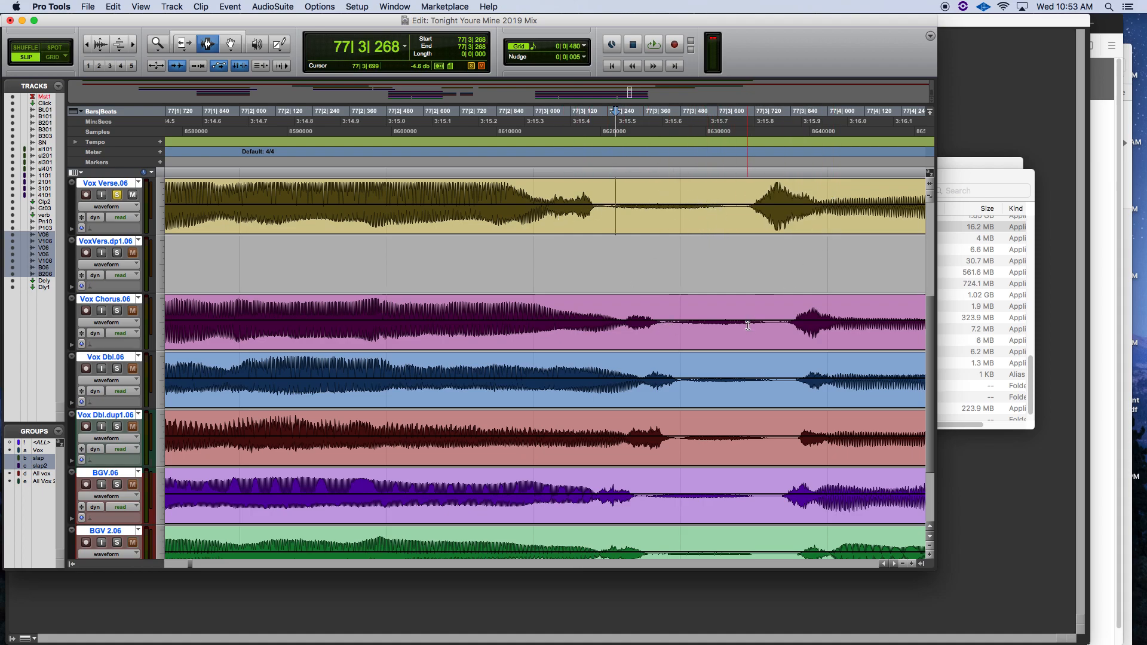
click(433, 209)
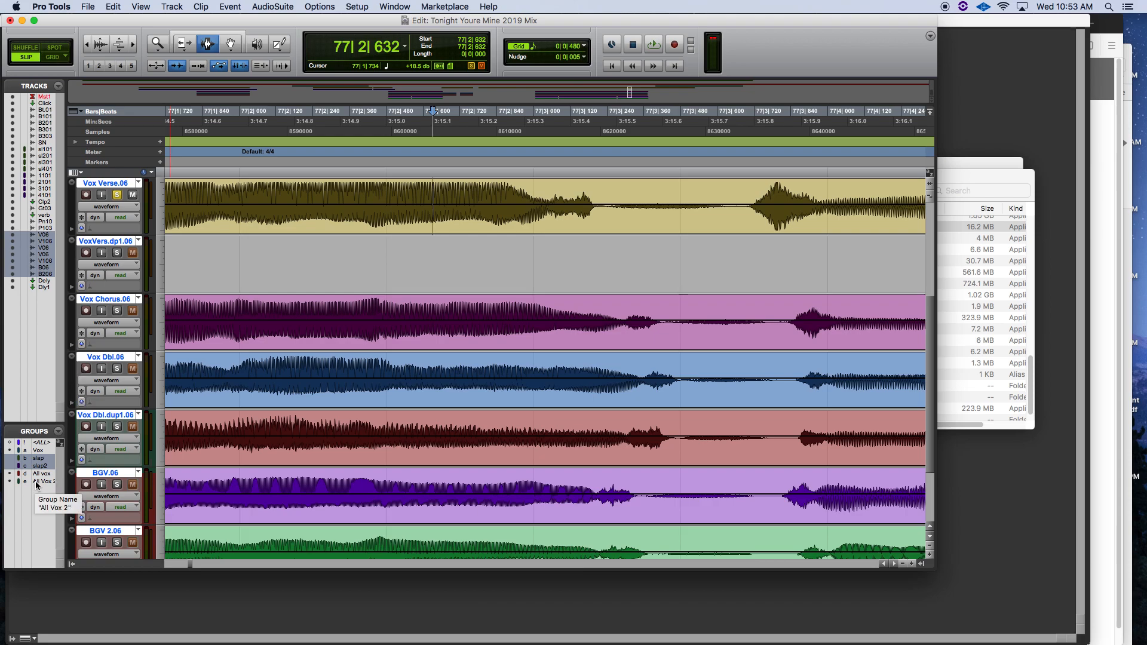
alt+click(104, 184)
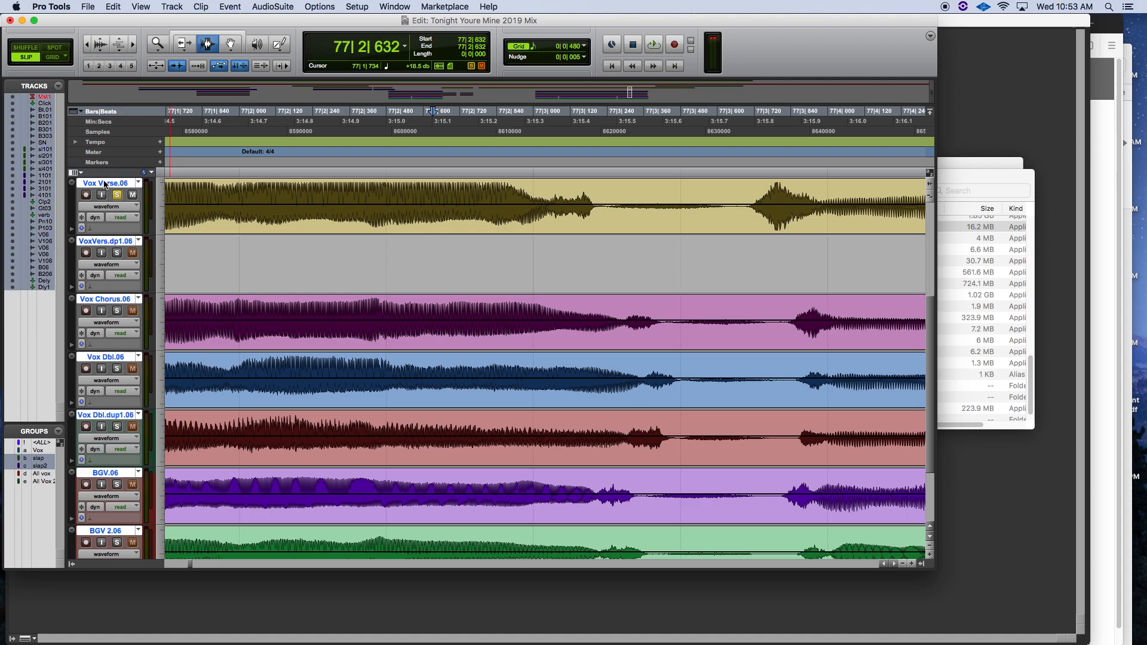
key(super+s)
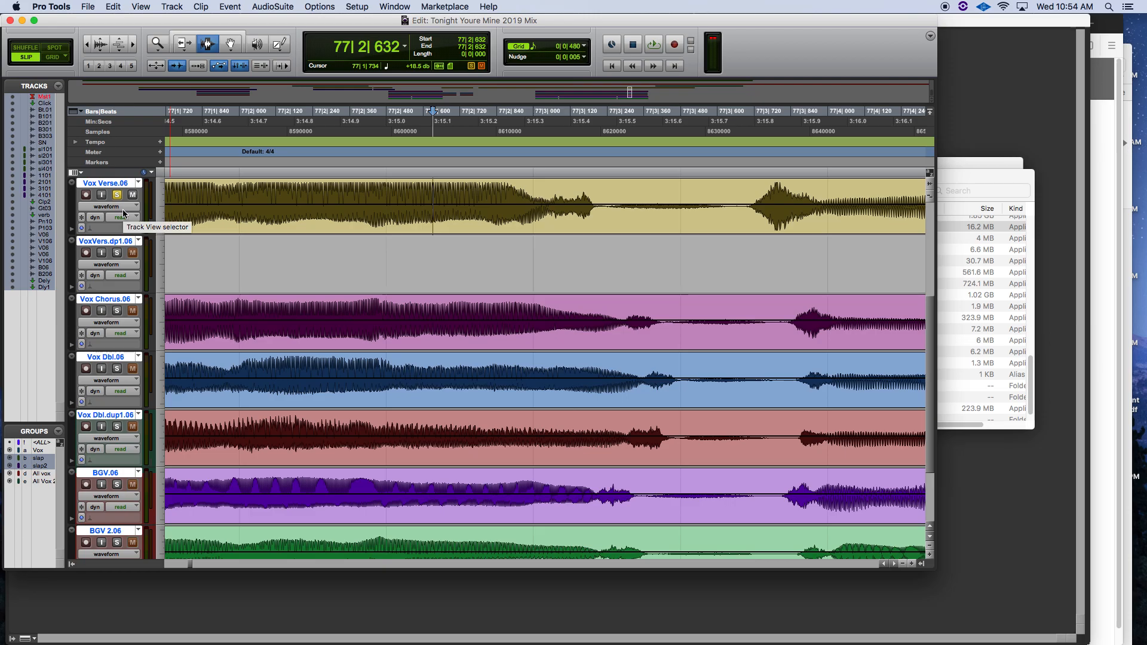
scroll(124, 213, up, 3)
scroll(127, 218, down, 5)
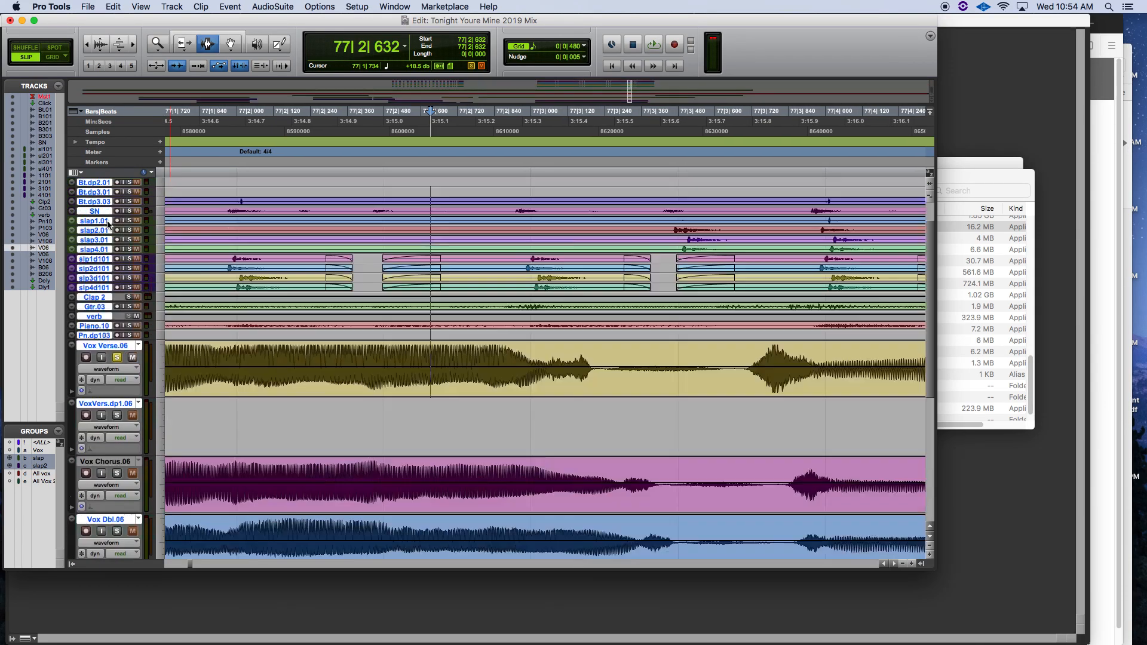
scroll(112, 222, up, 5)
Select only the vocal tracks from Vox Verse.06 through BGV 2.06
click(117, 347)
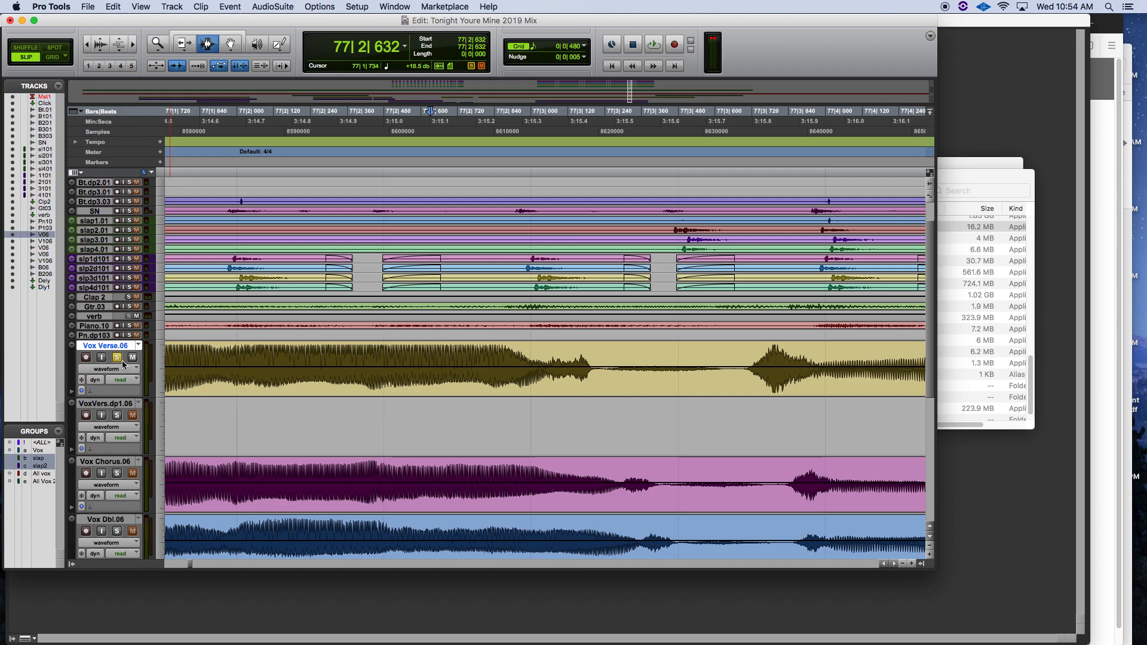
scroll(122, 358, down, 4)
shift+click(120, 475)
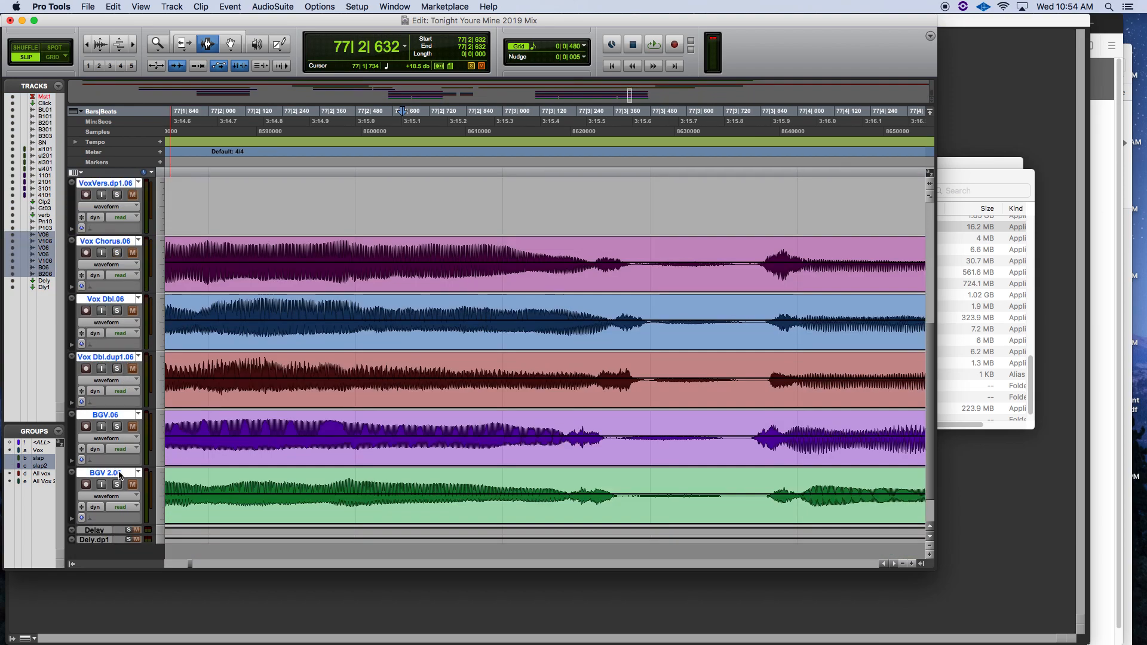
key(super+g)
text(Vox)
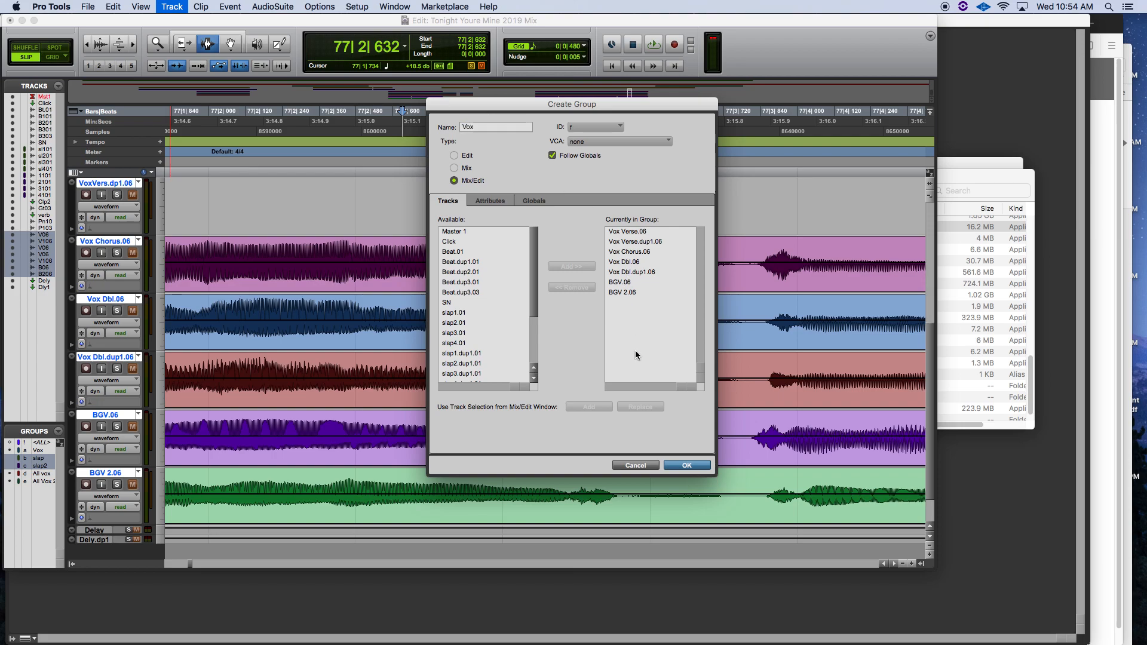
click(648, 470)
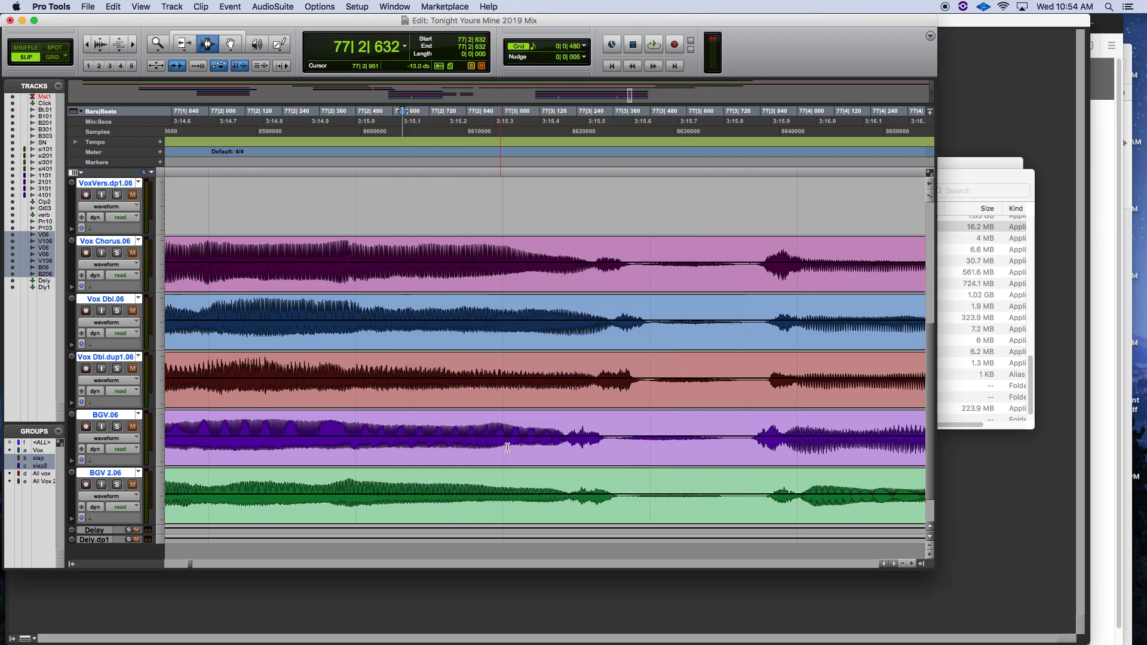
Enable the All vox group so edits to Vox Verse.06 apply to all the vocal tracks
click(40, 474)
scroll(165, 437, up, 4)
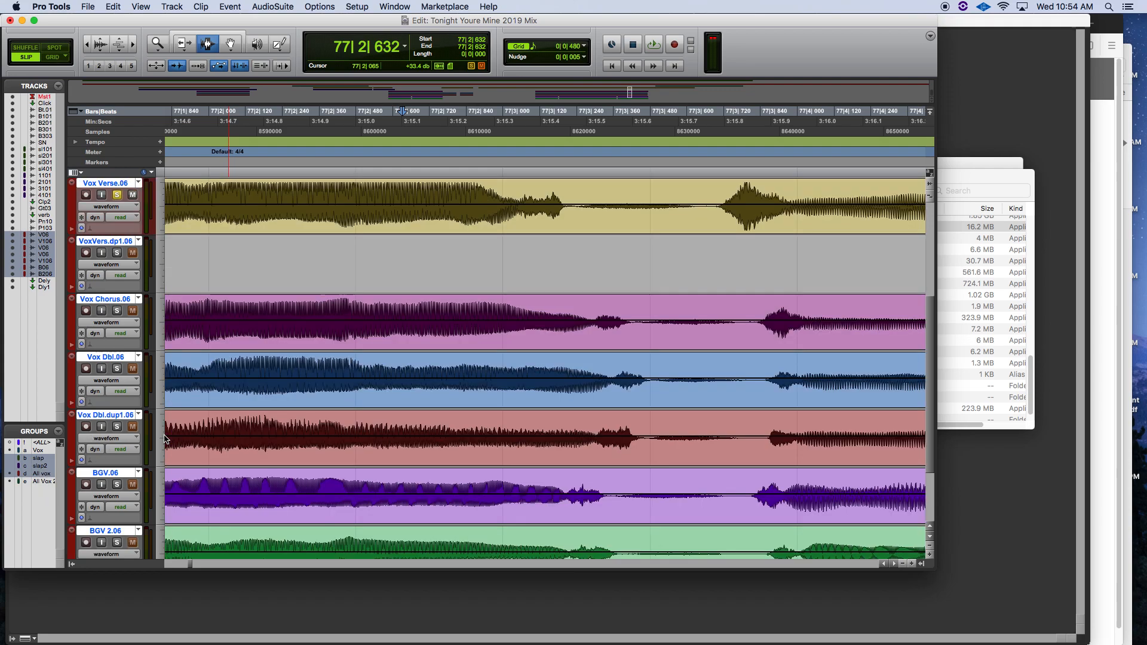
scroll(165, 436, up, 1)
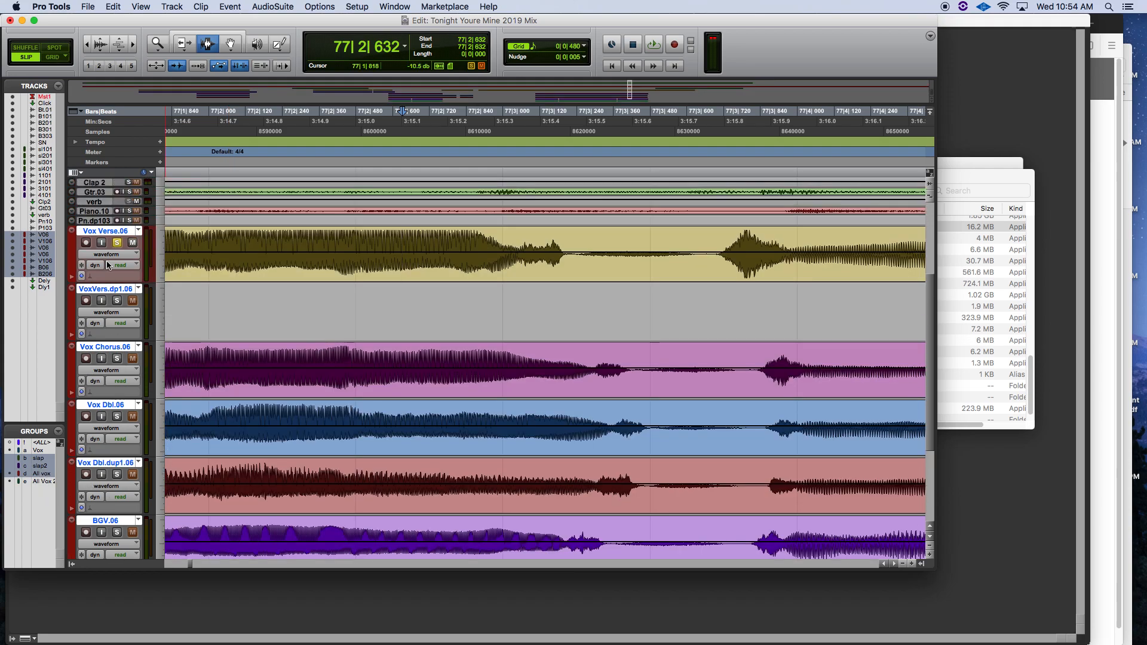
click(138, 232)
click(139, 231)
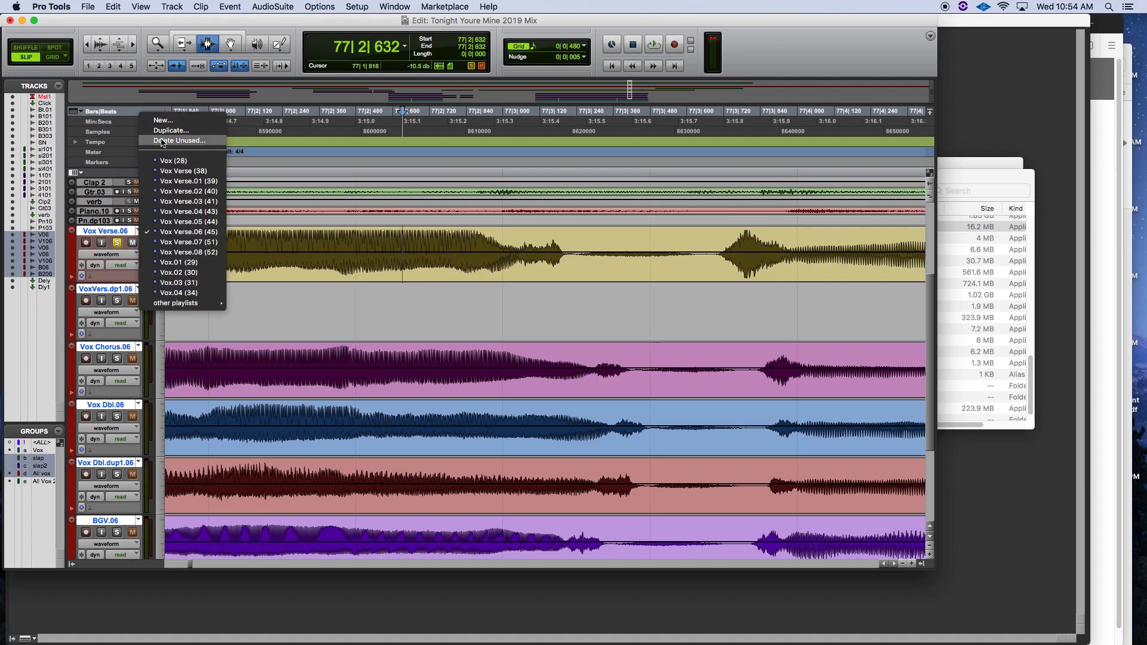
click(121, 232)
Set the grouped vocal tracks to micro height, beginning from Vox Verse.06, and return them to medium height
click(159, 237)
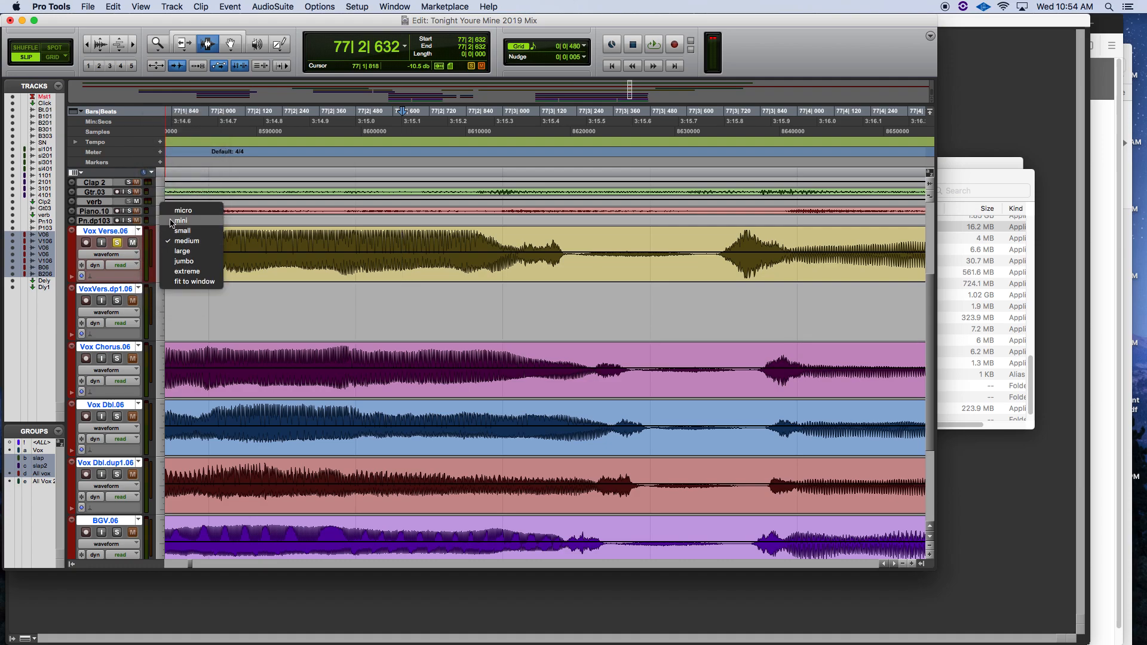
click(177, 213)
click(159, 384)
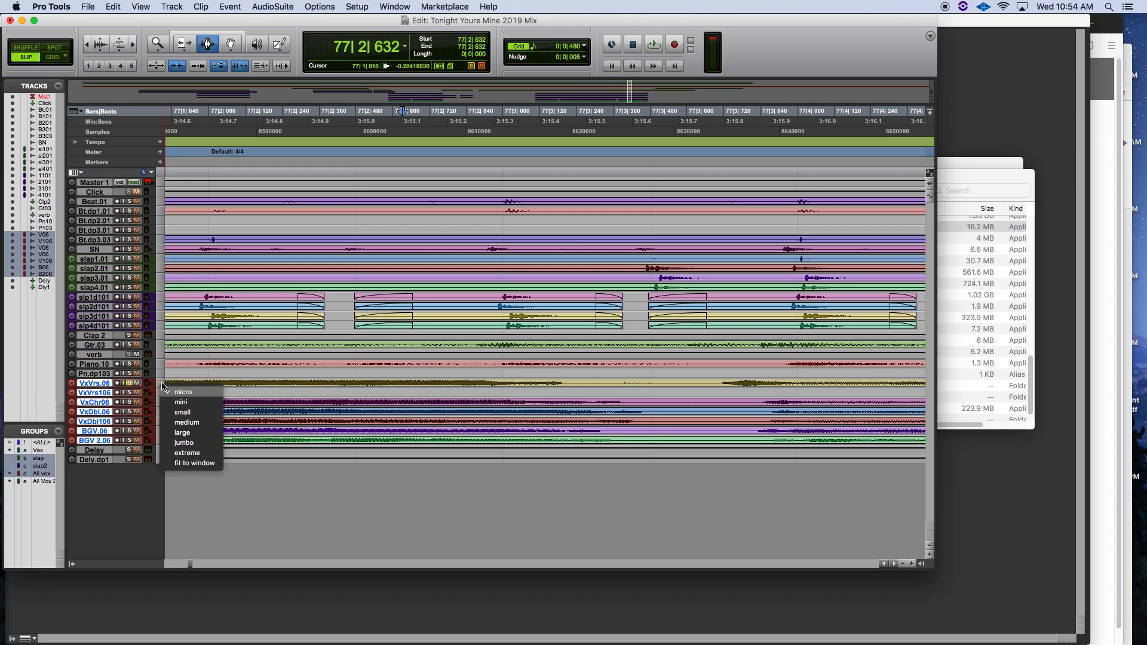
click(179, 422)
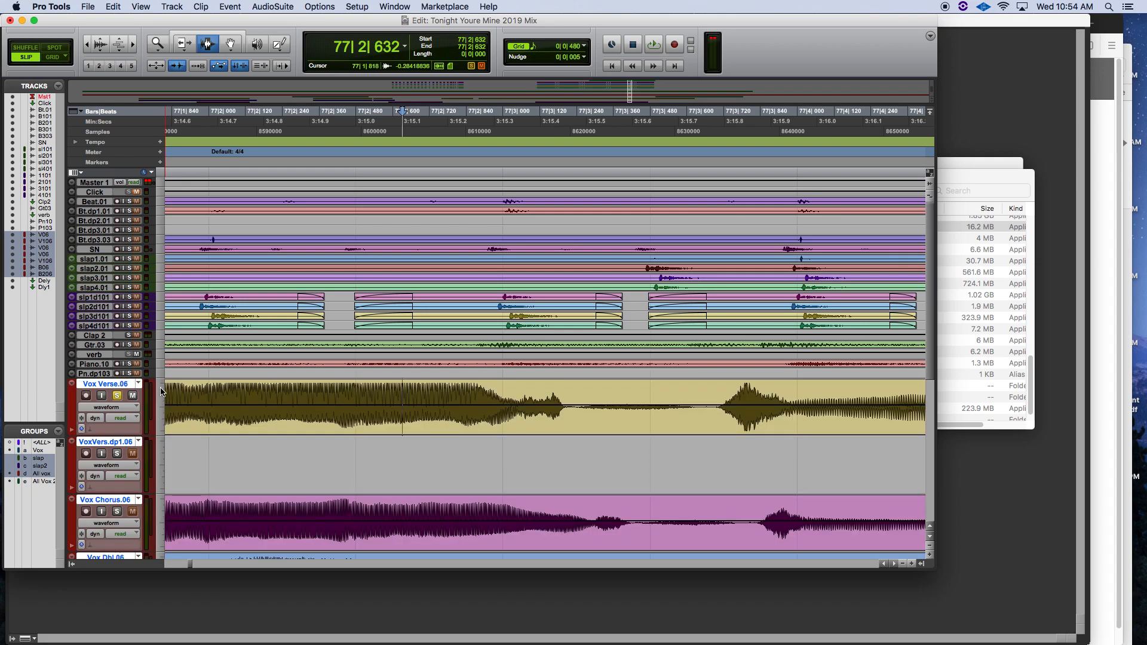
Duplicate the current playlists of all the grouped vocal tracks through Vox Verse.06
click(160, 392)
click(138, 387)
click(138, 386)
click(153, 321)
scroll(505, 461, down, 5)
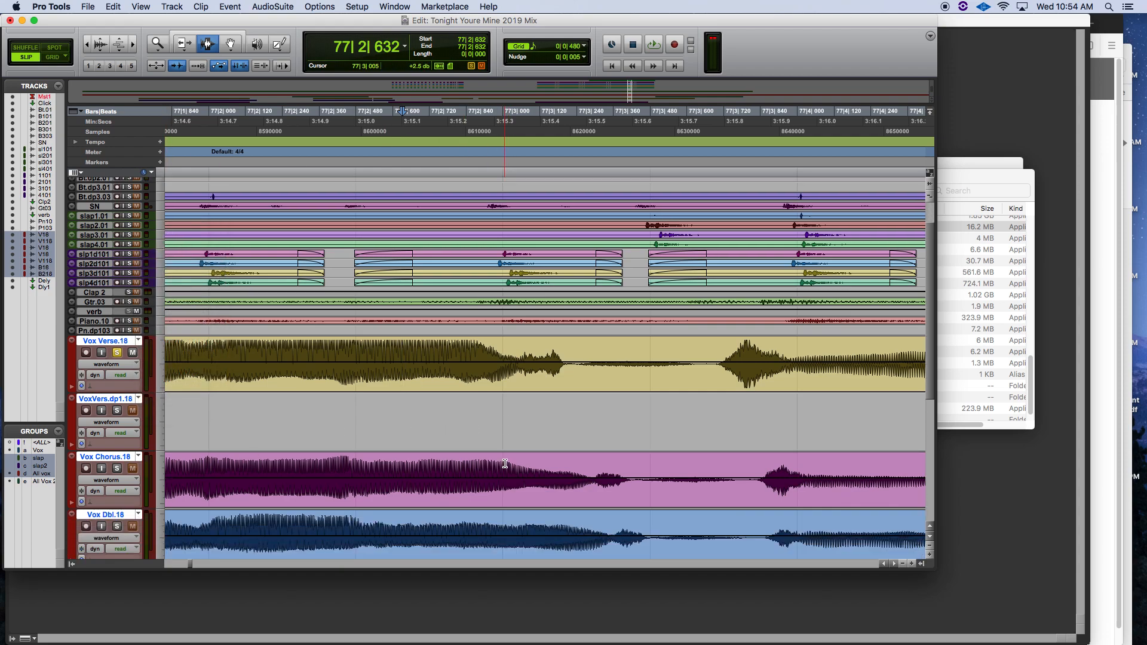
scroll(505, 462, down, 2)
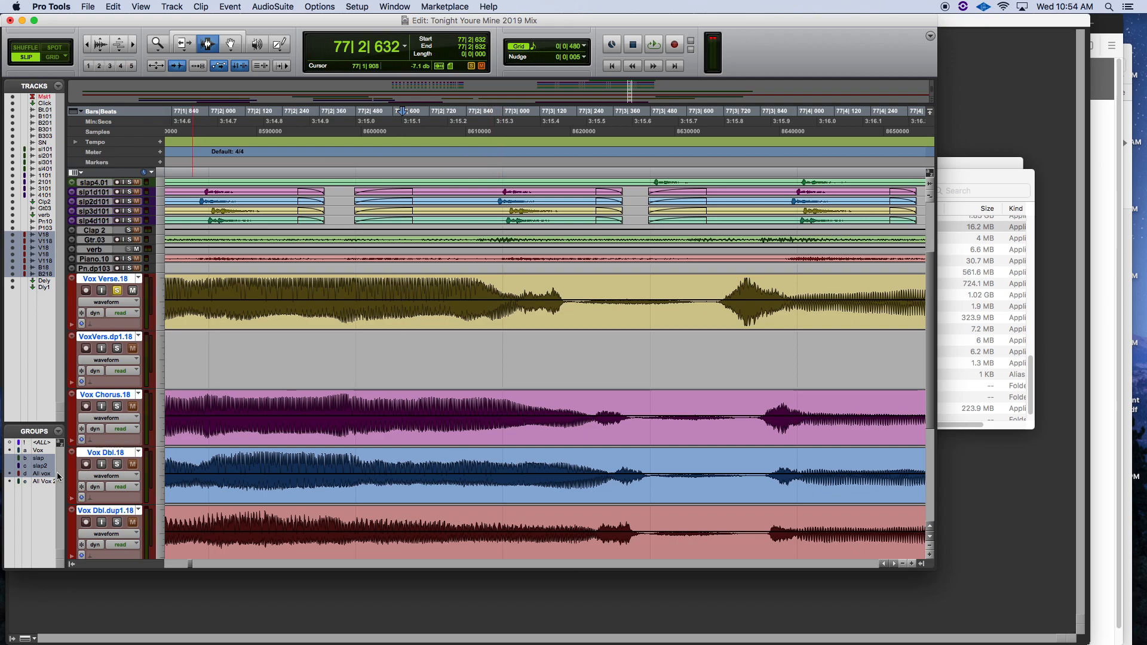
Turn the Clip Gain Line display off and back on
click(166, 4)
mouse_move(144, 4)
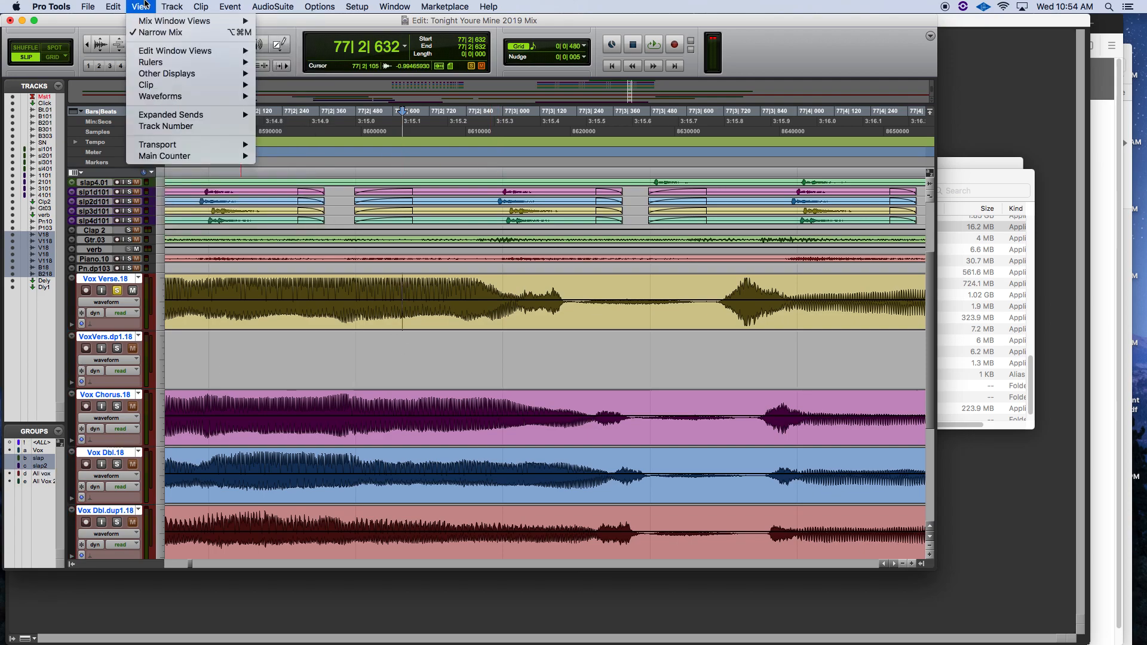
mouse_move(175, 86)
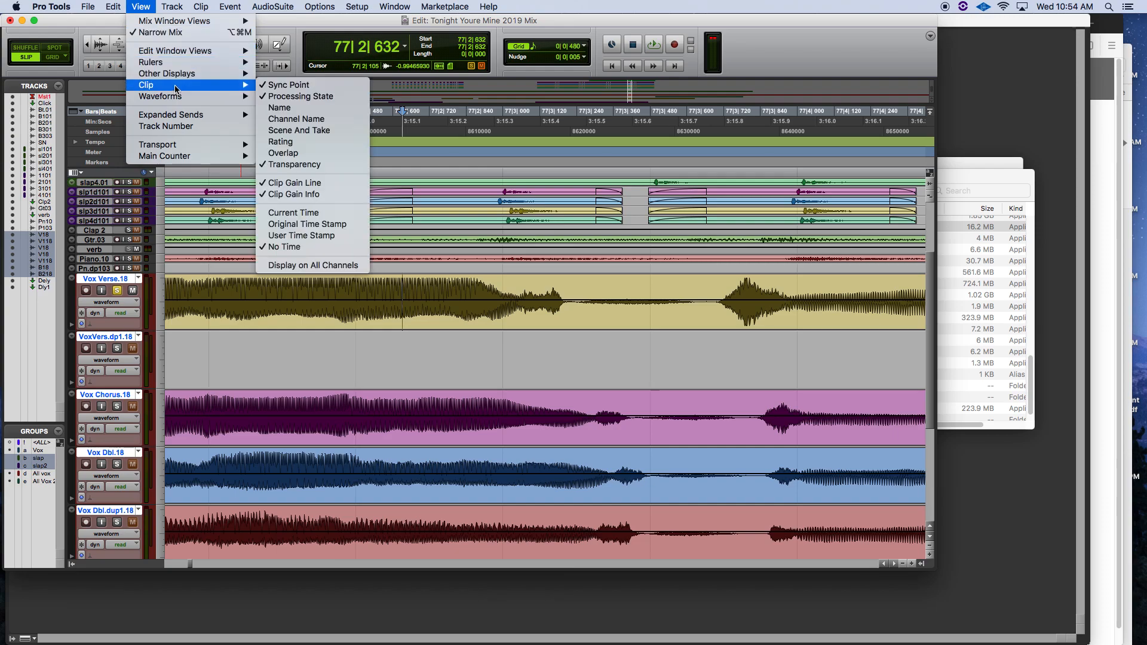
click(345, 185)
click(141, 6)
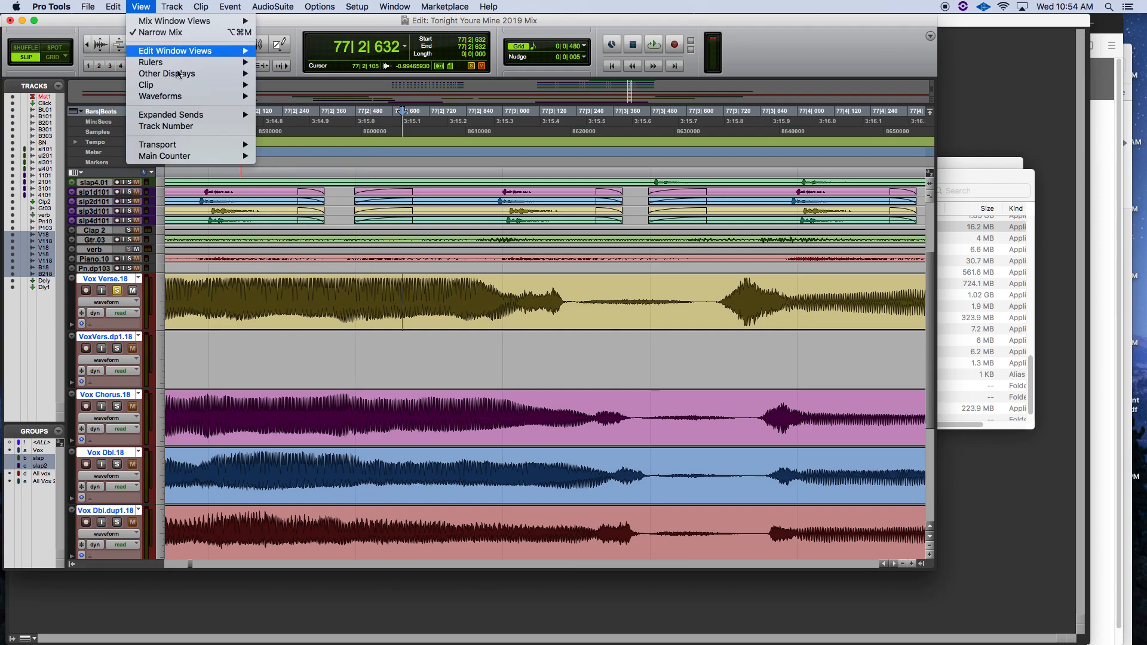
mouse_move(146, 85)
click(323, 183)
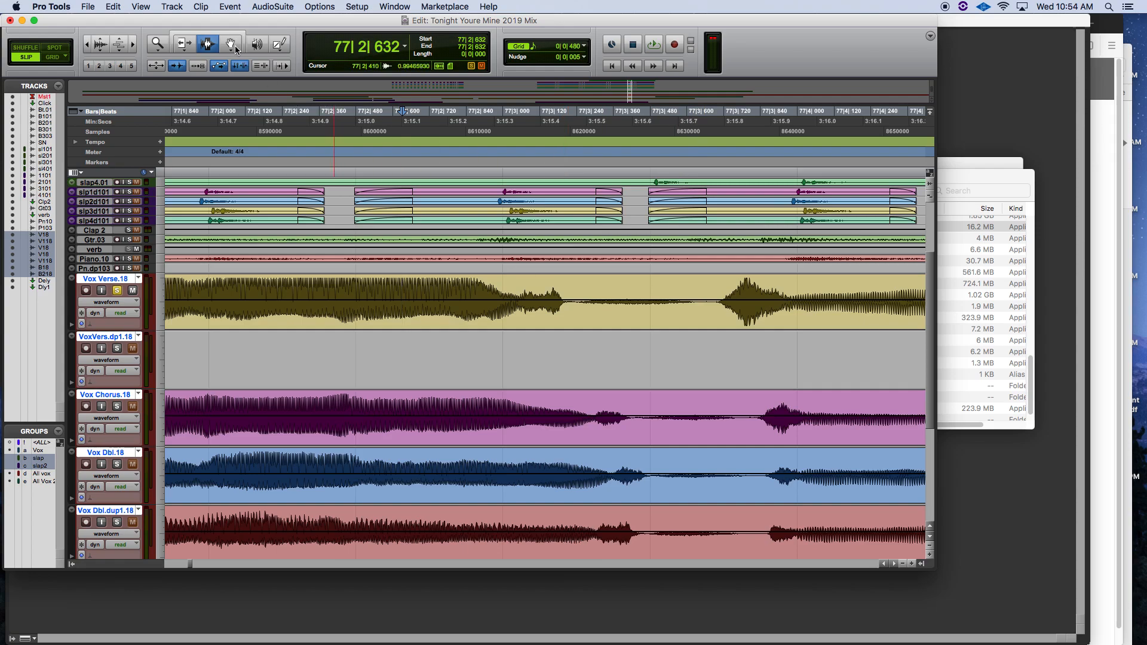
With the Grabber tool ready, compare the word endings and next word starts across the stacked vocals around 77|3
click(233, 46)
scroll(581, 268, right, 5)
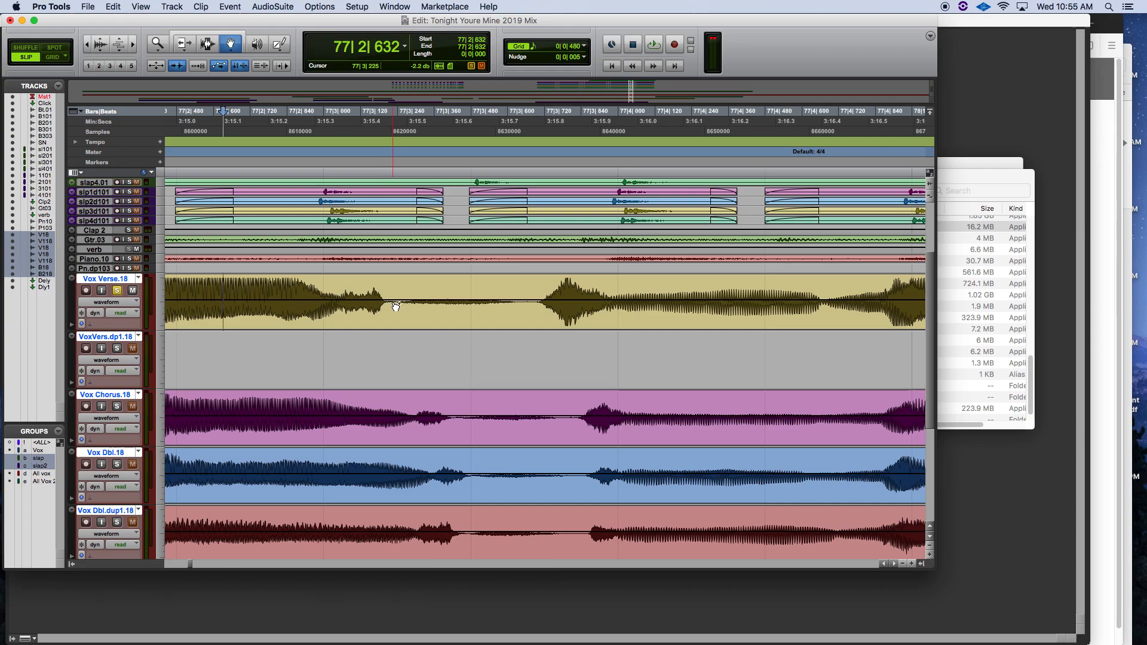
scroll(392, 306, down, 1)
scroll(394, 307, down, 1)
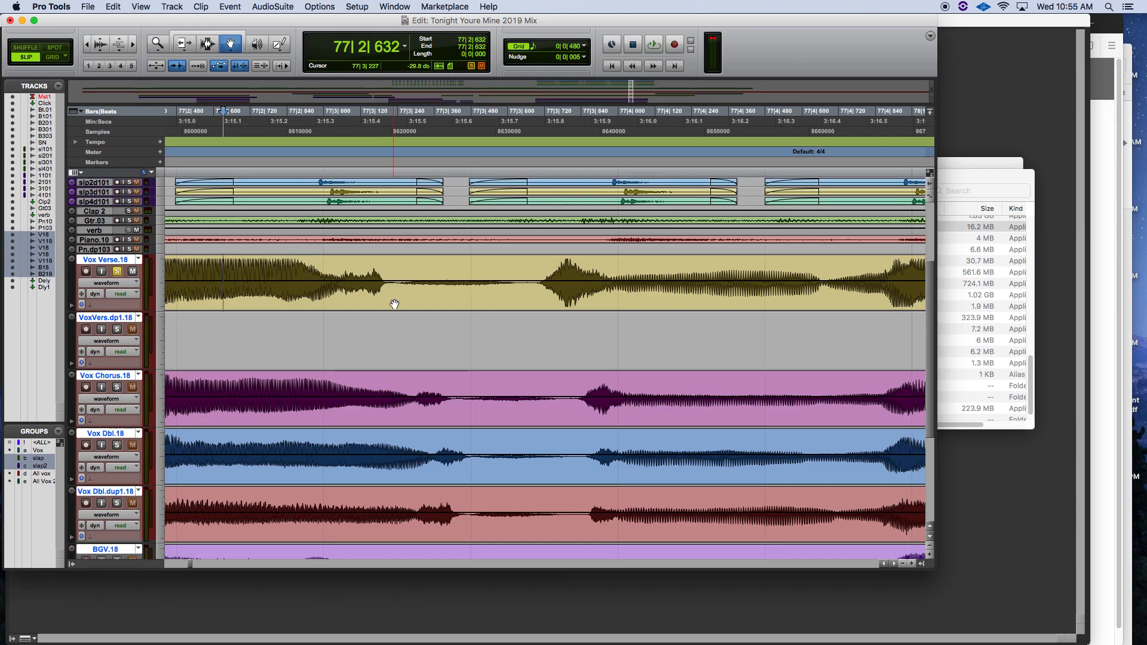
scroll(395, 302, down, 5)
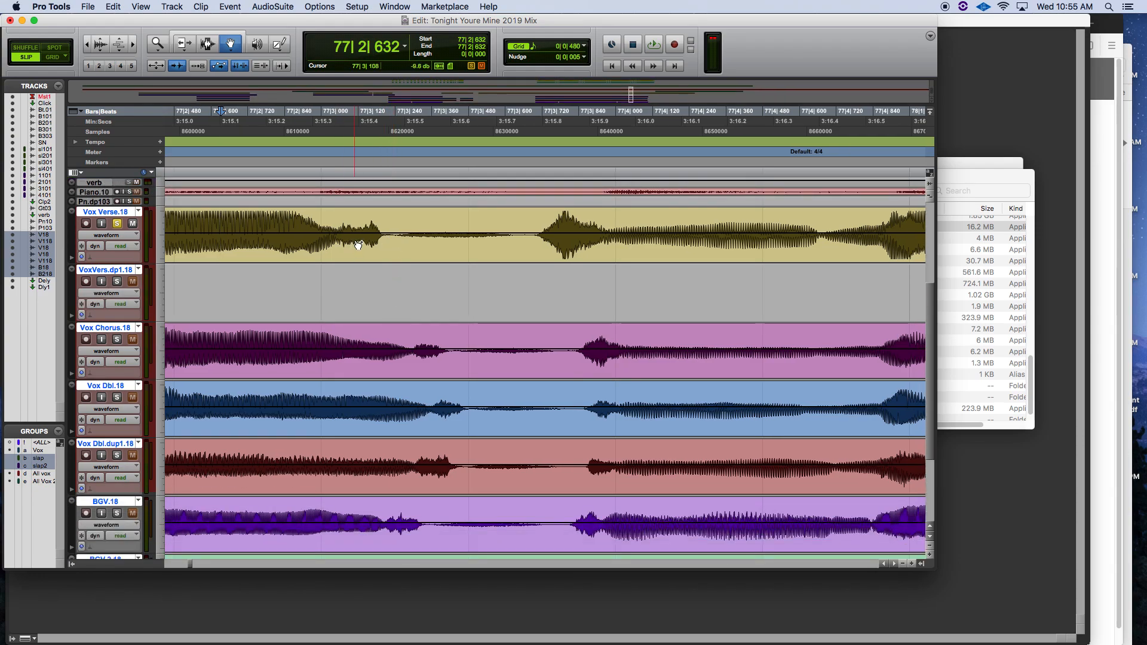
scroll(359, 251, down, 13)
scroll(397, 360, up, 10)
scroll(397, 360, right, 3)
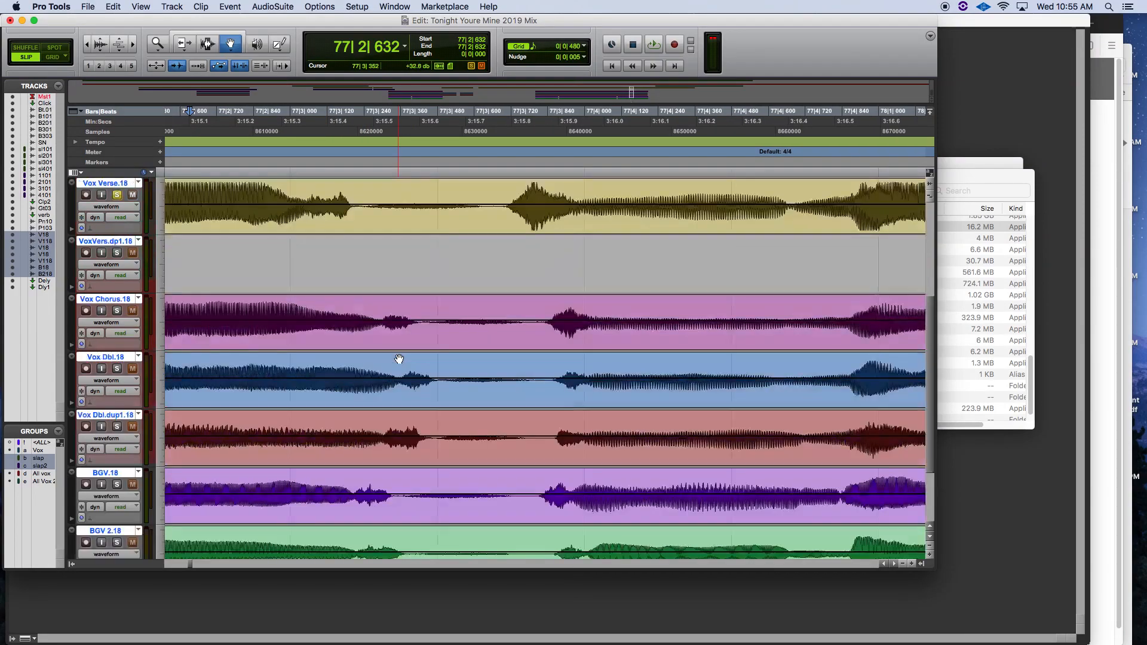
Enlarge the Edit window so every vocal track from Vox Verse.18 through BGV 2.18 fits in view
scroll(400, 356, down, 5)
scroll(400, 355, up, 5)
scroll(400, 356, down, 5)
scroll(401, 356, up, 5)
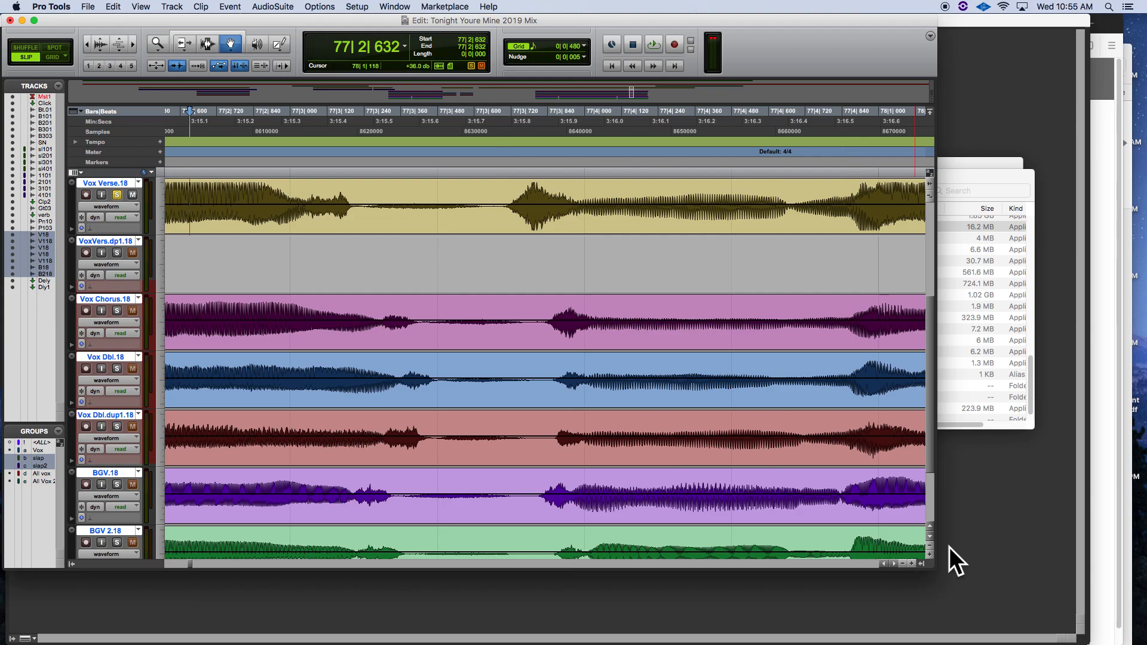
drag(936, 570, 1033, 642)
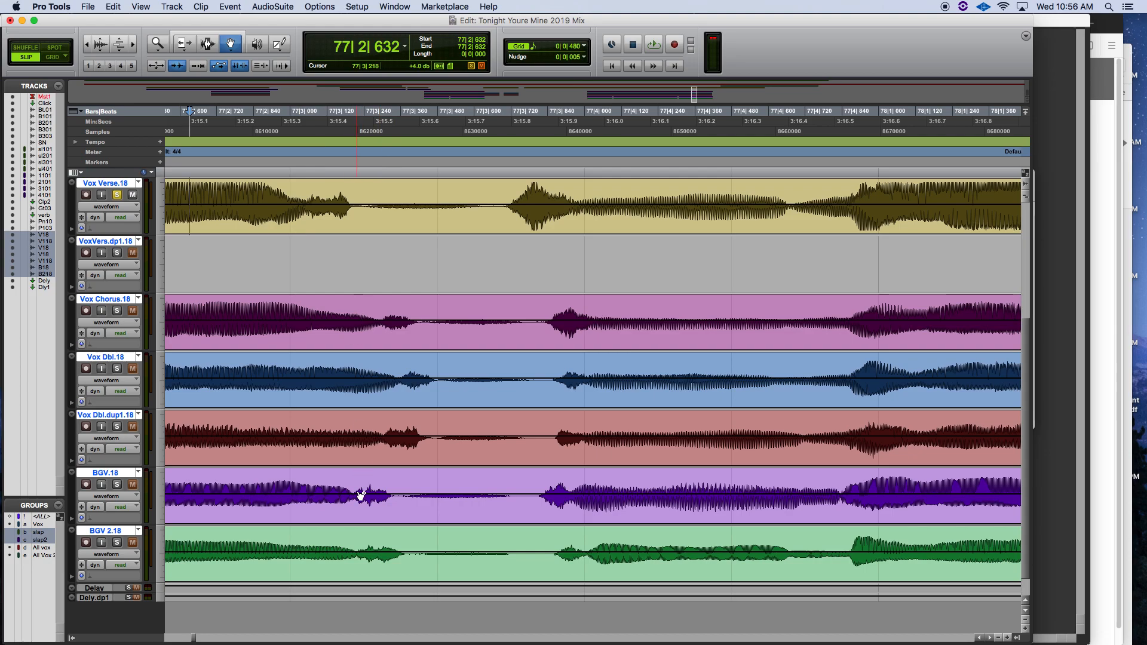
Unsolo and mute Vox Verse.18 while playing the stacked vocals repeatedly from 77|2|632
key(space)
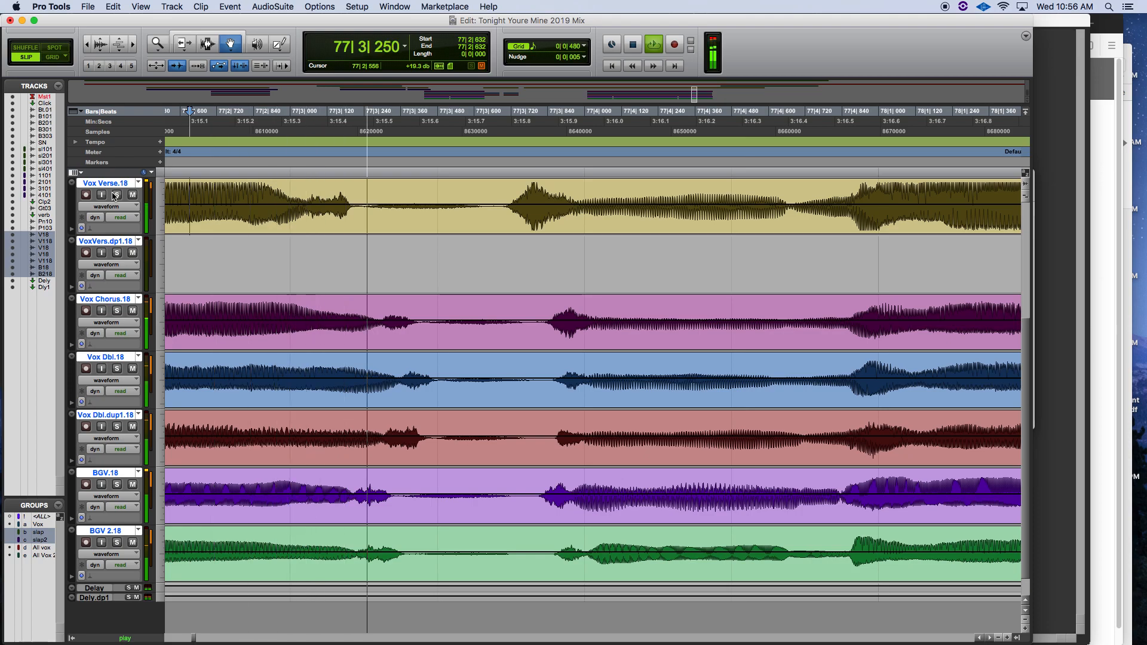
key(space)
key(space)
key(space)
key(space)
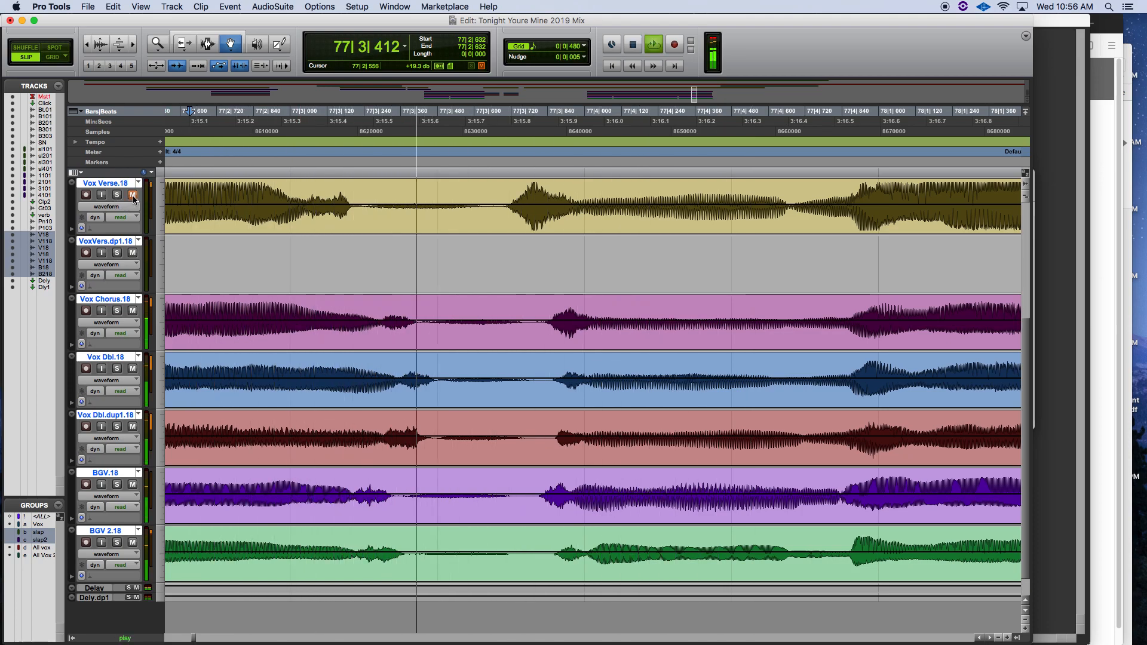
key(space)
Place the playback start at 77|1|186 and play the stacked vocal phrase twice
click(87, 46)
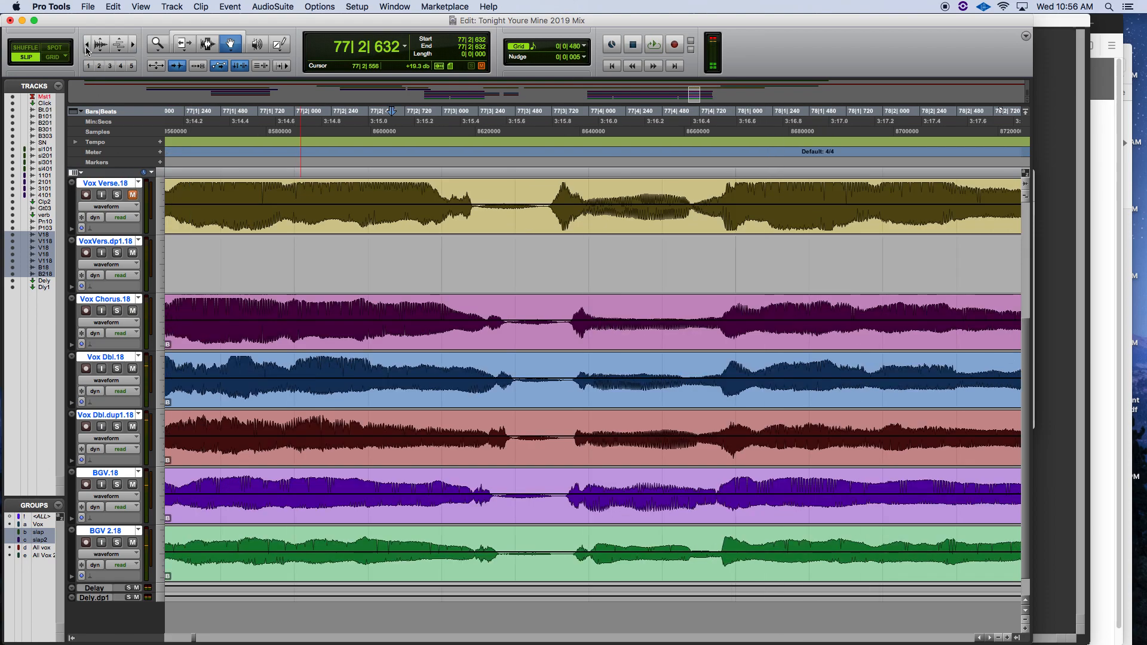
click(176, 175)
key(space)
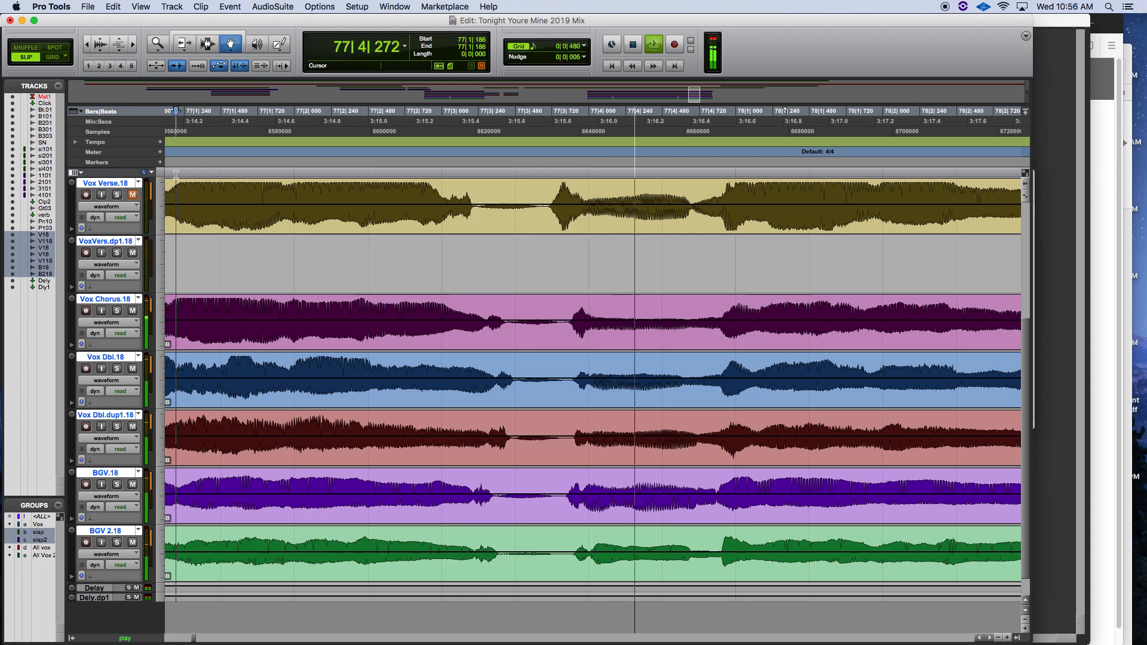
key(space)
key(space)
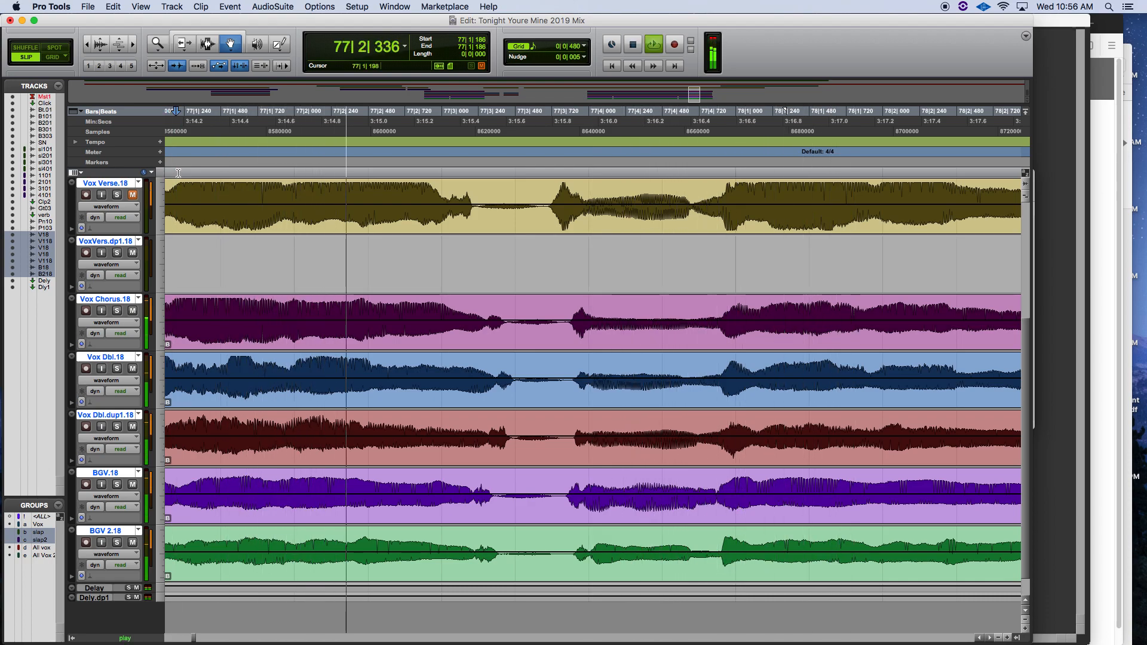
key(space)
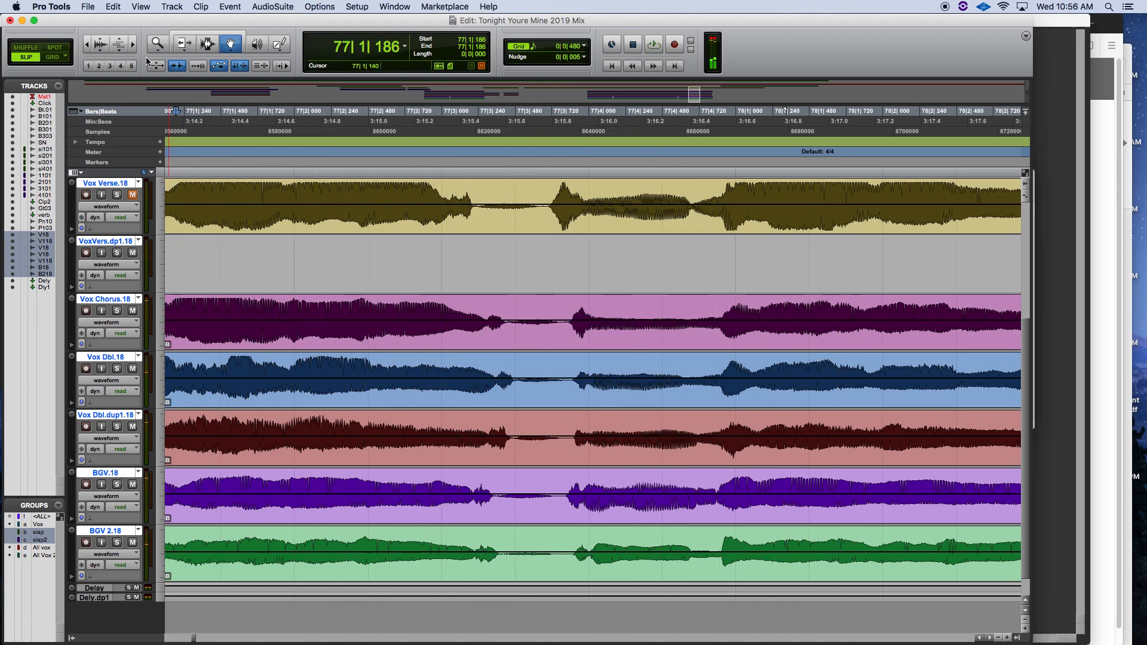
Play from 77|1|186 again while examining the gap between words from about 77|3|000 to 77|4|000
click(133, 45)
click(132, 45)
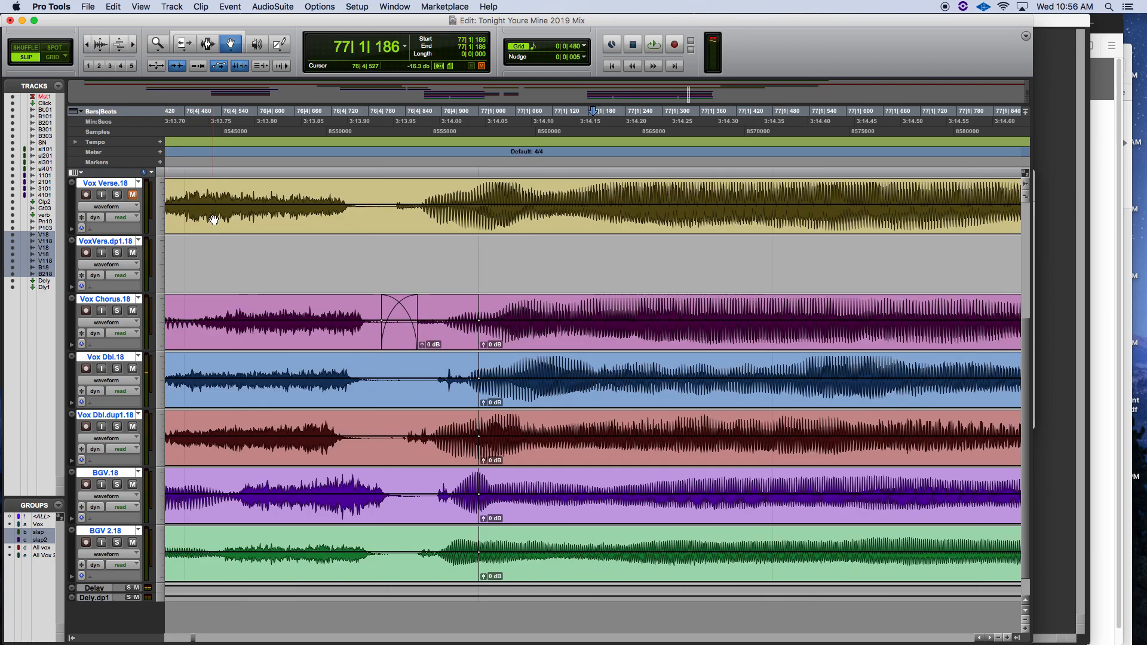
scroll(214, 220, right, 15)
key(space)
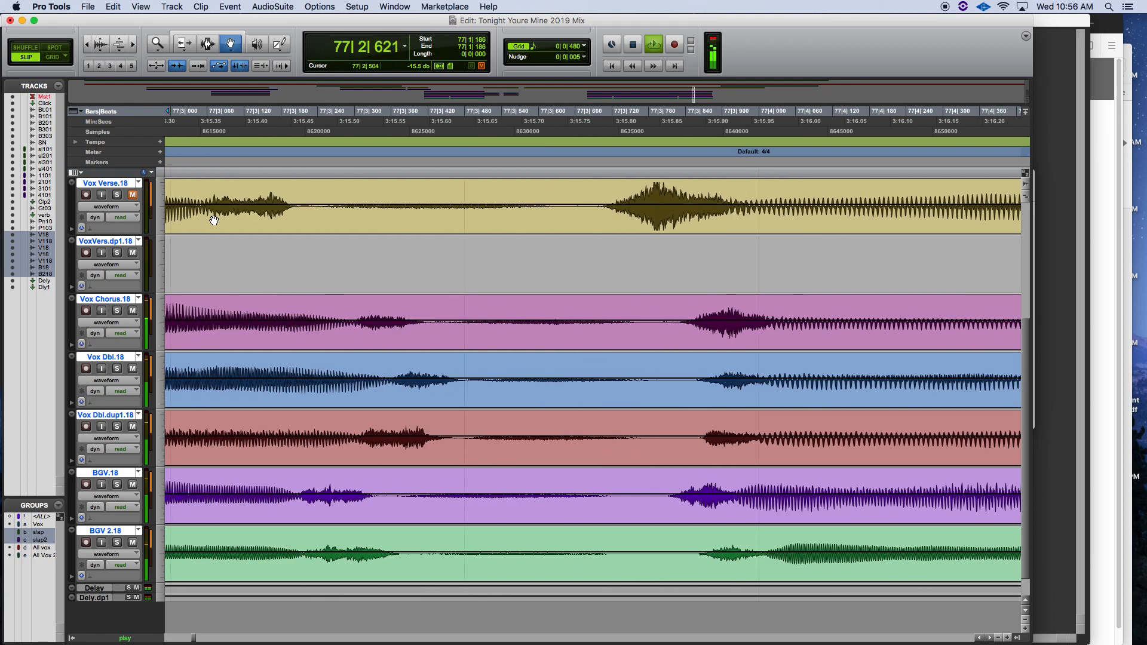
key(space)
scroll(214, 221, left, 15)
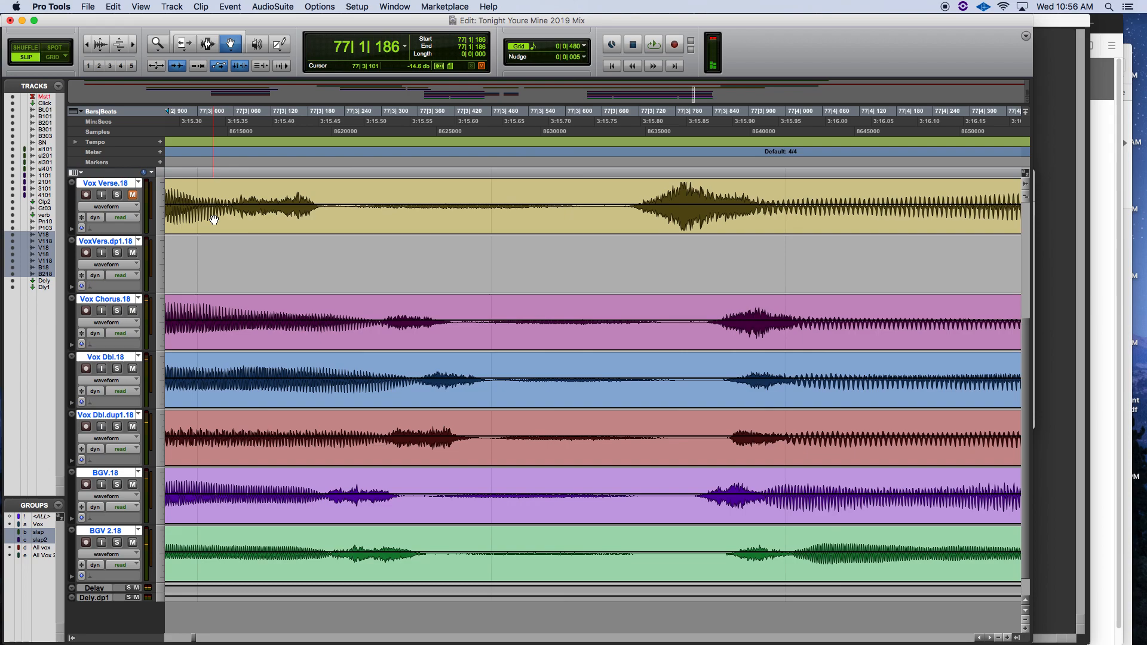
Increase the vertical zoom of the audio waveforms and replay the stacked vocals with Vox Verse.18 muted
click(101, 45)
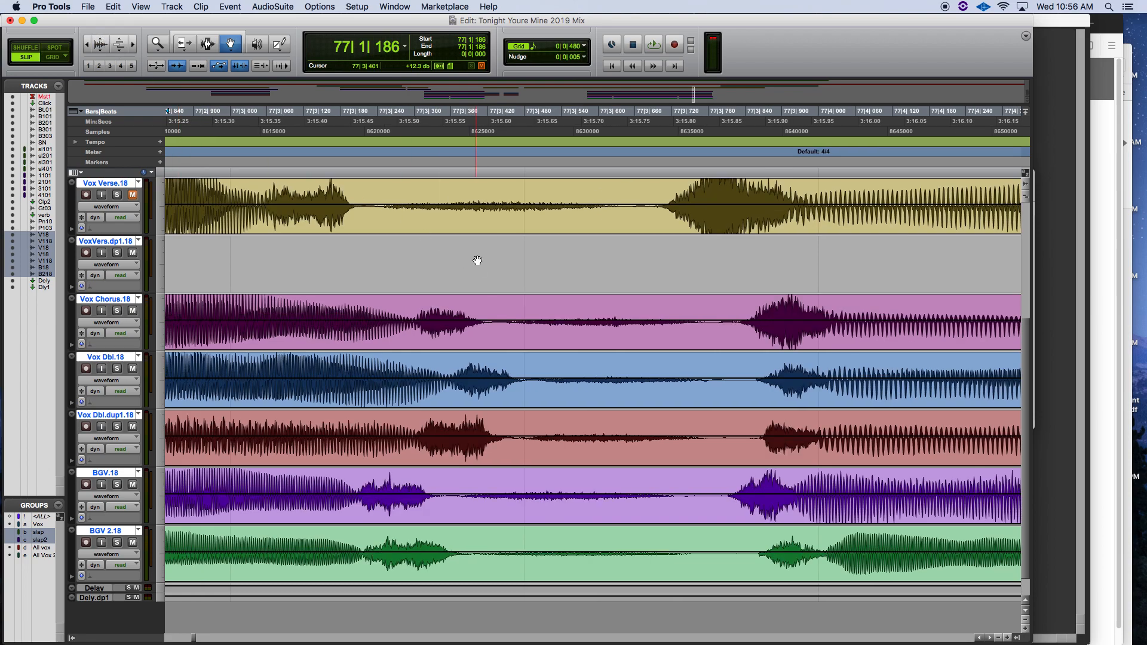
key(space)
key(space)
click(135, 197)
scroll(421, 463, up, 1)
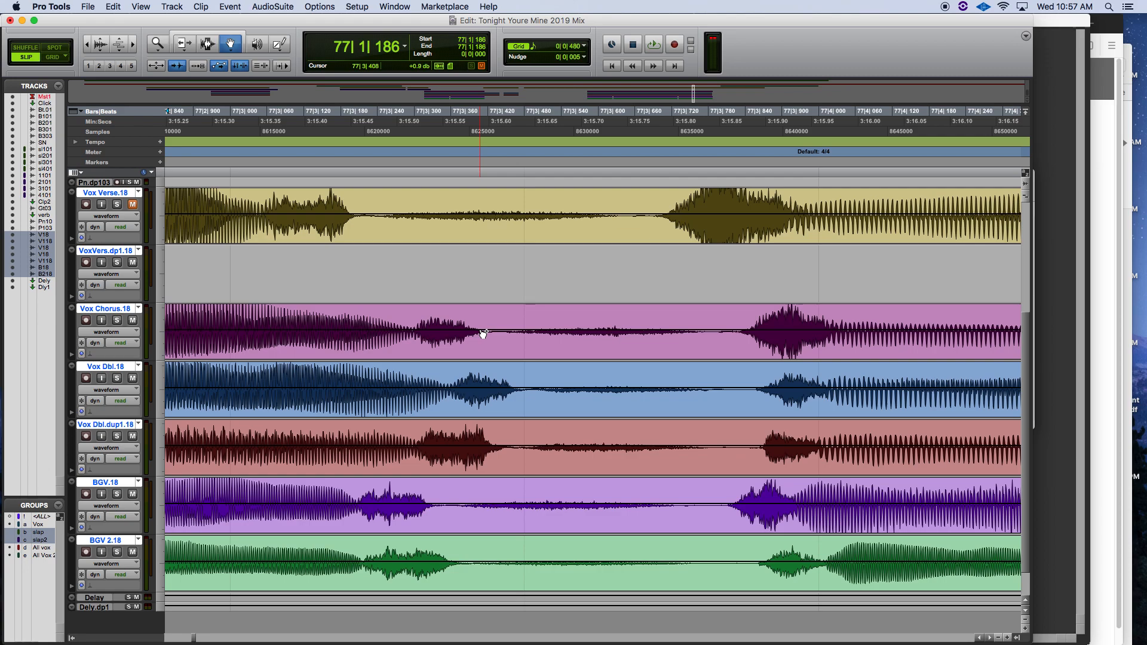
Solo Vox Chorus.18 and Vox Dbl.dup1.18 and play them together from 77|1|186
click(117, 320)
key(space)
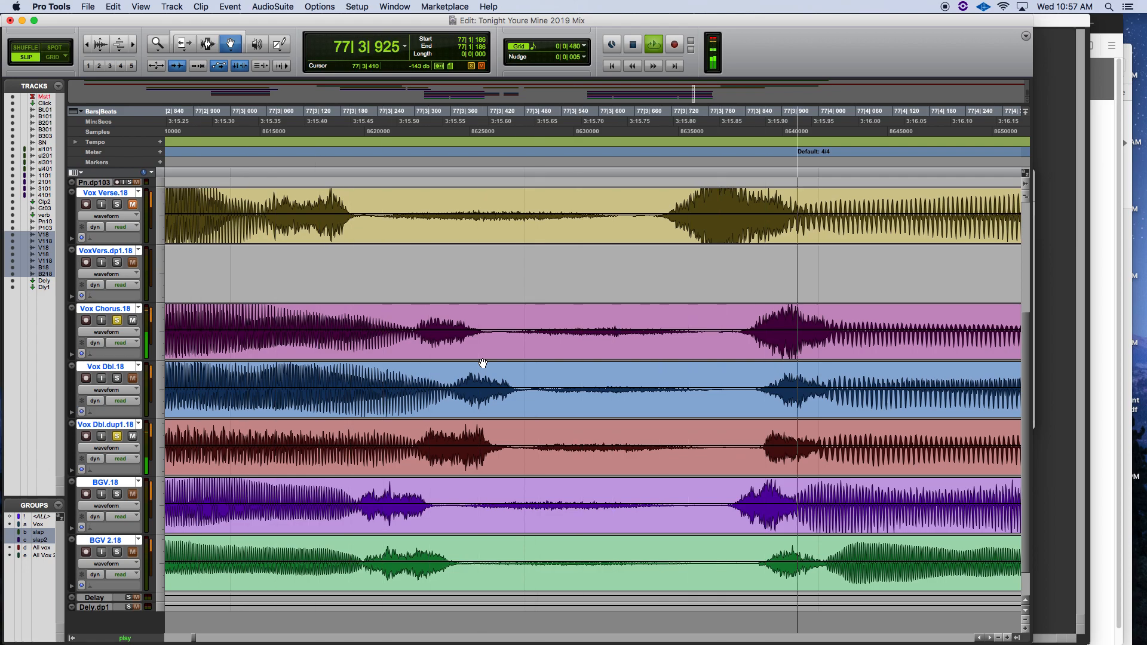
key(space)
key(space)
key(space)
Select the word endings from 77|3|241, 0|0|249 long, across Vox Chorus.18 through Vox Dbl.dup1.18 and play the selection
key(F7)
drag(377, 341, 531, 446)
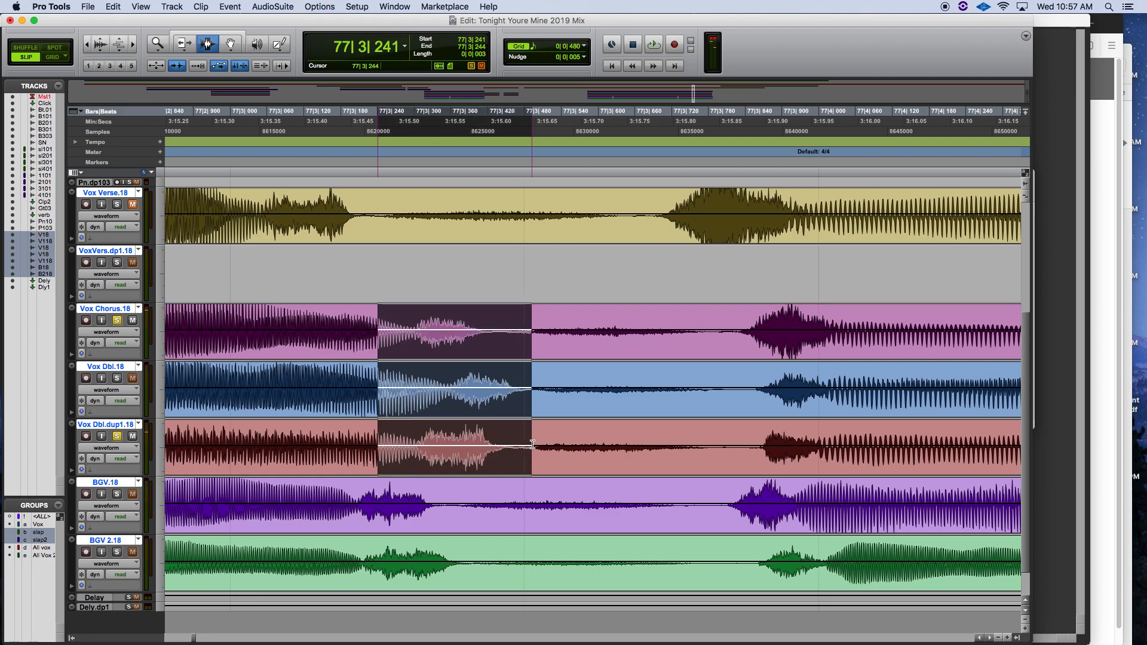
key(space)
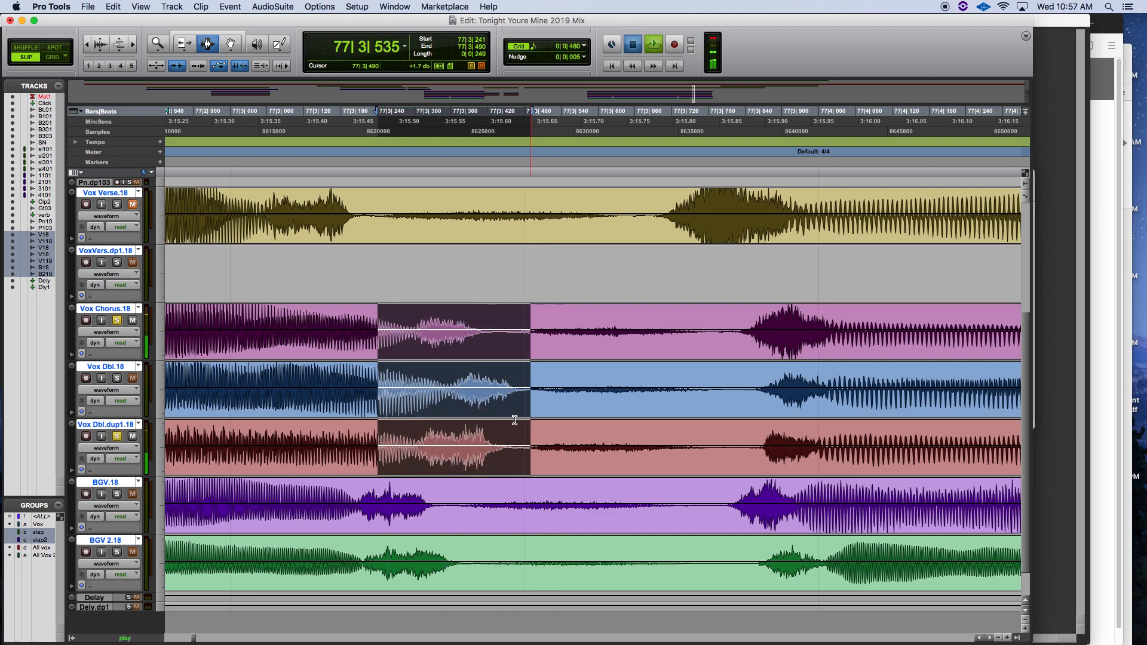
click(234, 51)
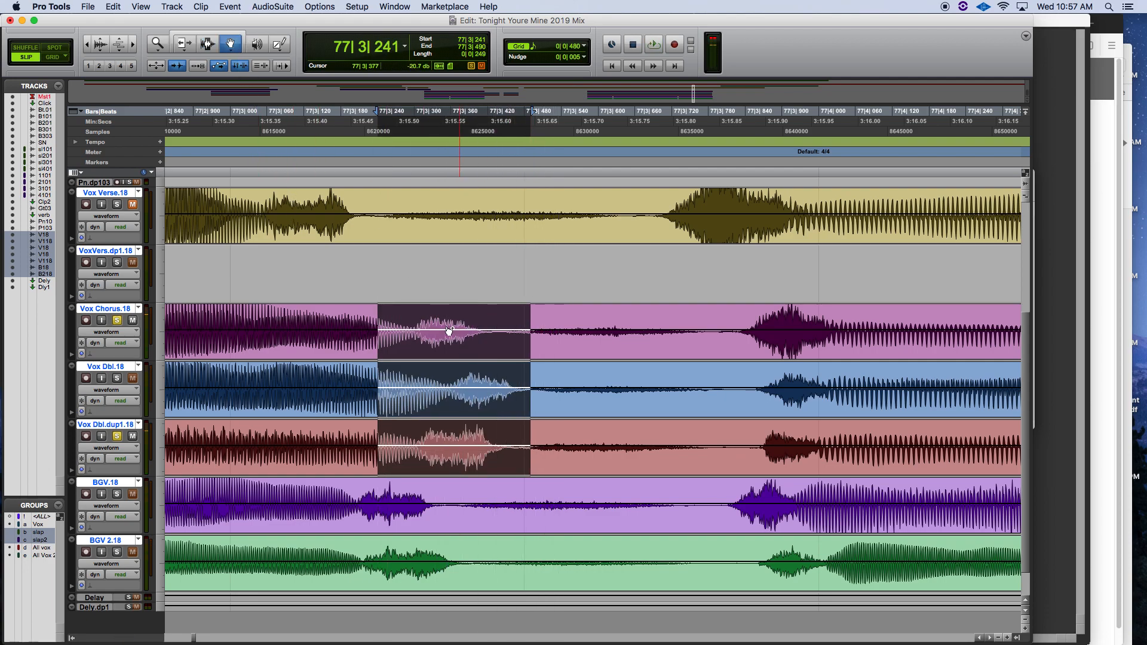
click(209, 44)
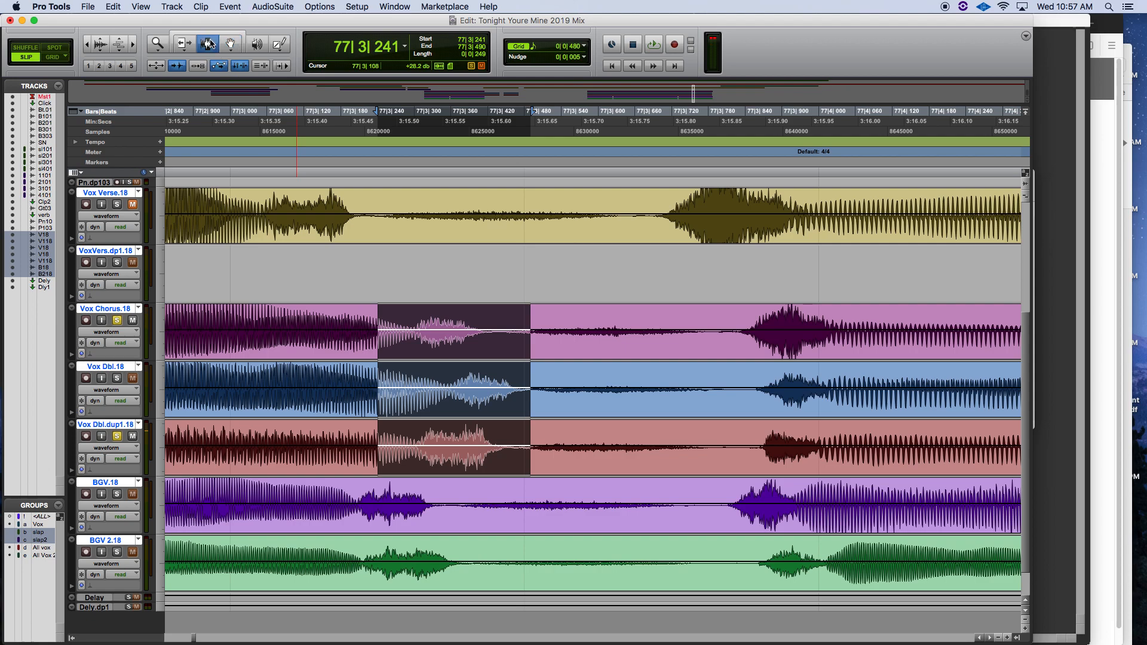
Place the playback start at 77|3|240 in Vox Chorus.18 and audition the soloed word endings repeatedly
click(381, 305)
key(space)
key(space)
key(space)
key(space)
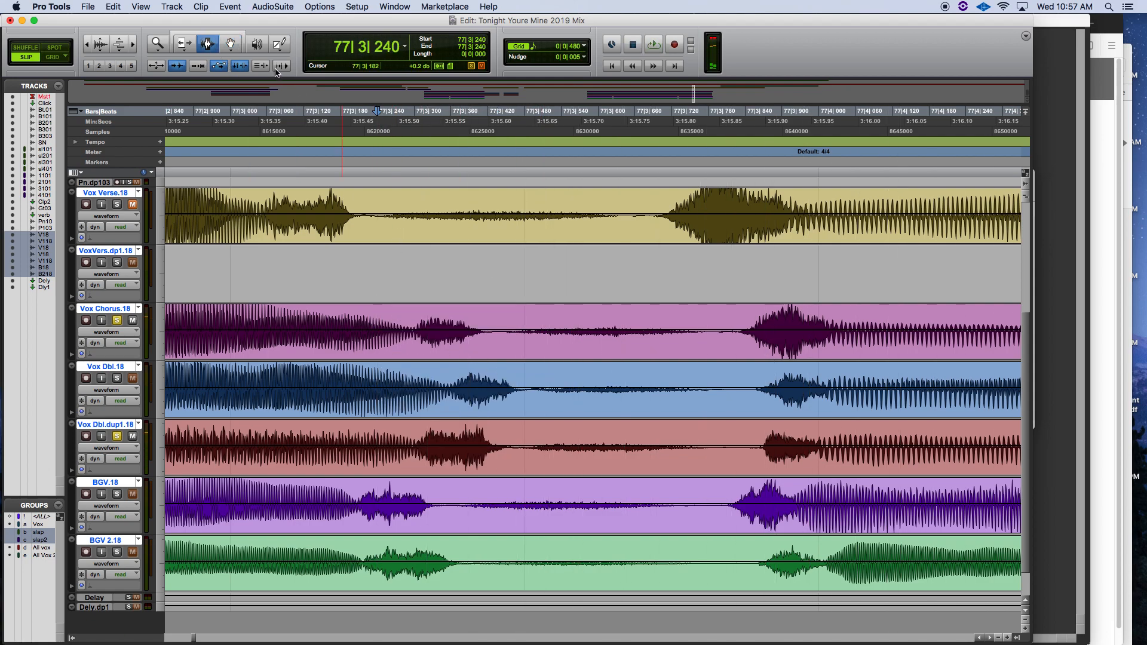
Dip the clip gain of the Vox Dbl.dup1.18 word ending just after 77|3|374 and hide the Vox Dbl.18 track
click(232, 51)
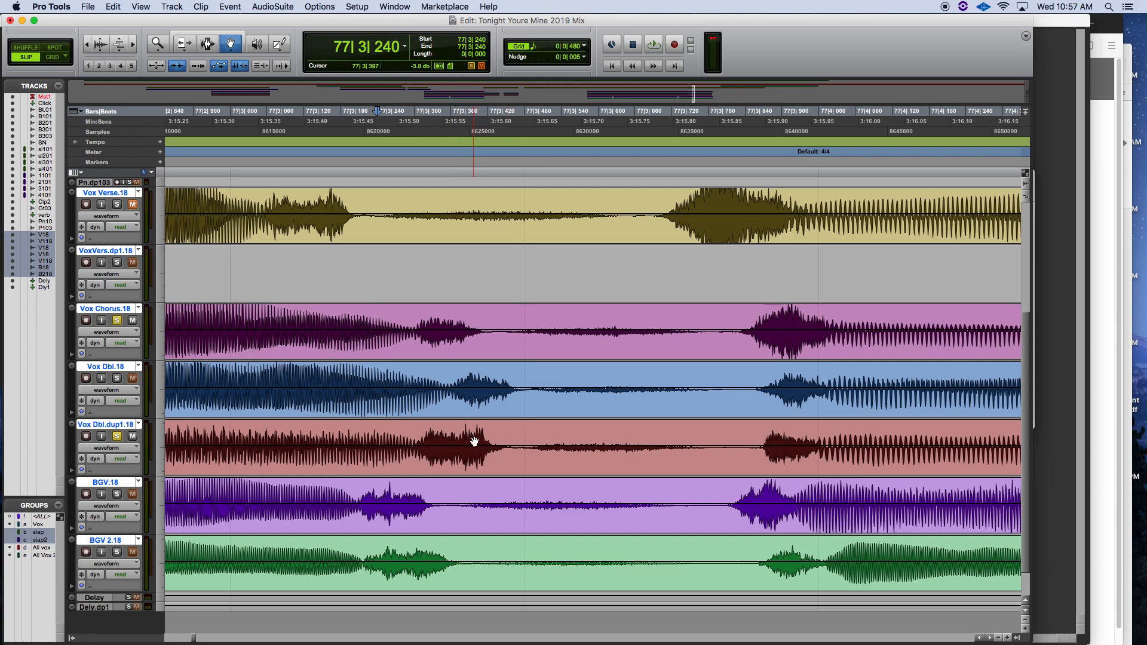
click(452, 173)
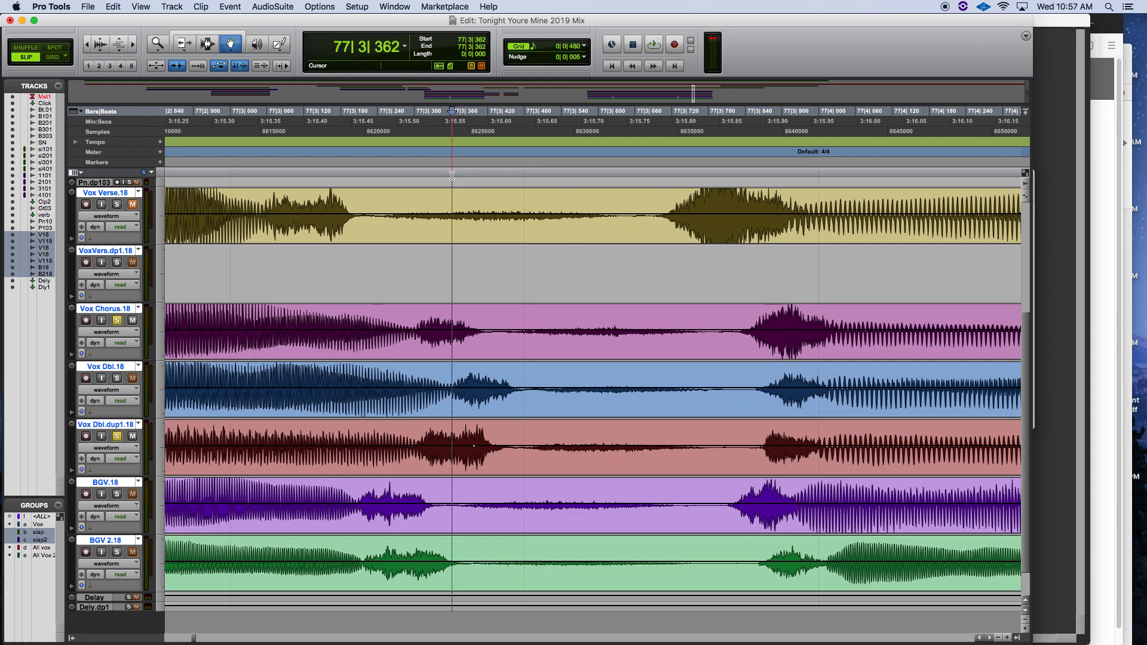
click(457, 175)
click(460, 175)
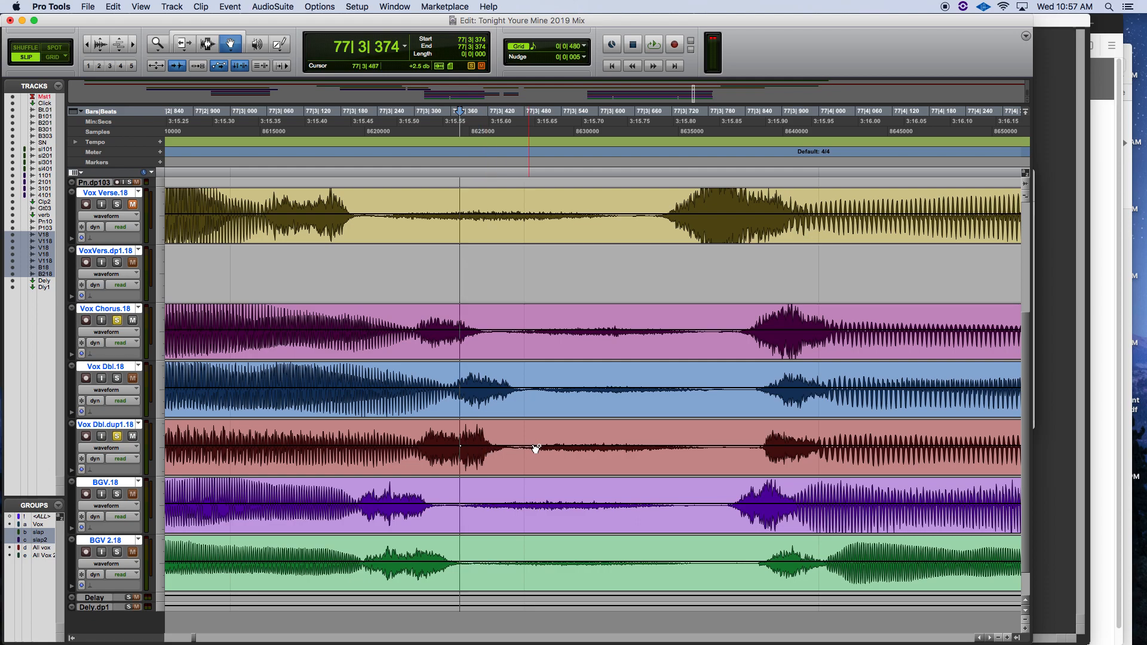
drag(499, 447, 485, 459)
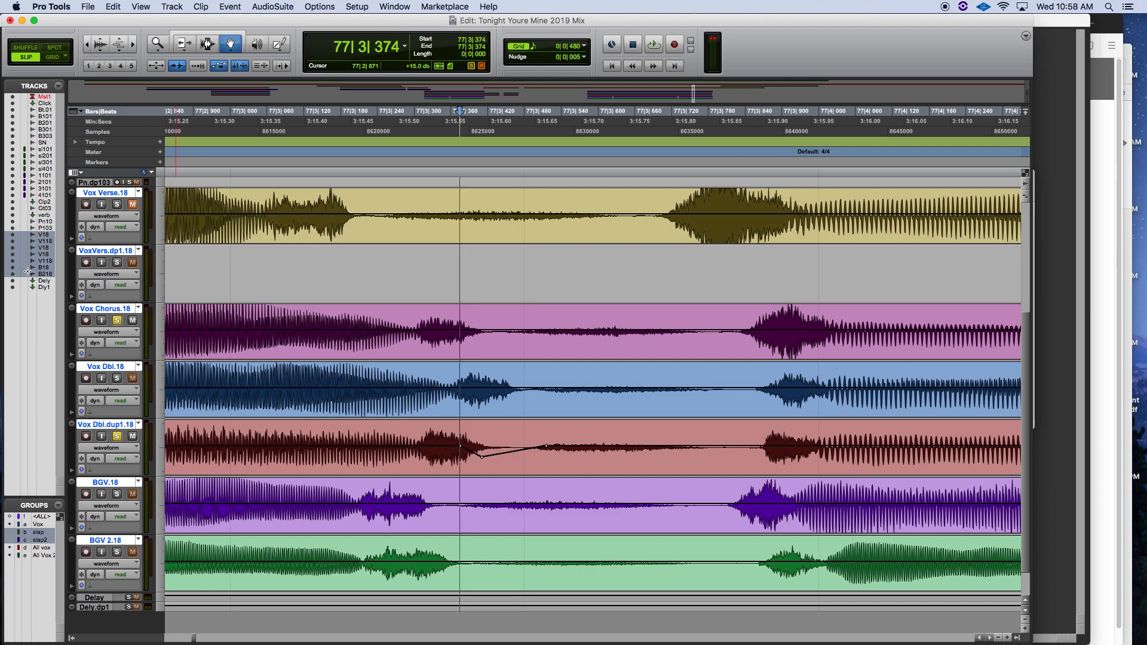
click(12, 255)
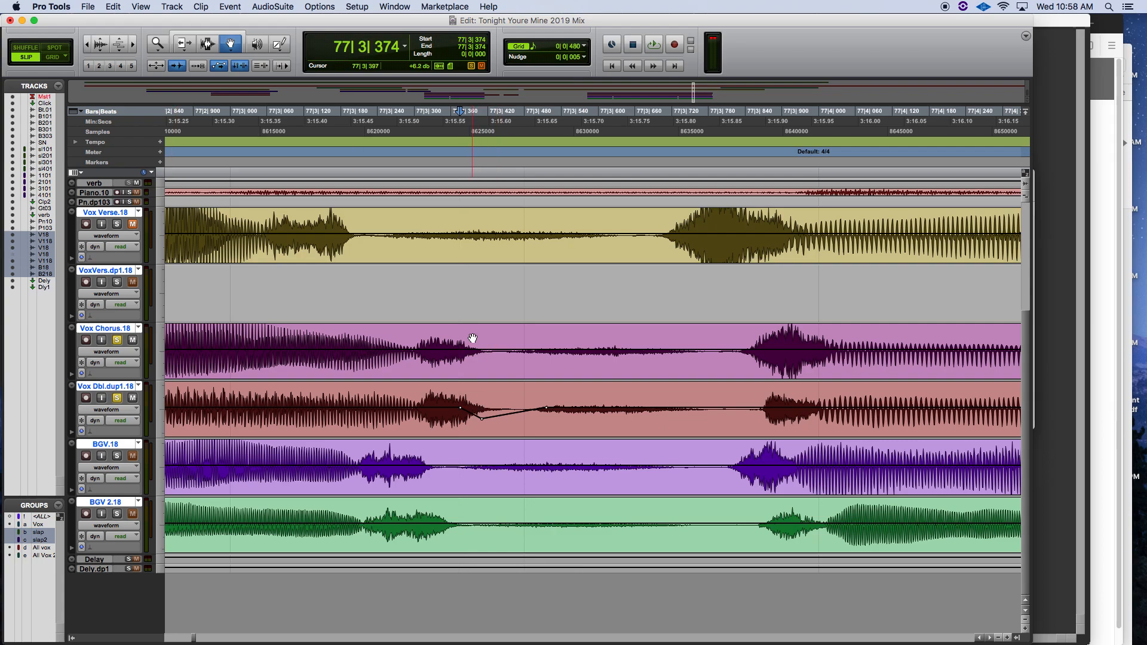
drag(485, 423, 483, 424)
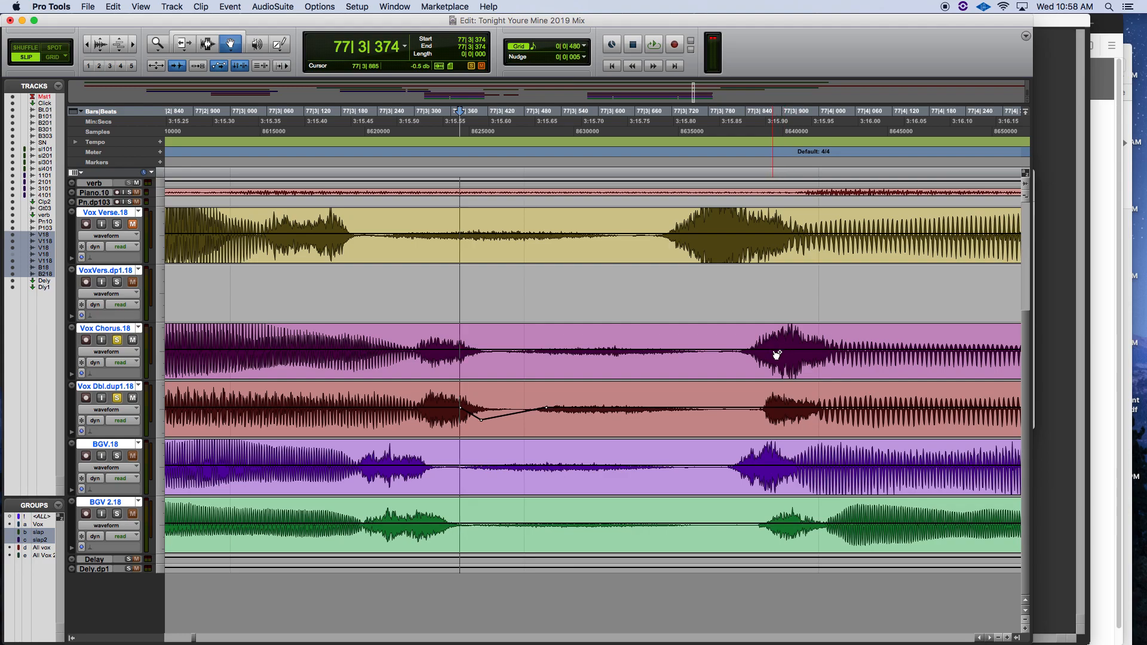
Dip the clip gain before the next word's onset near 77|3|885 in Vox Chorus.18 and, more deeply, in BGV.18
click(724, 350)
drag(761, 350, 755, 364)
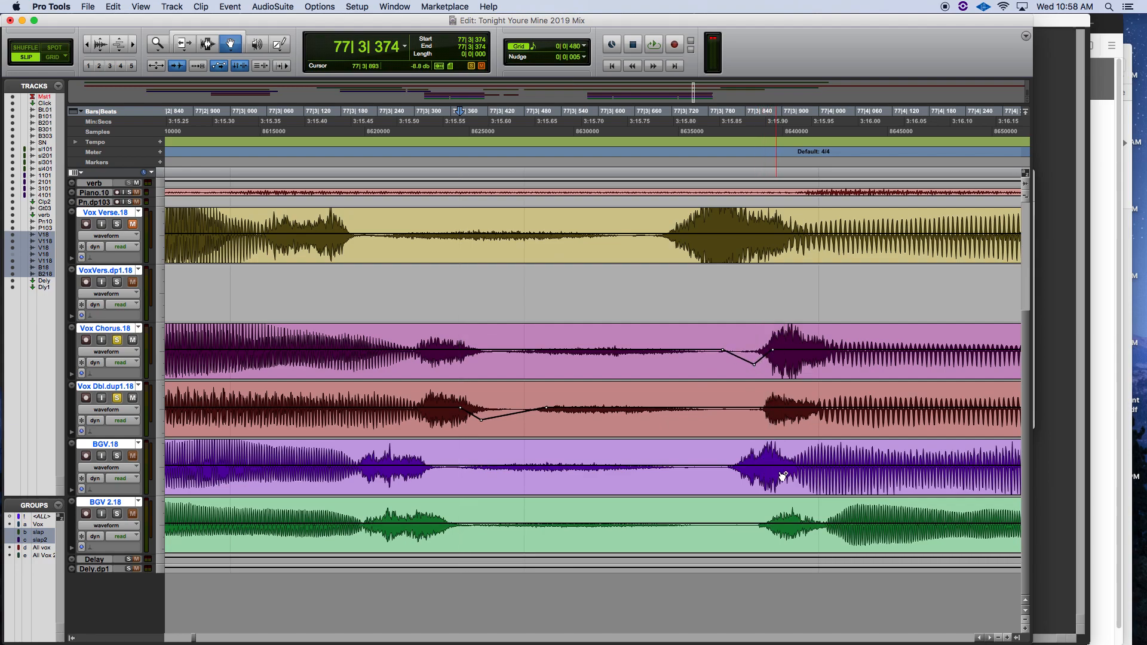
click(719, 466)
click(787, 466)
mouse_move(758, 470)
mouse_down()
mouse_move(769, 485)
mouse_move(757, 483)
mouse_up()
key(super+z)
drag(773, 470, 731, 499)
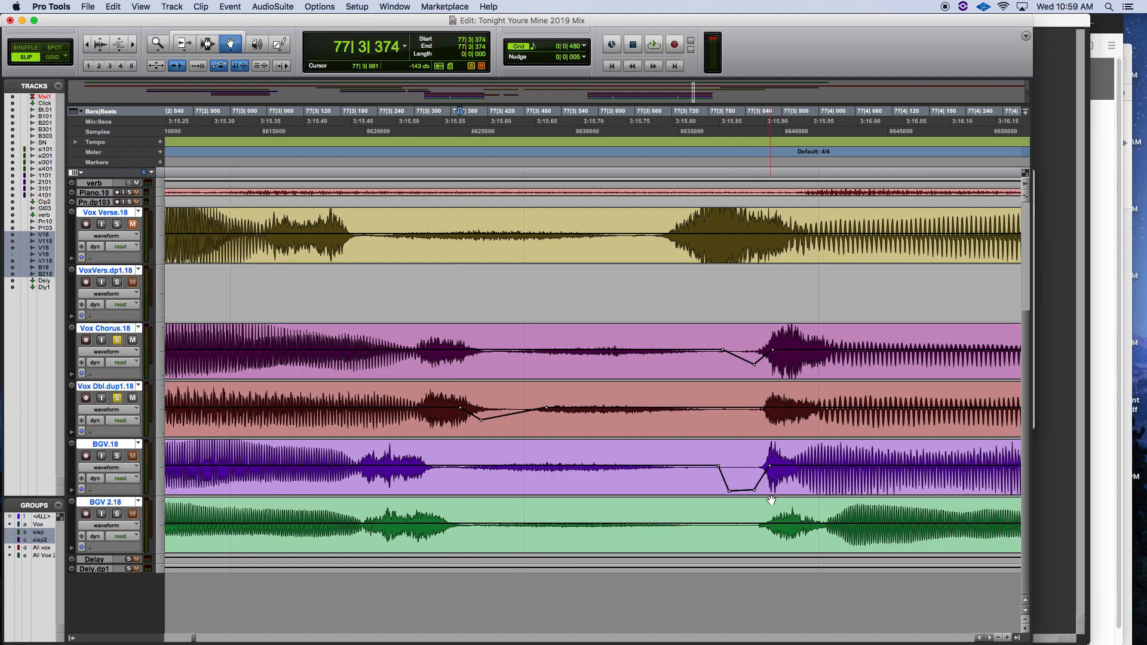
Dip the clip gain of BGV 2.18 before the same word onset and play back the vocals
click(726, 524)
drag(760, 524, 760, 551)
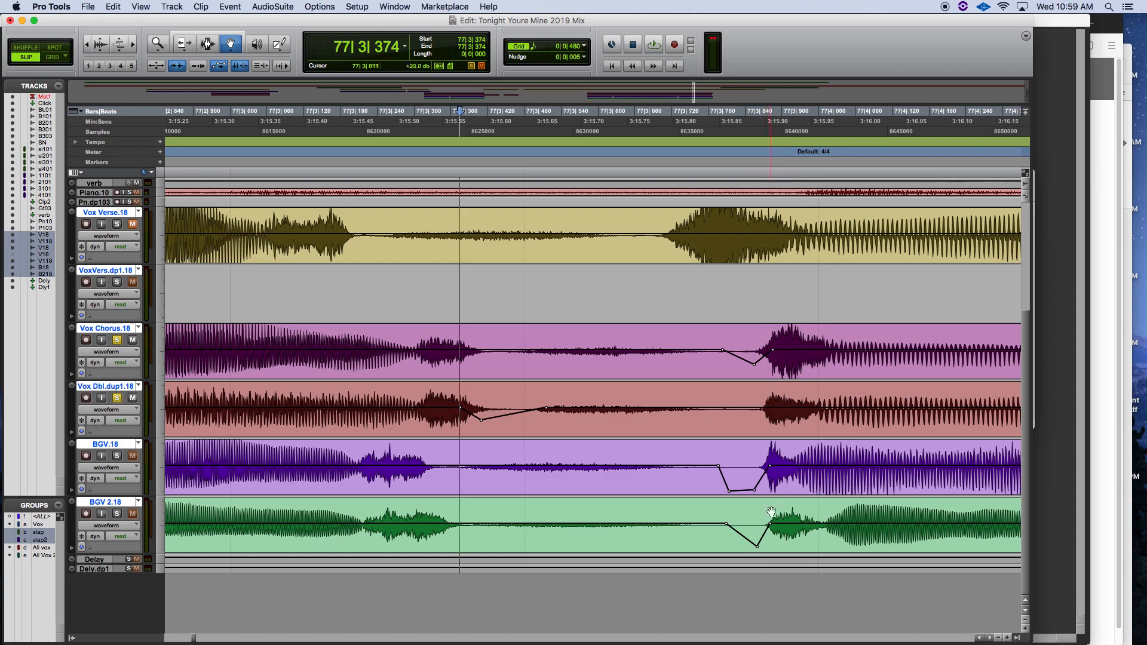
key(space)
key(space)
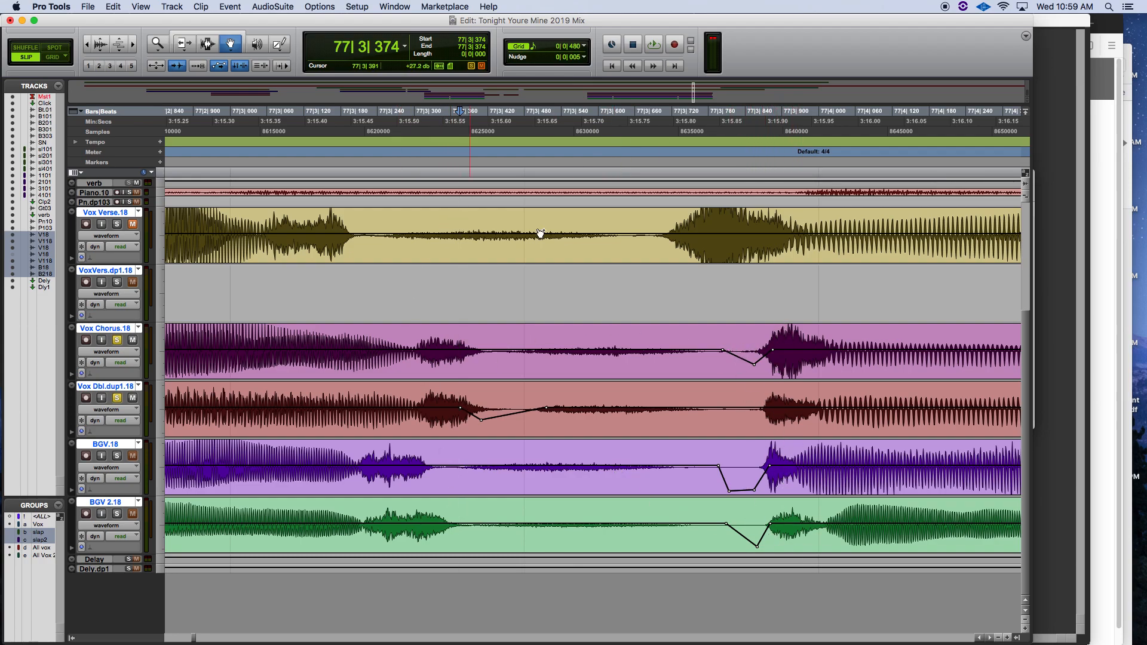
Copy the BGV.18 and BGV 2.18 word endings from 77|2|954, 0|0|771 long, and paste them at 77|3|043
click(205, 44)
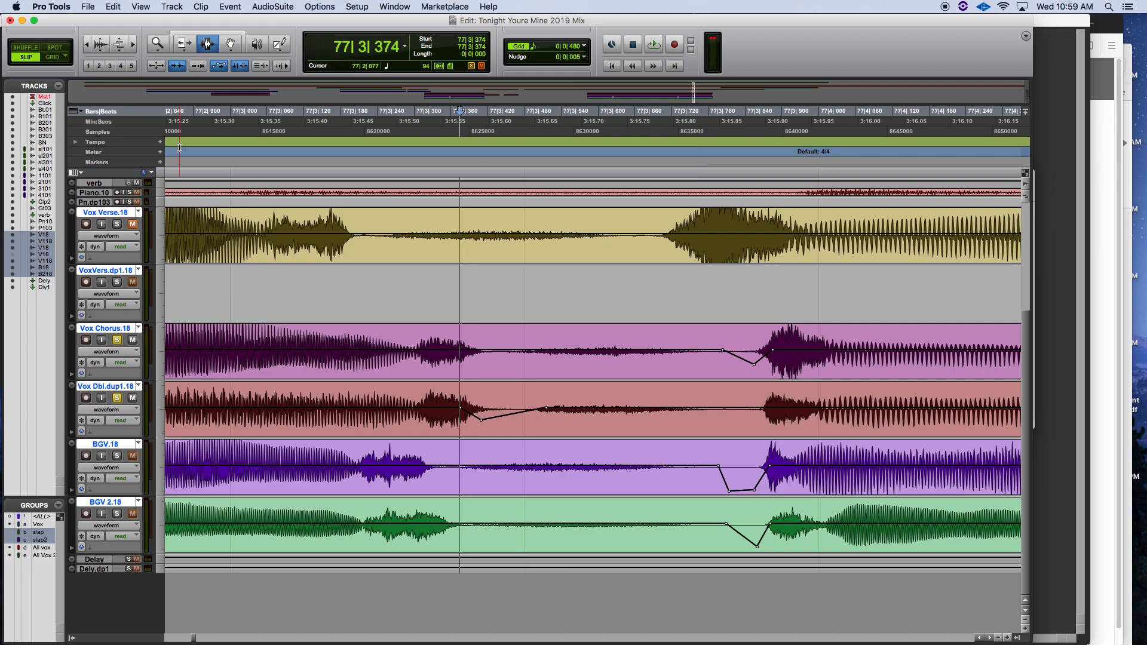
click(251, 236)
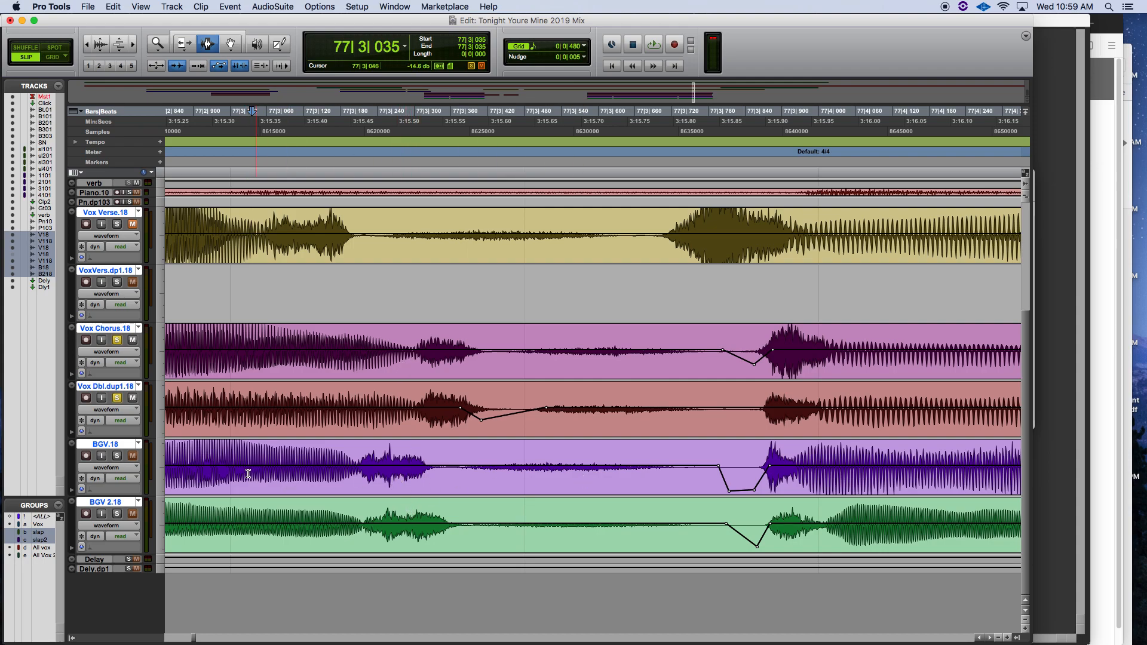
drag(225, 478, 492, 529)
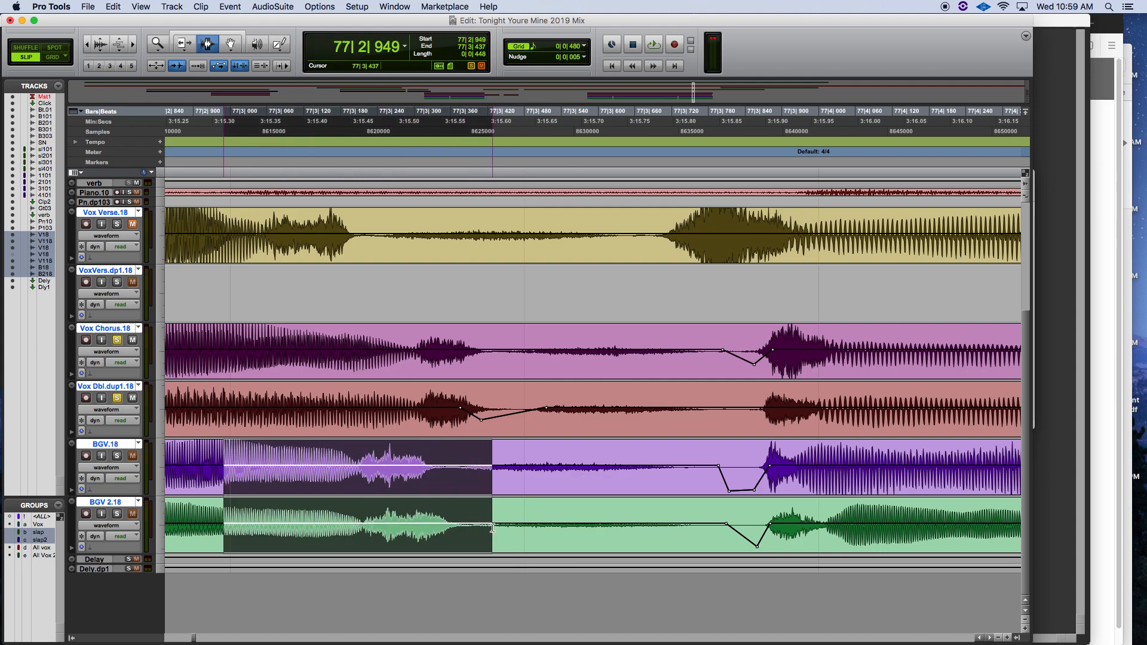
drag(226, 472, 699, 552)
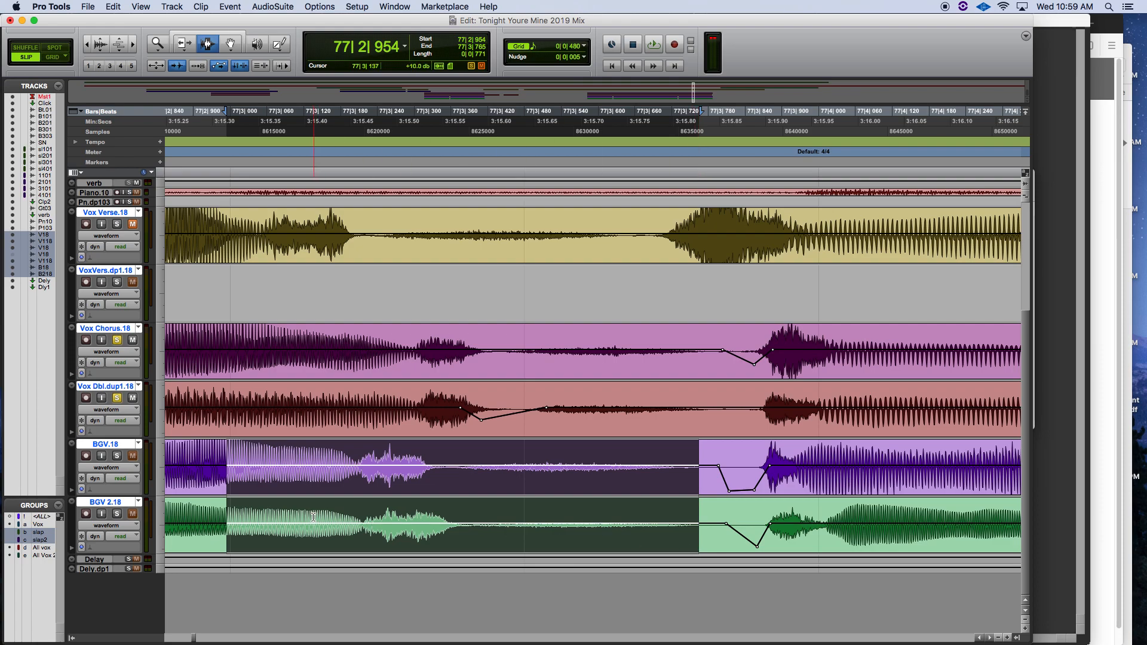
click(242, 462)
click(257, 487)
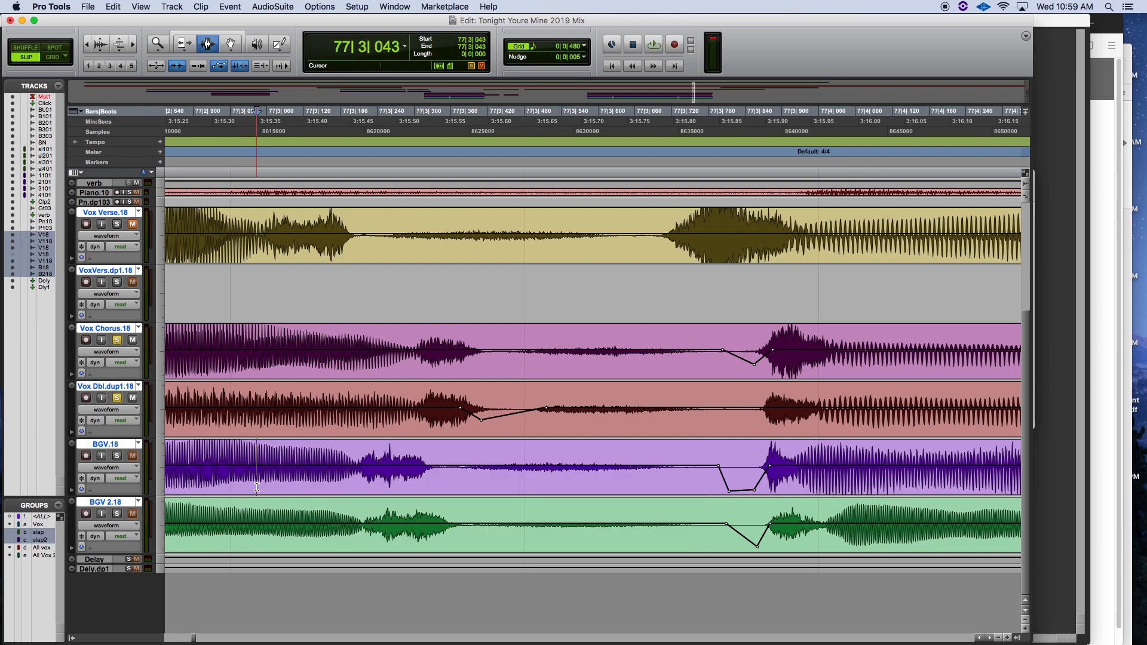
key(shift+Tab)
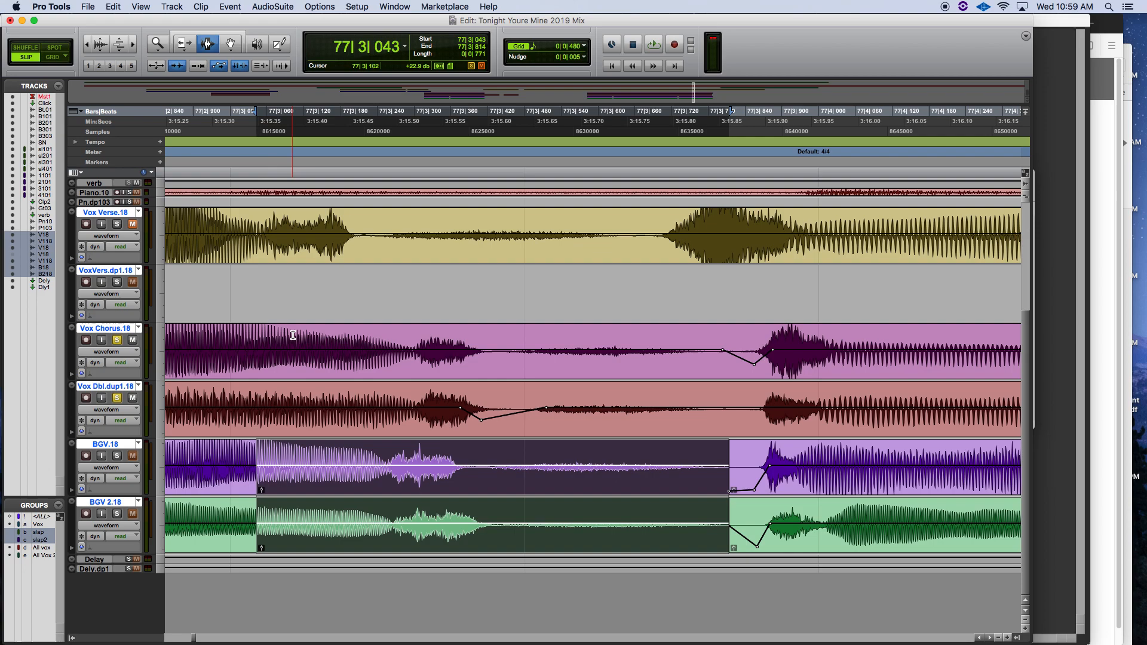
Move the pasted BGV.18 and BGV 2.18 clips so they start at 77|3|093, in line with the lead's word ending
click(231, 44)
drag(408, 459, 433, 459)
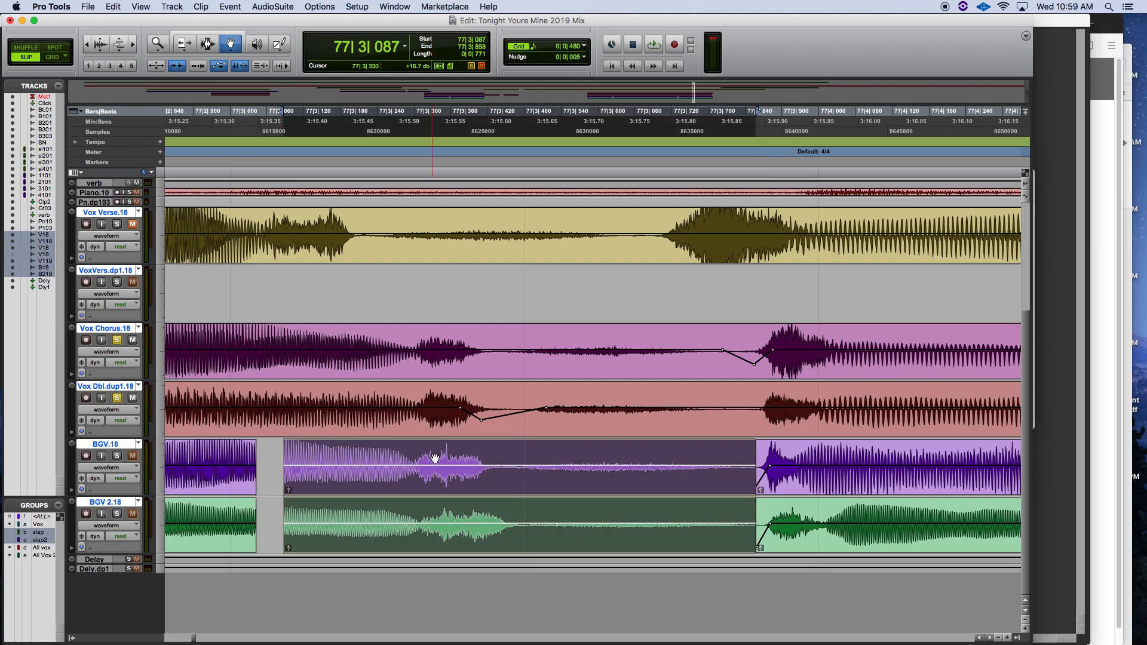
drag(435, 457, 438, 458)
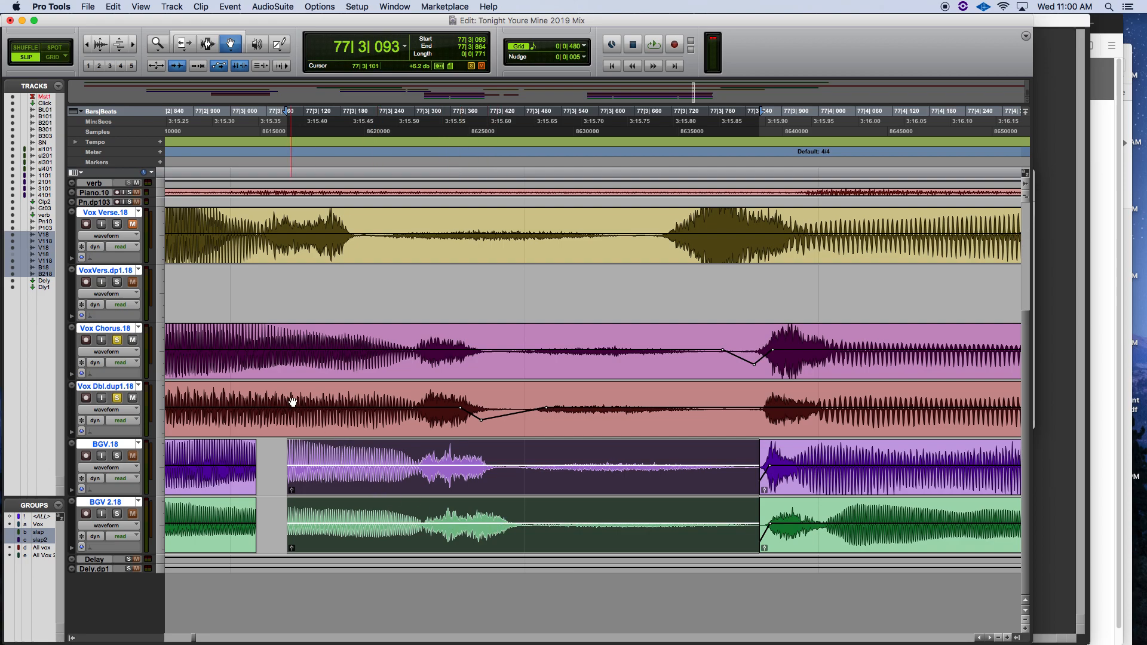
Extend the starts of the moved clips back over the gap, with the BGV 2.18 clip starting at 77|3|035
click(190, 46)
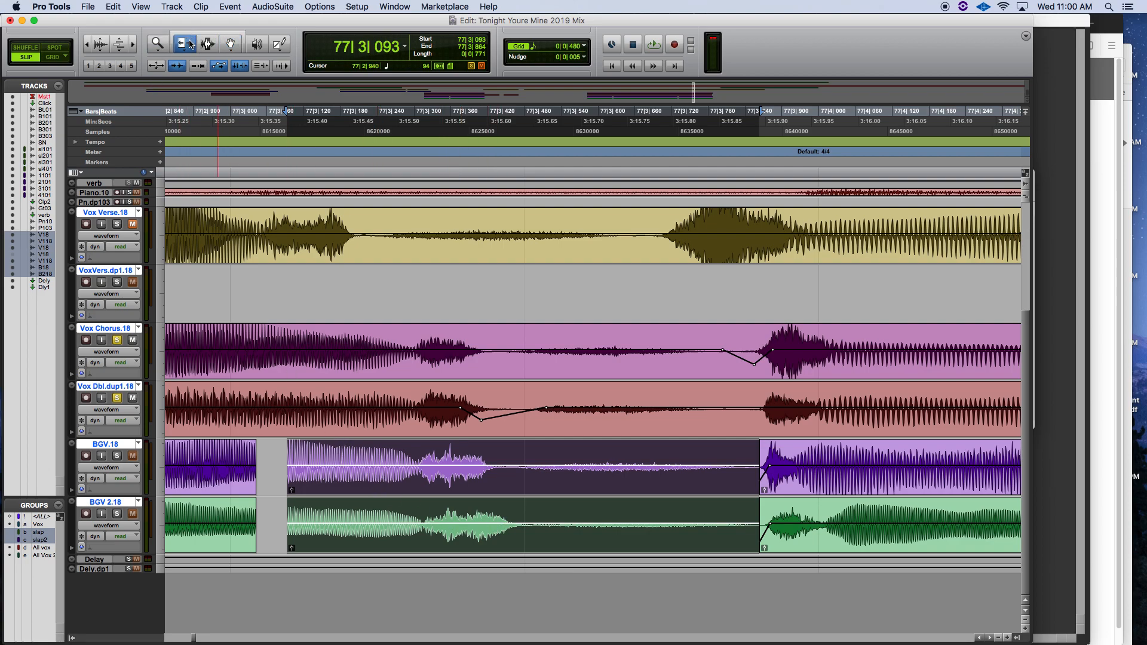
drag(276, 479, 263, 454)
drag(292, 513, 251, 512)
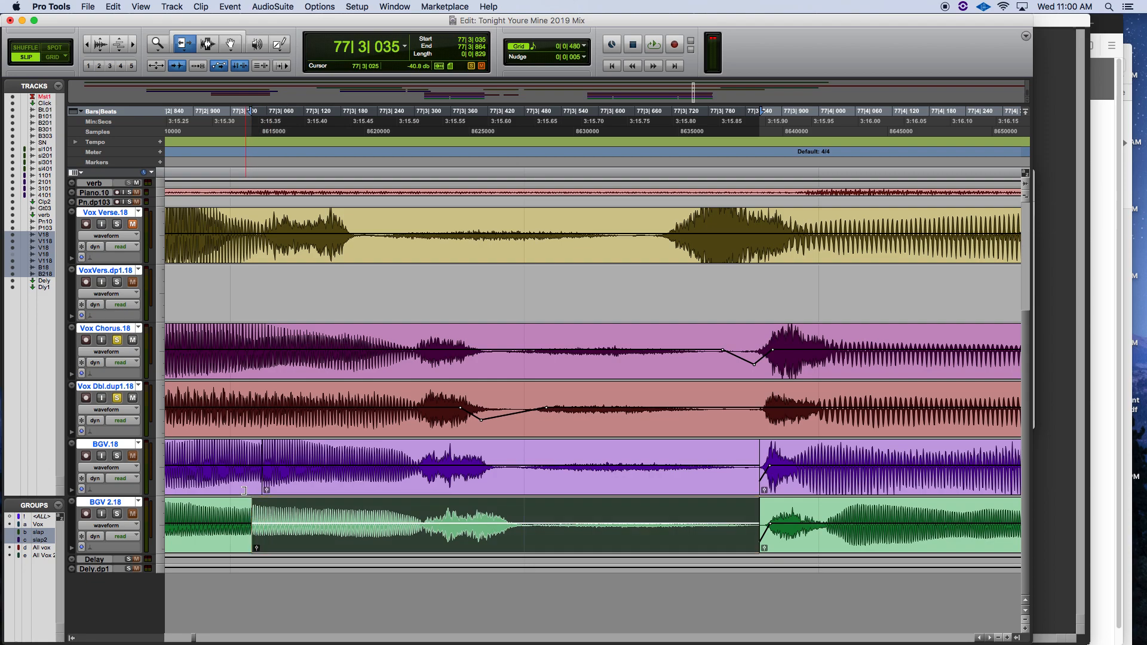
Crossfade the BGV.18 and BGV 2.18 joins from 77|3|001, 0|0|073 long, using Standard shapes and Equal Gain
click(208, 45)
drag(231, 484, 275, 485)
key(super+f)
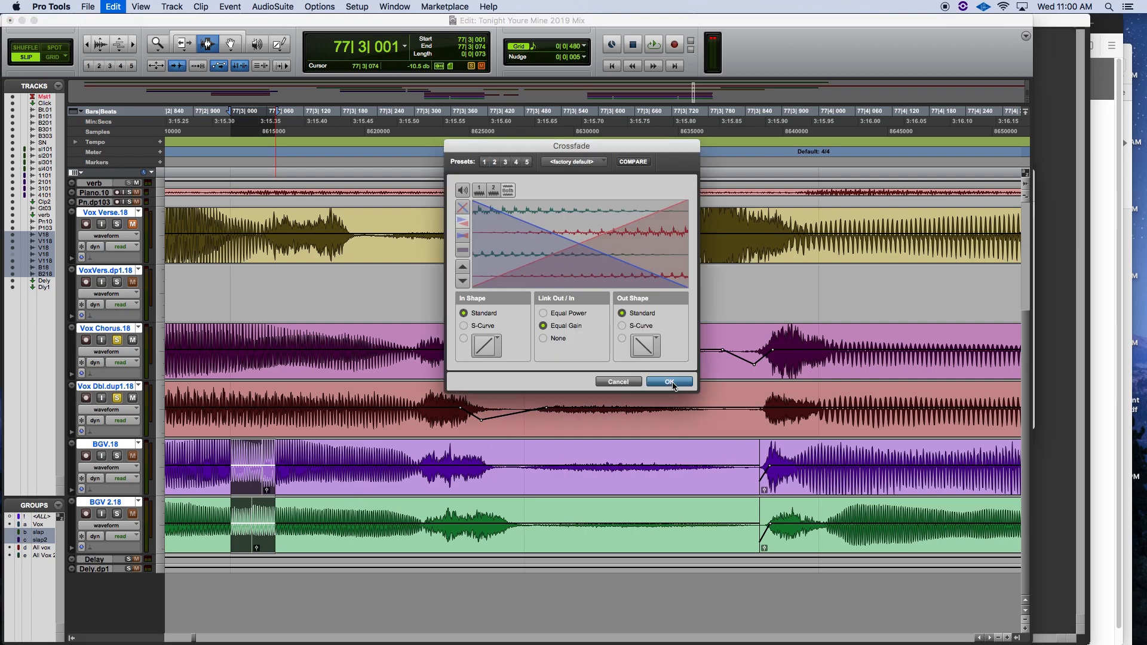
click(671, 383)
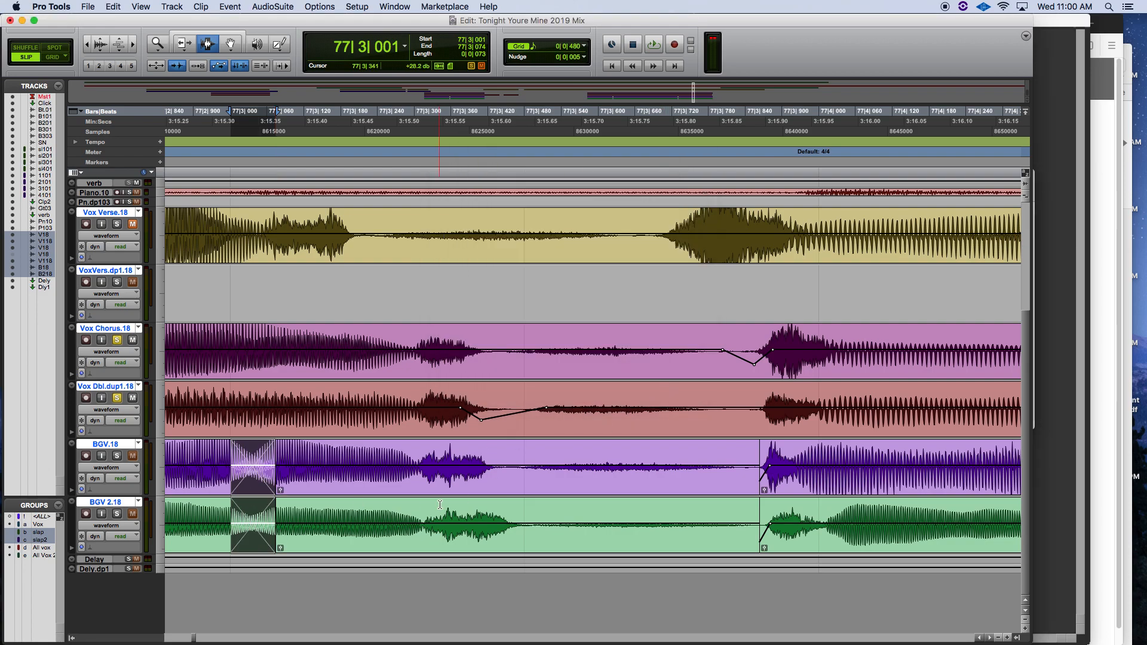
Solo BGV.18 and BGV 2.18 with the chorus vocals and audition the edit from 77|2|908 and from 77|2|475
click(198, 512)
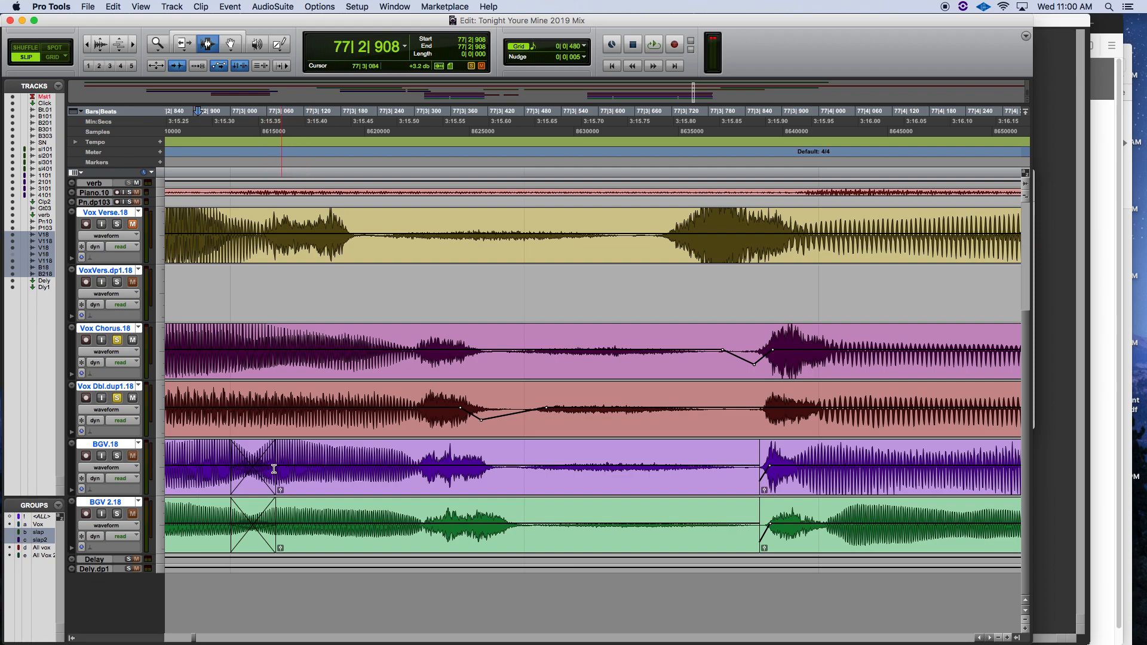
click(117, 456)
key(space)
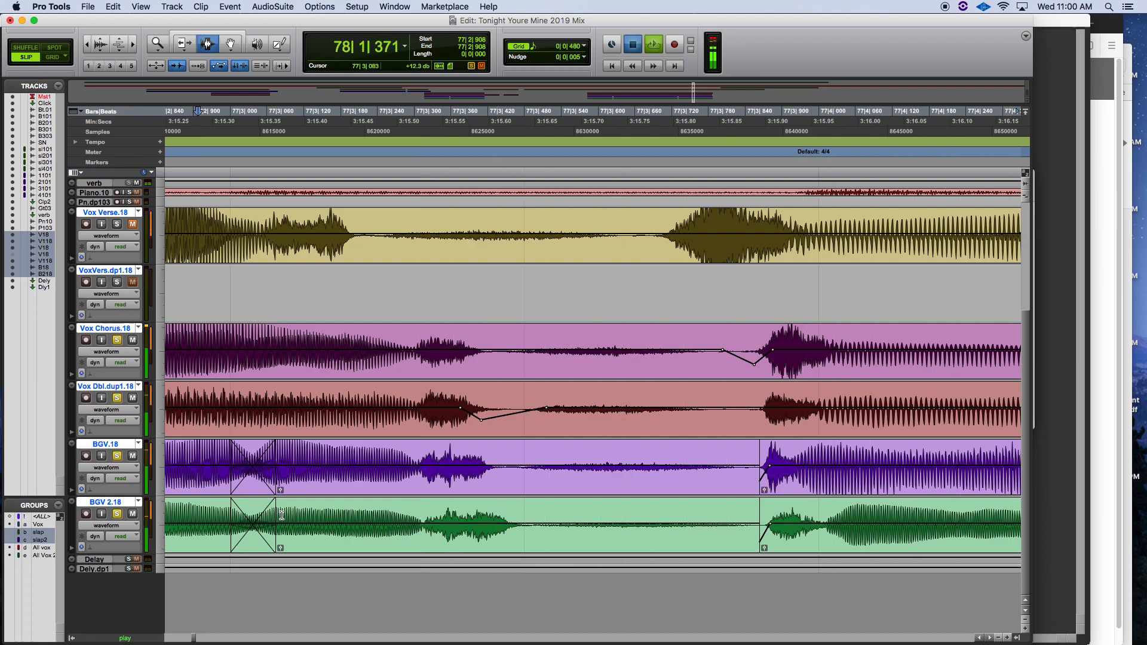
key(space)
key(space)
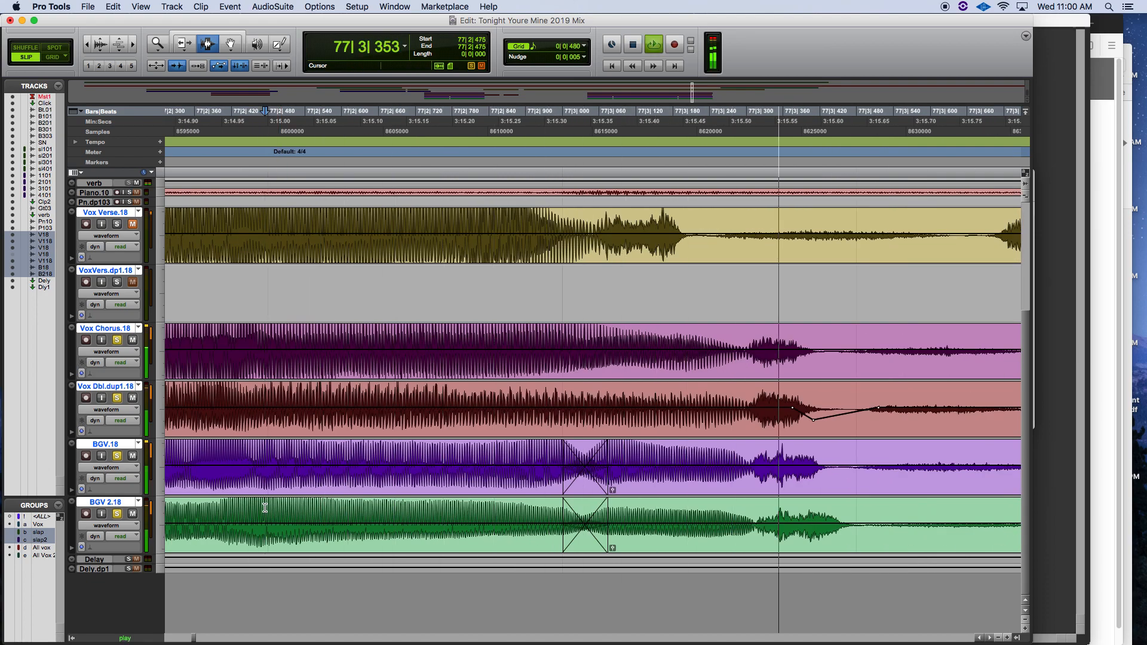
key(space)
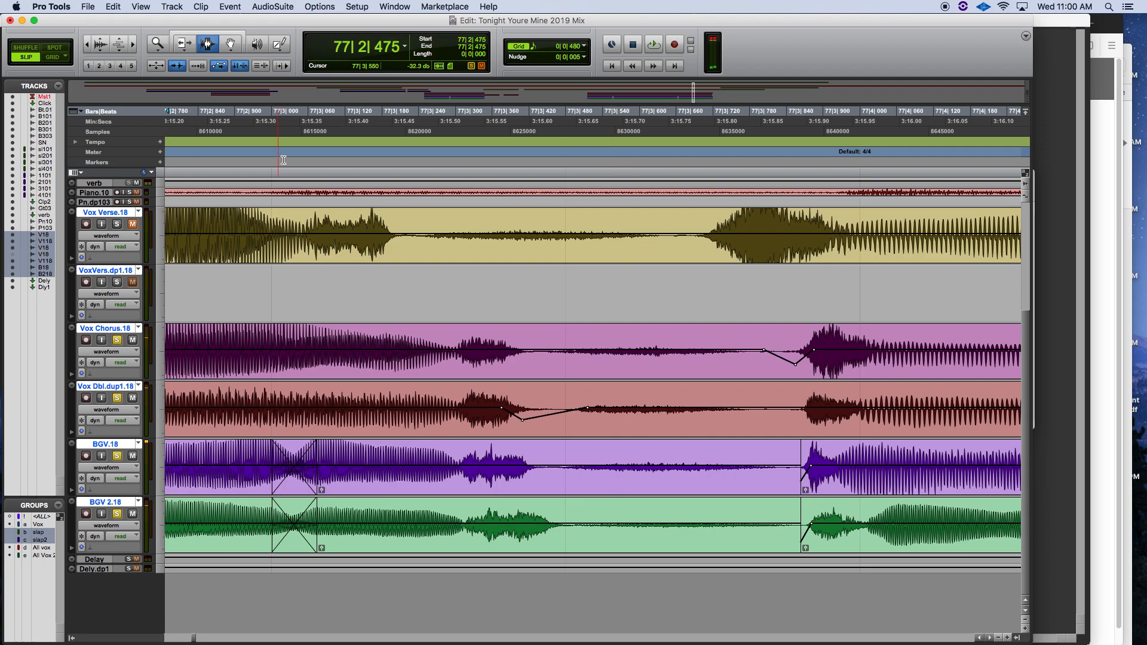
Dip the clip gain at the end of the BGV.18 word between about 77|3|379 and 77|3|448
click(231, 43)
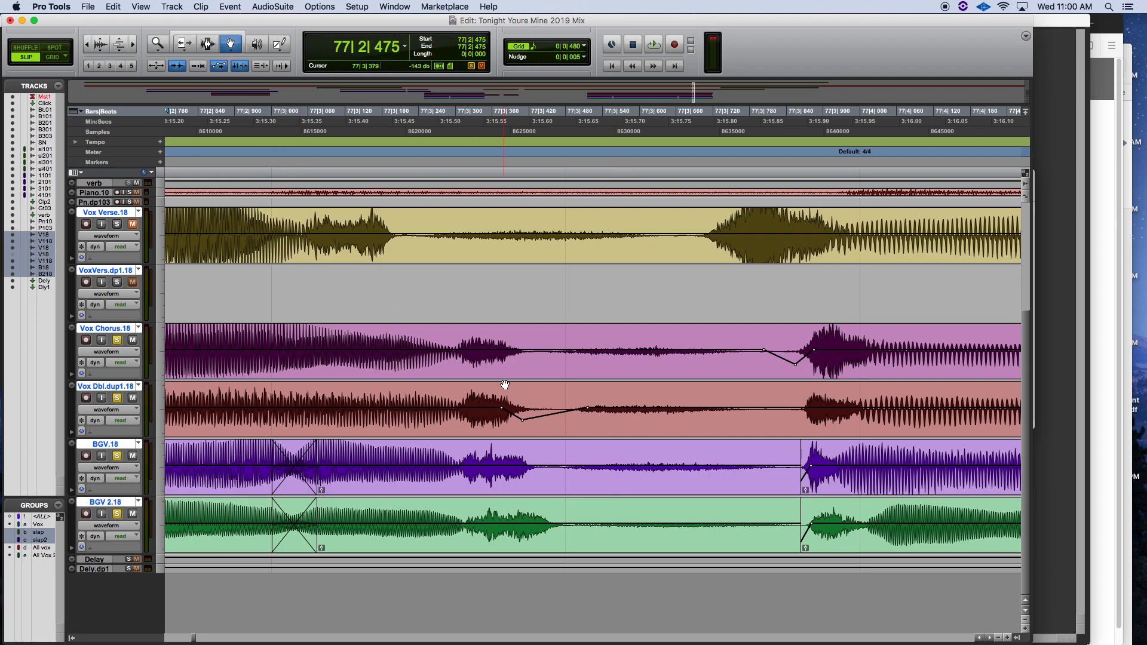
click(503, 466)
click(546, 466)
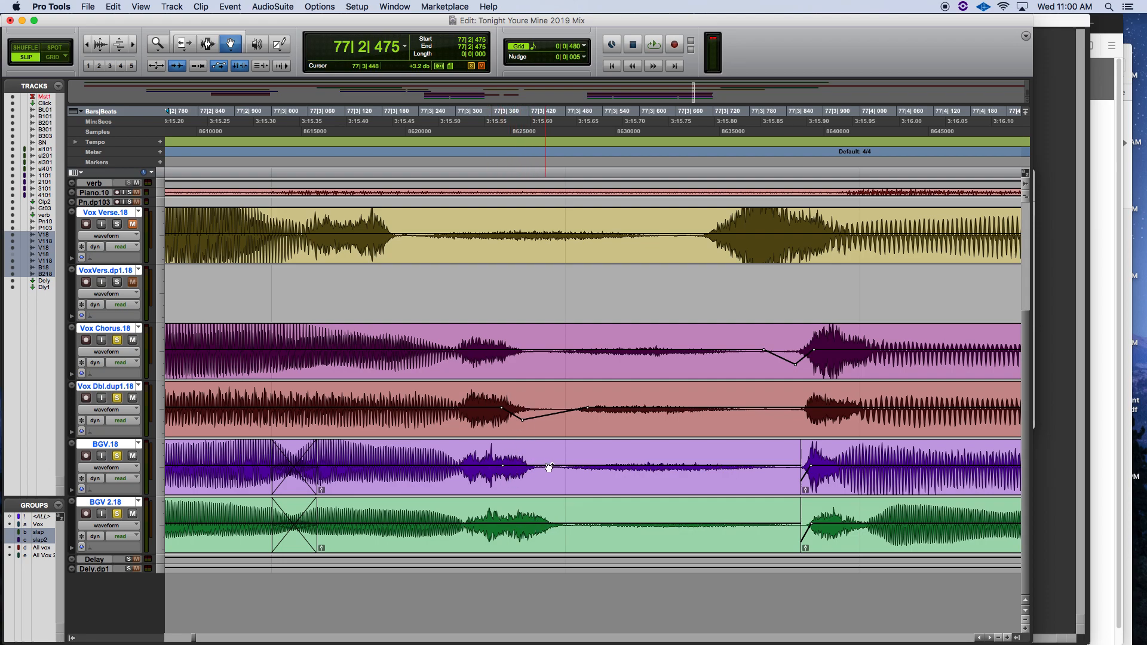
click(499, 524)
click(542, 523)
drag(529, 472, 534, 493)
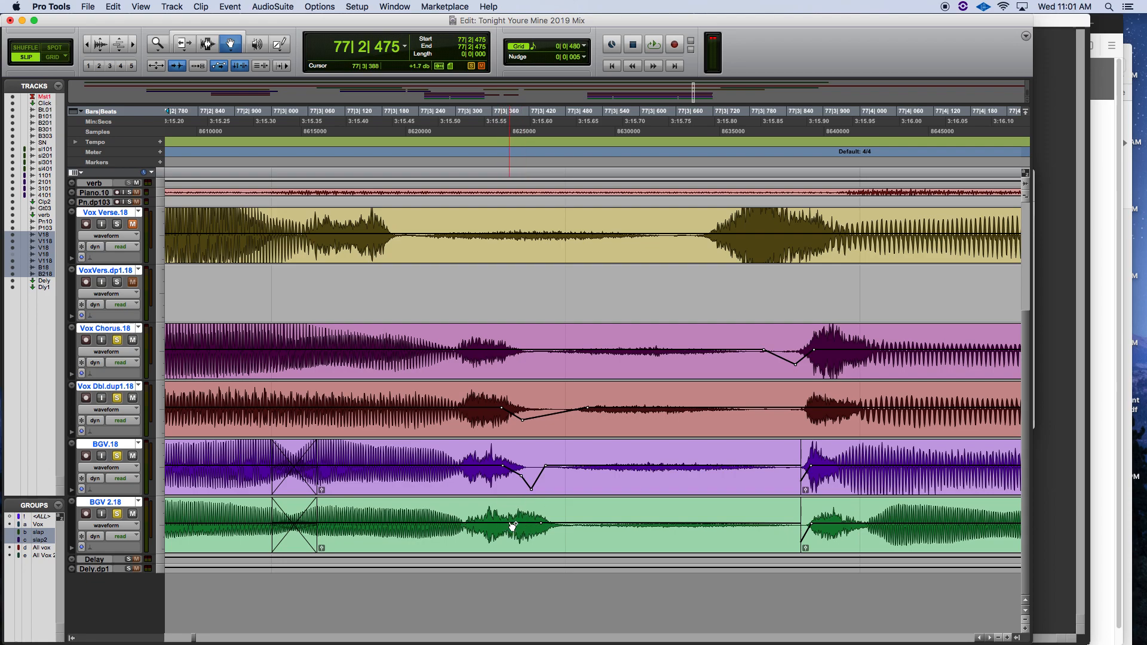
Shape a wider clip gain dip over the overhanging BGV 2.18 word ending after about 77|3|388
drag(530, 524, 529, 537)
drag(542, 524, 542, 529)
key(super+z)
click(579, 524)
drag(542, 524, 545, 553)
key(super+z)
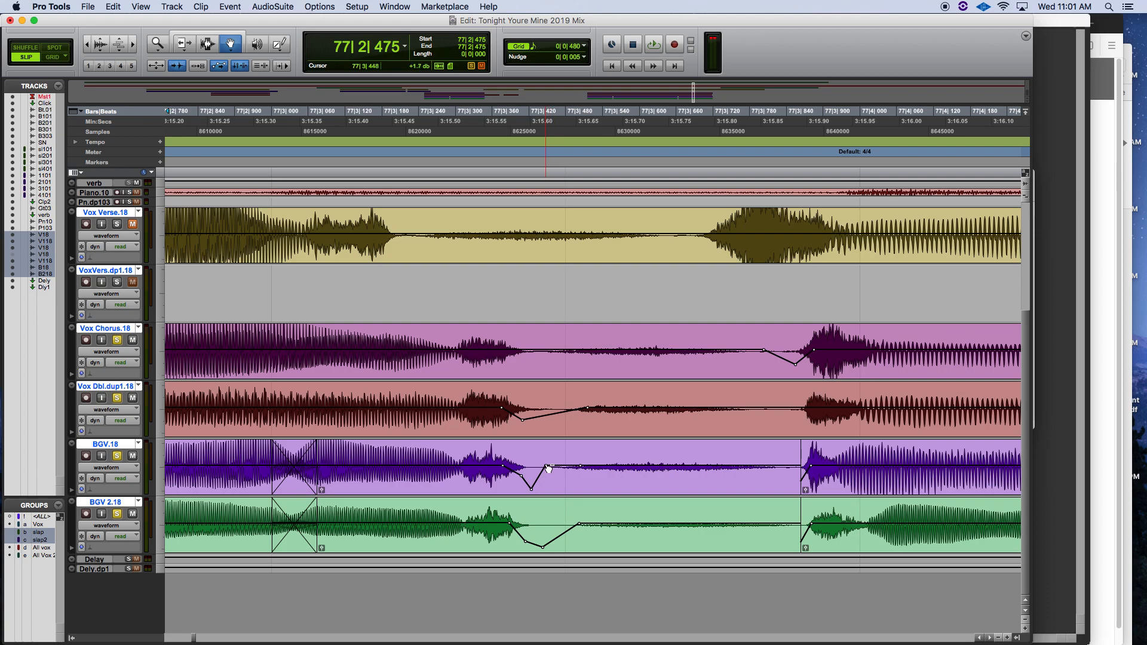
Remove the BGV.18 clip gain breakpoint at about 77|3|448 and audition the soloed vocals from 77|2|475
alt+click(547, 466)
key(space)
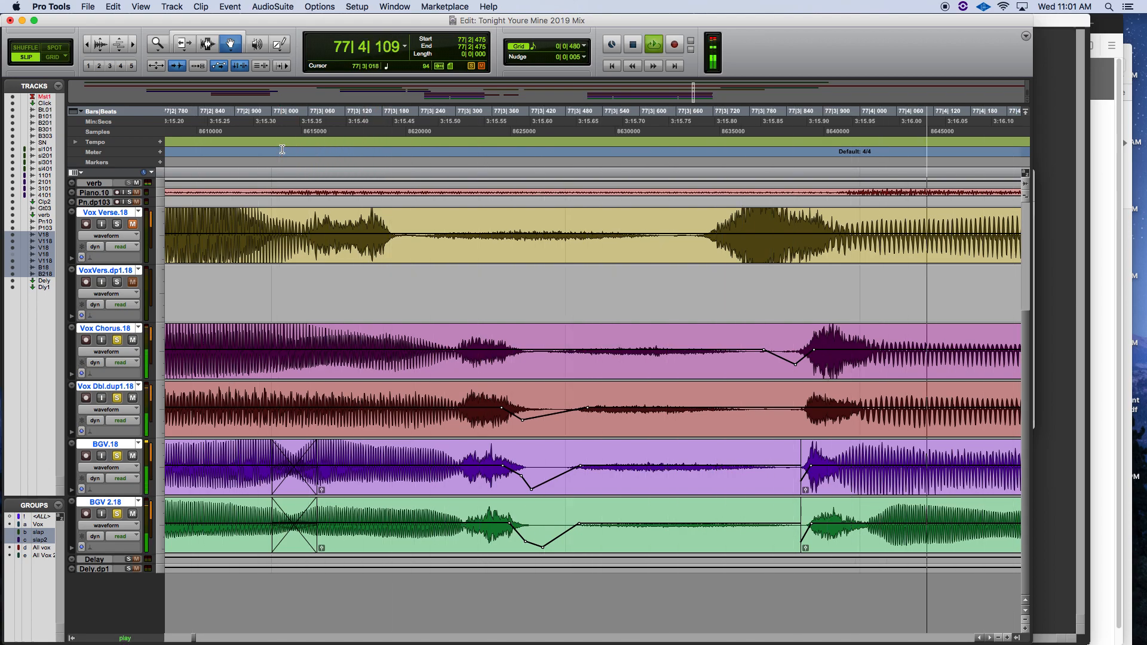
key(space)
key(space)
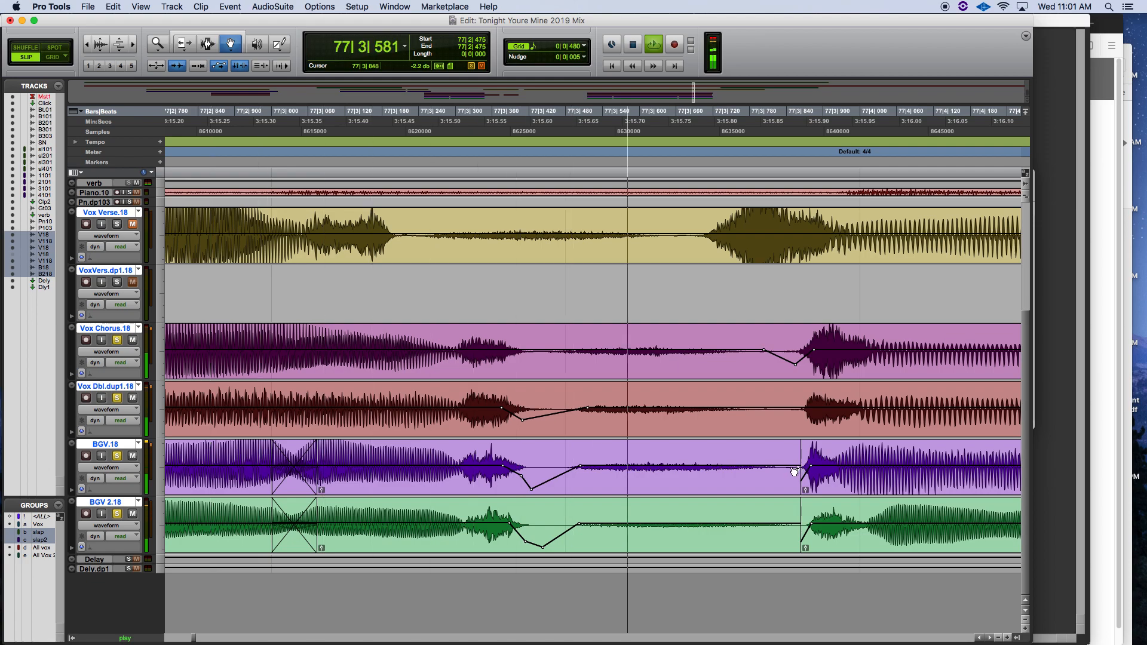
key(space)
key(space)
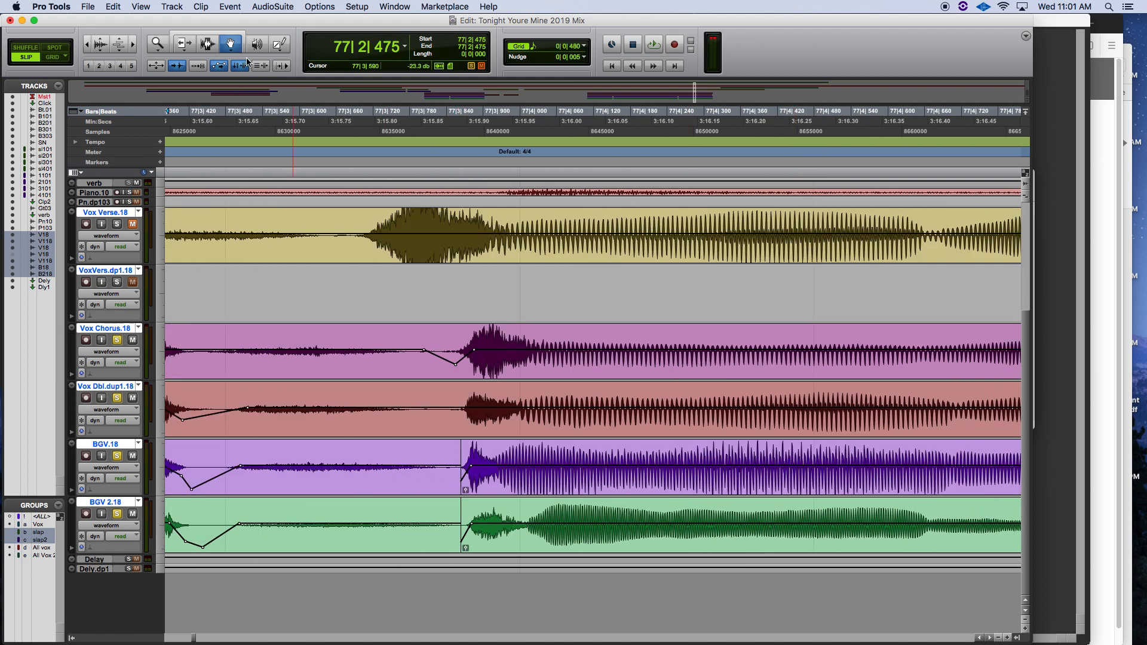
Crossfade the second BGV.18 and BGV 2.18 joins from 77|3|858, 0|0|012 long, and save the session
key(F7)
drag(457, 480, 466, 521)
key(super+f)
key(Return)
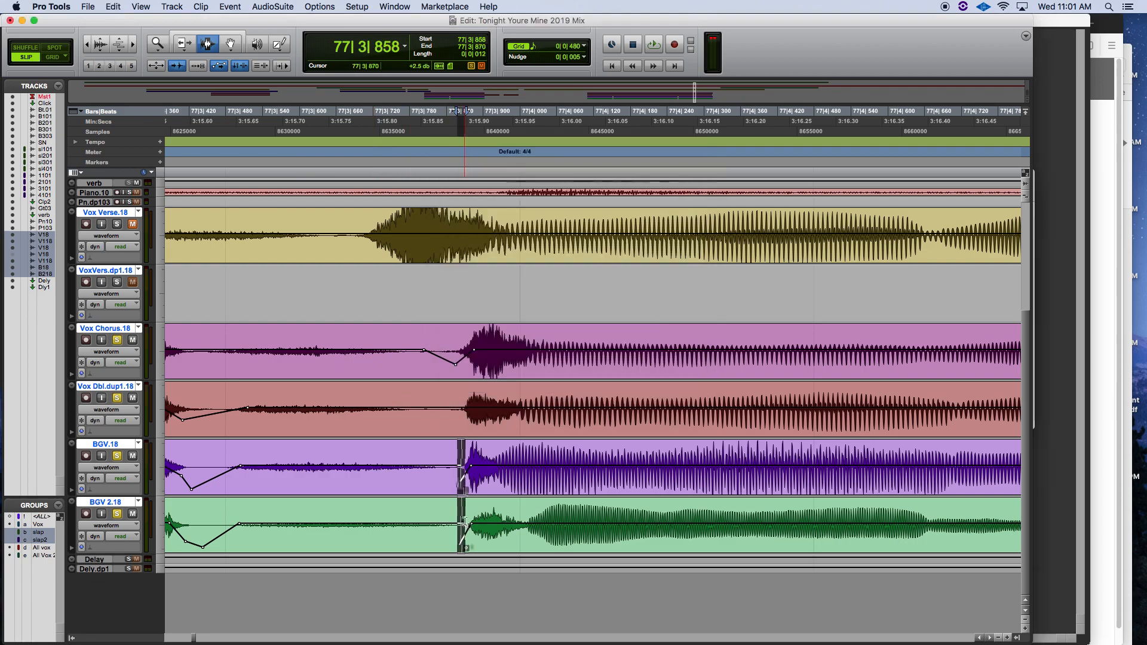
key(super+s)
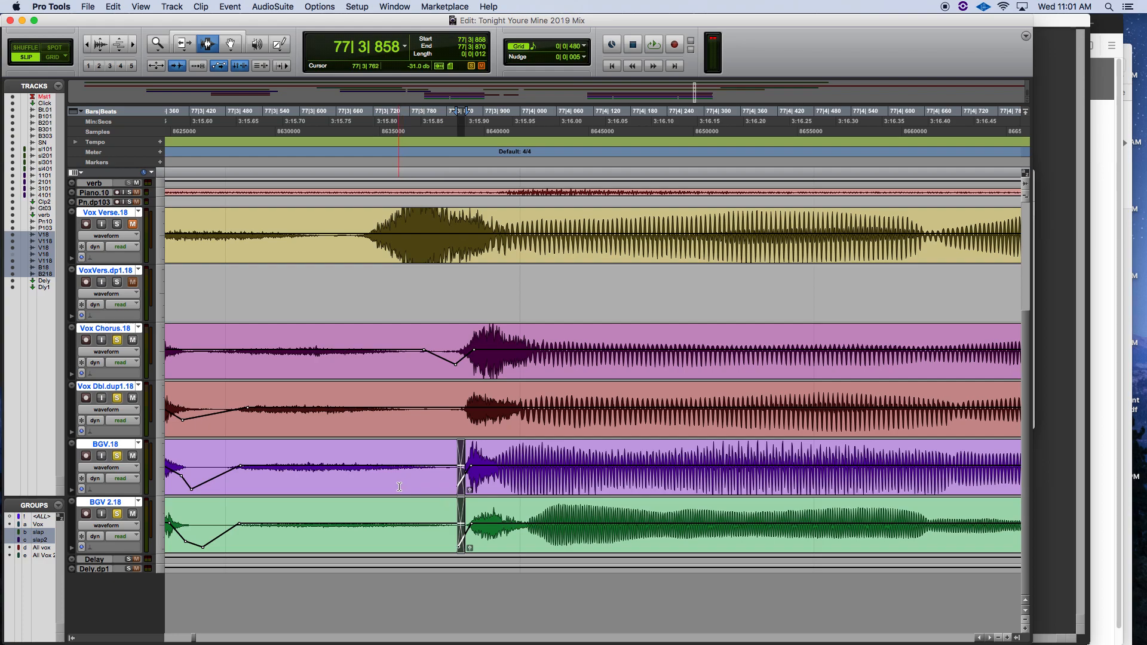
Unmute and solo Vox Verse.18 alongside the chorus vocals and audition them from 76|4|858
scroll(459, 474, left, 3)
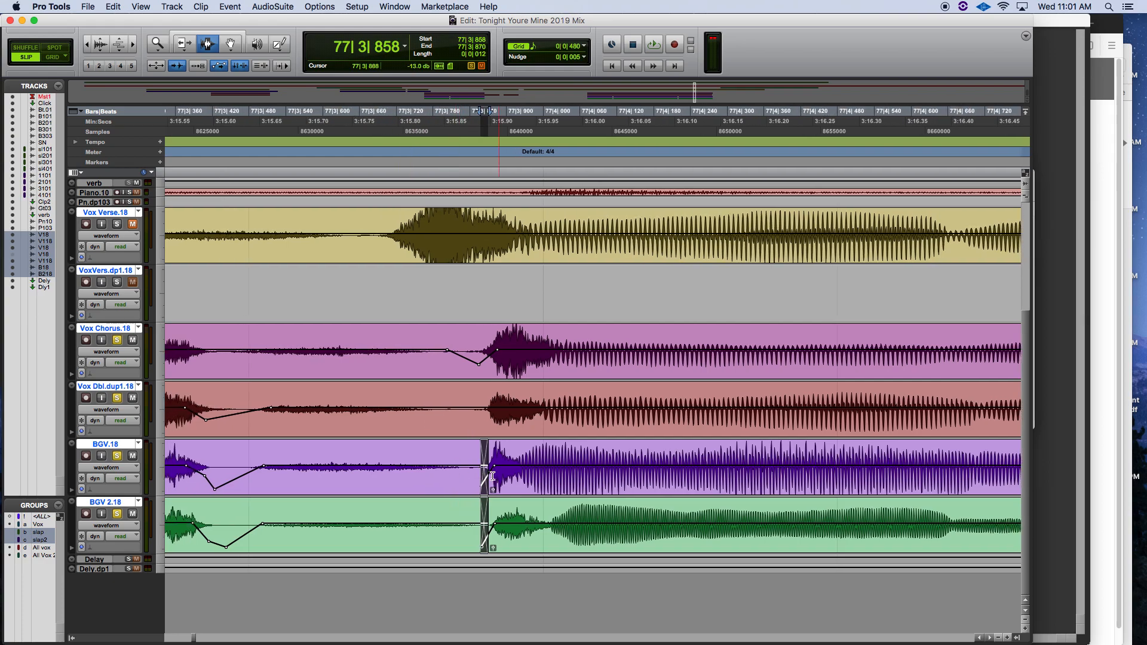
scroll(485, 475, left, 6)
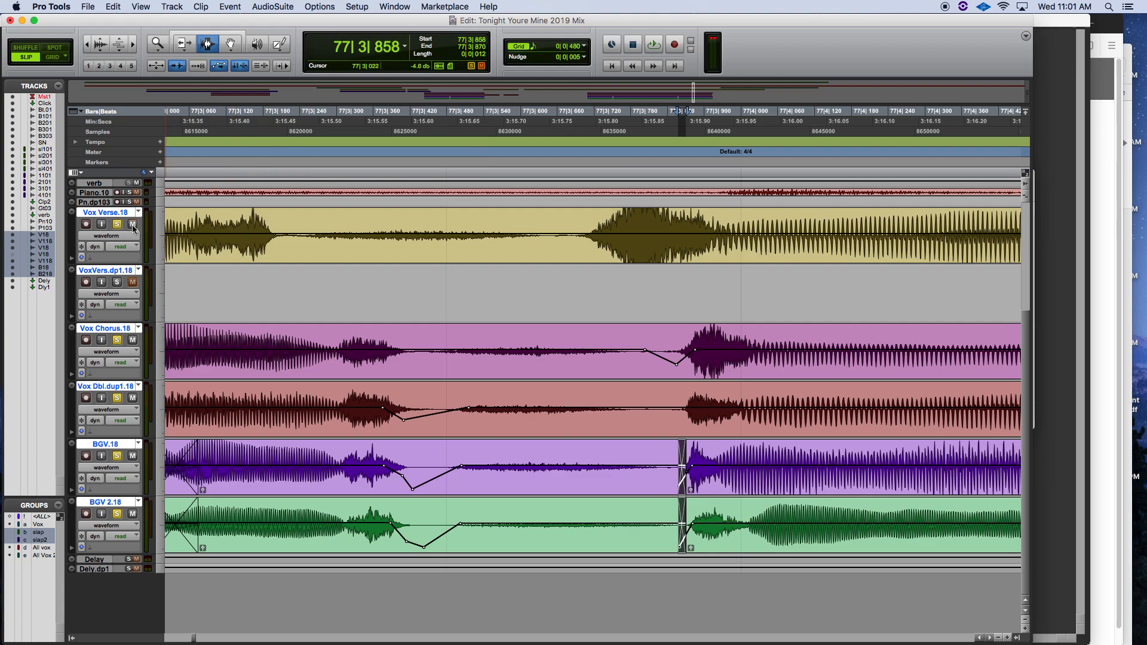
scroll(191, 231, left, 2)
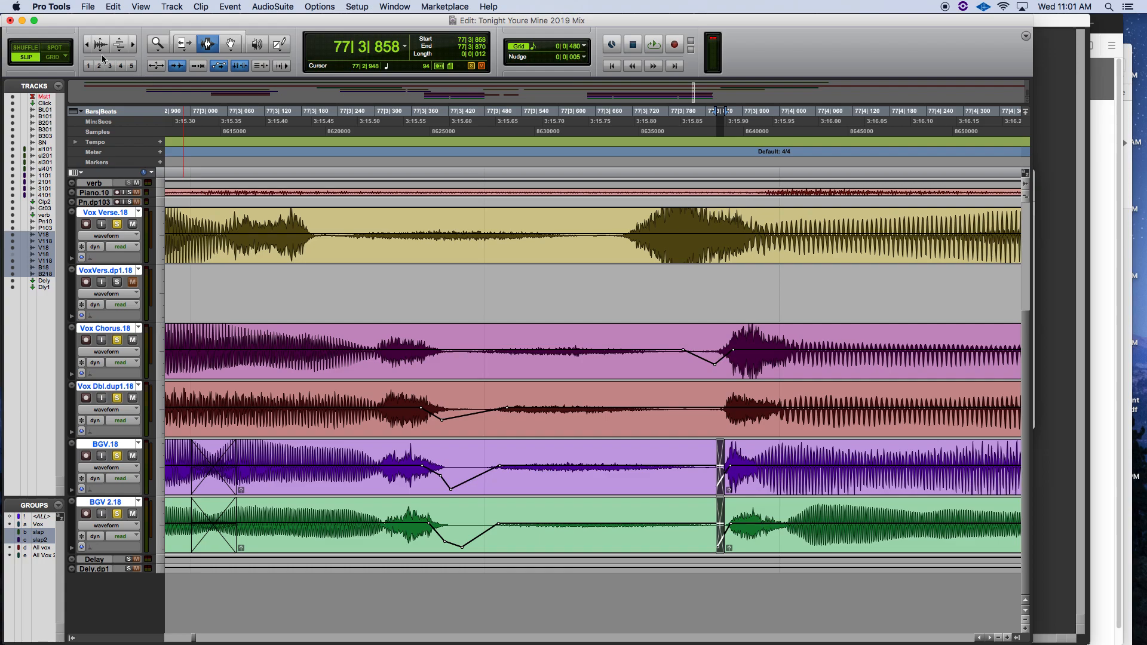
click(86, 46)
click(87, 47)
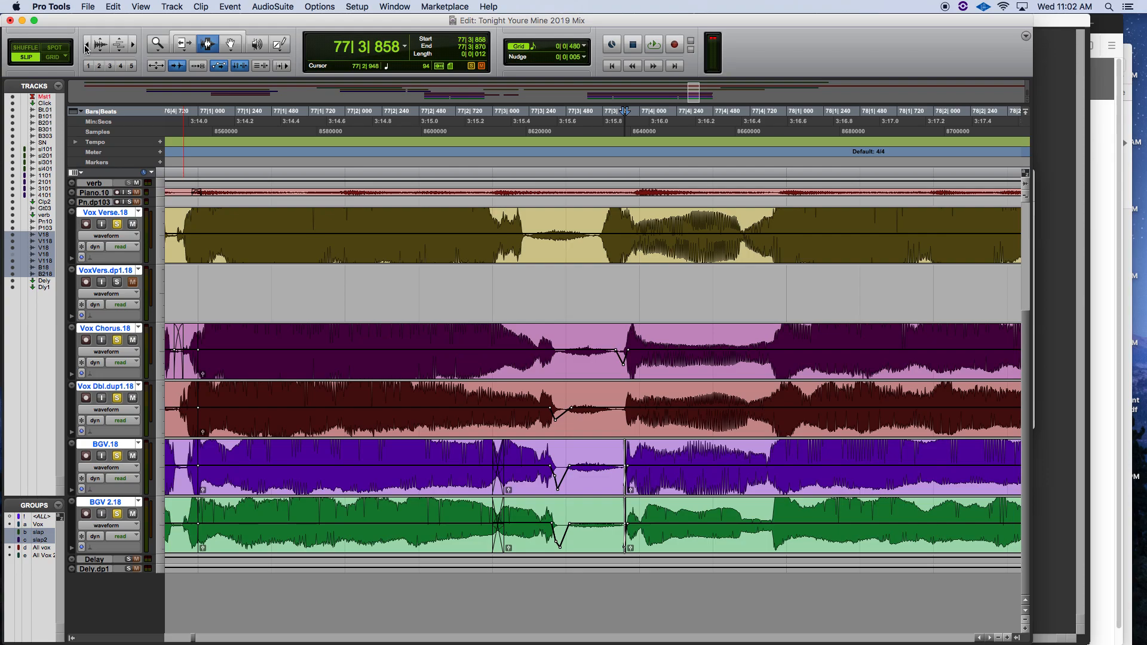
click(183, 232)
key(space)
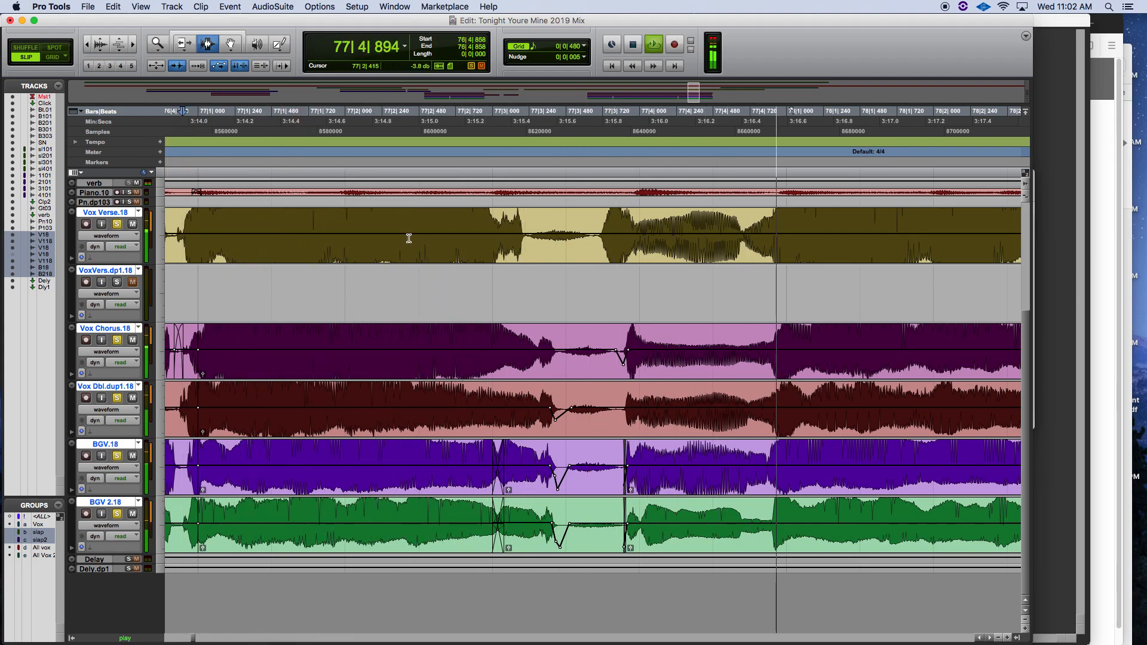
key(space)
key(space)
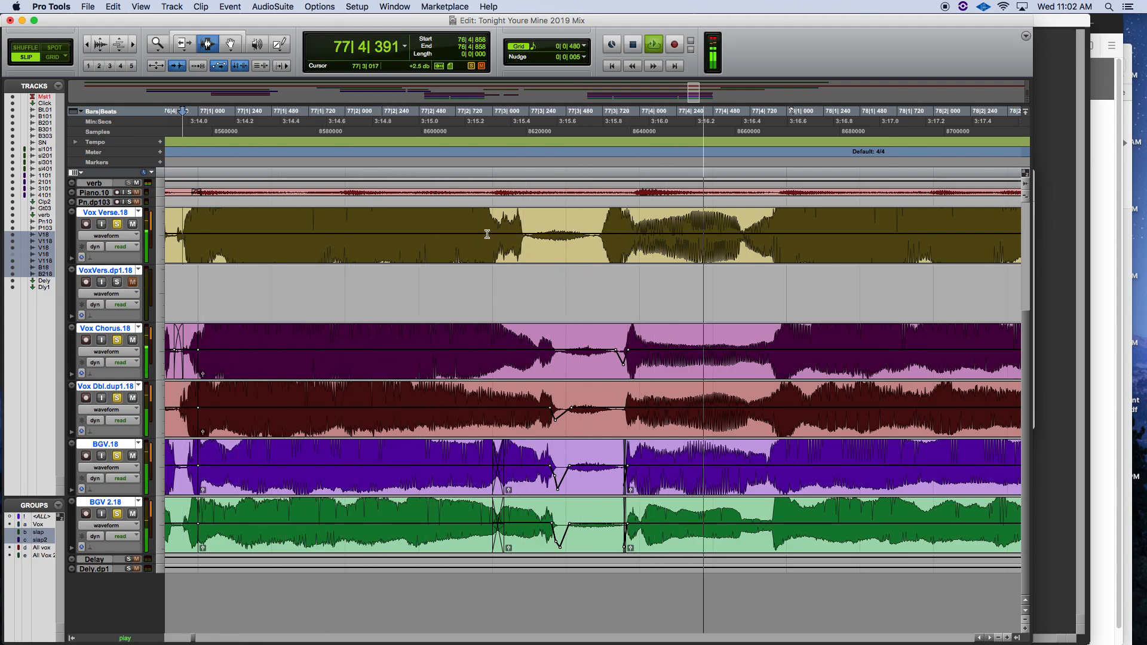
key(space)
Copy the Vox Verse.18 passage from 77|2|790 to 77|4|491 and paste it at 77|2|903
drag(466, 233, 714, 241)
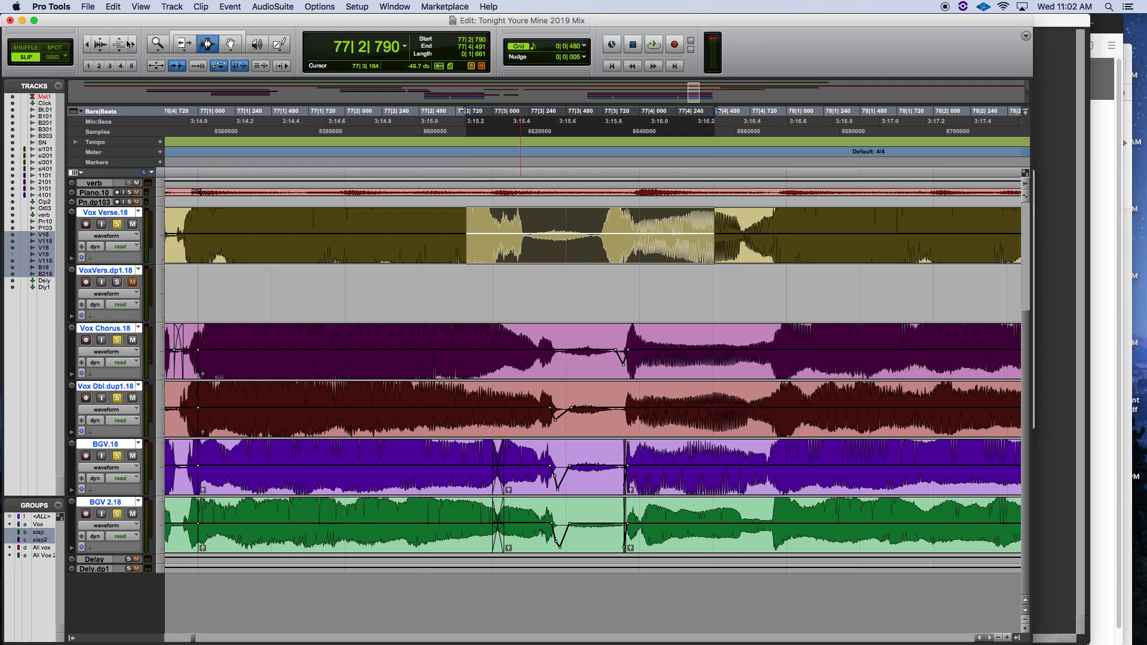
click(132, 45)
click(133, 45)
click(87, 45)
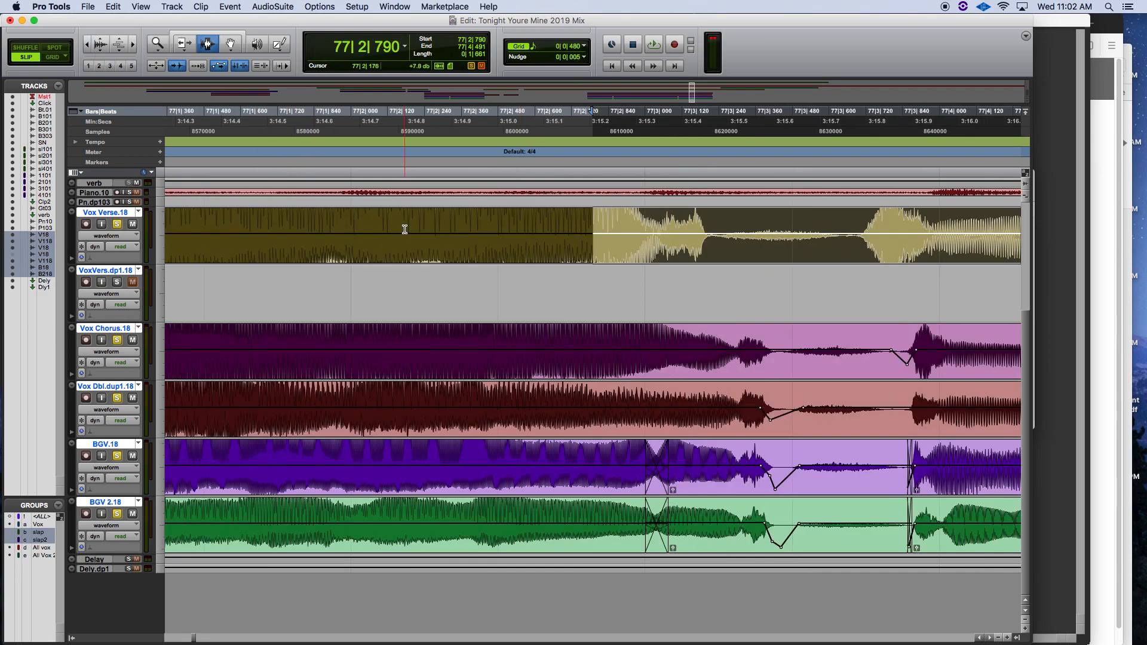
scroll(405, 230, right, 5)
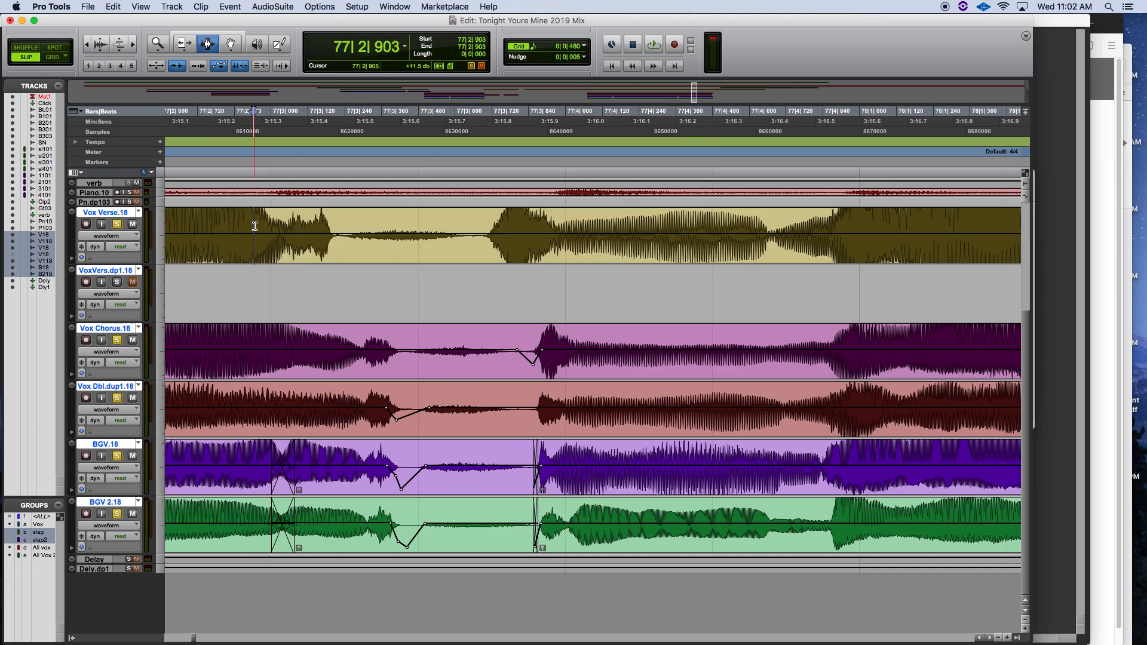
key(super+z)
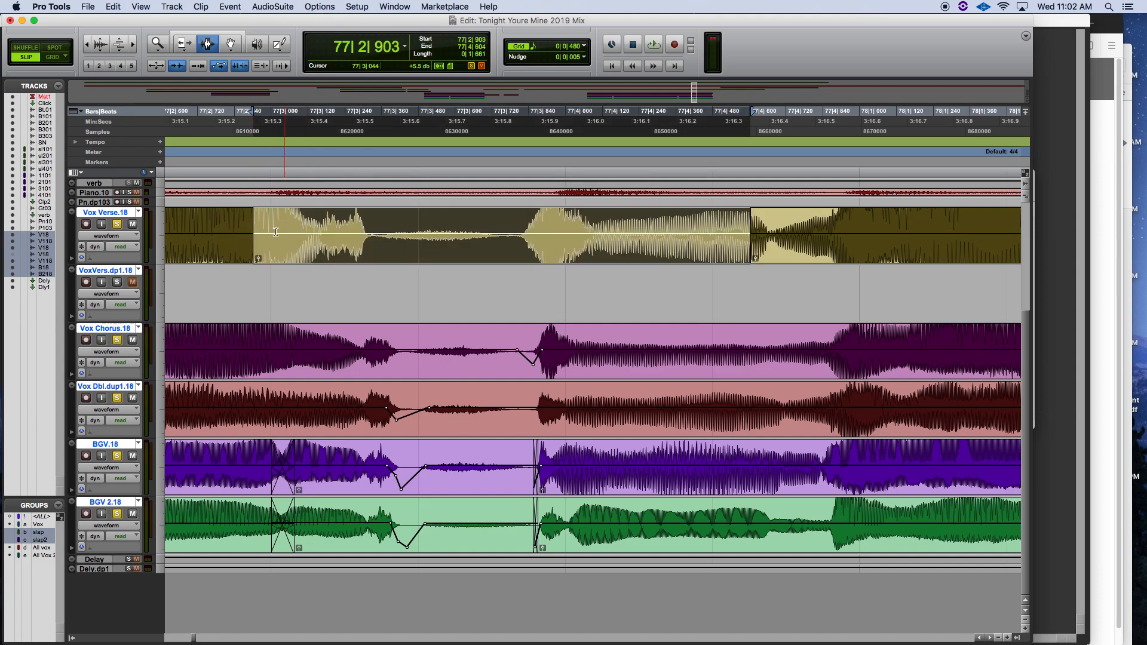
Move the pasted Vox Verse.18 clip to start at 77|3|034 and extend its beginning back to meet the preceding clip
click(236, 48)
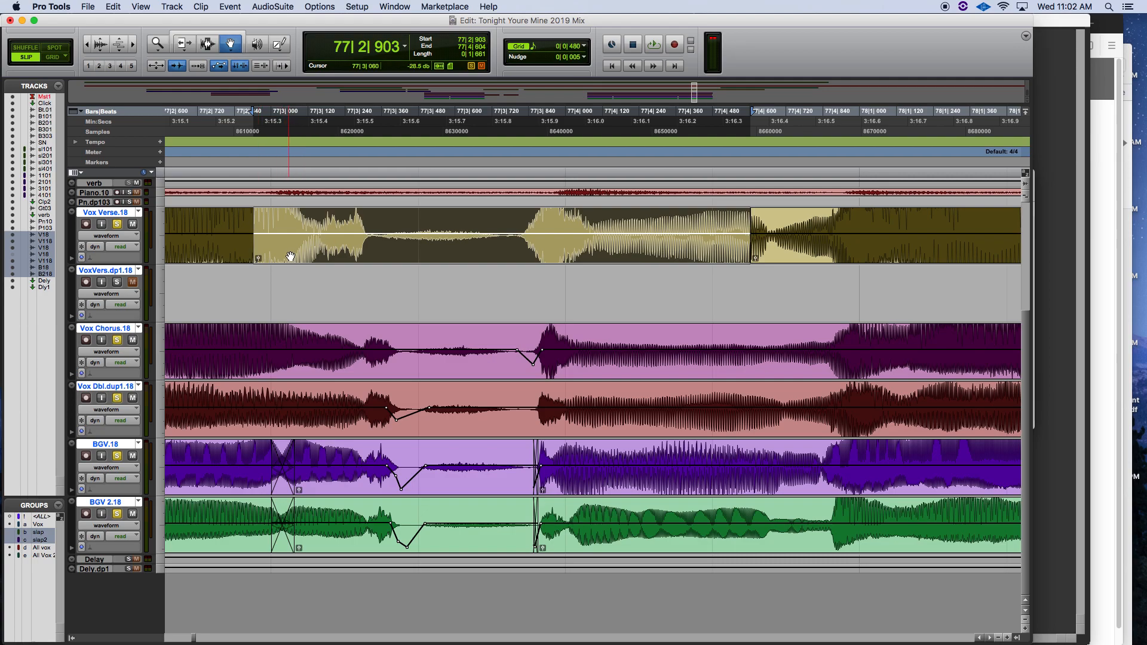
drag(276, 223, 303, 225)
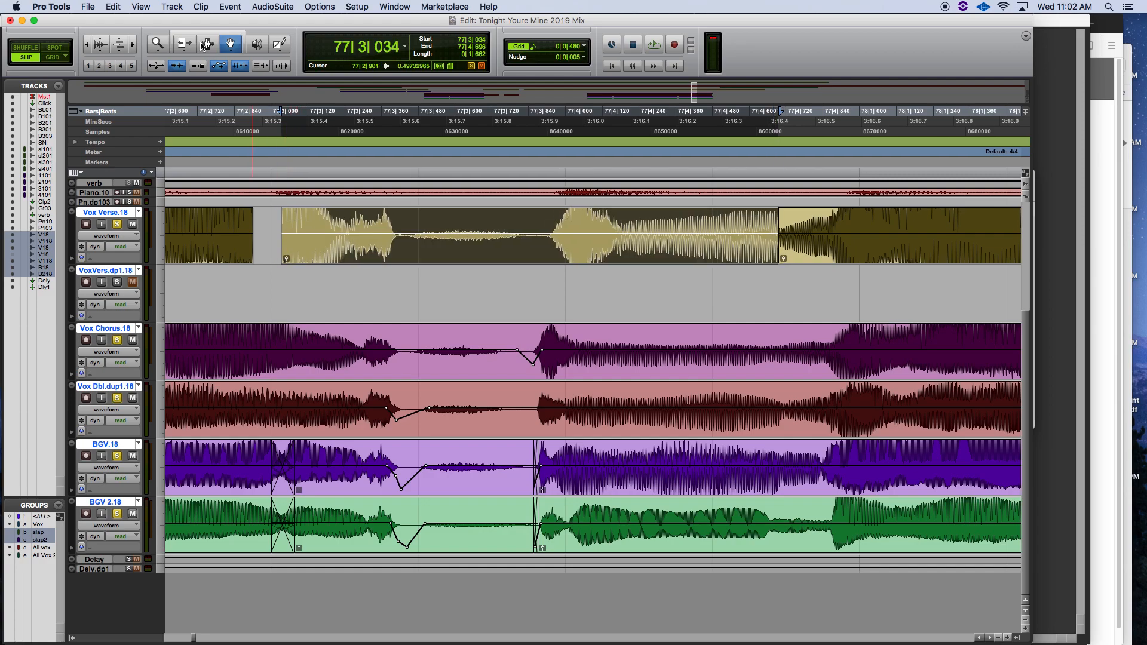
click(184, 44)
drag(282, 223, 253, 229)
Crossfade the join before the moved Vox Verse.18 clip from 77|2|887, 0|0|022 long, with the default equal-gain shape
click(210, 44)
key(super+f)
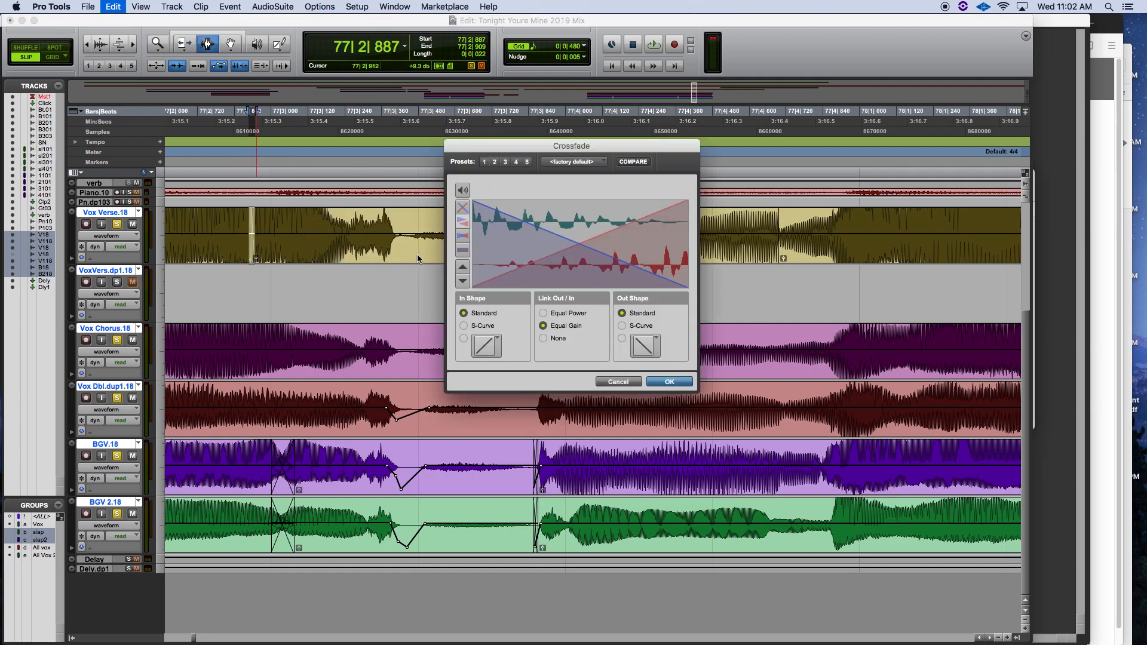
click(670, 382)
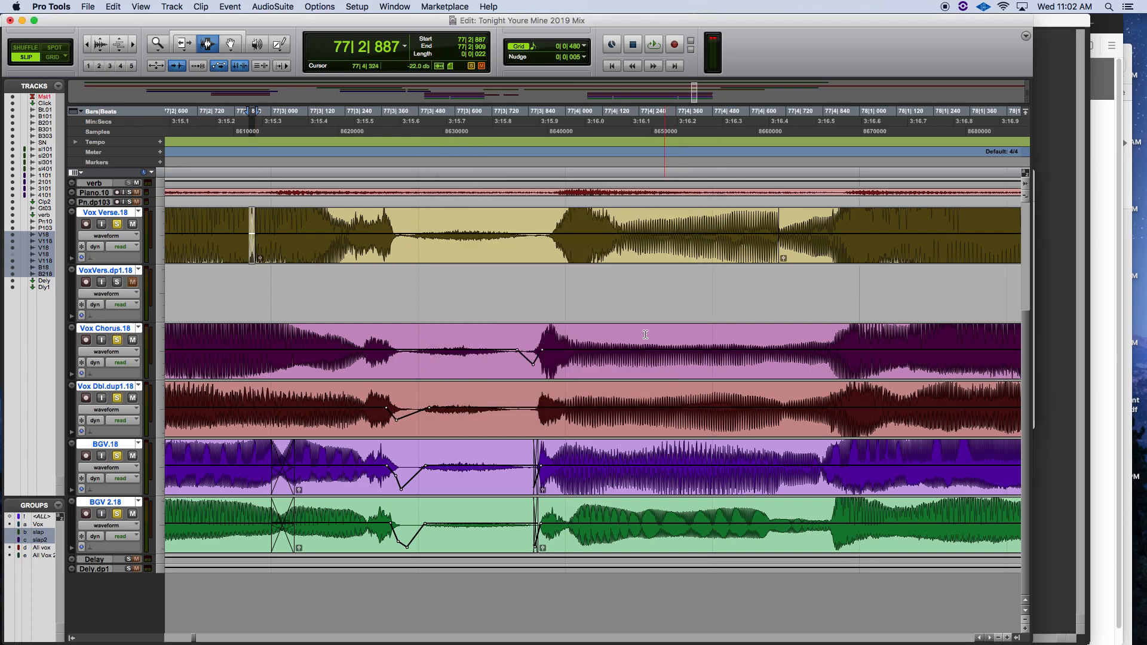
Separate Vox Verse.18 before the word onset at 77|3|898 and move the resulting clip earlier to 77|3|806
click(341, 230)
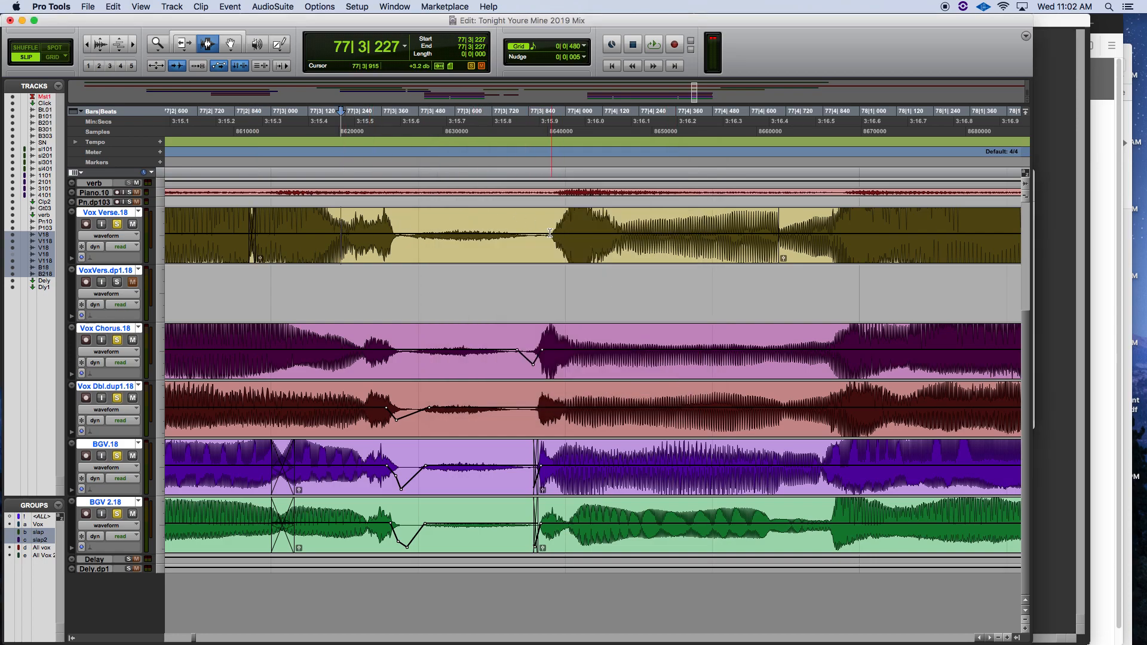
click(546, 230)
key(super+e)
double_click(612, 230)
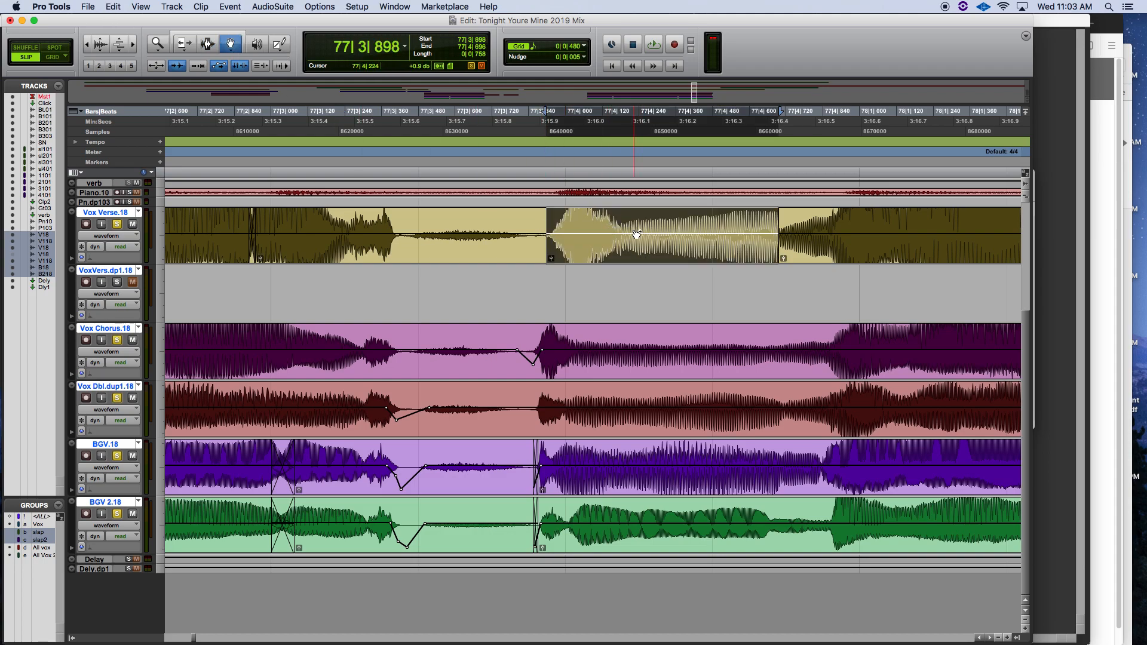
drag(630, 226, 604, 226)
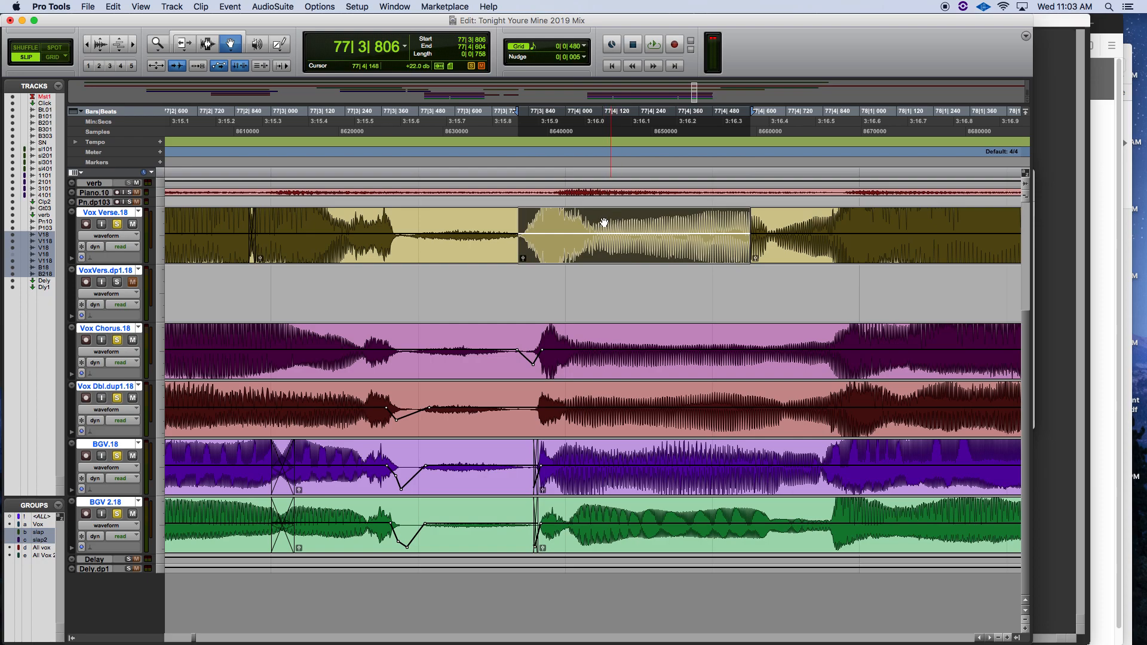
Trim the moved Vox Verse.18 clip to a length of 0|0|733 and apply 10 ms centered crossfades to its two joins
click(195, 46)
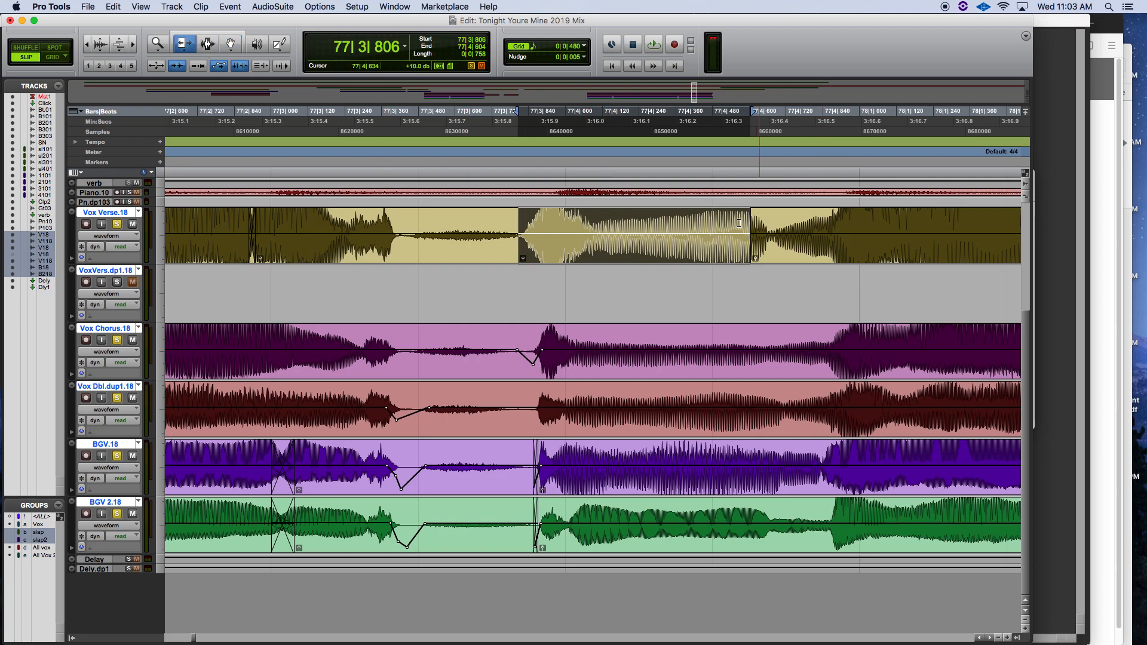
mouse_move(743, 221)
mouse_down()
mouse_move(870, 227)
mouse_move(742, 227)
mouse_up()
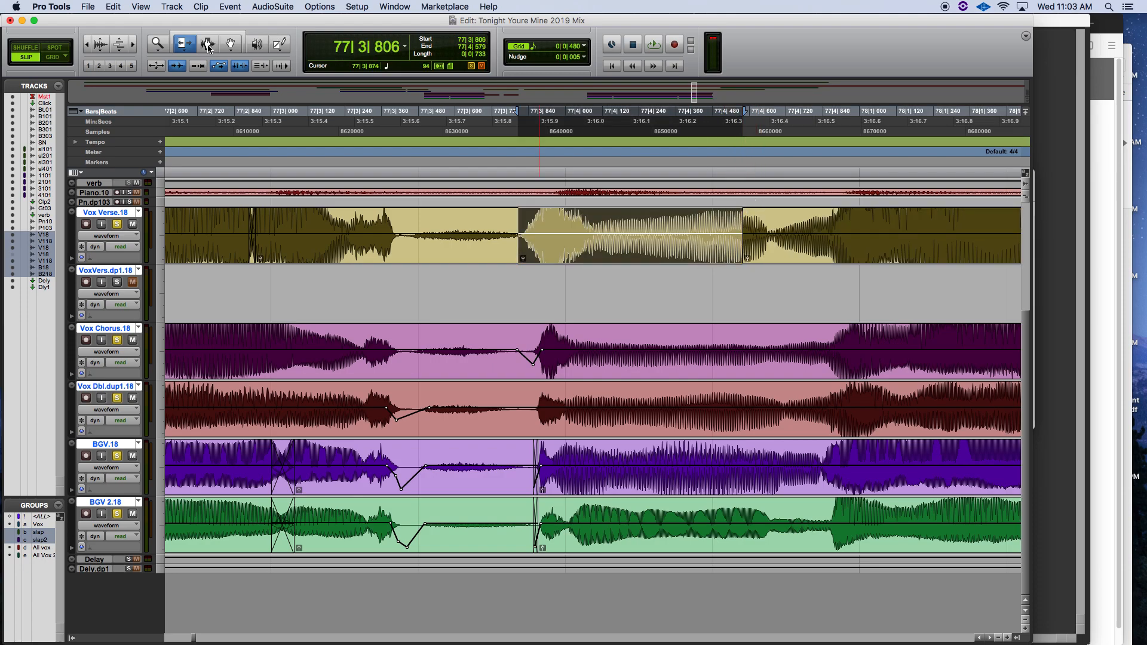
key(F7)
drag(513, 232, 757, 233)
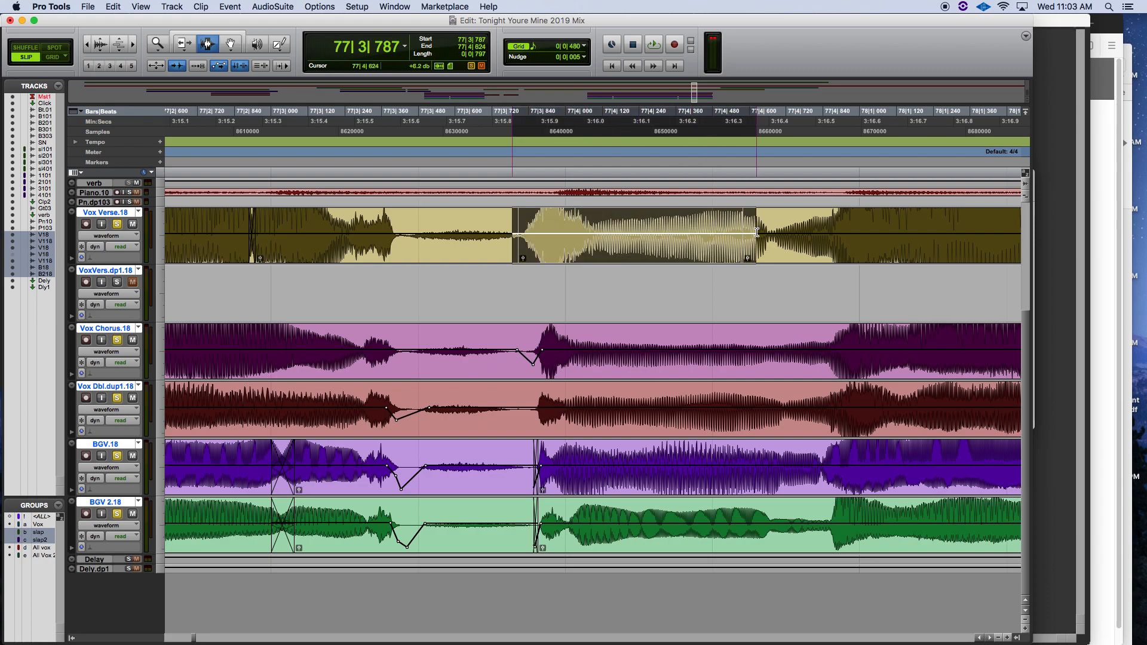
key(super+f)
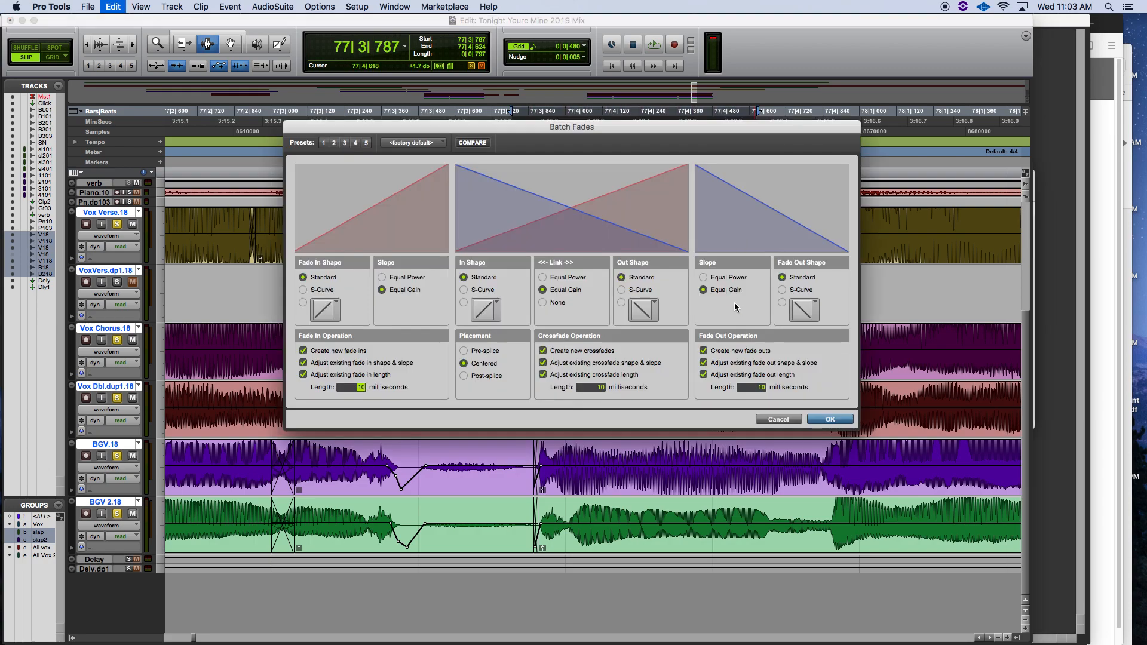
click(829, 419)
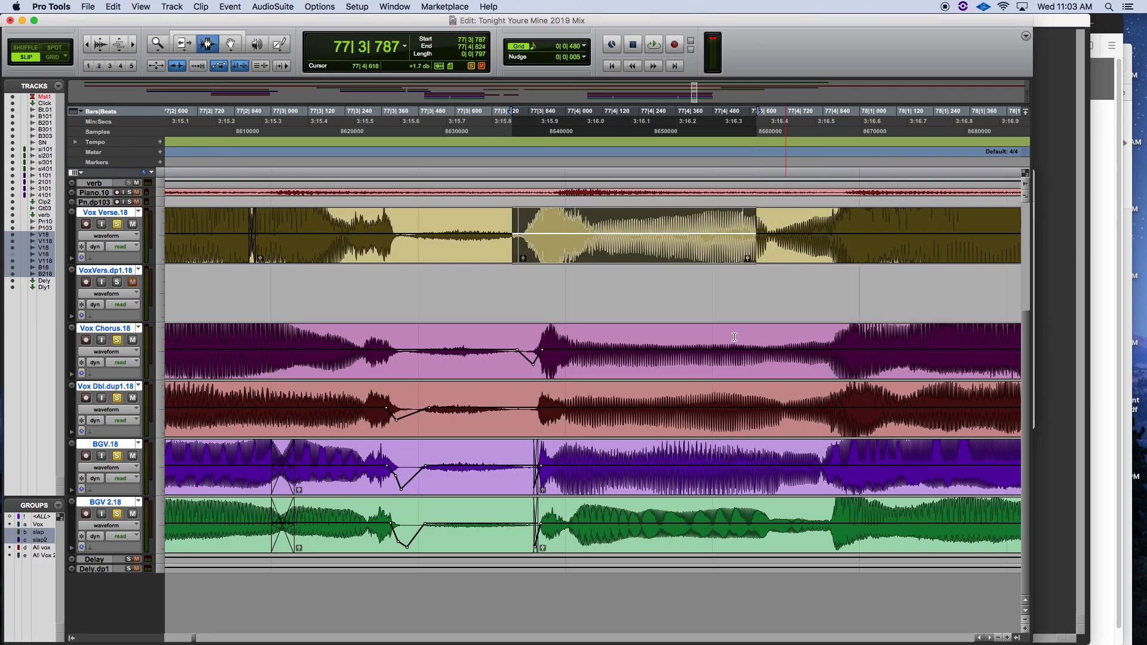
Save the session and audition the realigned vocals from 77|2|803
click(398, 223)
click(277, 221)
key(space)
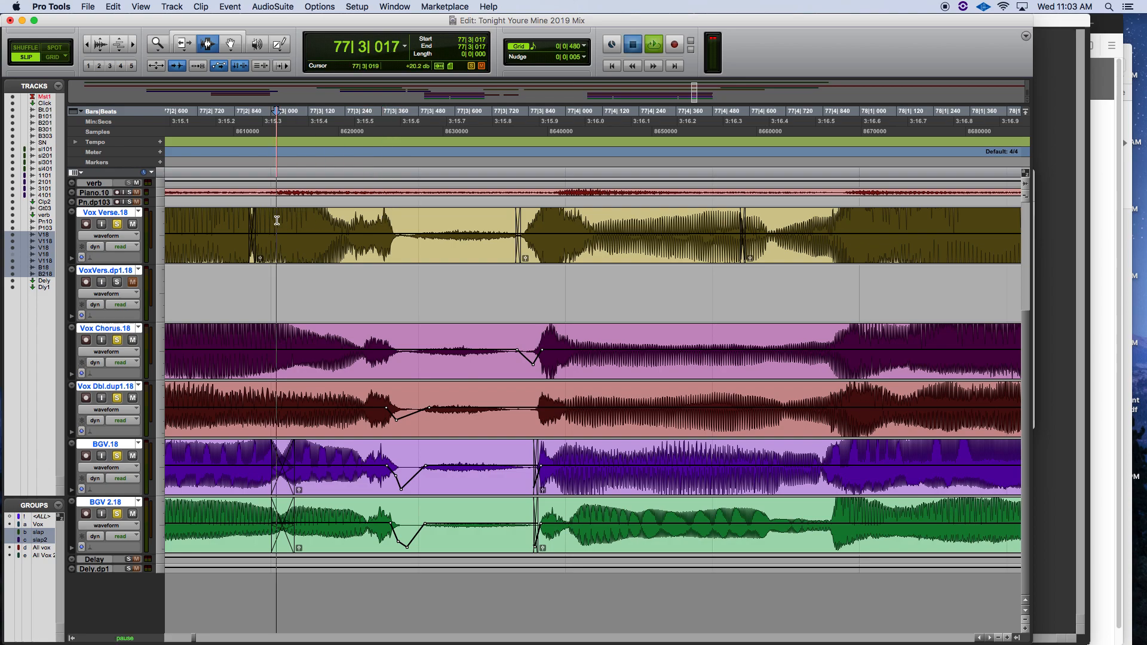
click(223, 222)
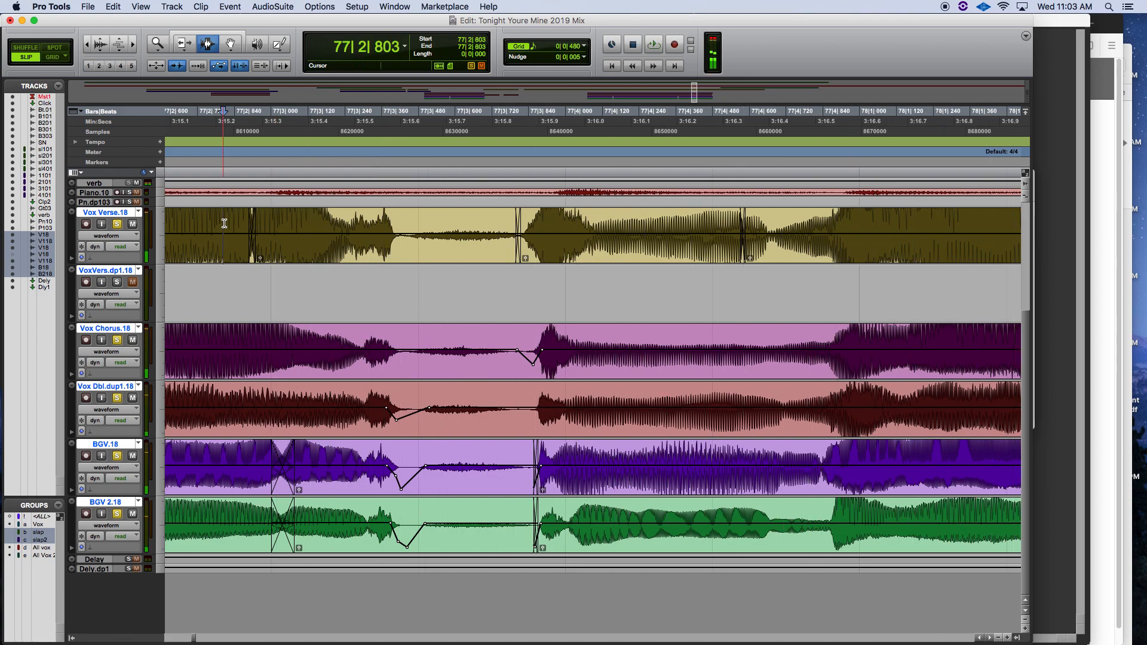
key(super+s)
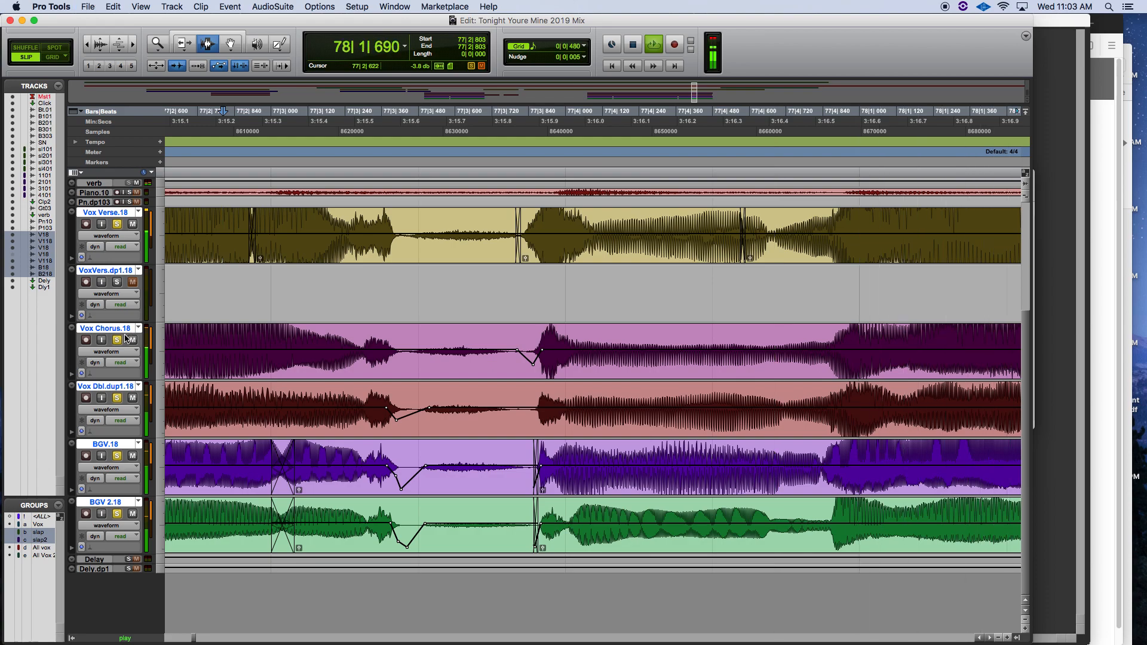
key(space)
Unsolo and mute the chorus, double and BGV tracks, and audition Vox Verse.18 alone from 76|4|838
click(118, 340)
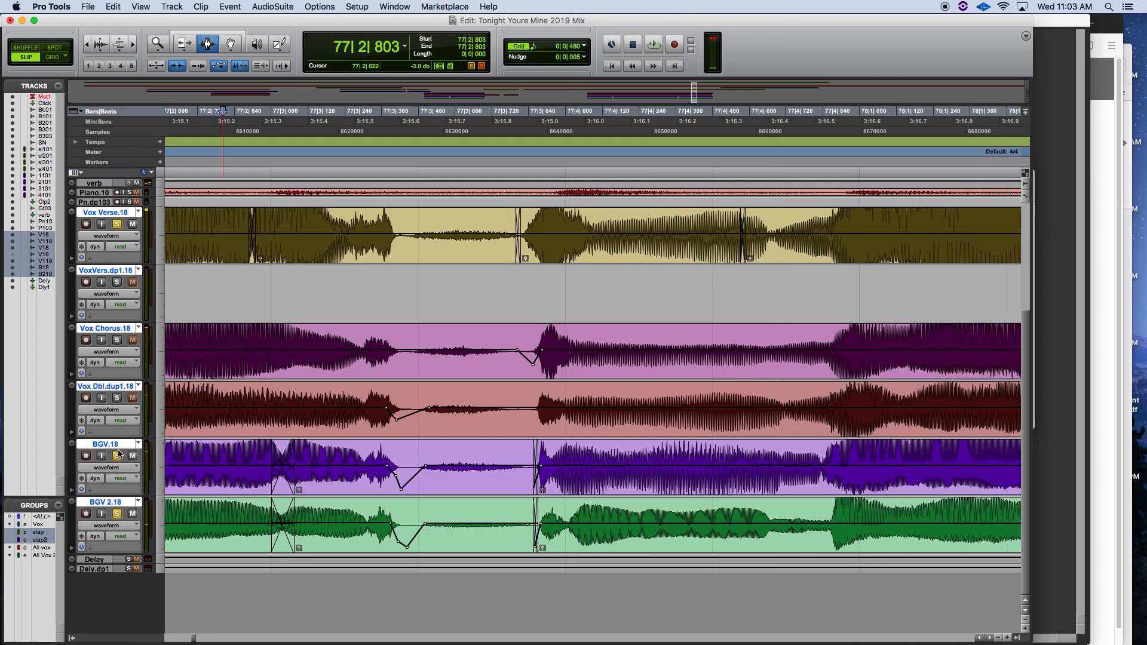
key(space)
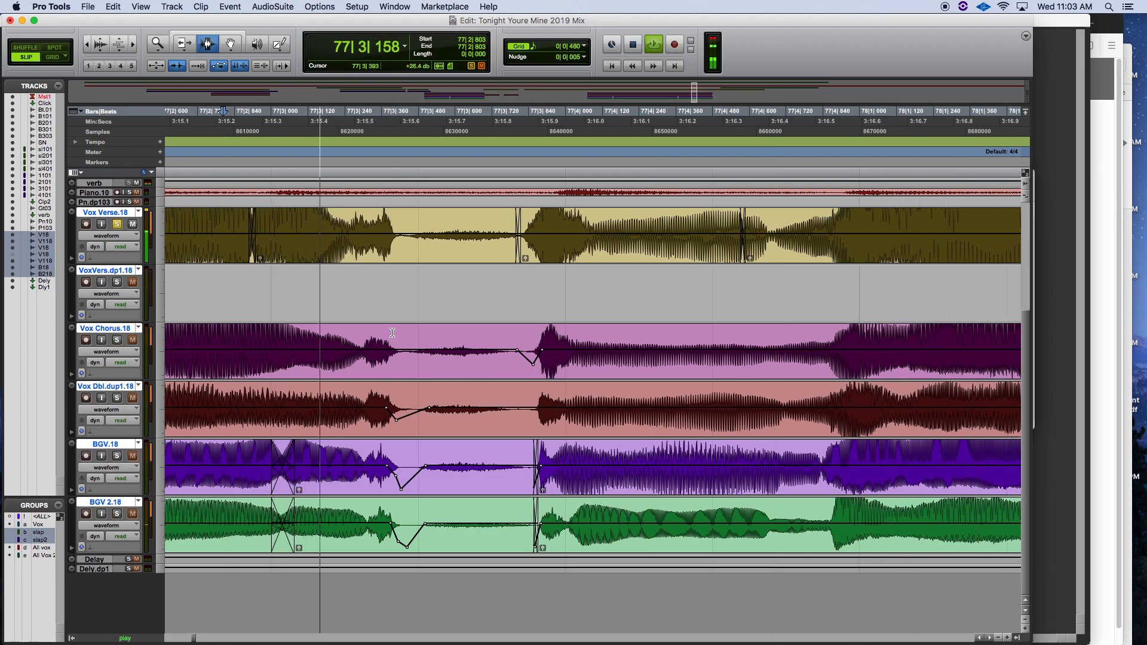
key(space)
click(203, 230)
key(space)
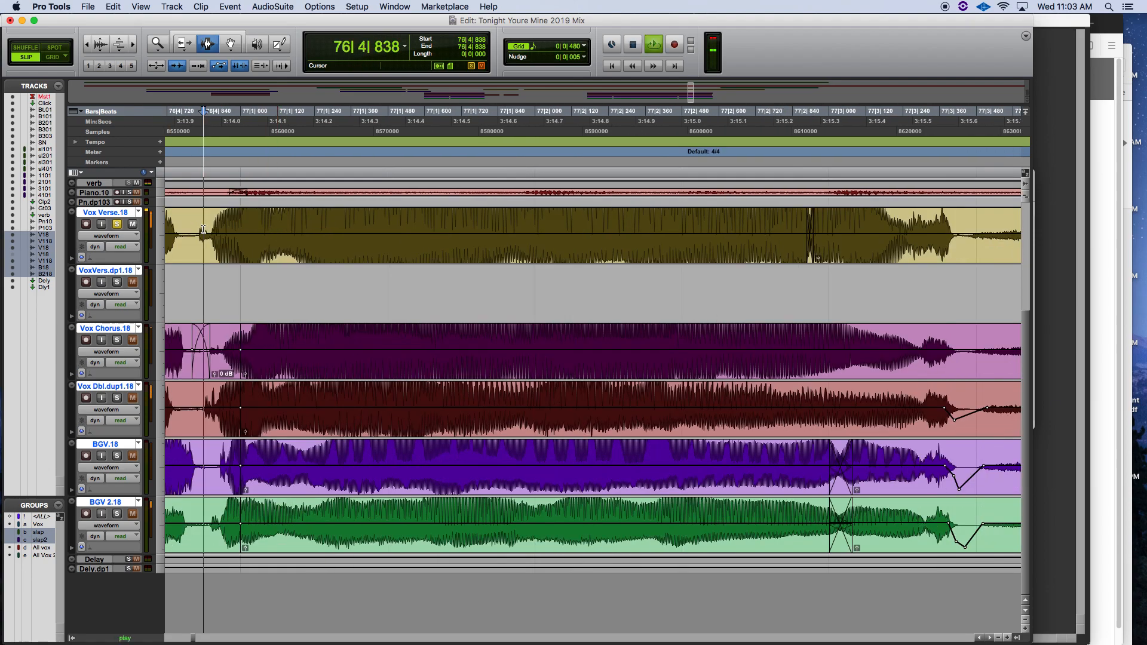
key(space)
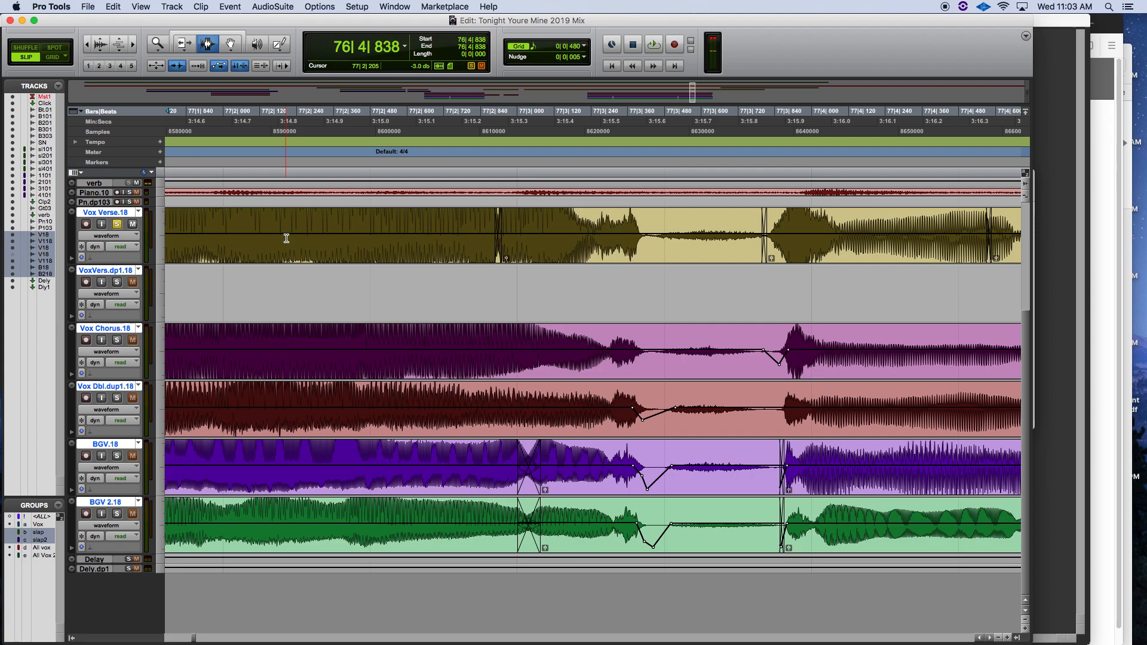
key(space)
Try moving the first Vox Verse.18 crossfade later to about 77|2|952 and audition it from 77|2|841
key(super+bracketright)
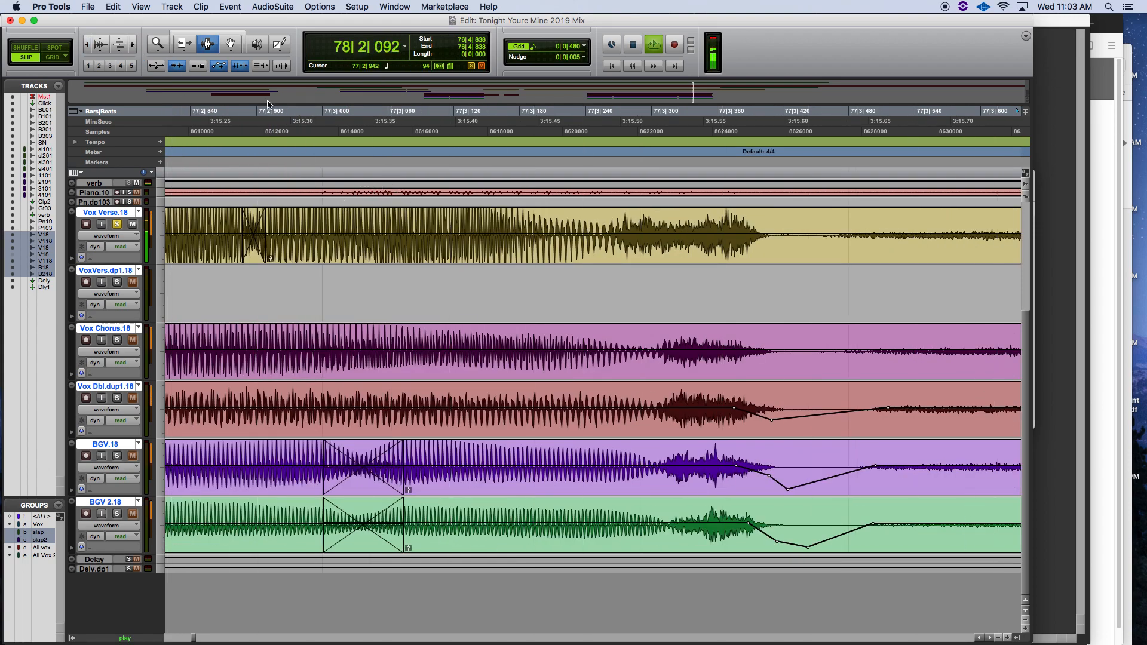
key(space)
key(space)
key(space)
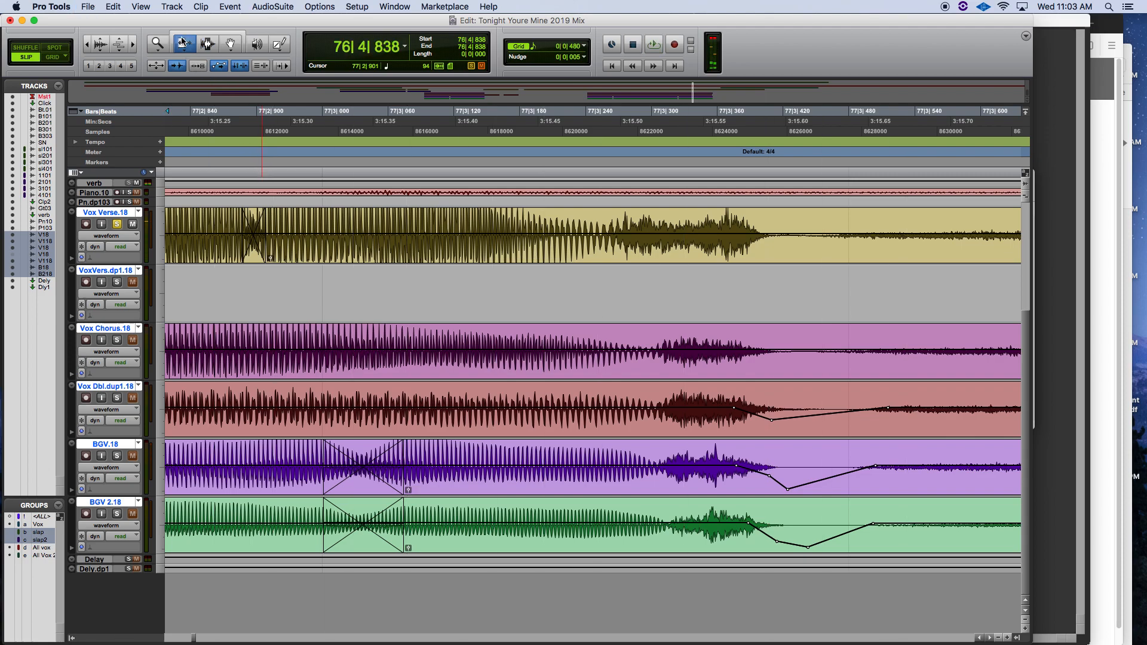
drag(237, 220, 311, 220)
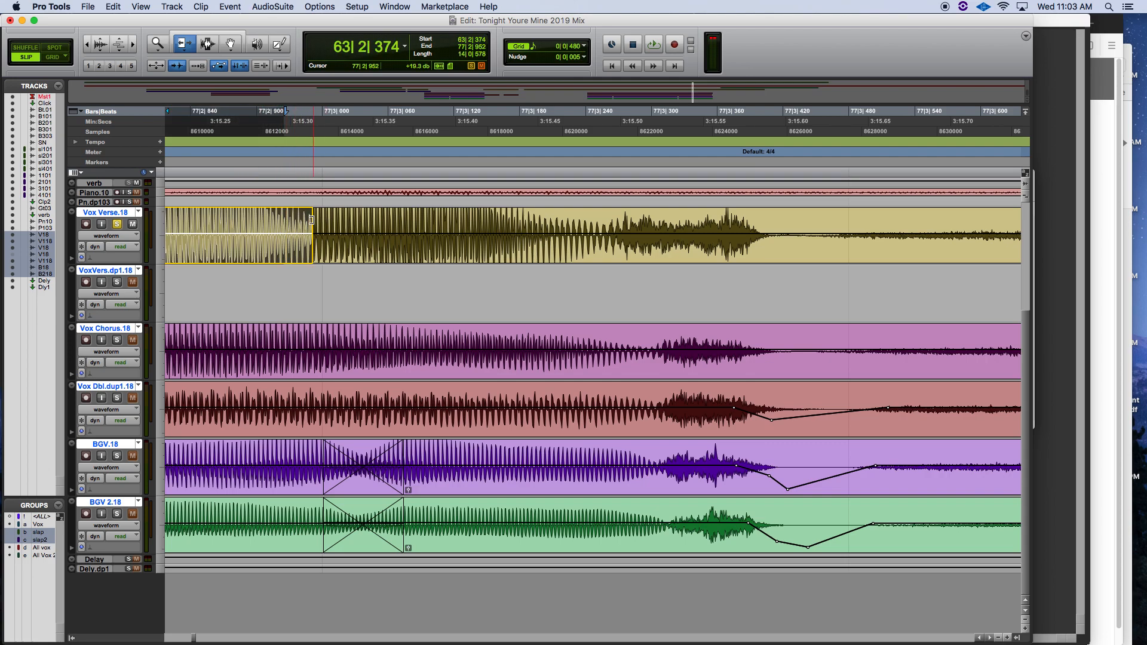
click(193, 152)
key(space)
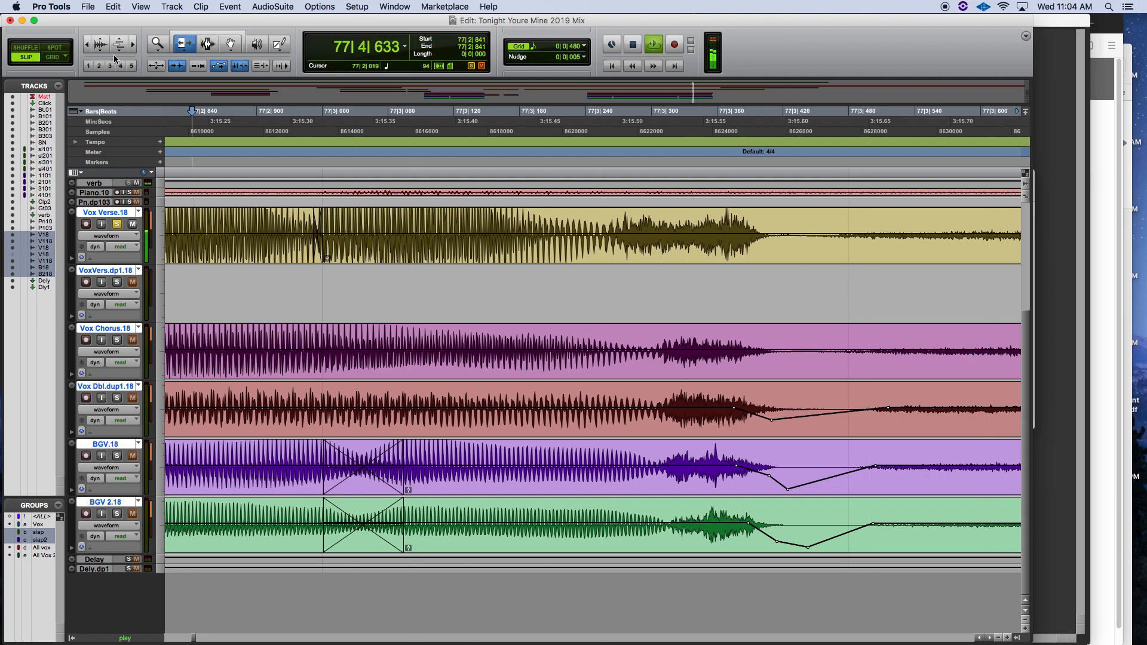
click(86, 43)
click(86, 43)
key(space)
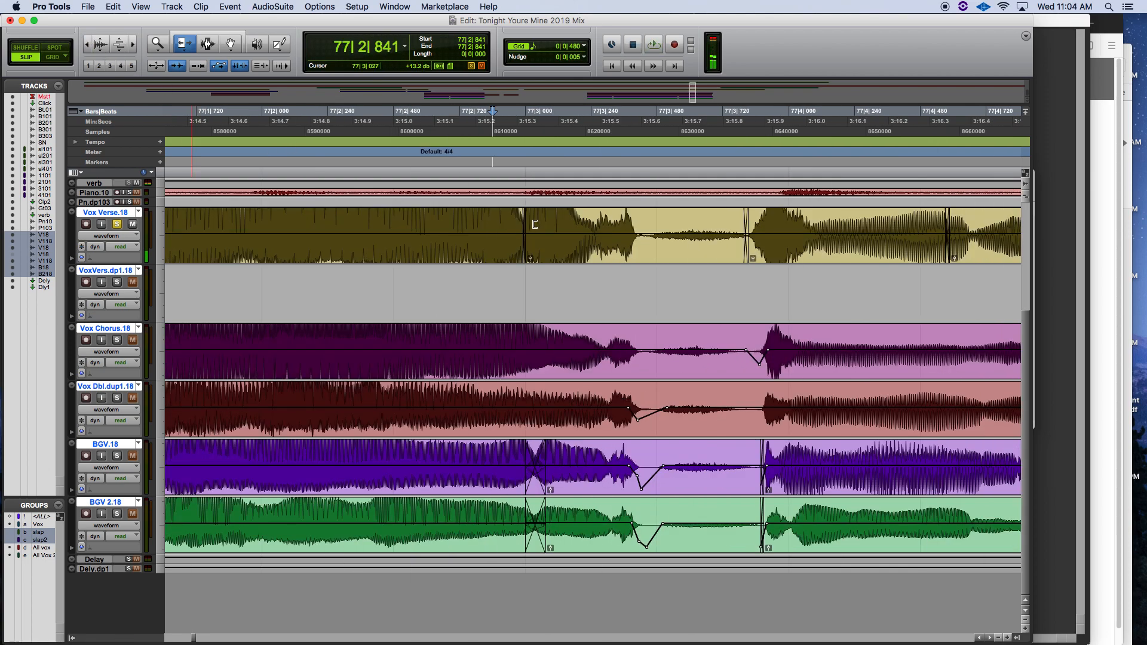
Move the first Vox Verse.18 crossfade earlier to shortly after 77|2|720 and audition it from 77|2|251
double_click(526, 226)
drag(526, 226, 441, 202)
click(331, 176)
key(space)
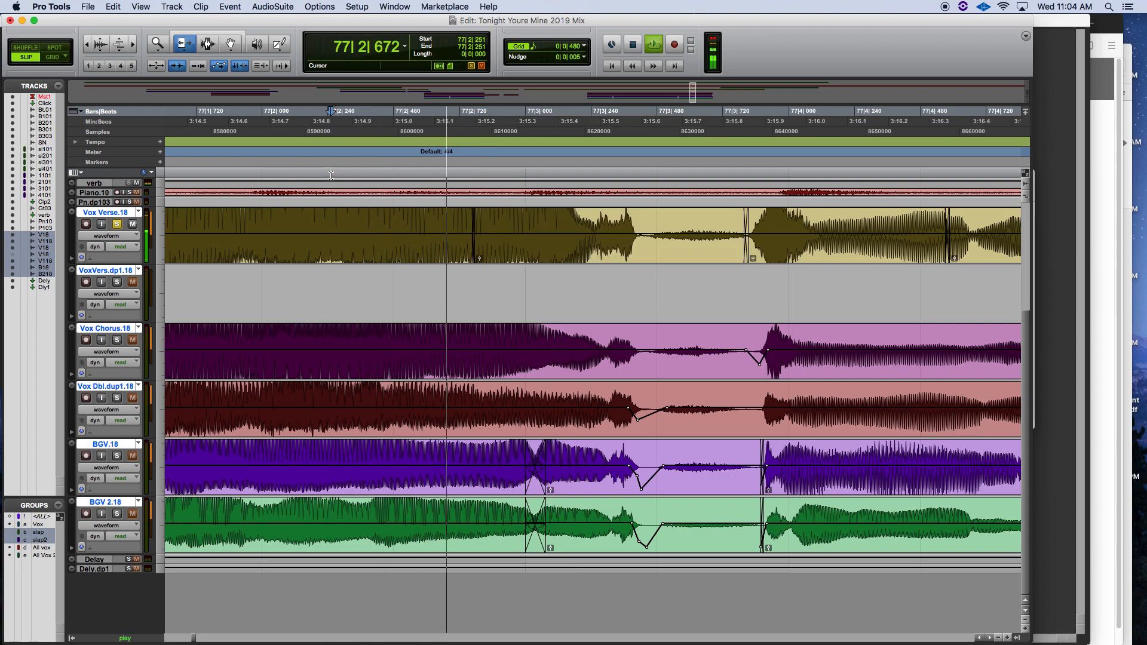
Audition the soloed Vox Verse.18 crossfade from 77|1|882
key(space)
click(241, 168)
key(space)
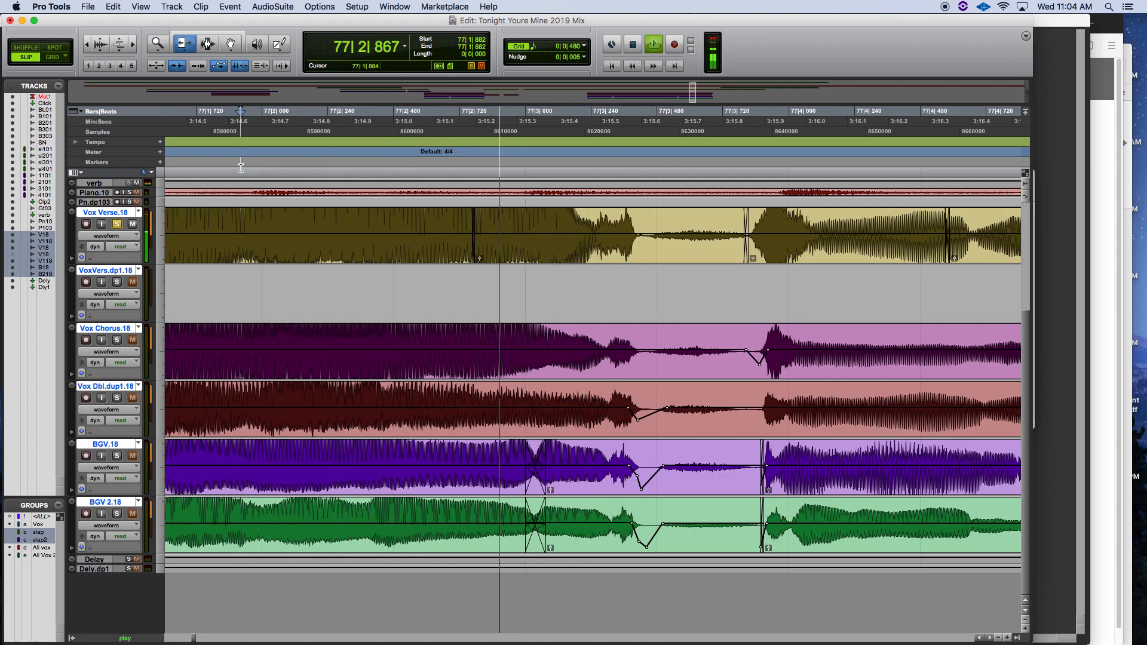
key(space)
key(space)
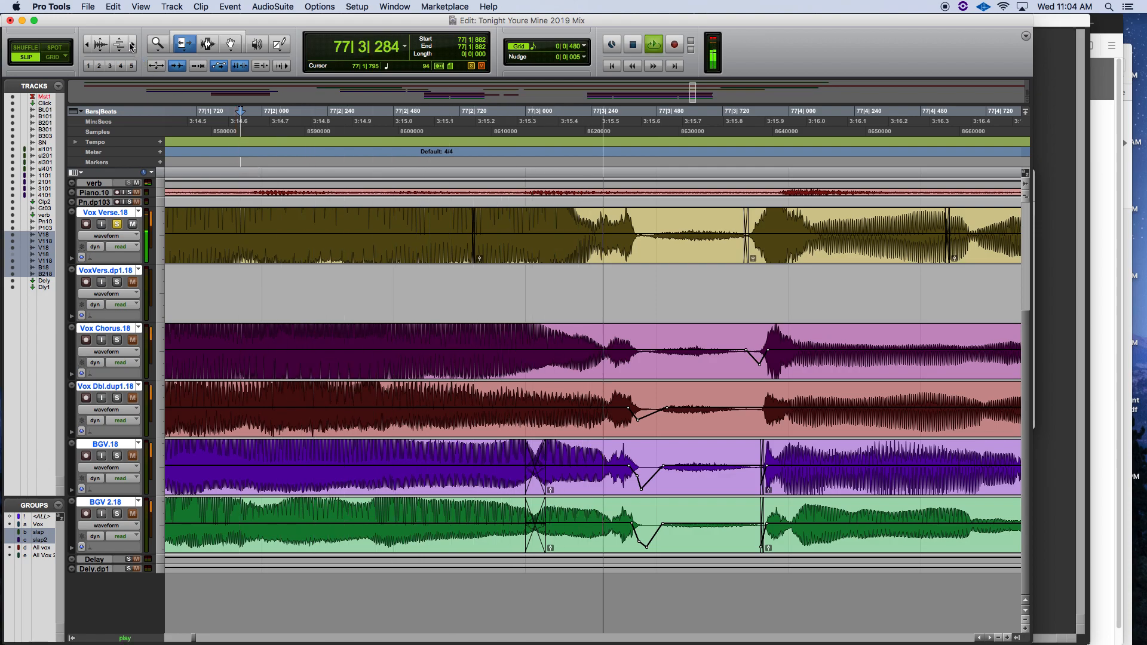
key(space)
Trim the first Vox Verse.18 crossfade down to a very short fade between 77|2|770 and 77|2|771
key(t)
key(t)
scroll(292, 164, right, 10)
scroll(292, 164, left, 3)
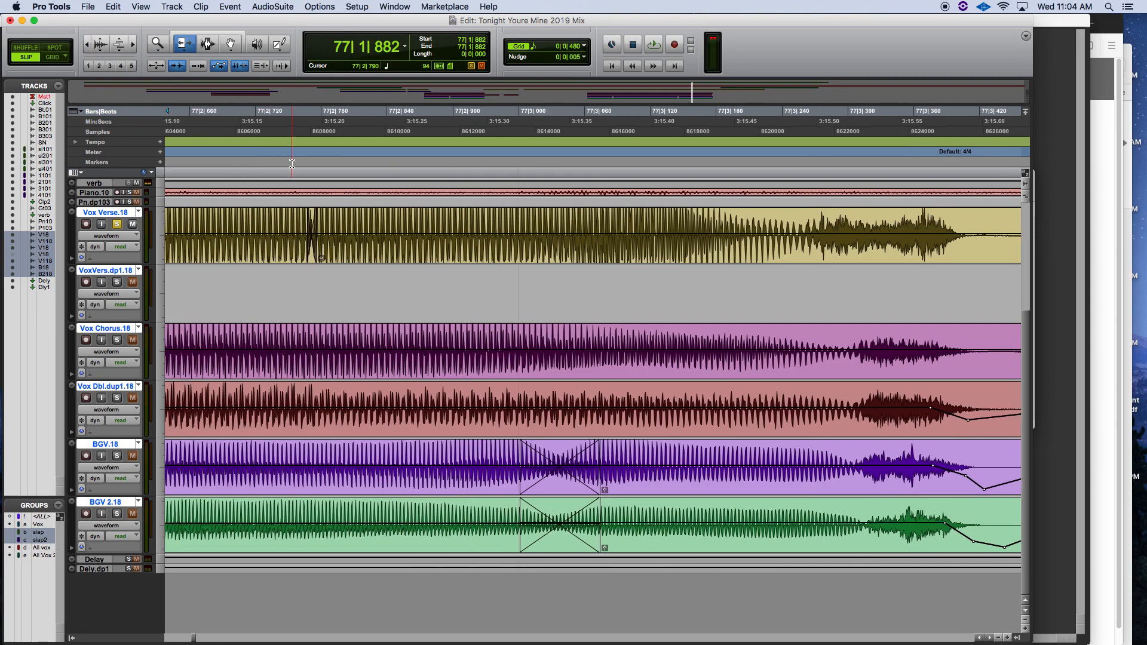
drag(341, 216, 343, 216)
double_click(342, 216)
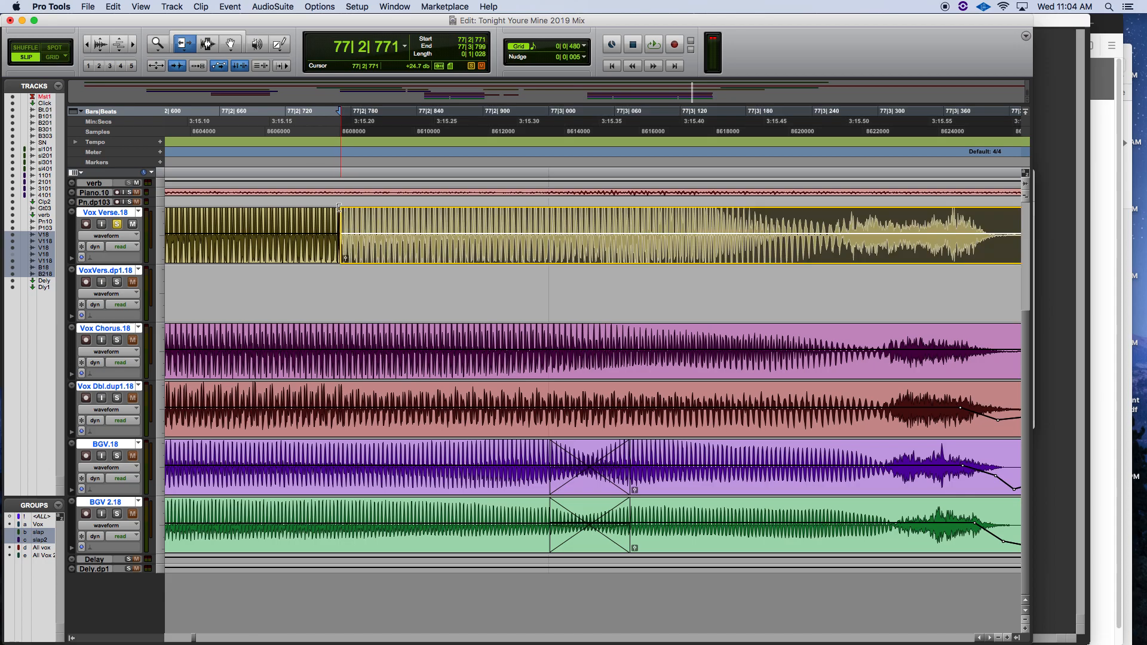
click(133, 44)
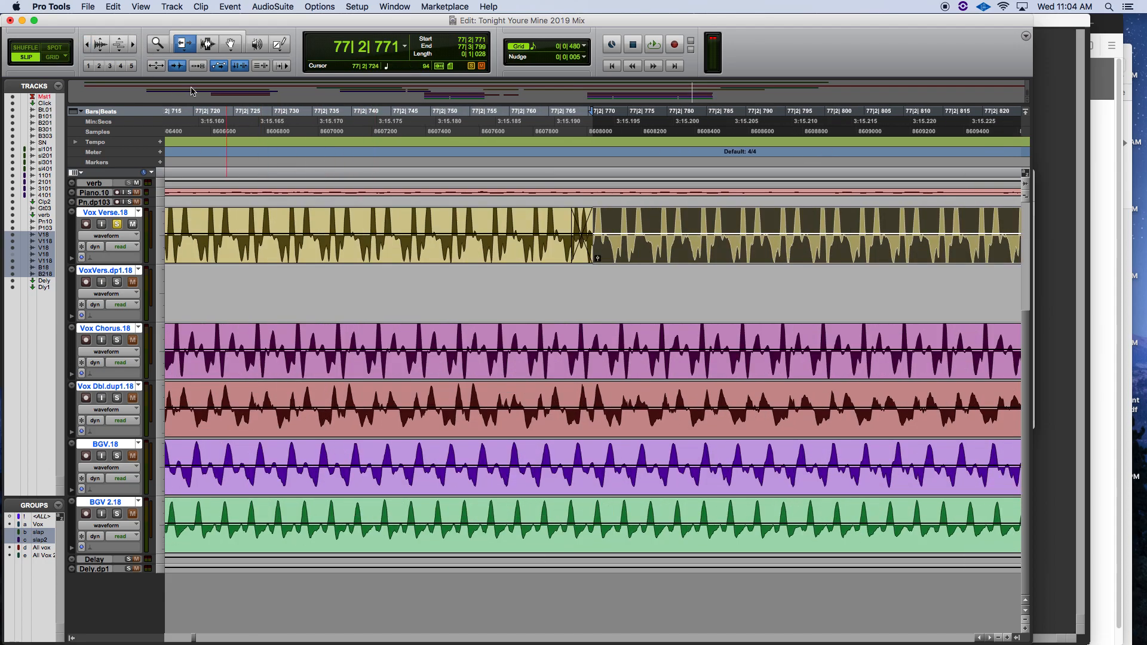
click(134, 46)
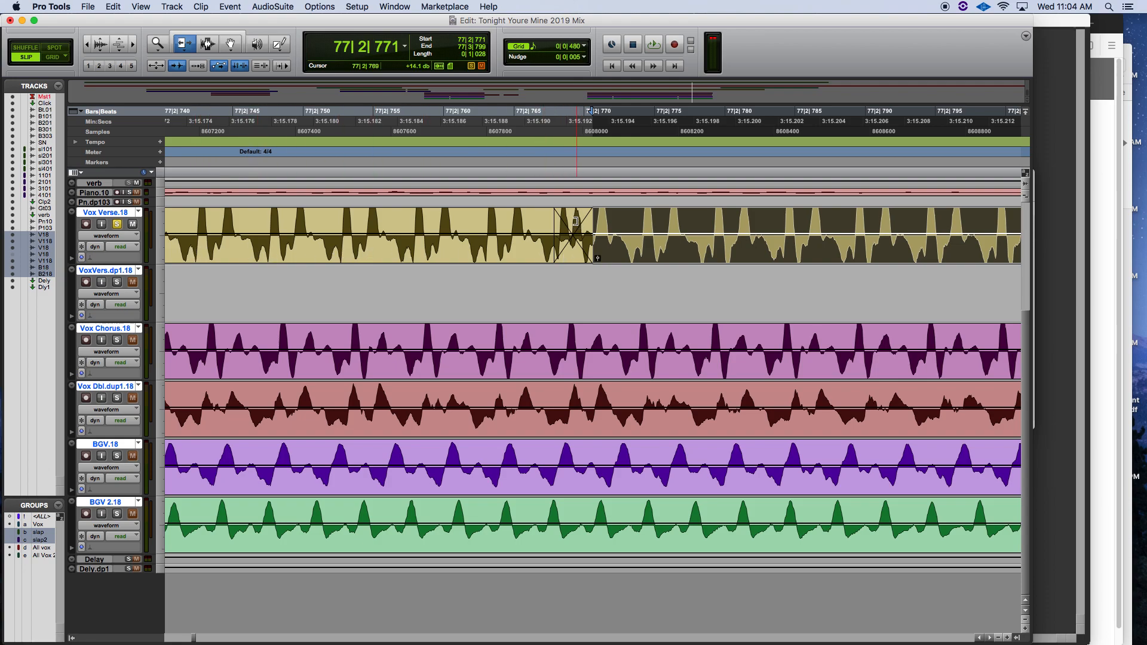
click(207, 45)
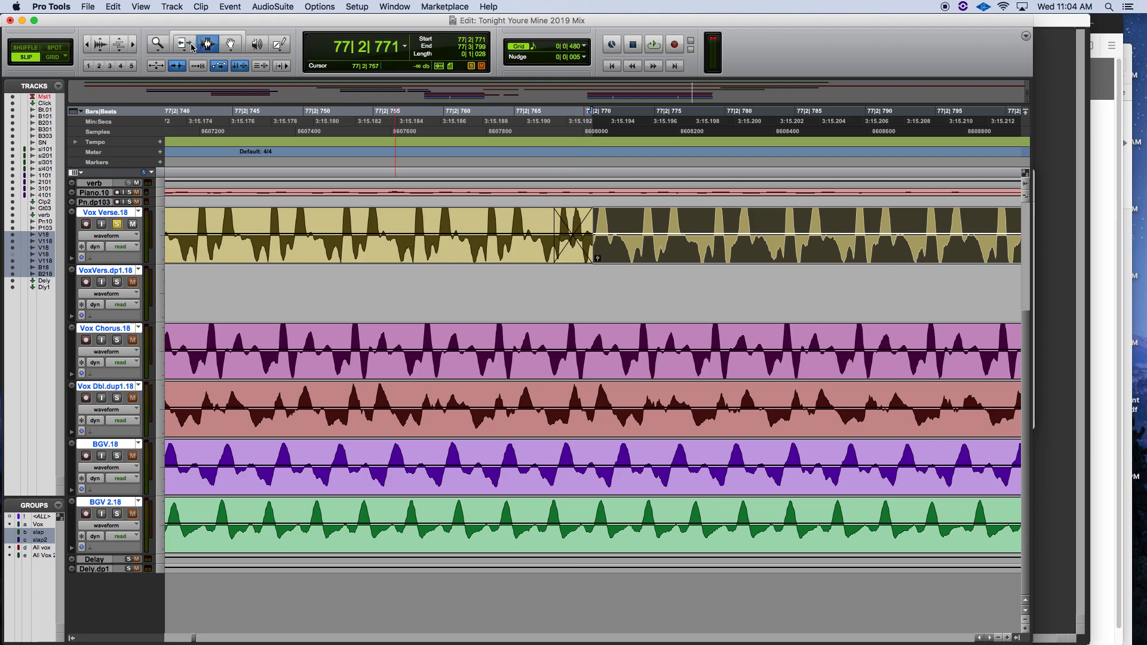
click(191, 46)
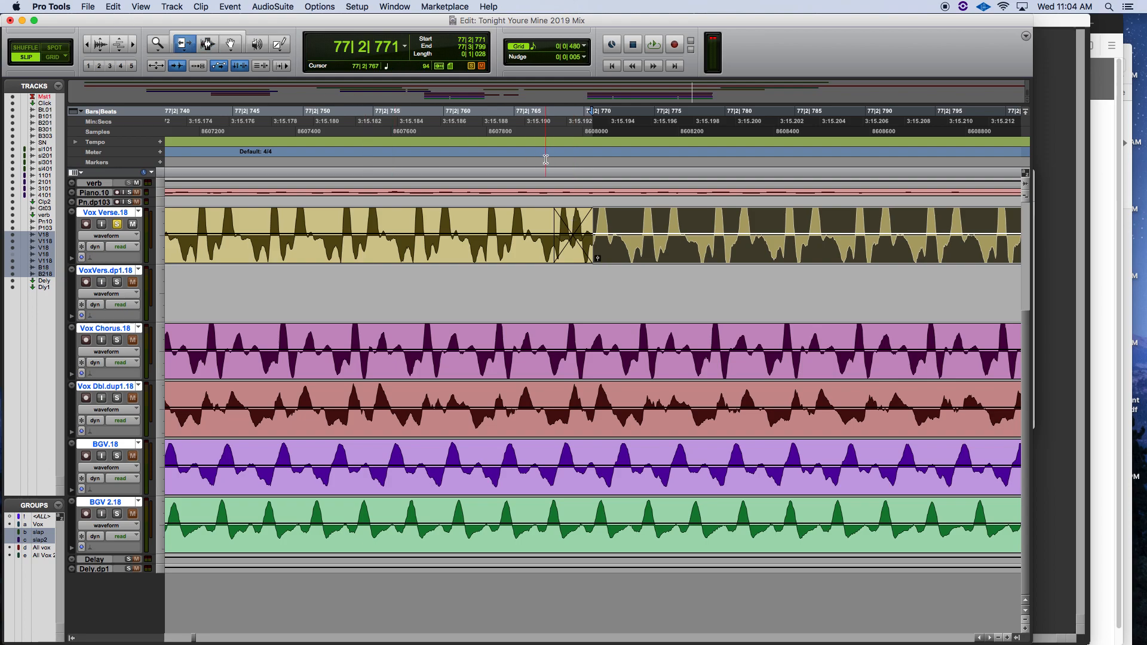
click(571, 228)
click(579, 228)
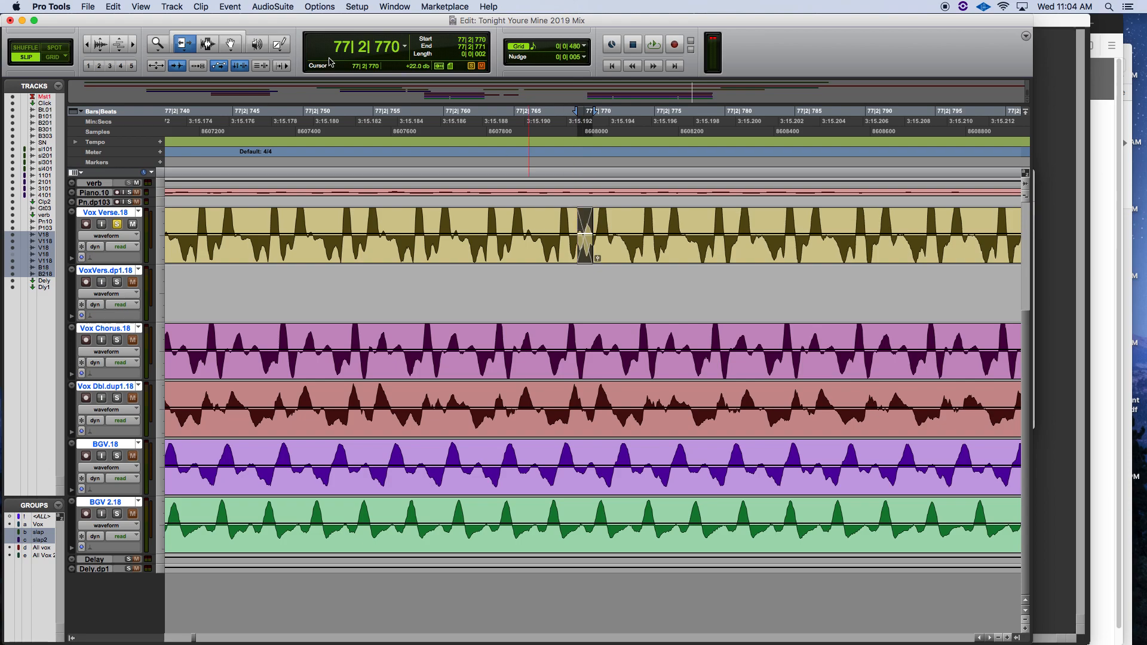
Delete the short Vox Verse.18 crossfade and move the following clip slightly earlier to start at 77|2|770, matching the waveform cycles
click(230, 43)
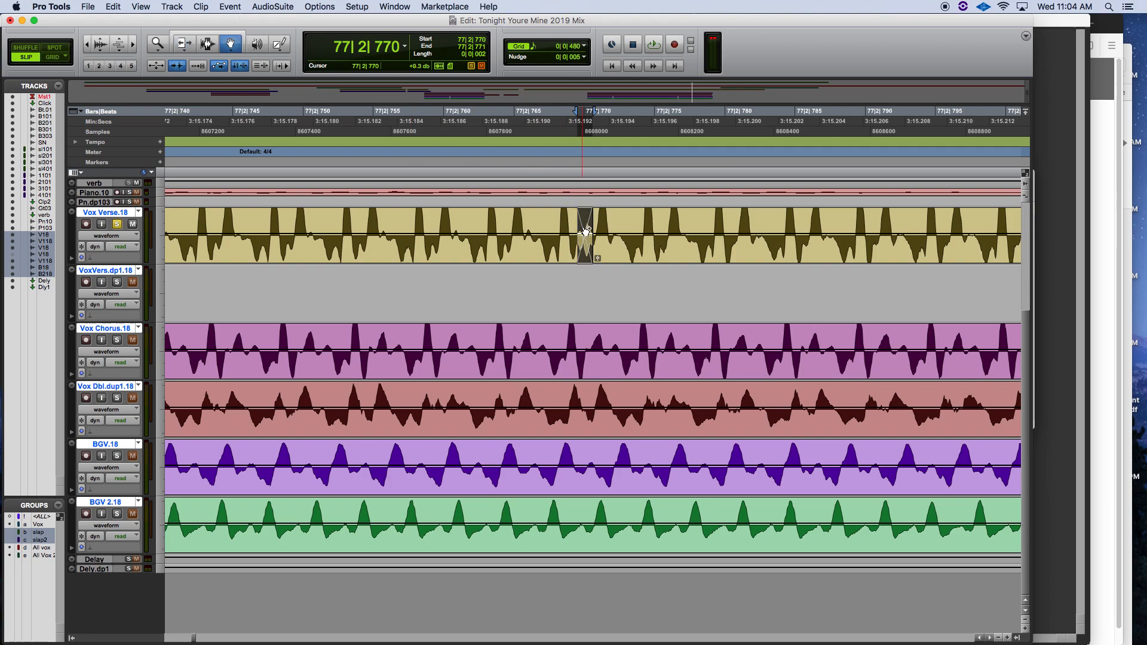
key(Delete)
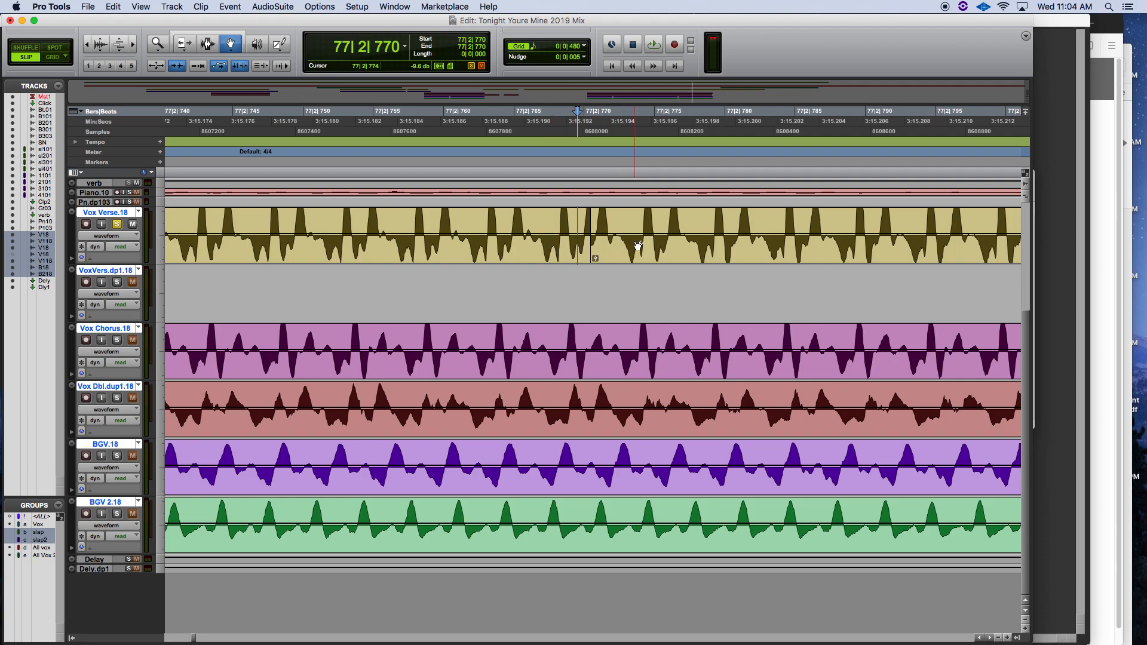
drag(631, 220, 619, 224)
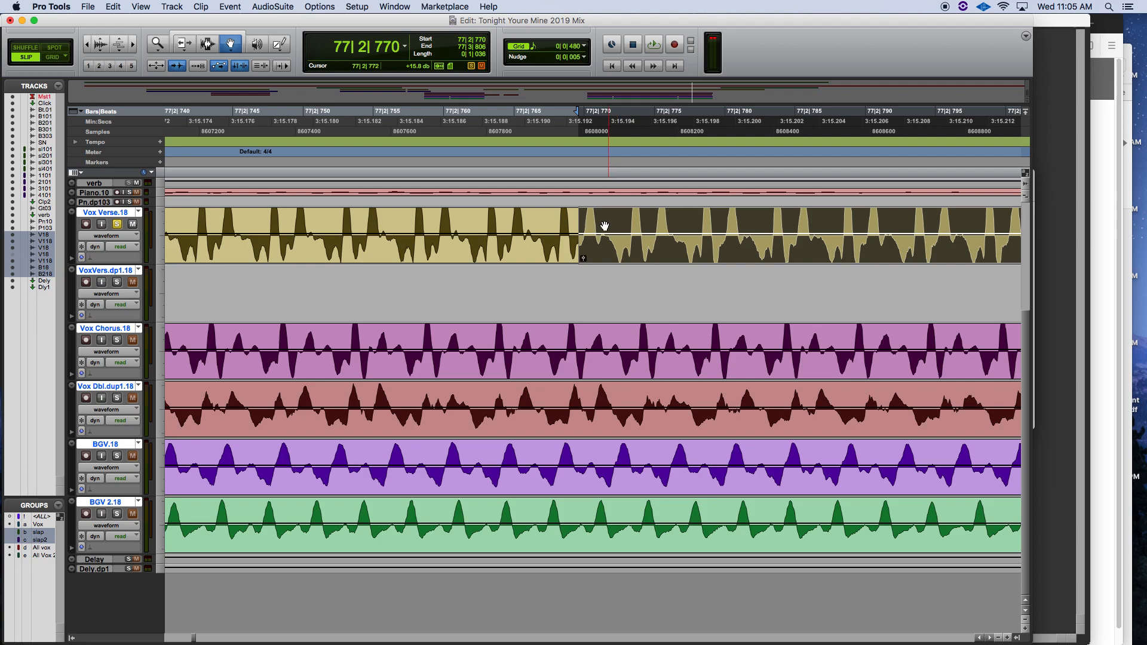
Create a standard equal-gain crossfade over the Vox Verse.18 edit from 77|2|769 to 77|2|771
click(214, 46)
drag(569, 235, 594, 234)
key(super+f)
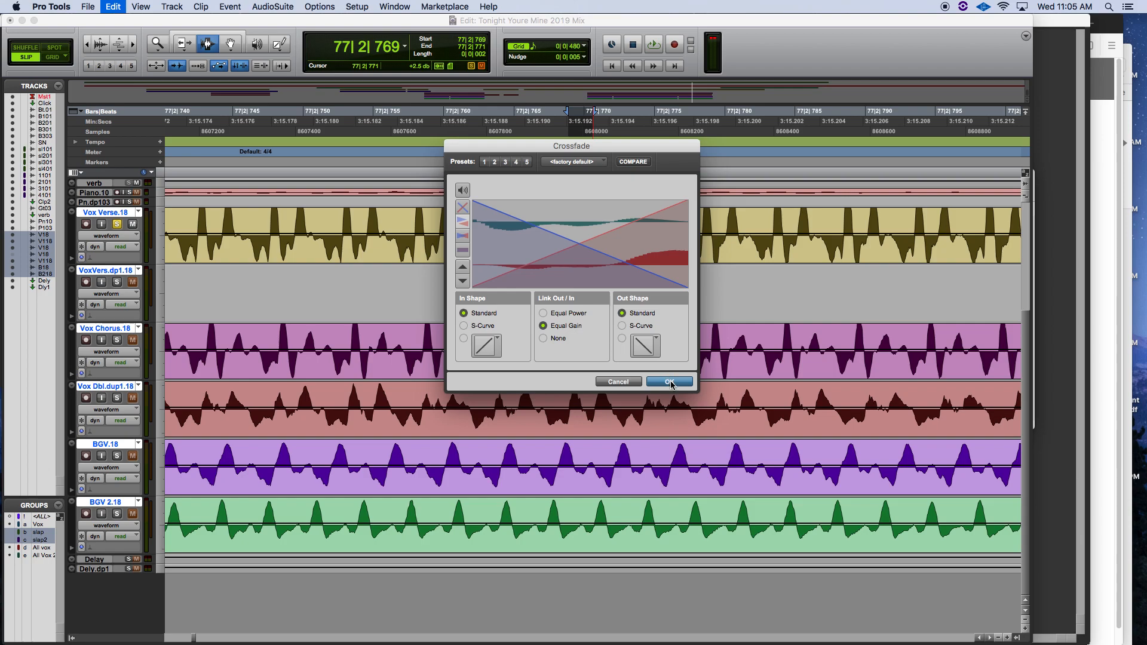
click(670, 382)
key(super+bracketleft)
key(super+bracketleft)
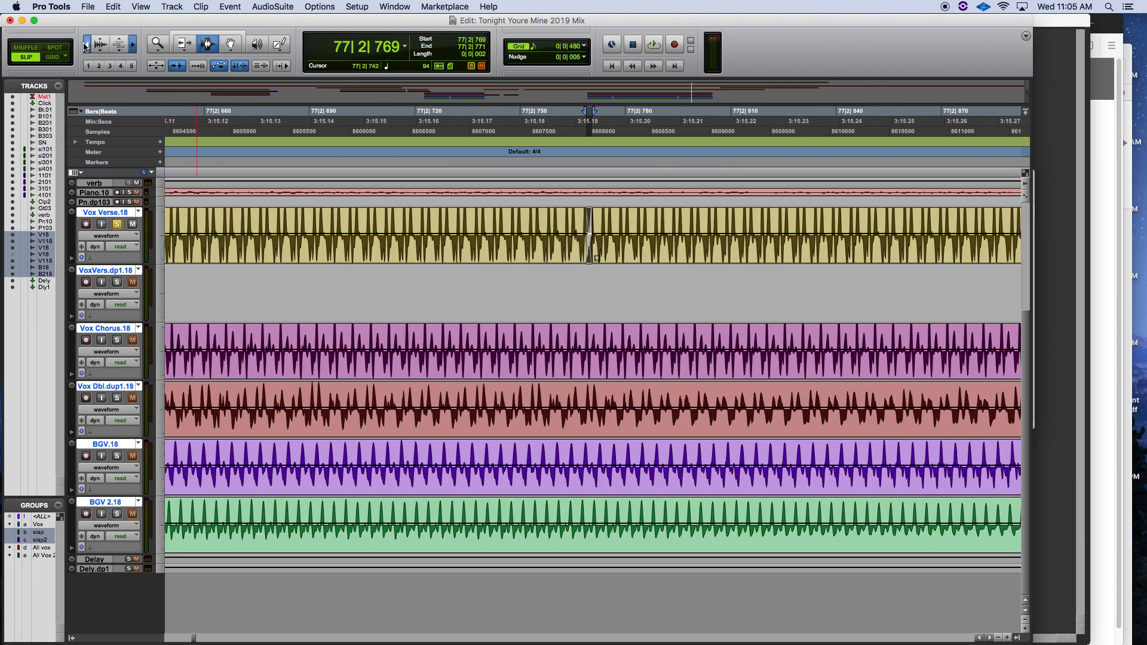
Audition the new Vox Verse.18 crossfade in solo from 77|2|352 and again from 77|2|300
click(85, 46)
click(85, 46)
click(329, 226)
key(space)
key(space)
key(space)
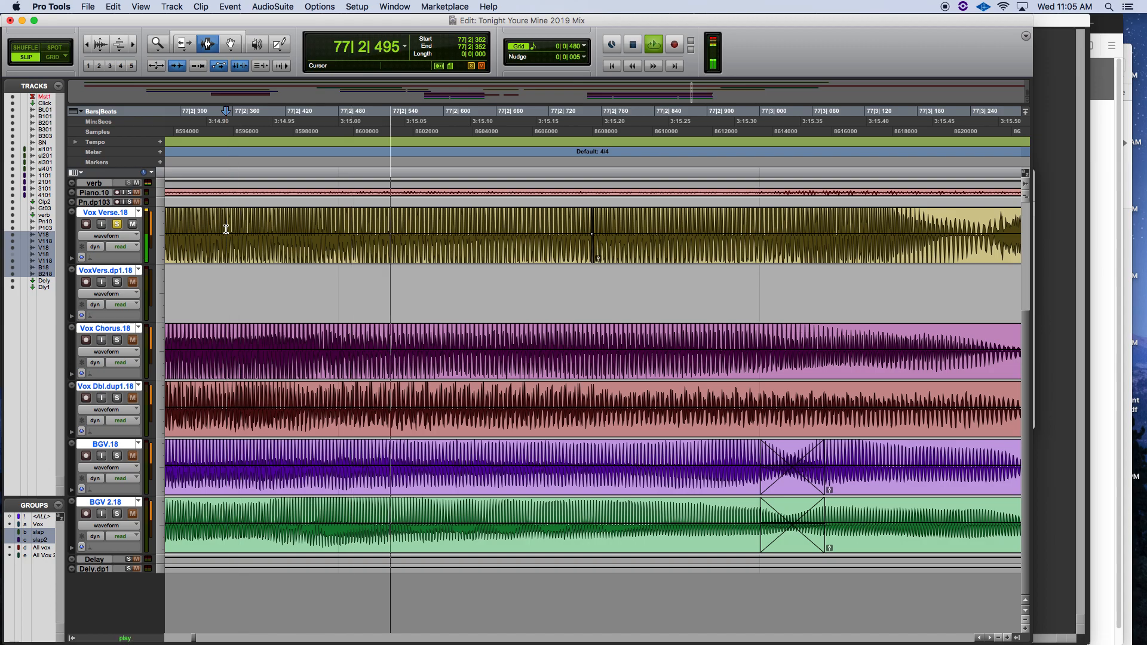
key(space)
click(203, 231)
key(space)
key(space)
click(180, 231)
key(space)
key(space)
Unsolo Vox Verse.18 and audition its crossfade together with the other vocals from 77|2|300
click(117, 225)
key(space)
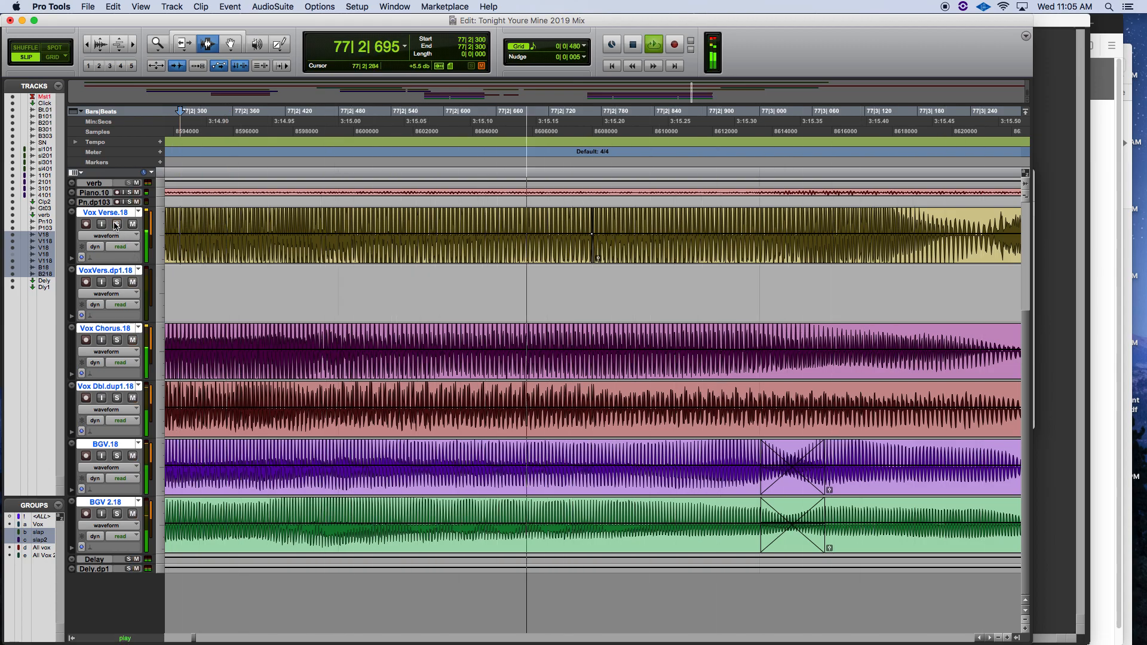
key(space)
key(space)
key(space)
key(space)
Audition the complete vocal stack through the whole phrase from 76|4|841
click(86, 46)
click(87, 48)
key(space)
click(188, 248)
key(space)
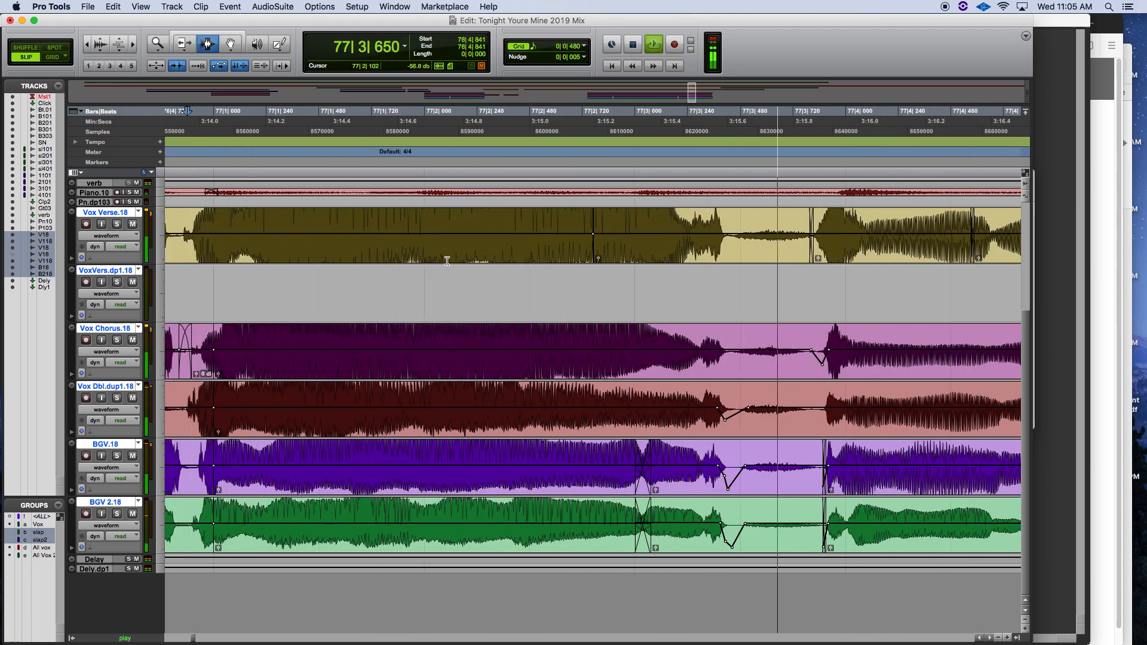
key(space)
key(space)
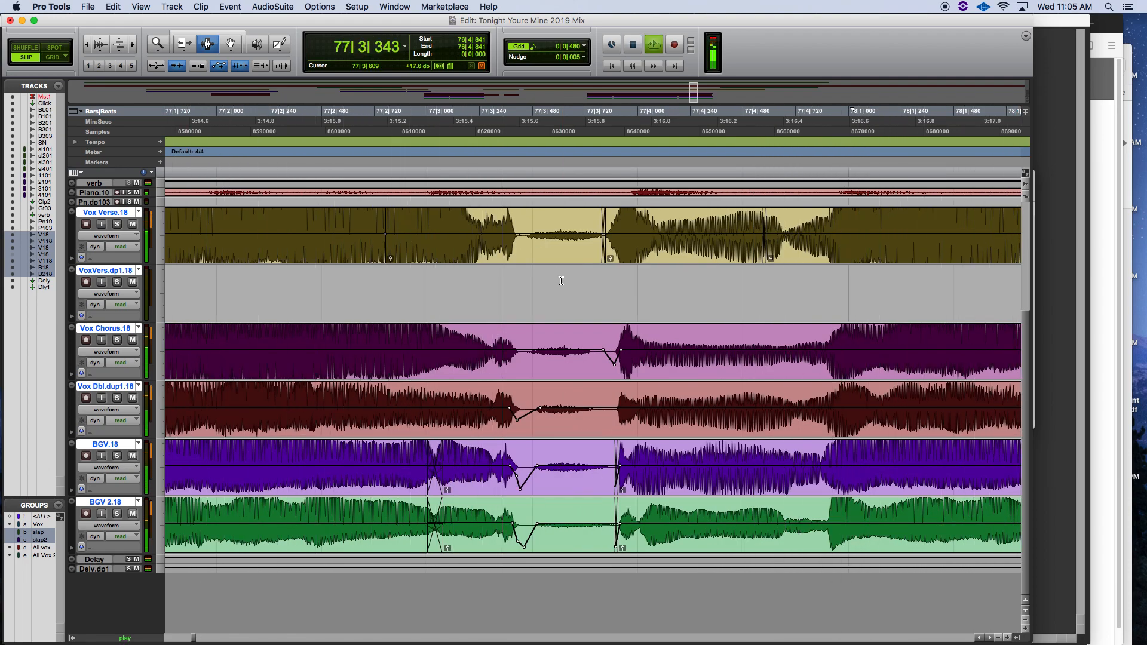
key(space)
Dip the Vox Verse.18 clip gain at about 77|3|465 and again just before the word at 77|4|000
key(F8)
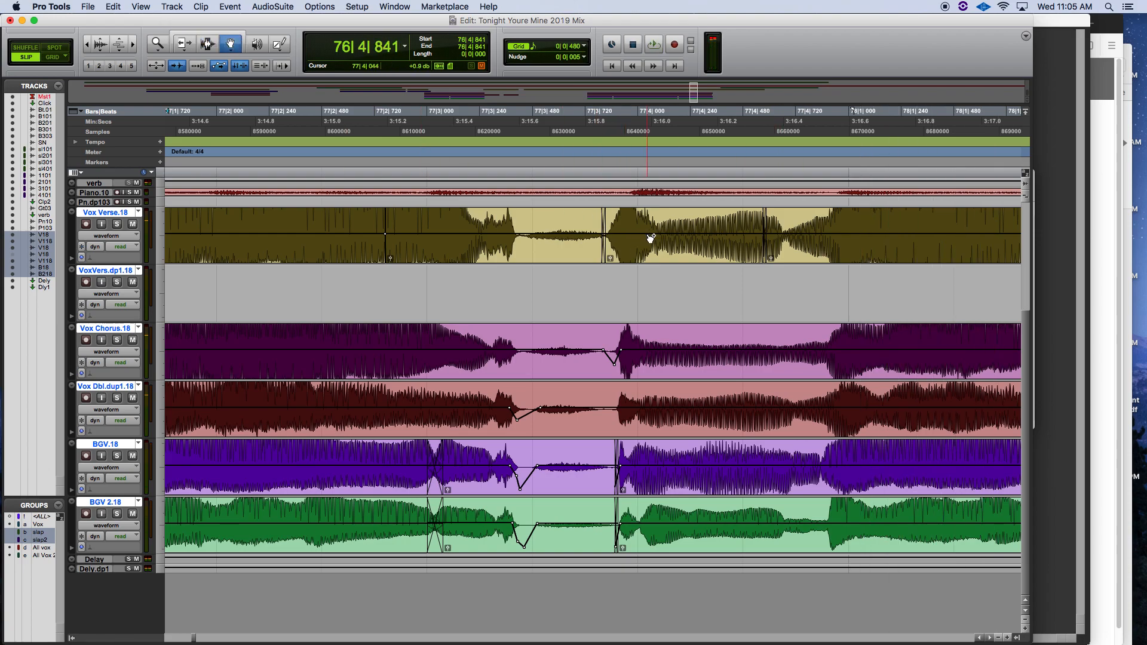
click(622, 233)
drag(608, 245, 605, 242)
drag(532, 237, 532, 242)
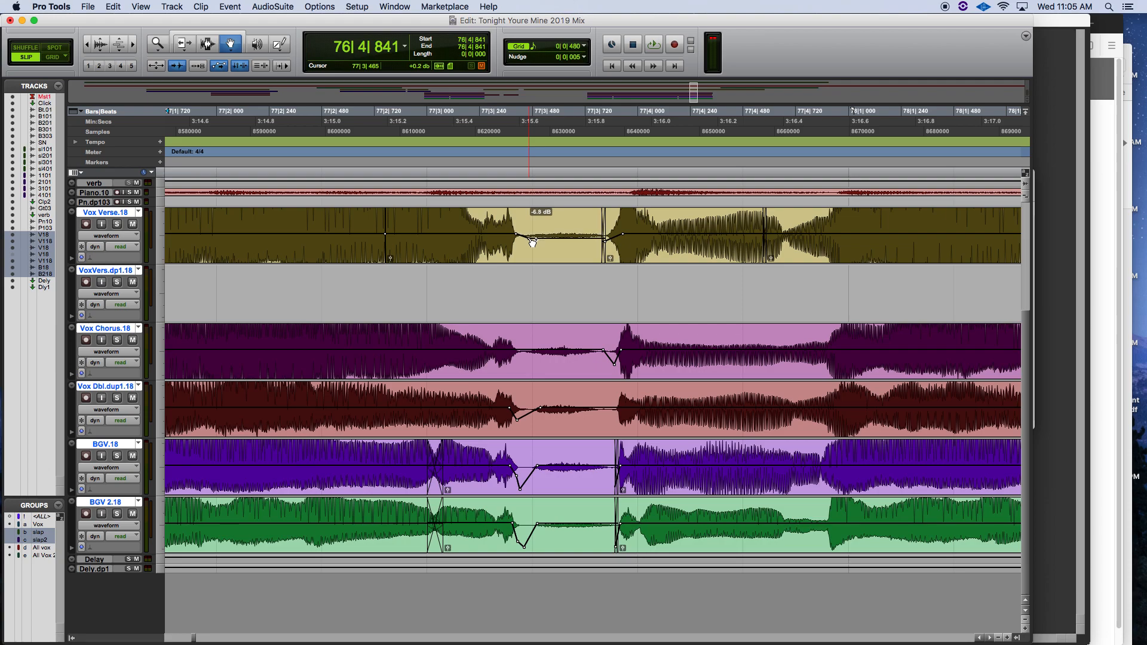
drag(536, 238, 532, 245)
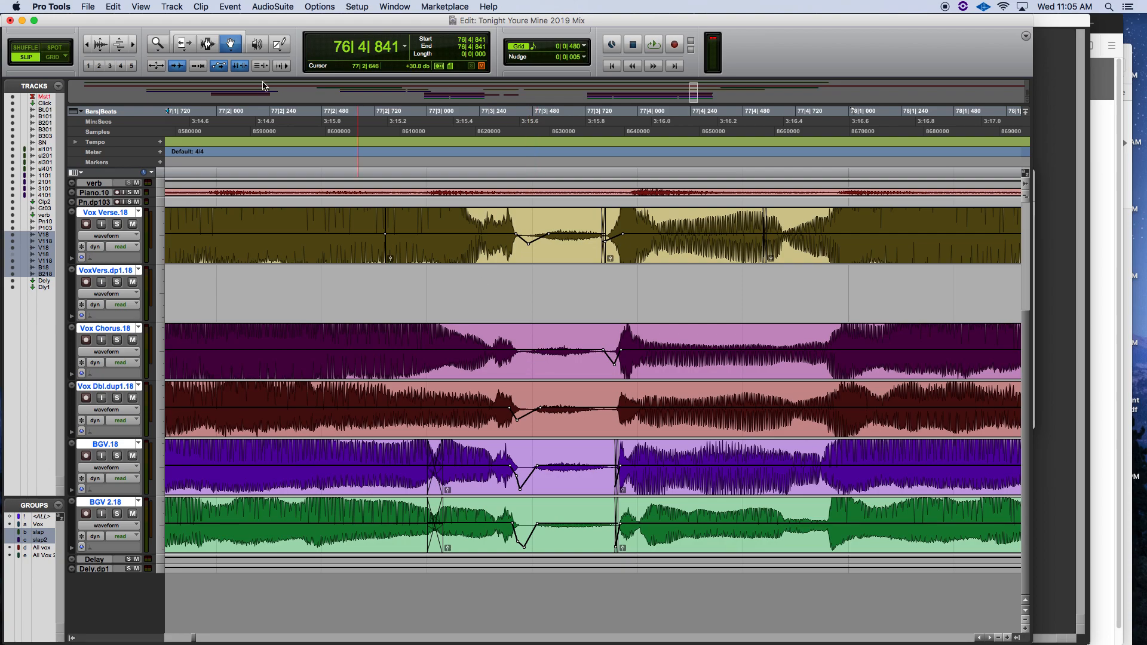
Save the session and lower the clip gain from 77|3|508 to 77|3|835 on the Vox Chorus, Vox Dbl and both BGV tracks
click(207, 44)
drag(538, 373, 609, 518)
key(super+s)
click(194, 42)
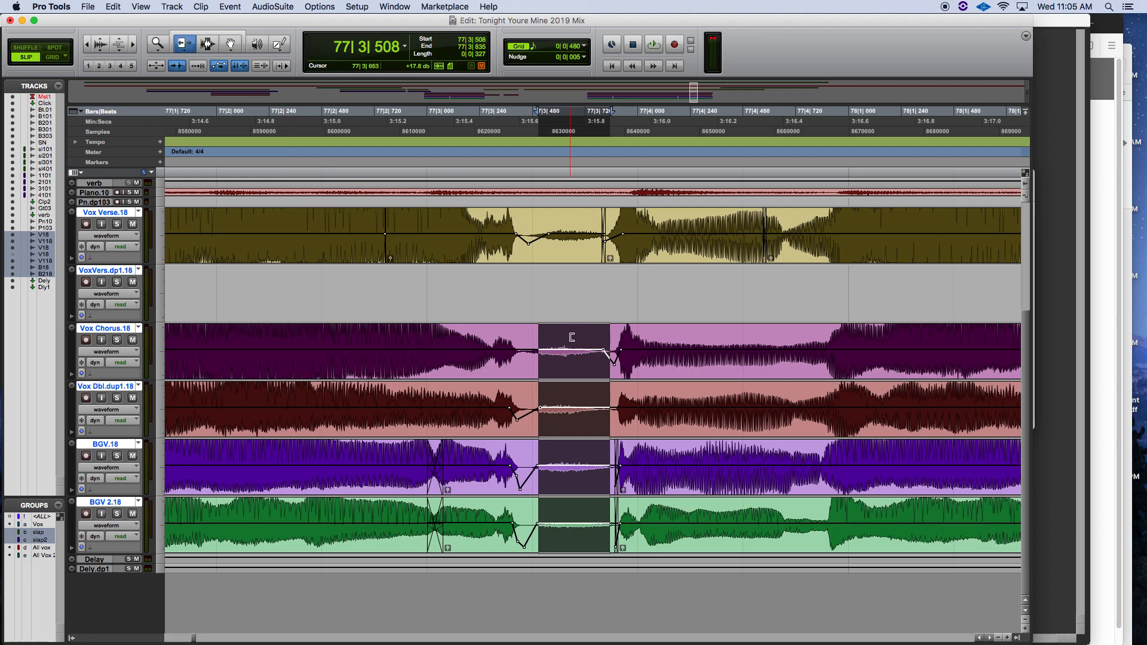
drag(569, 343, 567, 352)
Audition the lowered gap between the words in all vocals from 77|2|342
key(space)
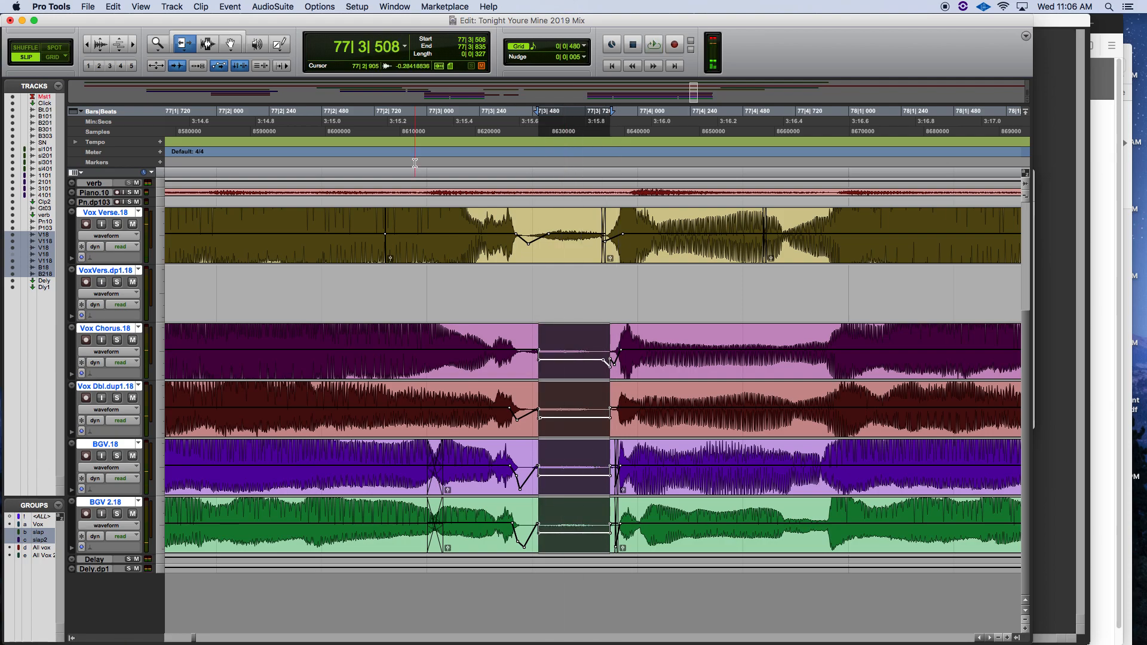
click(292, 169)
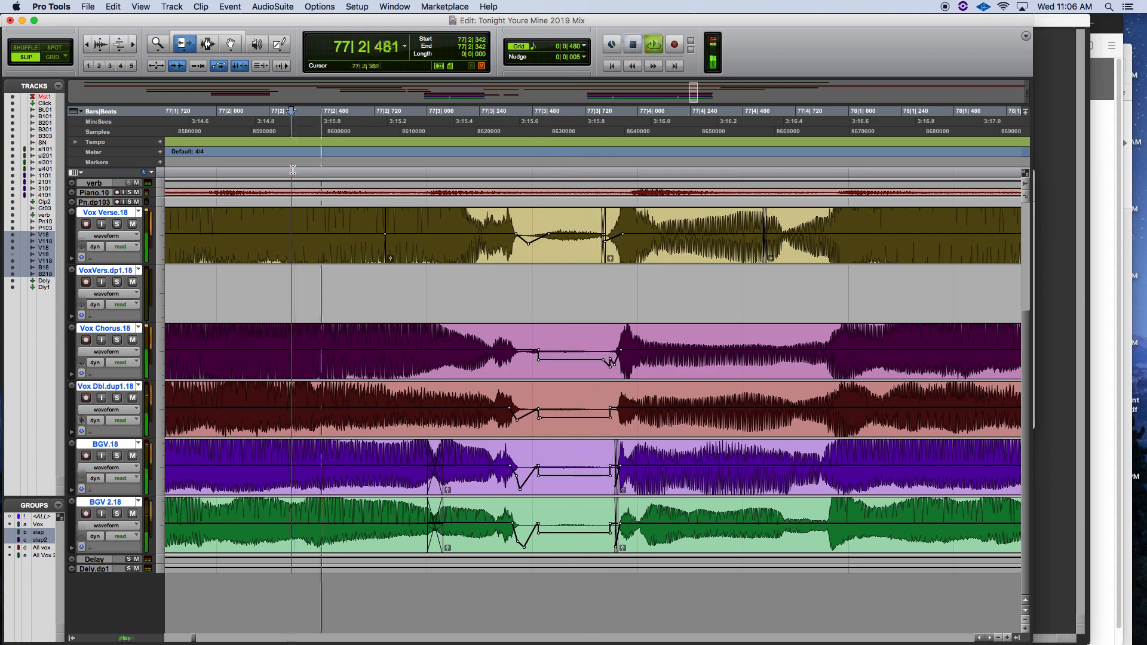
key(space)
key(space)
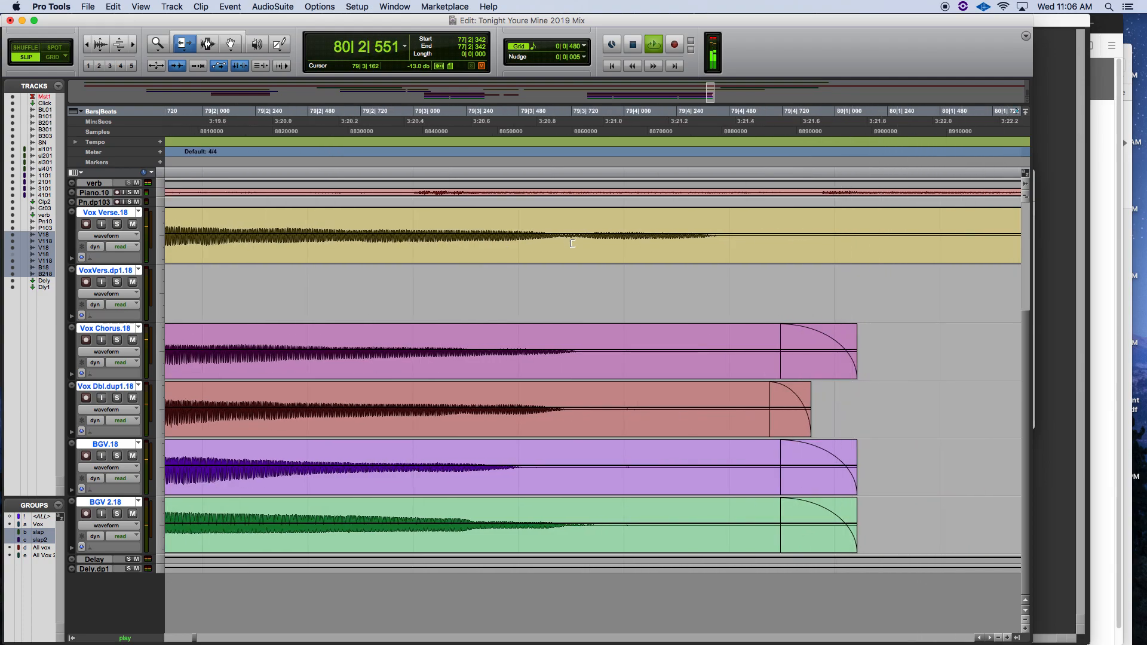
Examine the timing of the stacked vocals from the chorus start at 64|3|419 to the word ending around 65|3|173
click(87, 45)
click(88, 44)
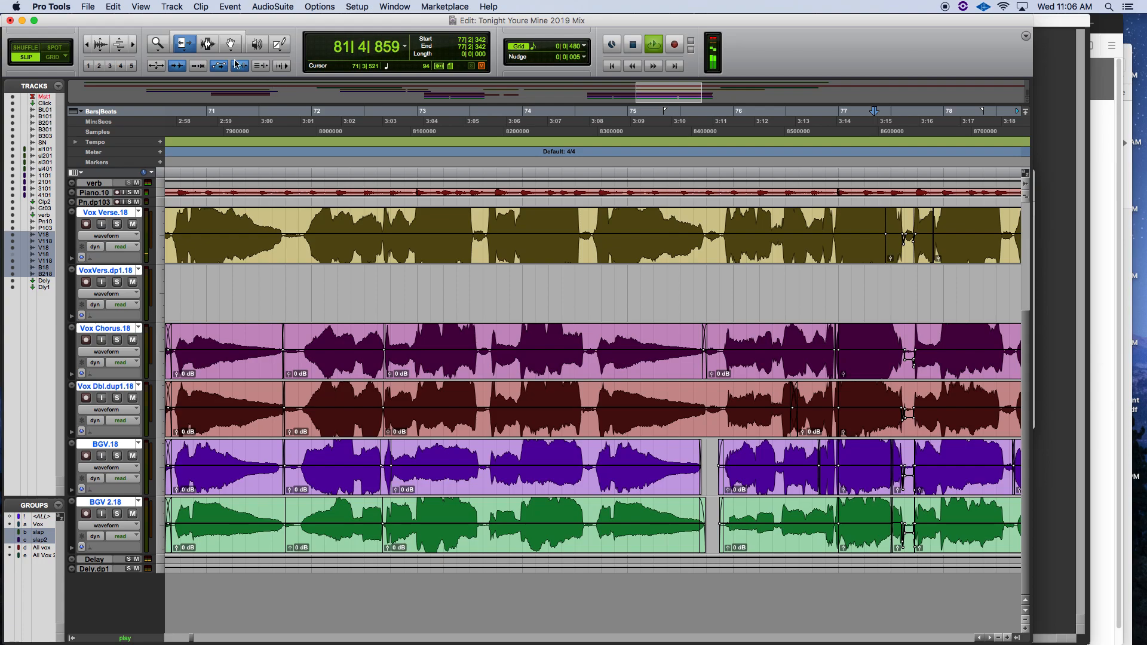
click(213, 47)
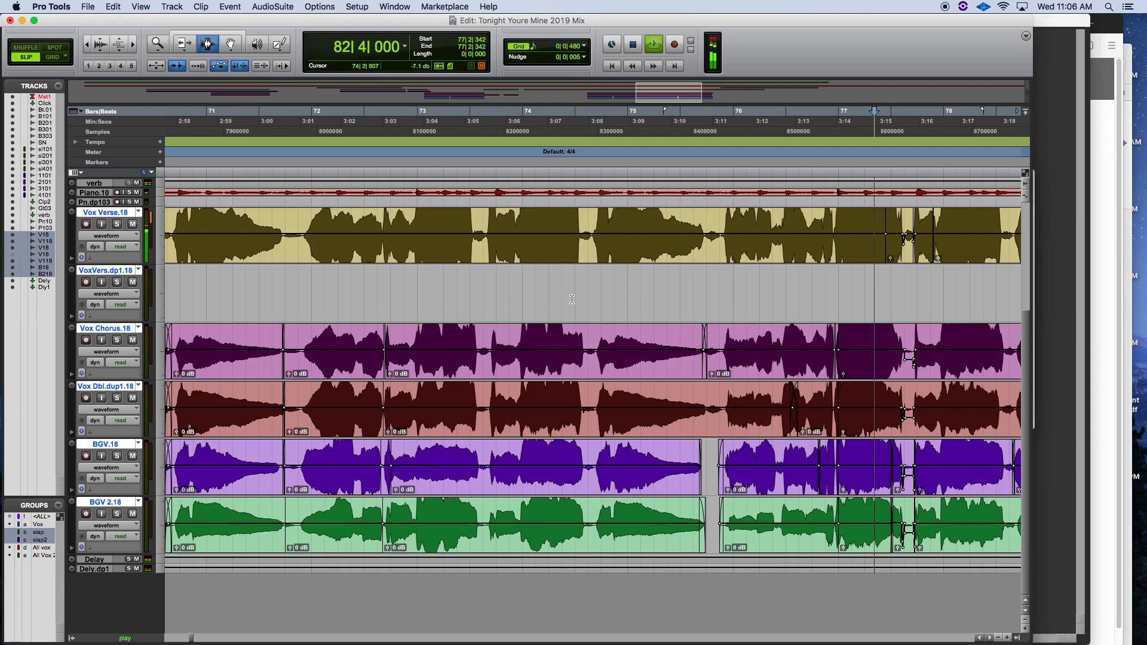
scroll(573, 297, left, 15)
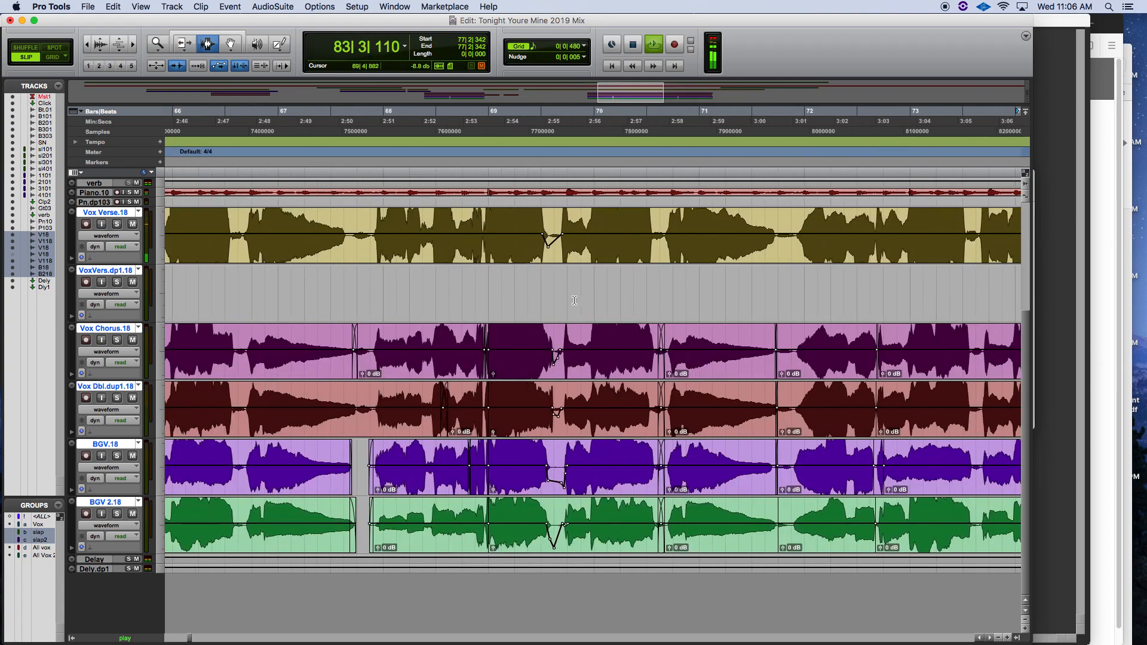
key(space)
key(super+bracketright)
key(super+bracketright)
key(super+bracketright)
key(super+bracketright)
key(super+bracketright)
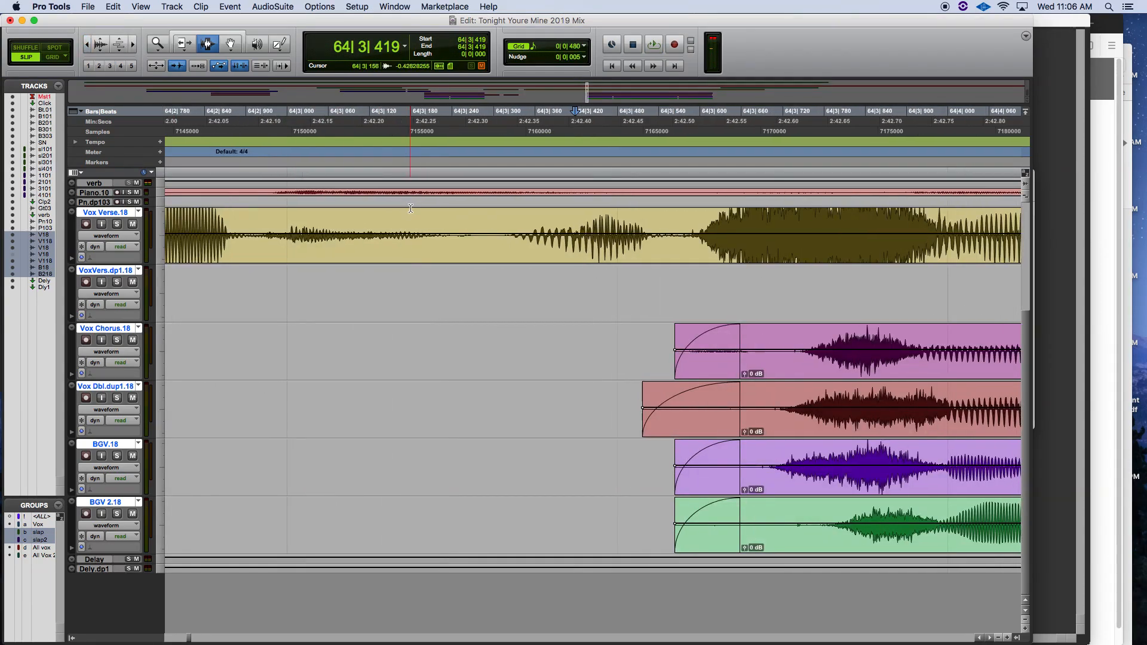
scroll(411, 209, right, 5)
scroll(418, 209, right, 6)
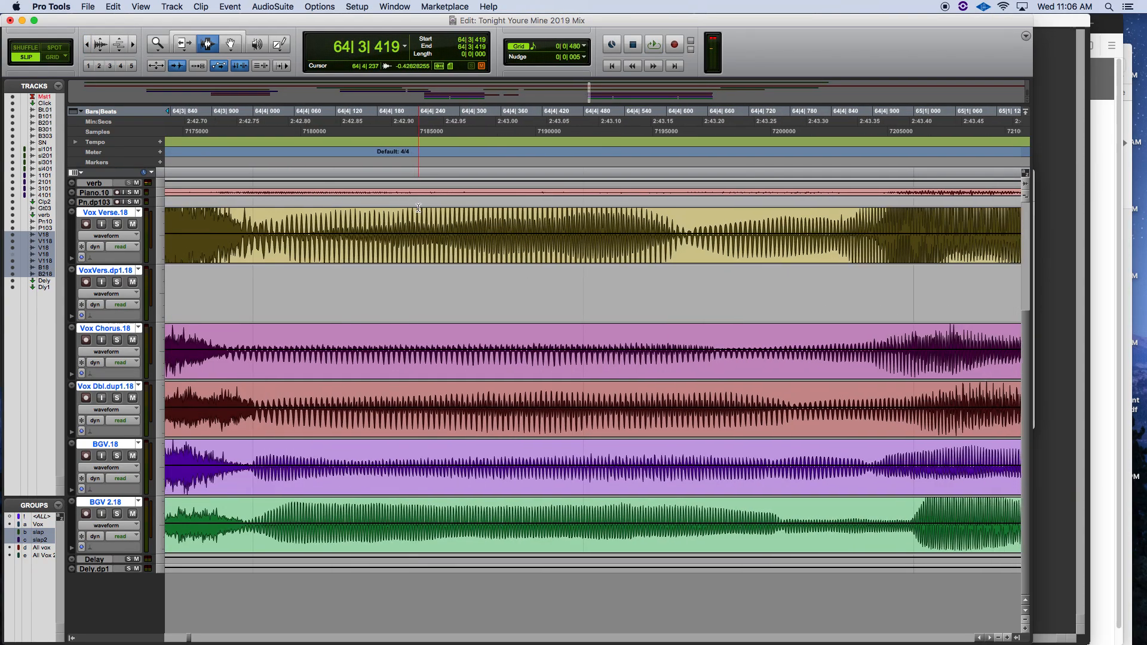
scroll(419, 207, right, 6)
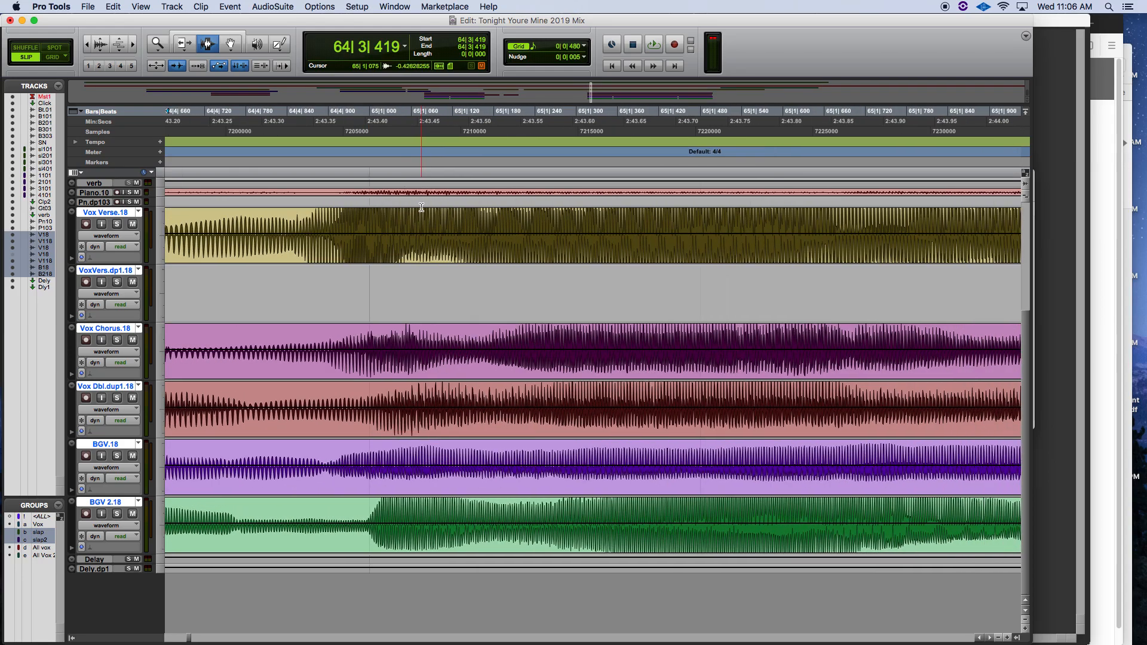
scroll(424, 205, right, 6)
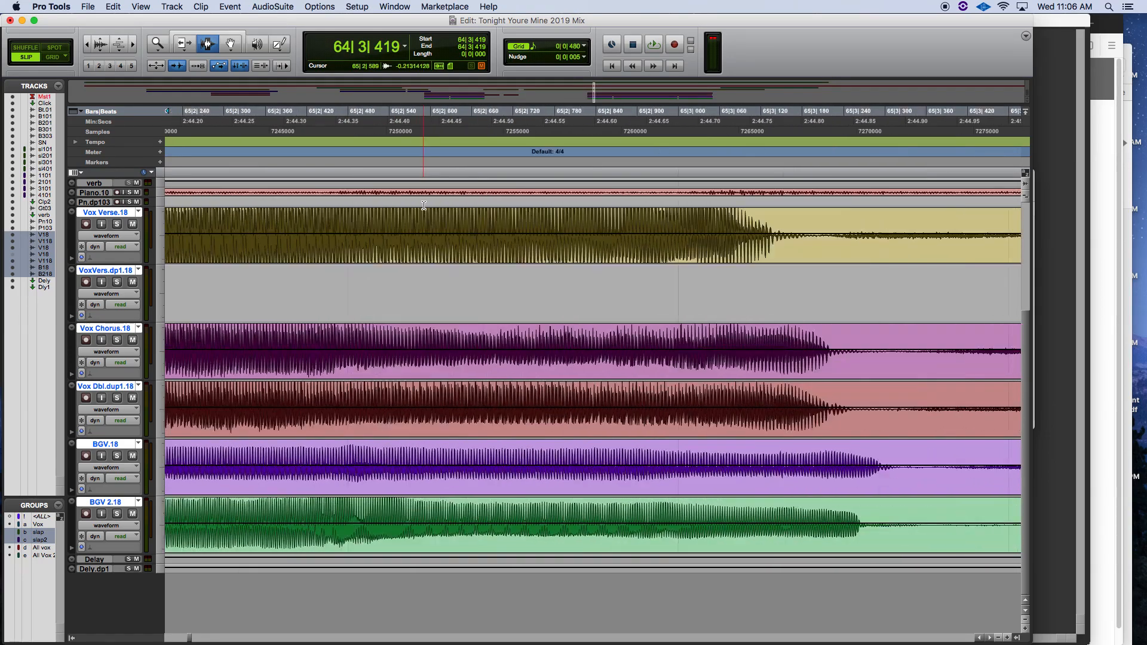
scroll(425, 205, right, 3)
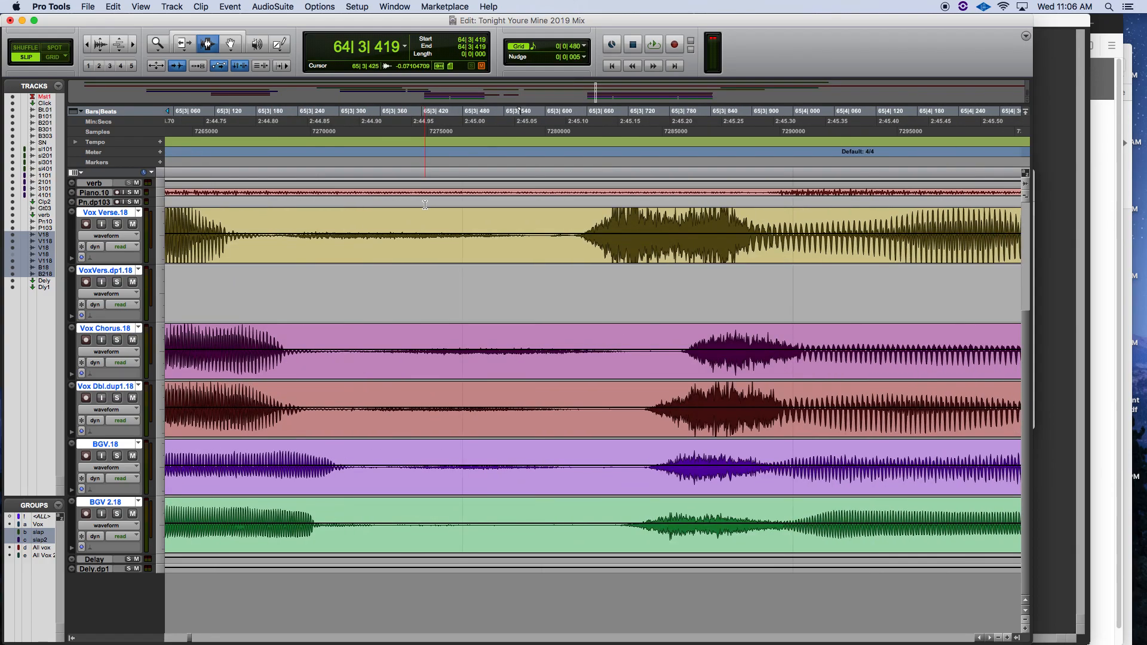
click(249, 367)
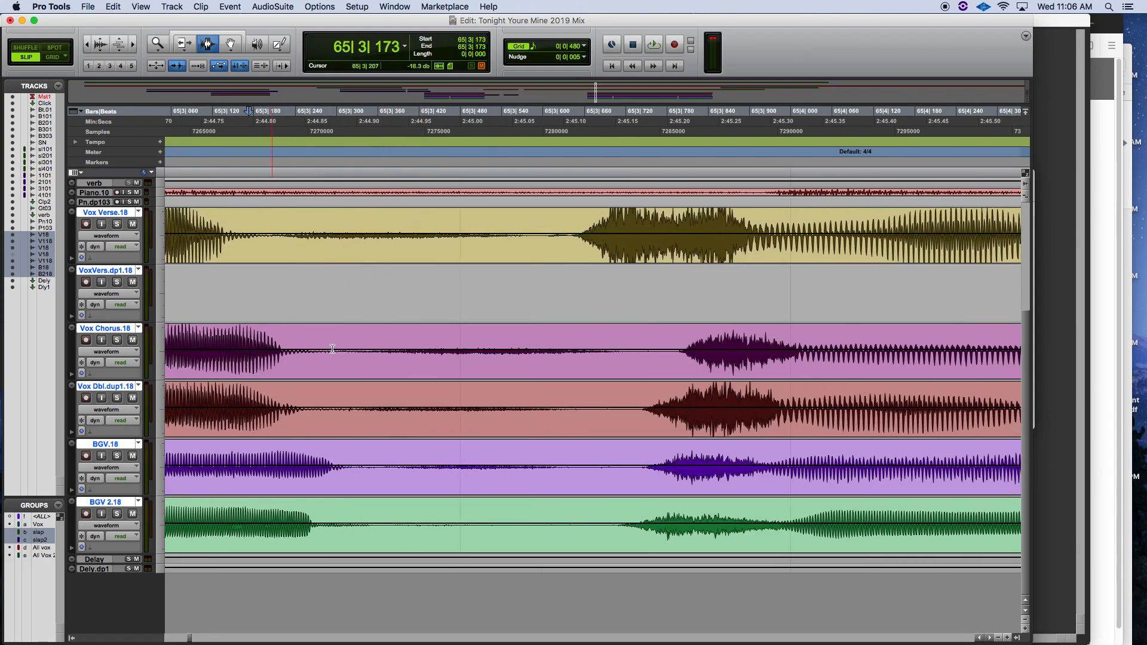
scroll(557, 352, right, 1)
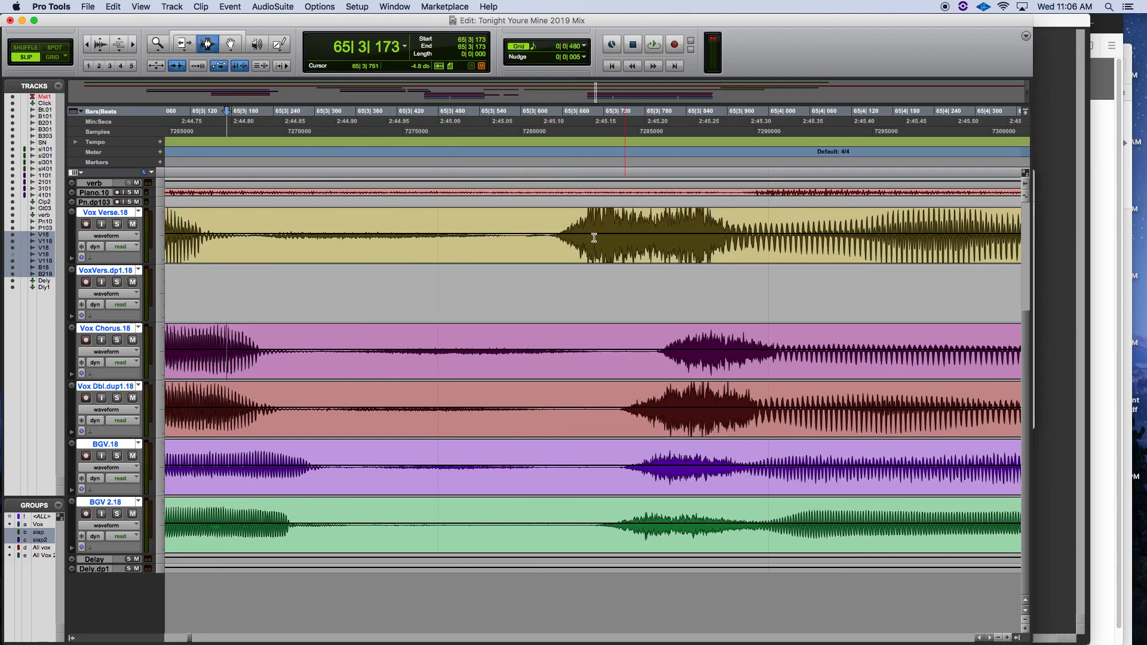
Lower the clip gain from 65|3|314 to 65|3|725 on the Vox Chorus, Vox Dbl and both BGV tracks
key(space)
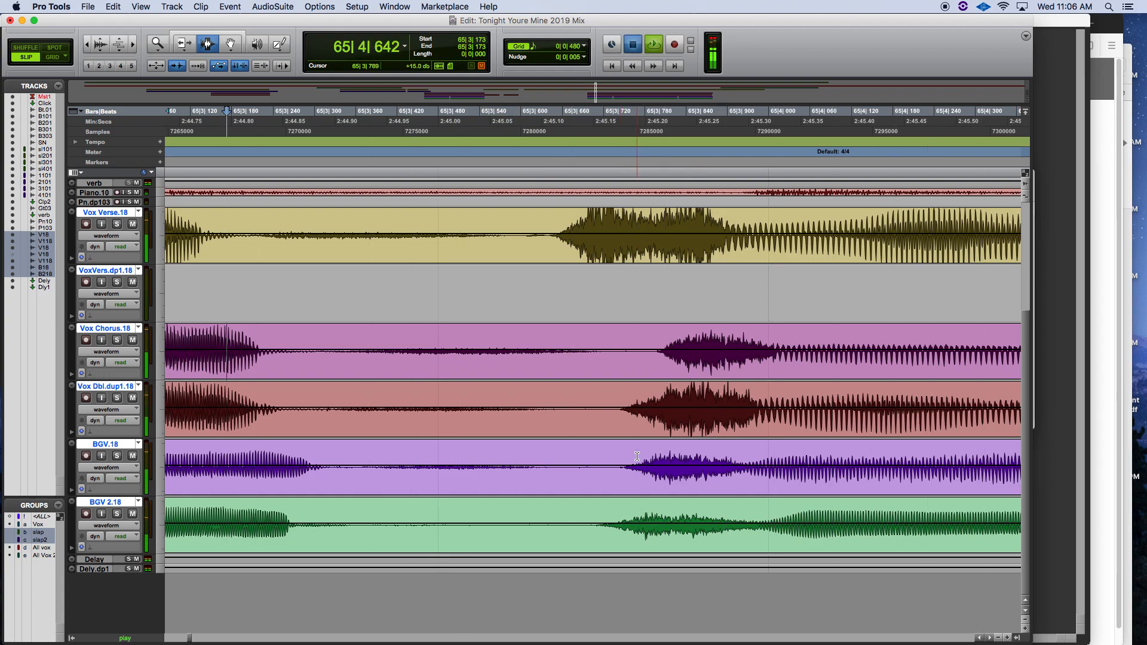
key(space)
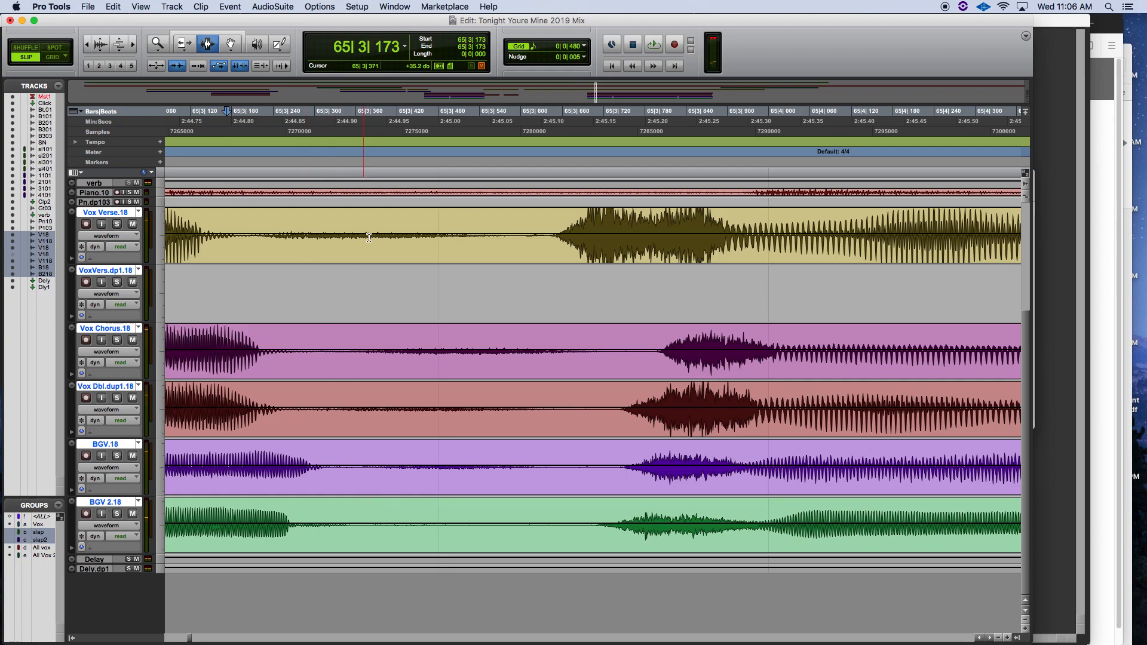
drag(324, 374, 606, 373)
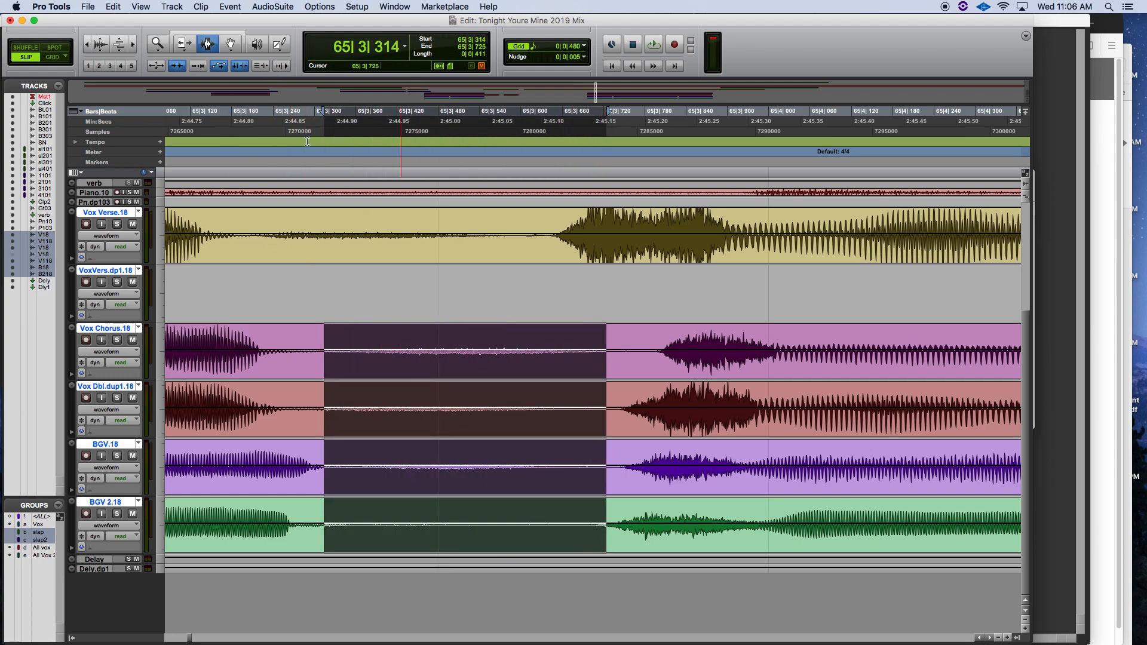
click(196, 39)
drag(429, 358, 428, 370)
Audition the lowered gap between the words in all vocals from 65|3|104
key(space)
click(179, 169)
key(space)
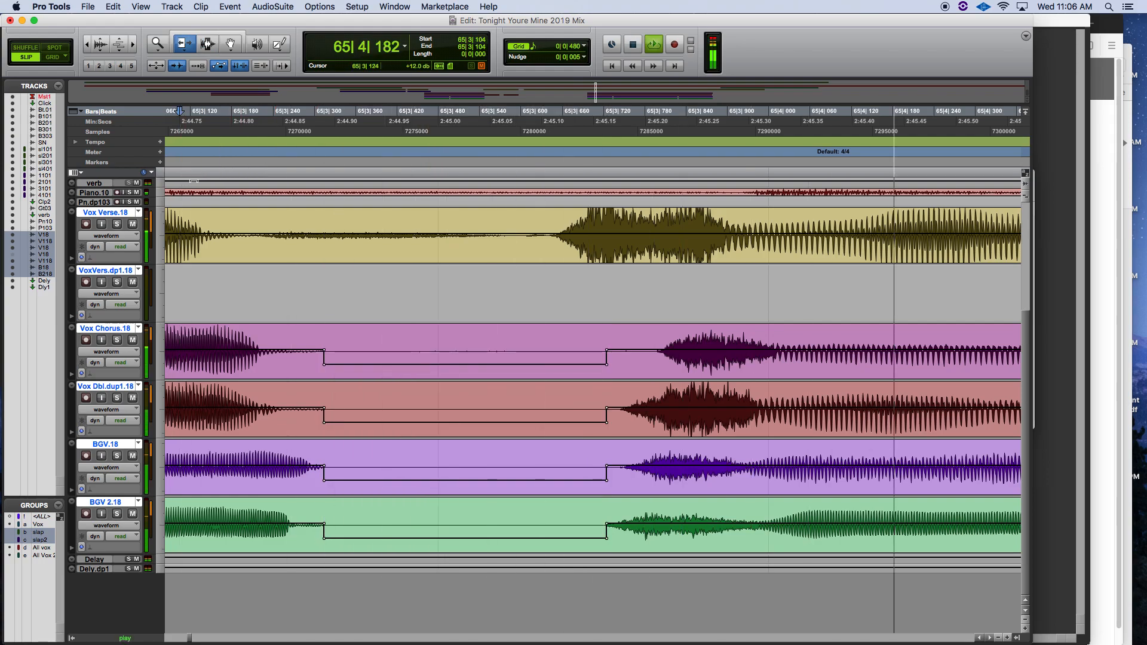
key(space)
key(space)
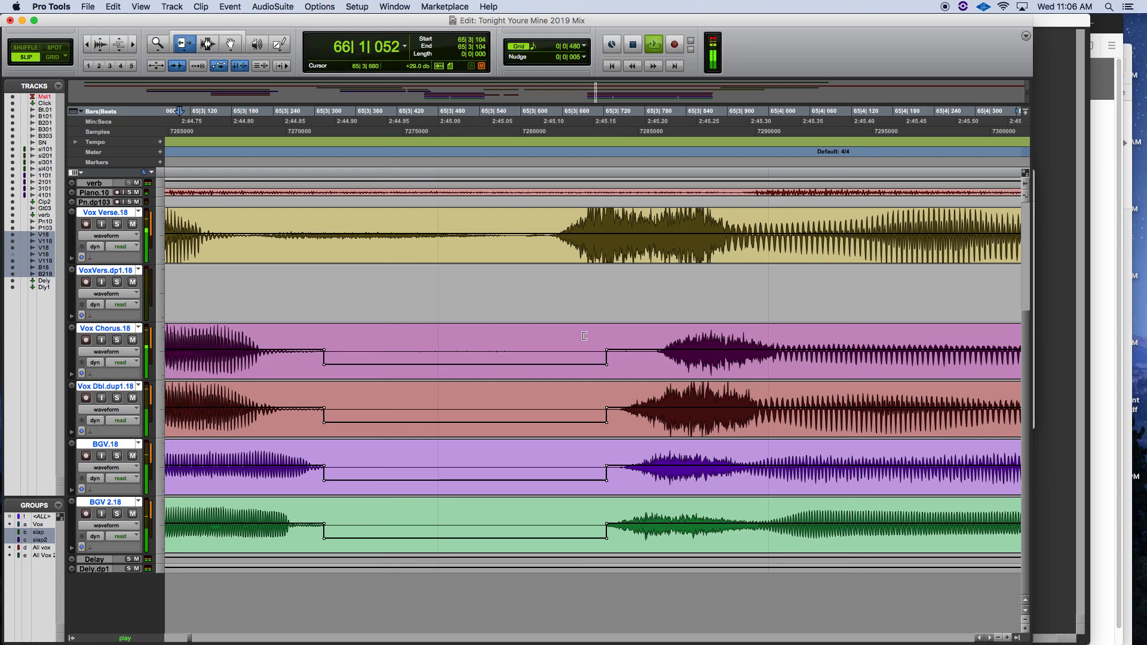
scroll(491, 309, left, 2)
key(space)
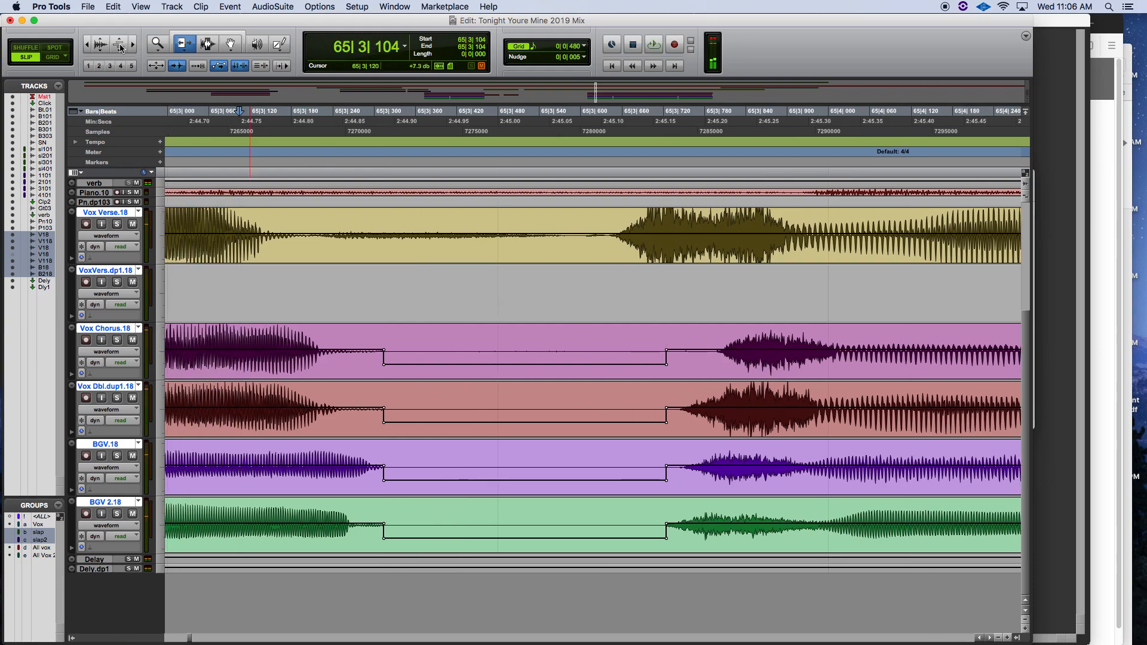
Save the session and play the stacked vocals from 65|2|812
click(88, 45)
click(88, 44)
click(461, 174)
key(super+s)
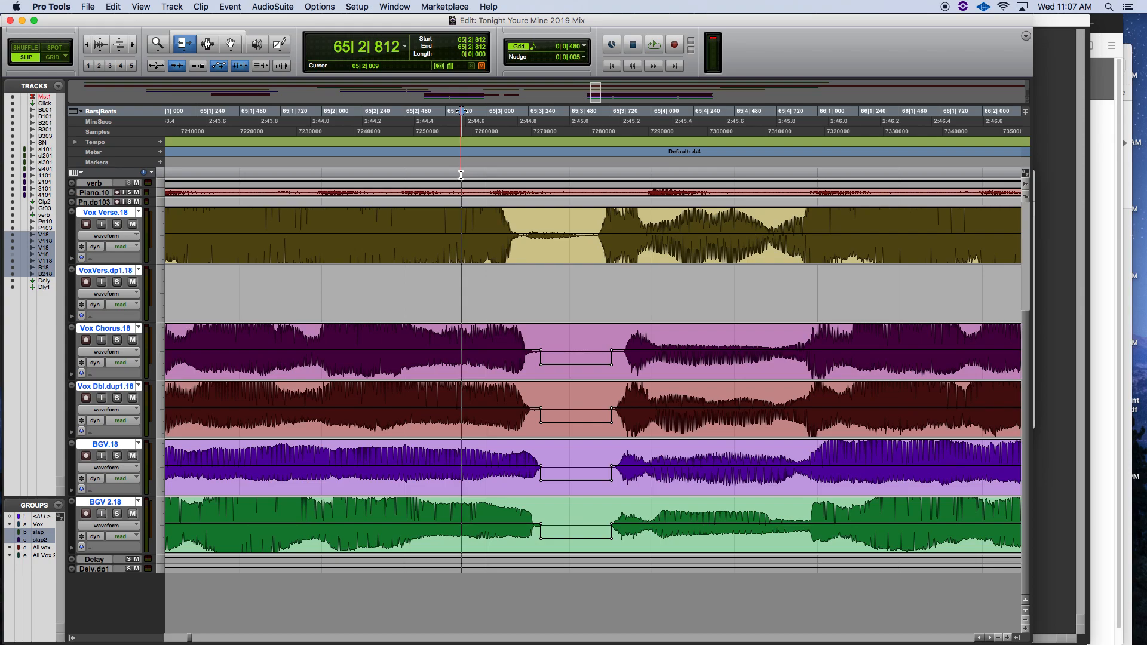
key(space)
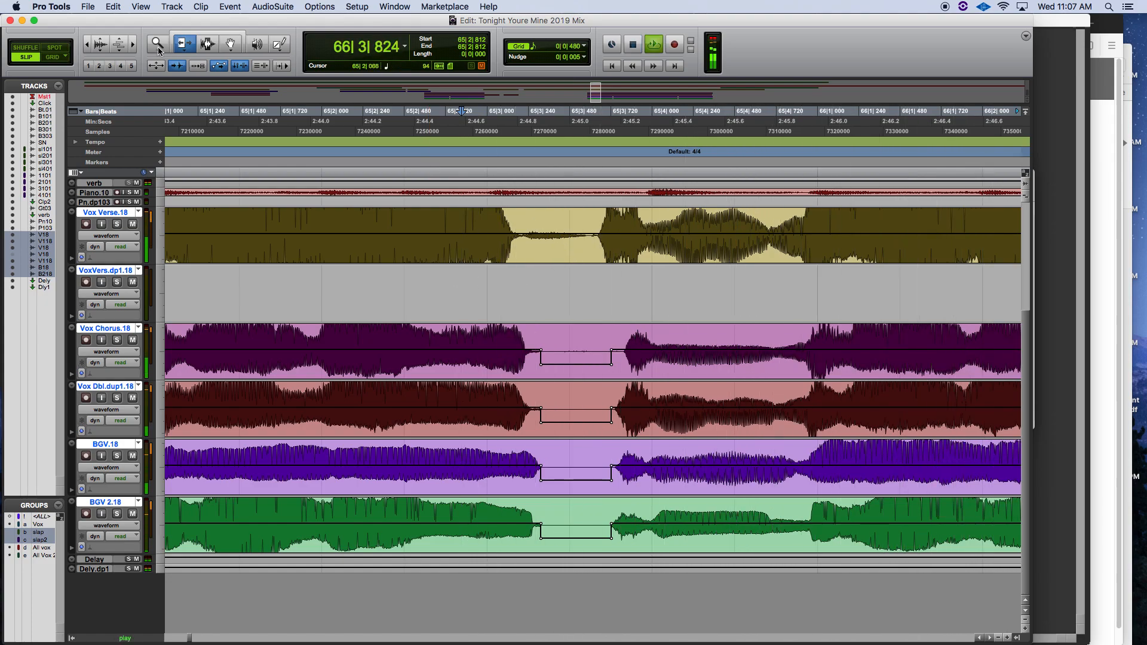
Lower the clip gain from 66|3|383 to 66|3|757 on the Vox Chorus, Vox Dbl and both BGV tracks
click(133, 43)
click(133, 43)
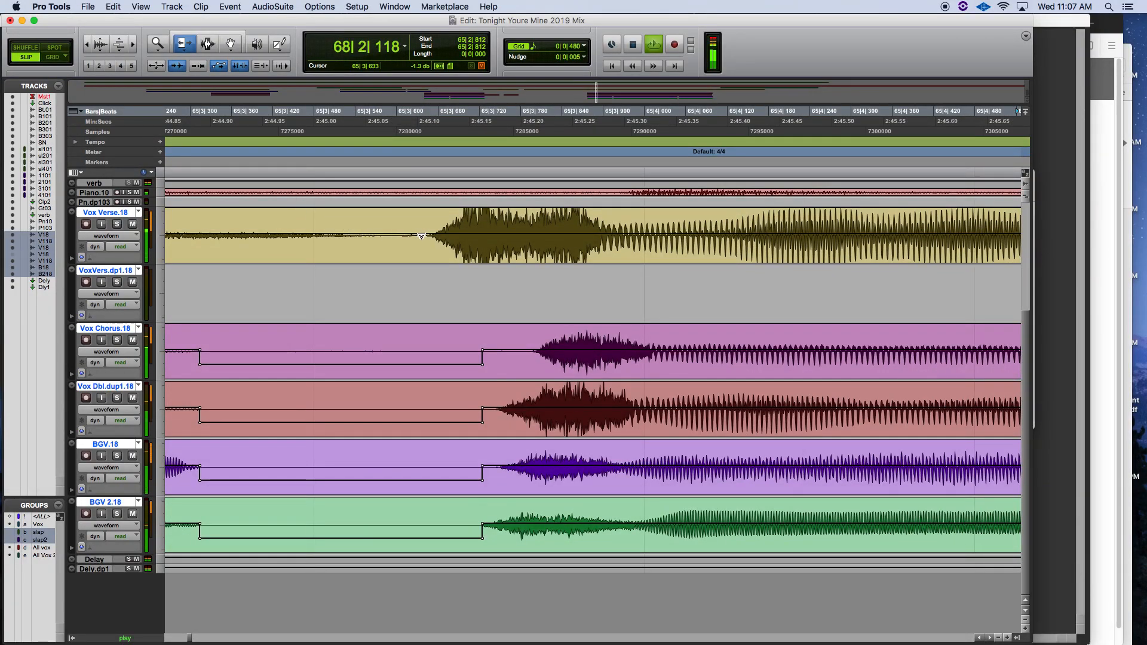
click(89, 45)
click(88, 45)
click(88, 44)
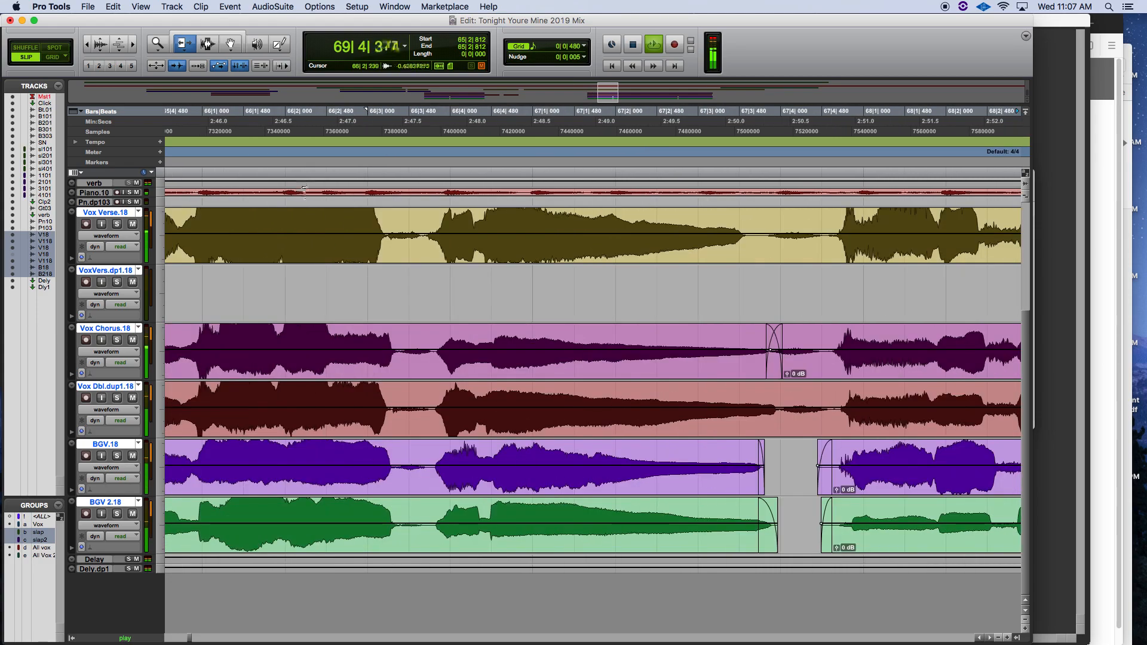
click(207, 44)
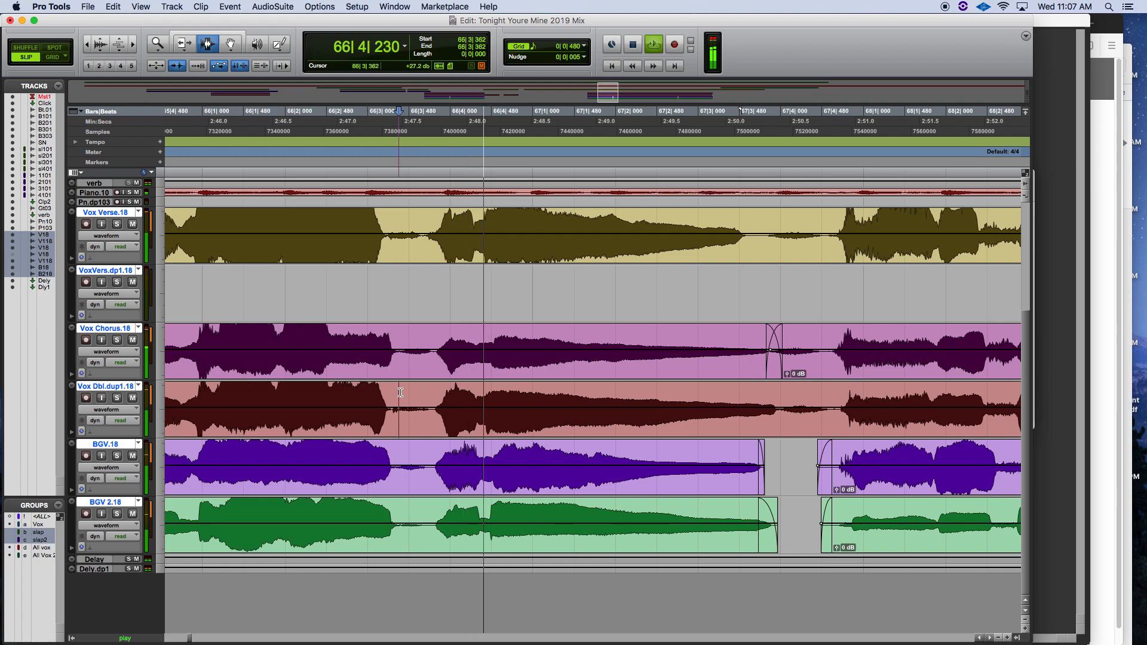
drag(399, 392, 436, 478)
drag(400, 335, 433, 524)
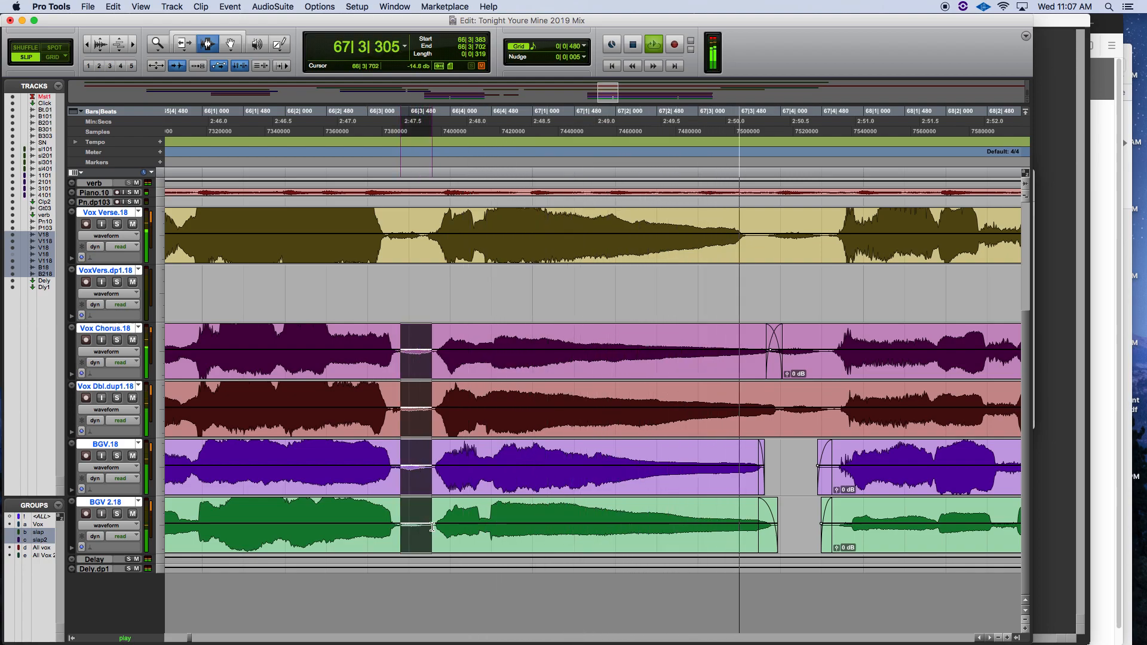
click(183, 44)
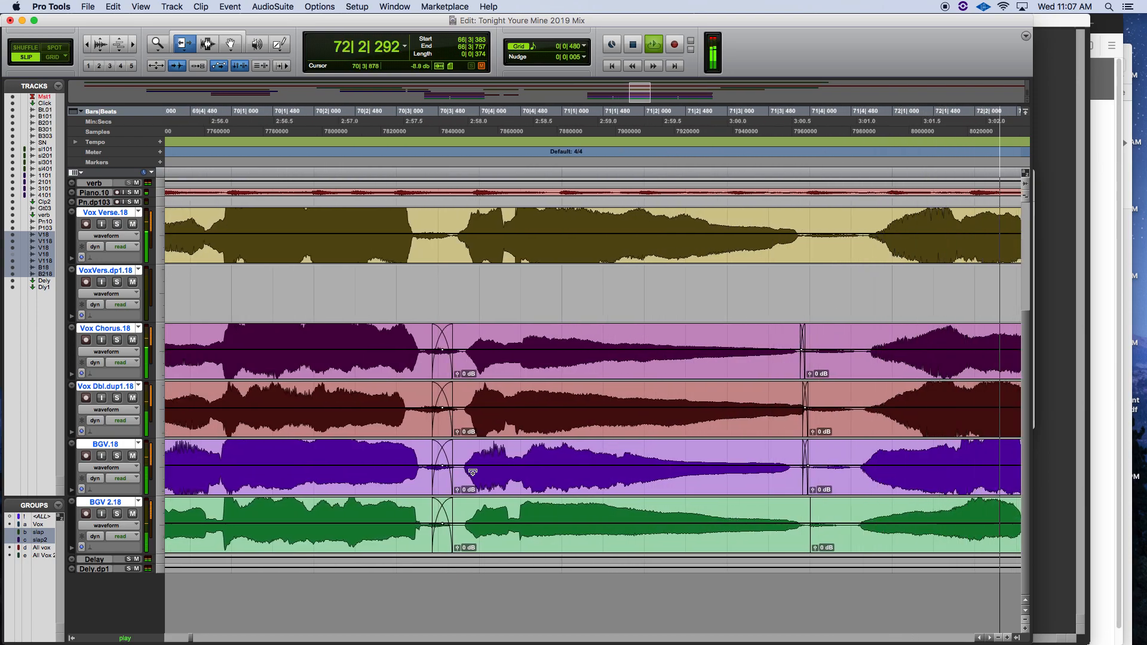
Lower the clip gain across the crossfades from 70|3|309 to 70|3|691 on the Vox Chorus, Vox Dbl and both BGV tracks
click(207, 43)
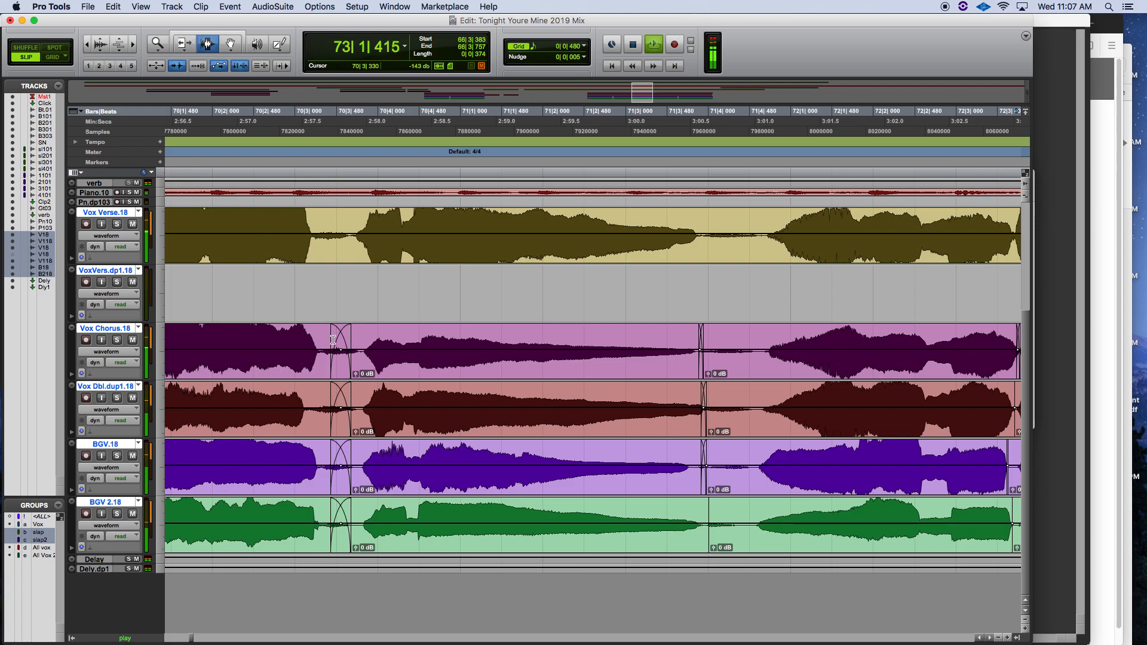
drag(322, 361, 354, 516)
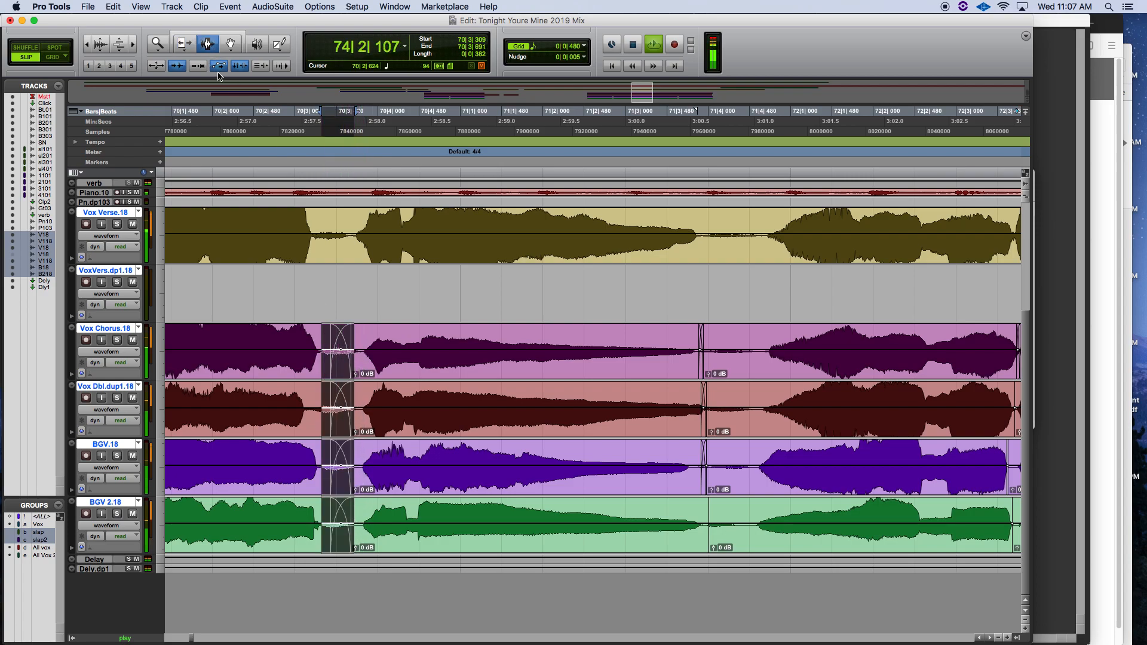
click(192, 48)
drag(337, 353, 341, 358)
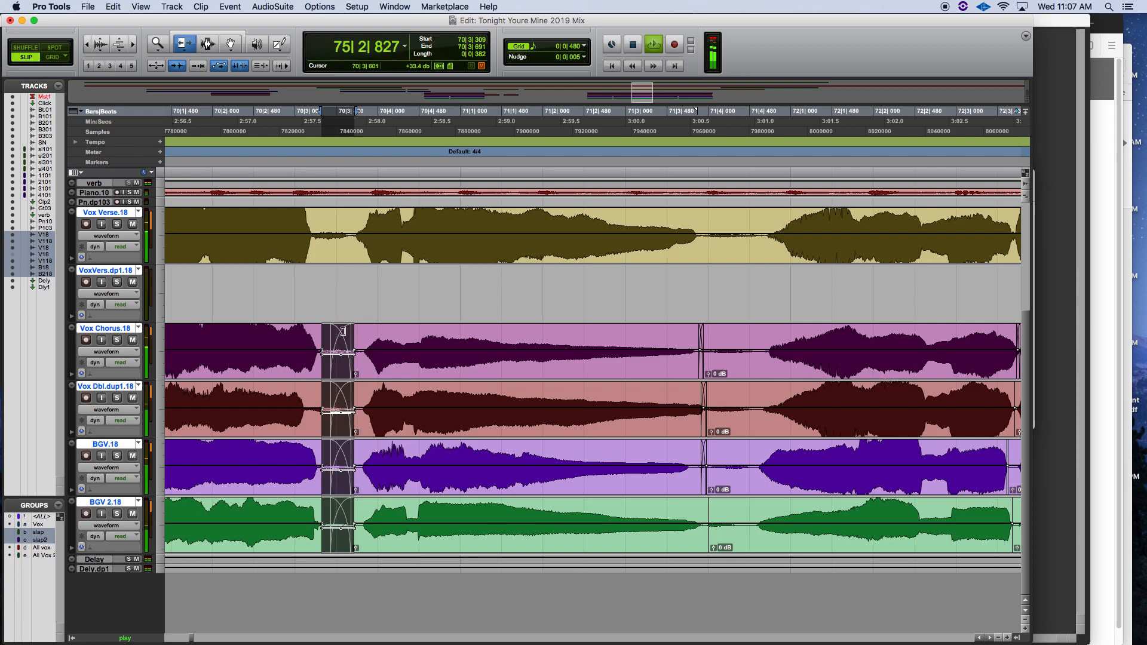
Lower the clip gain from 73|3|320 to 73|3|737 on the Vox Chorus, Vox Dbl and both BGV tracks
scroll(358, 354, right, 3)
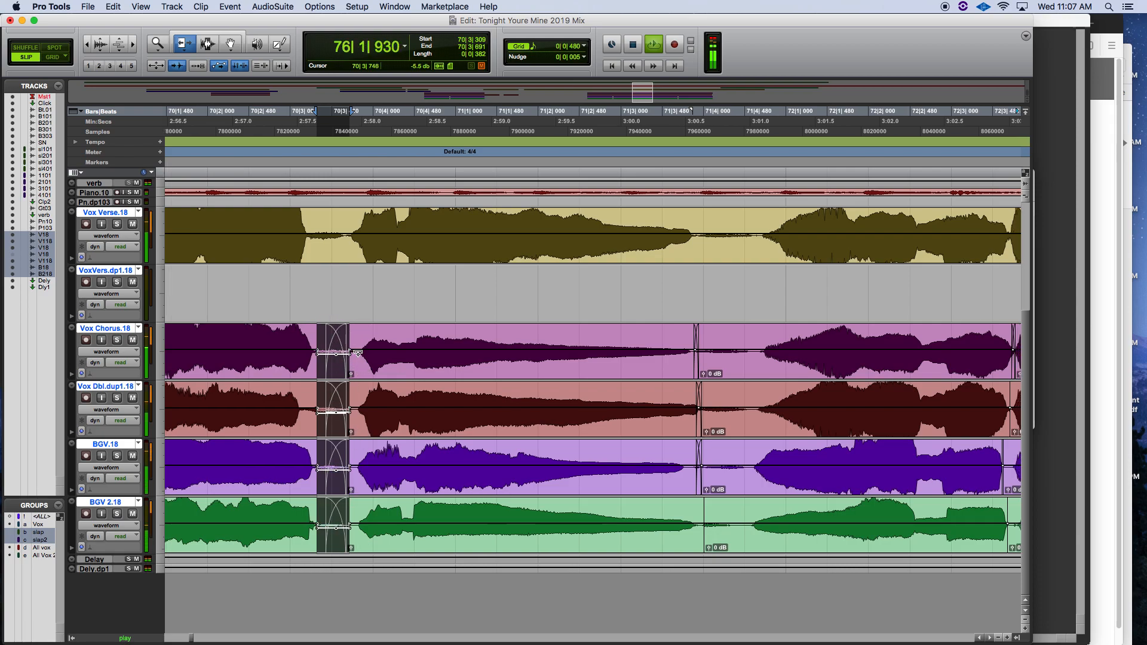
scroll(356, 350, right, 20)
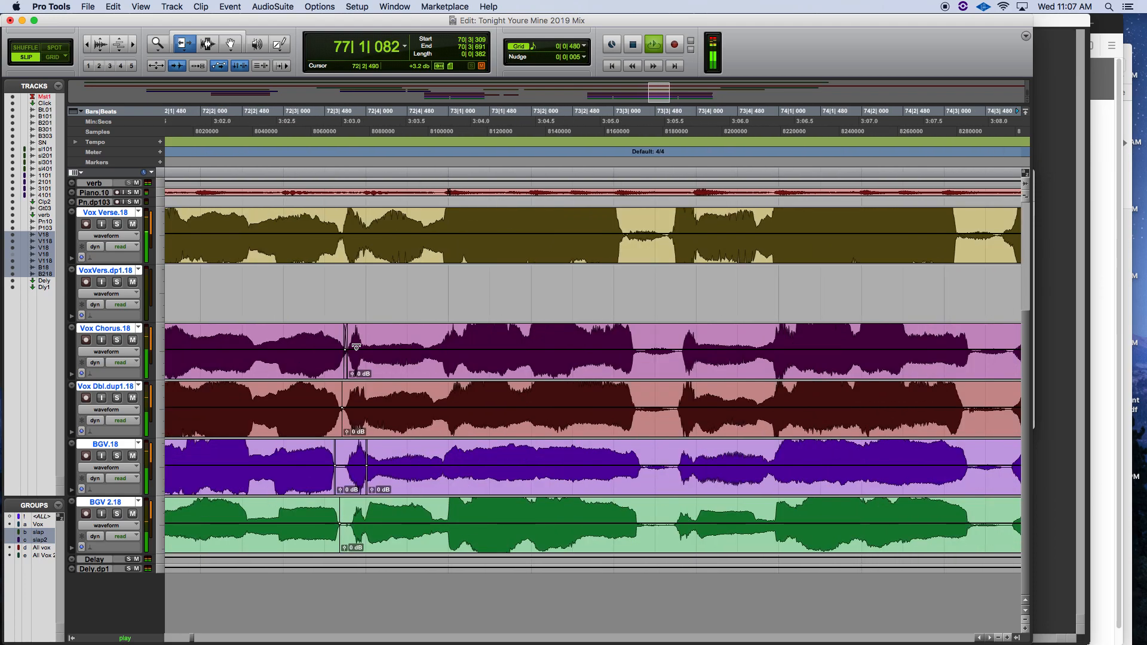
key(F7)
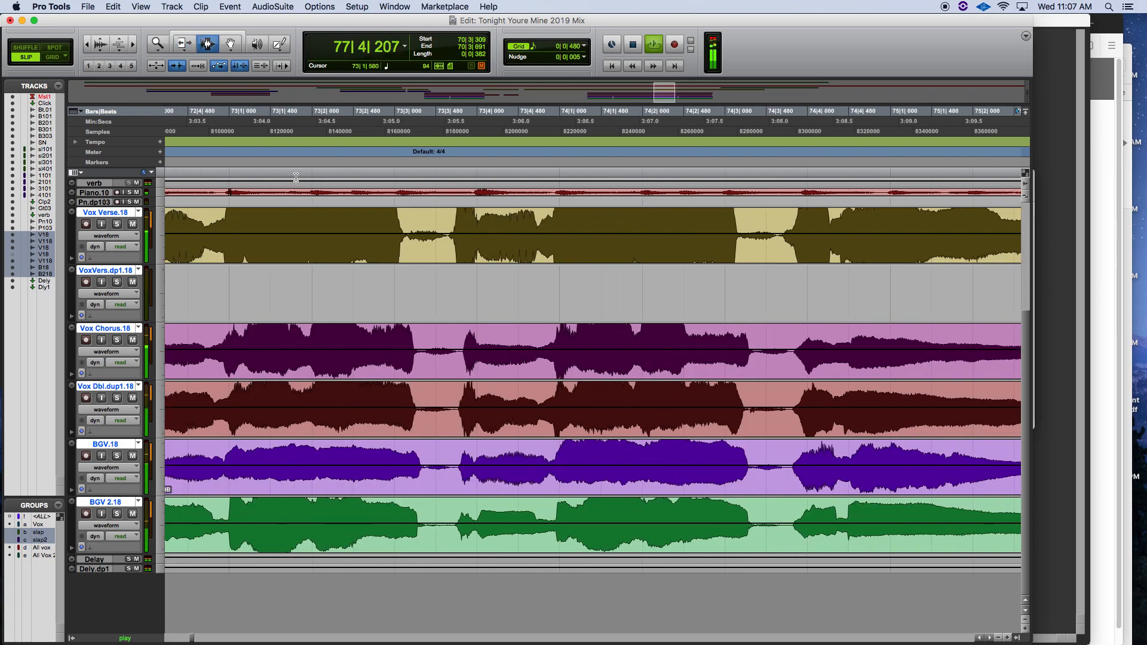
drag(420, 373, 448, 484)
shift+click(436, 520)
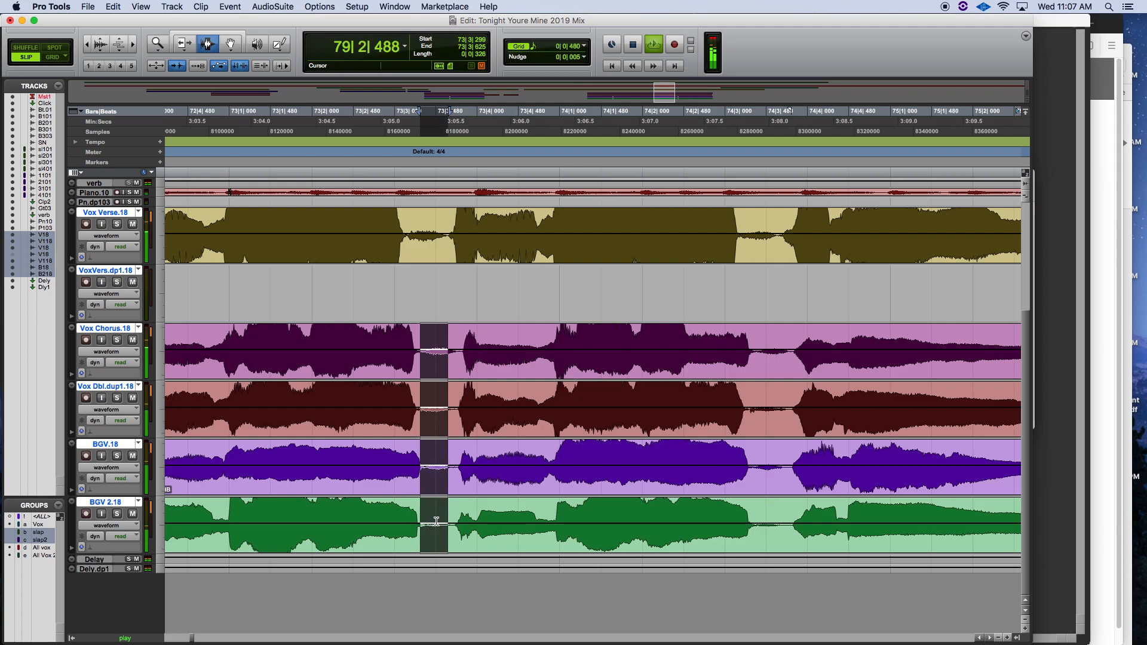
click(185, 45)
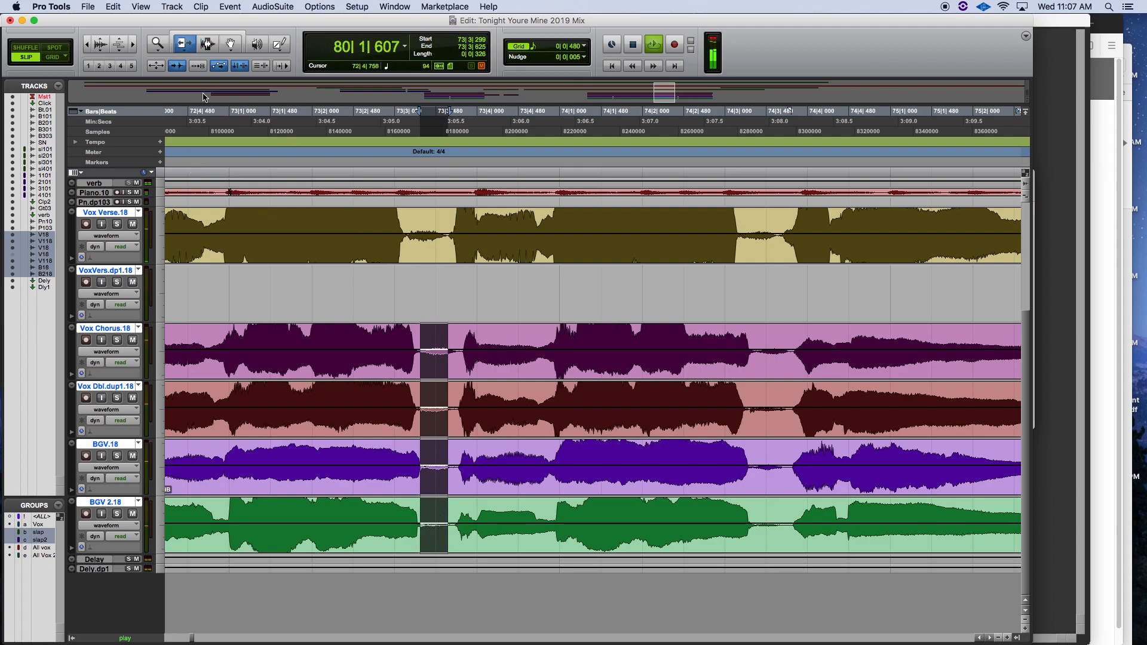
click(207, 45)
click(420, 362)
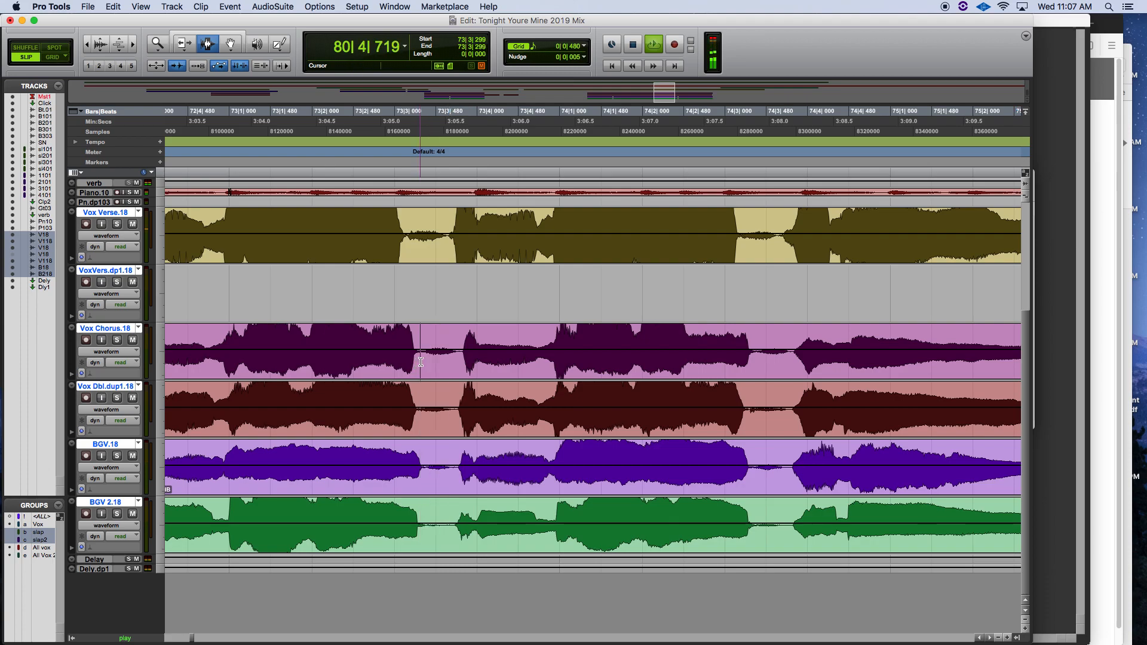
drag(421, 362, 458, 524)
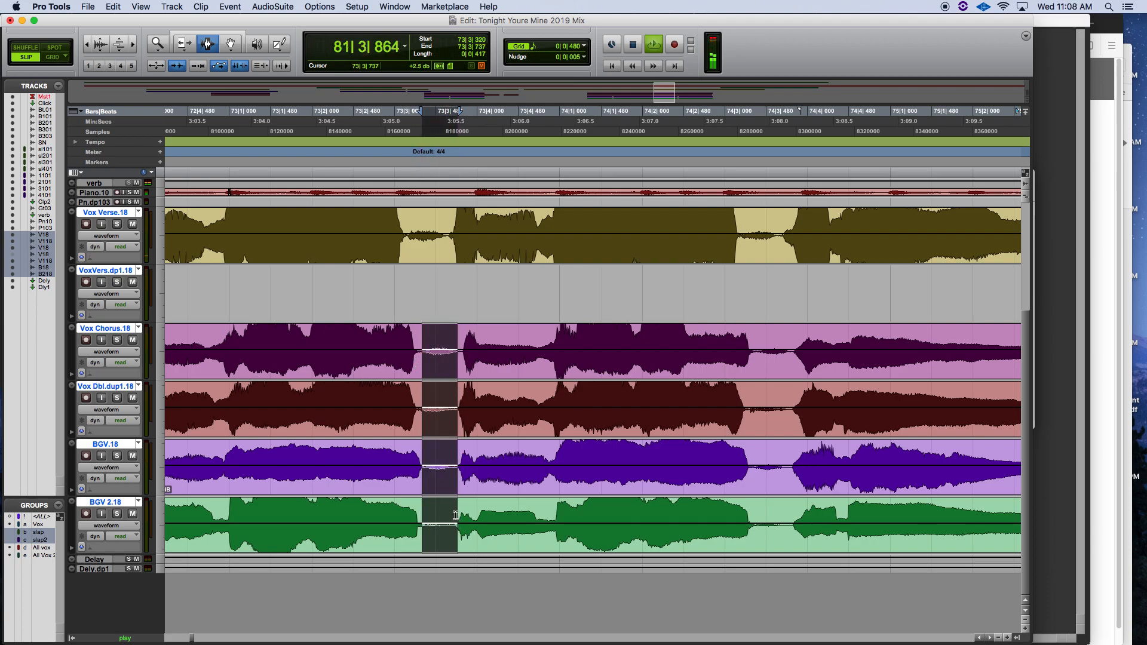
key(F6)
drag(436, 352, 437, 358)
Lower the clip gain from 74|3|319 to 74|3|749 on the Vox Chorus, Vox Dbl and both BGV tracks
click(206, 44)
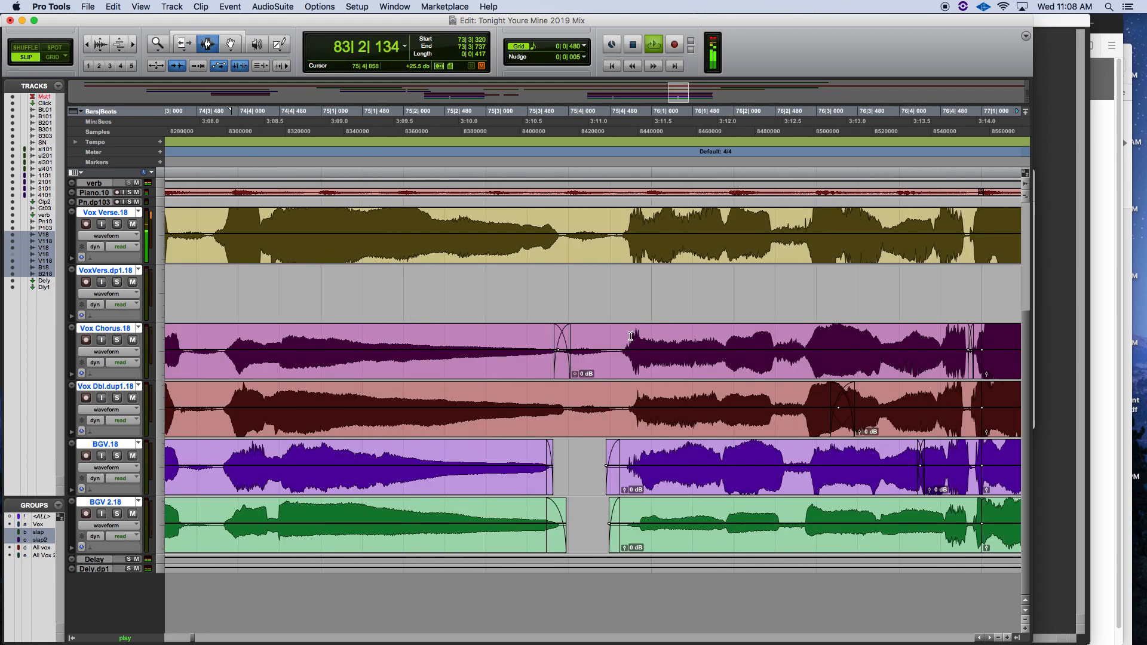
scroll(405, 357, left, 5)
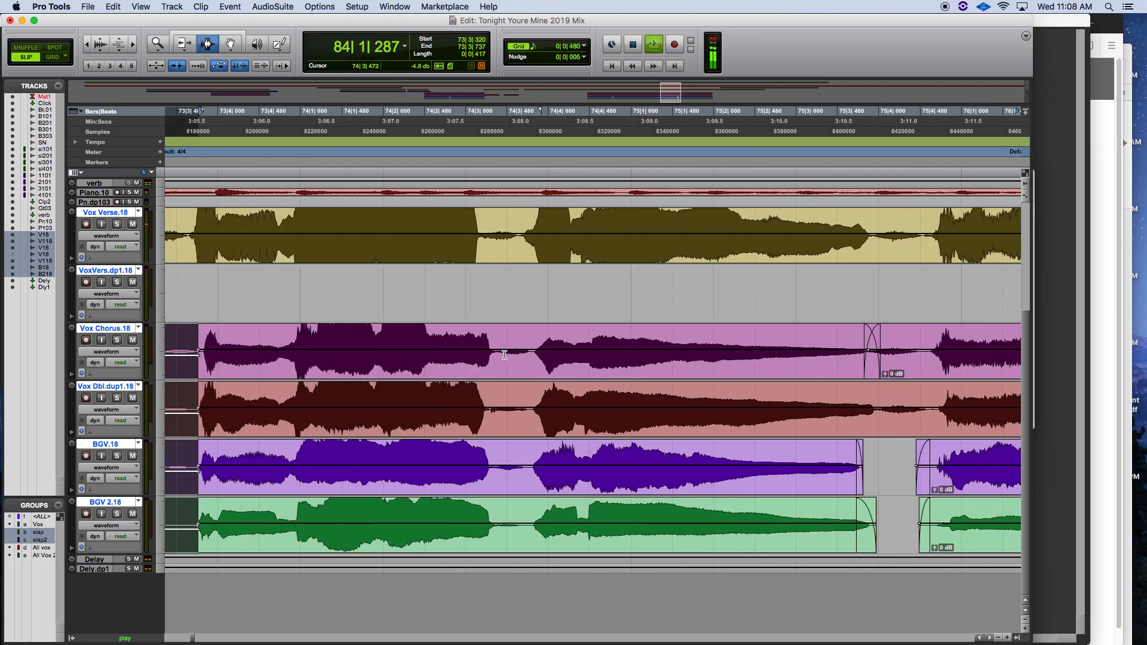
drag(493, 355, 529, 355)
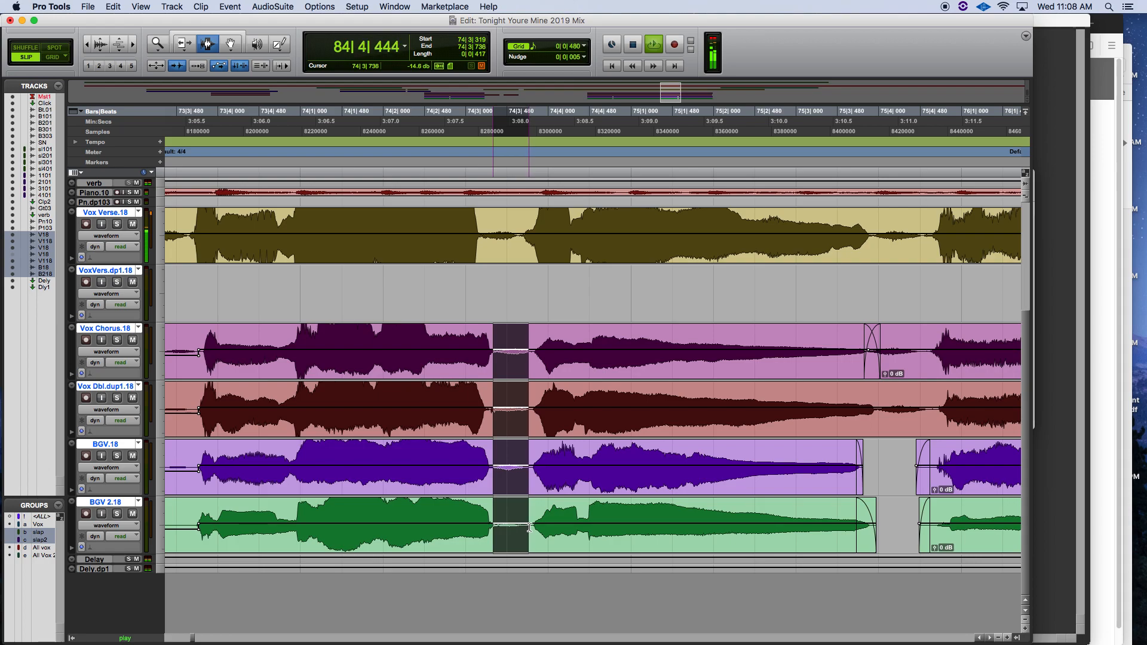
click(191, 48)
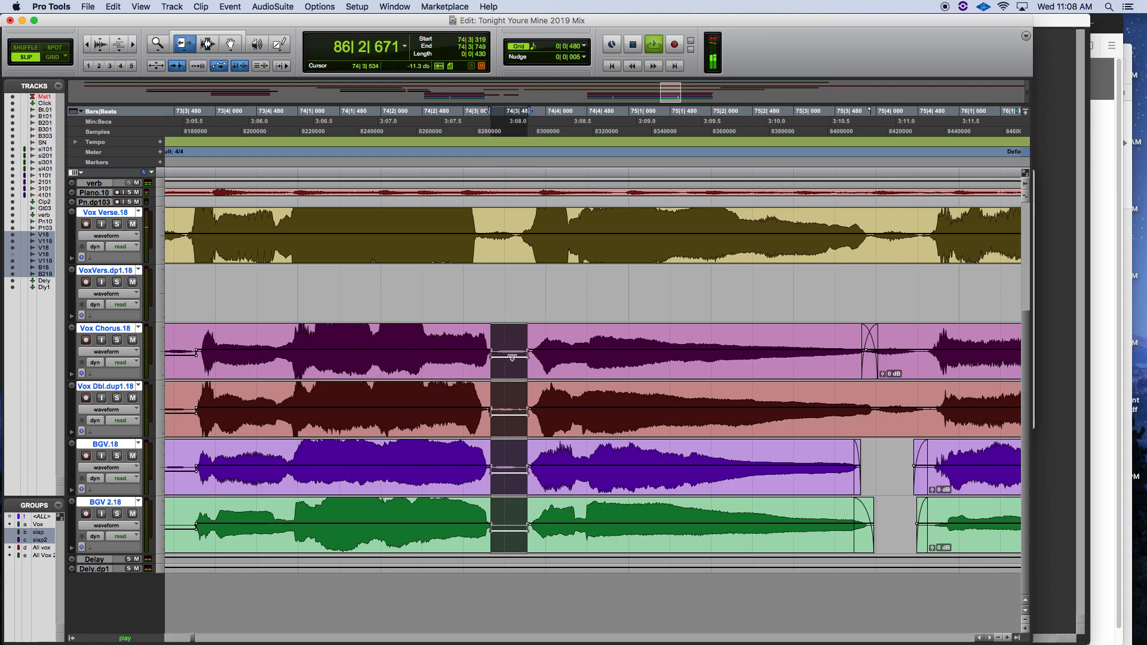
Lower the clip gain from 78|3|273 to 78|3|766 on the Vox Chorus, Vox Dbl and both BGV tracks
scroll(512, 353, right, 10)
scroll(513, 358, right, 20)
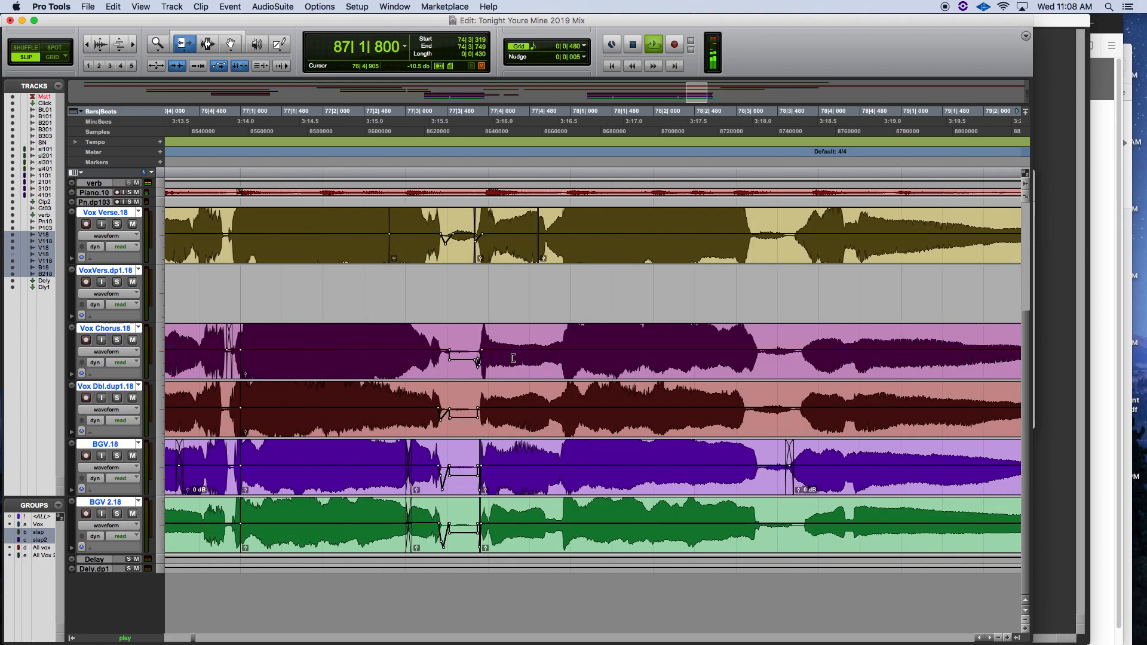
scroll(513, 358, right, 10)
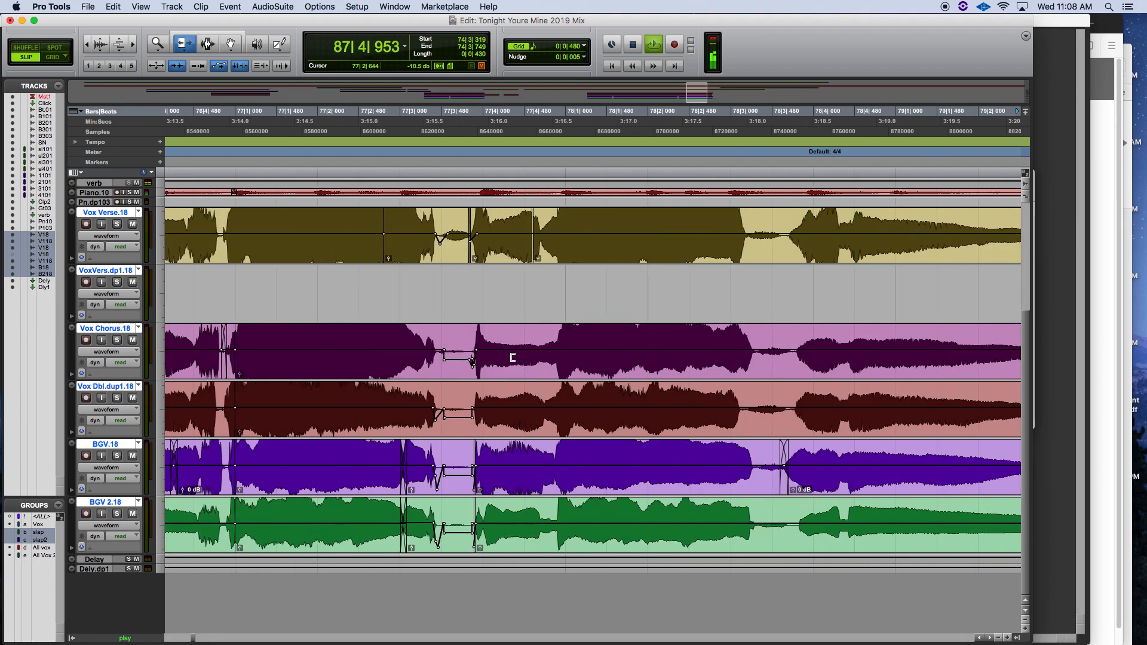
click(213, 46)
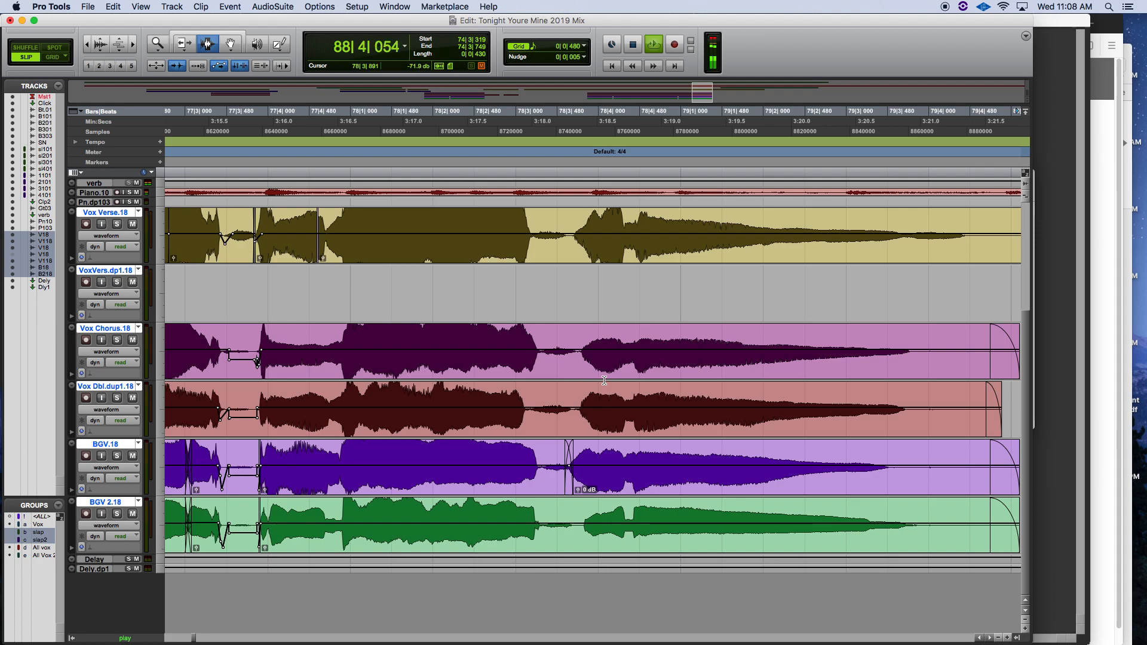
drag(544, 366, 583, 509)
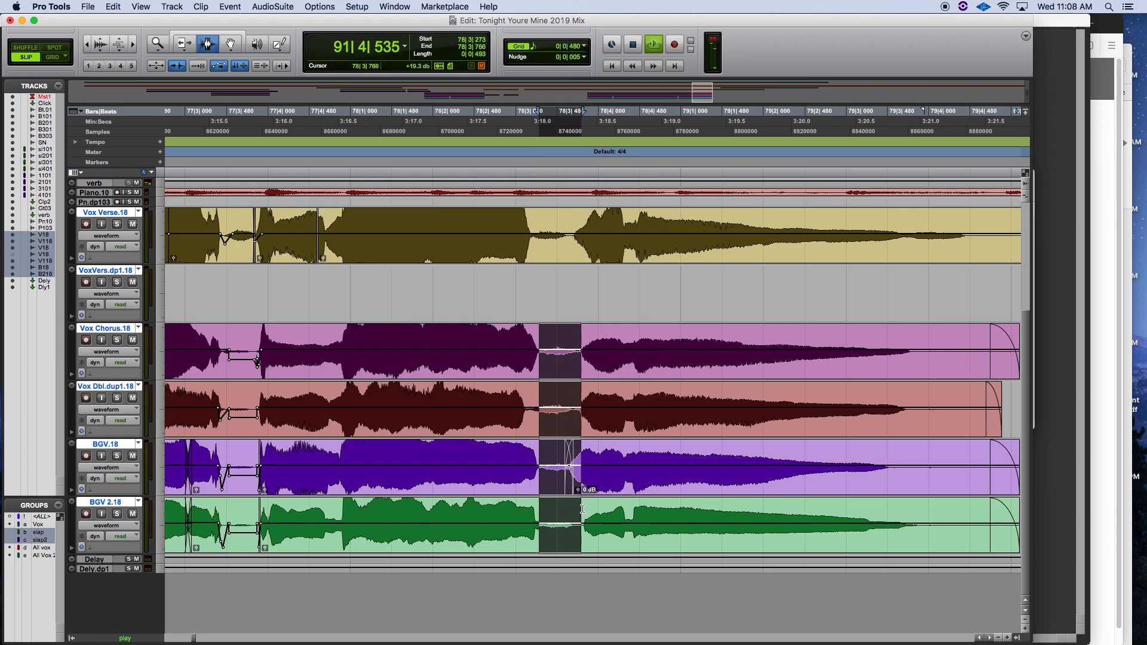
key(F6)
drag(566, 342, 567, 344)
Dip the BGV.18 clip gain to about -15.5 dB beside the crossfade just before 78|3|766 and stop playback
click(232, 45)
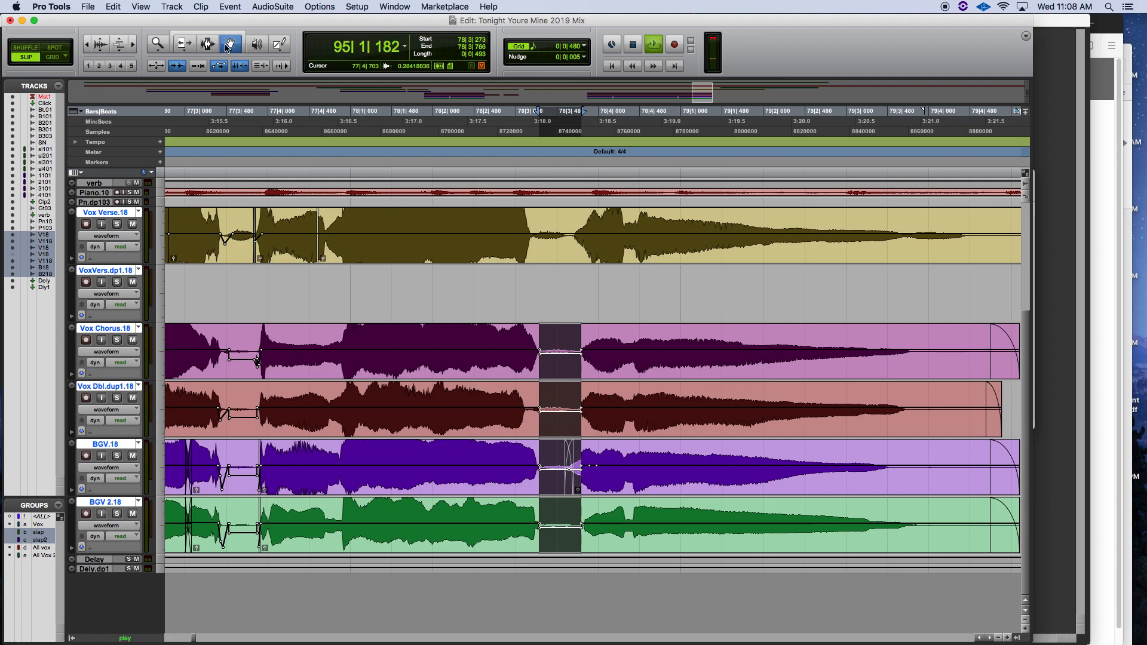
click(207, 44)
click(535, 410)
click(232, 44)
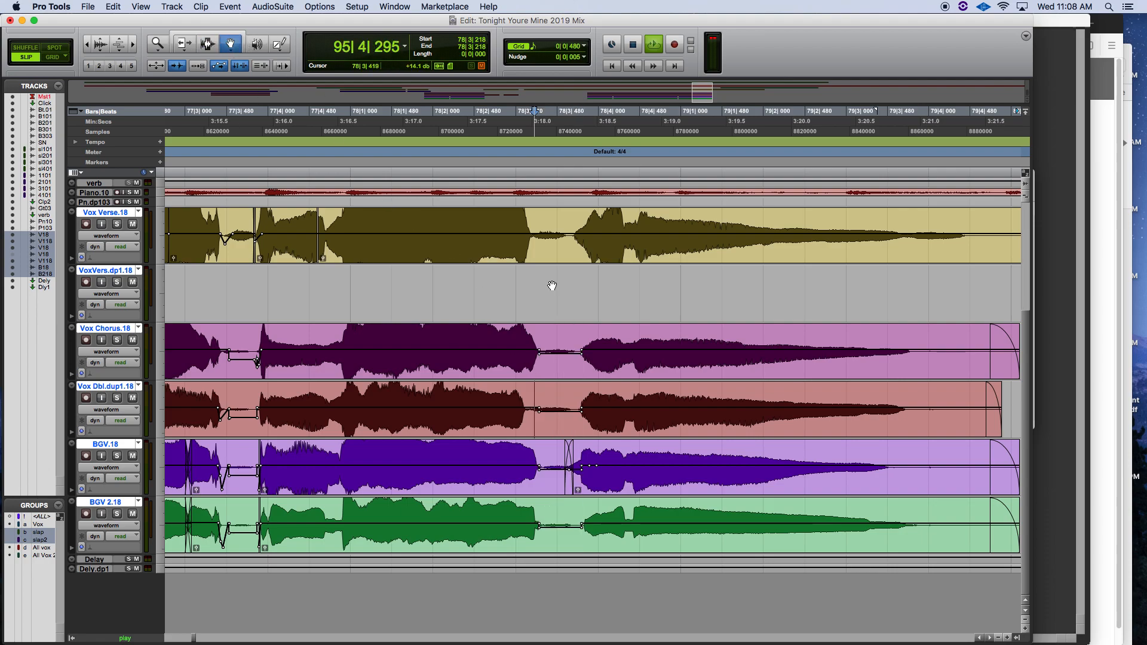
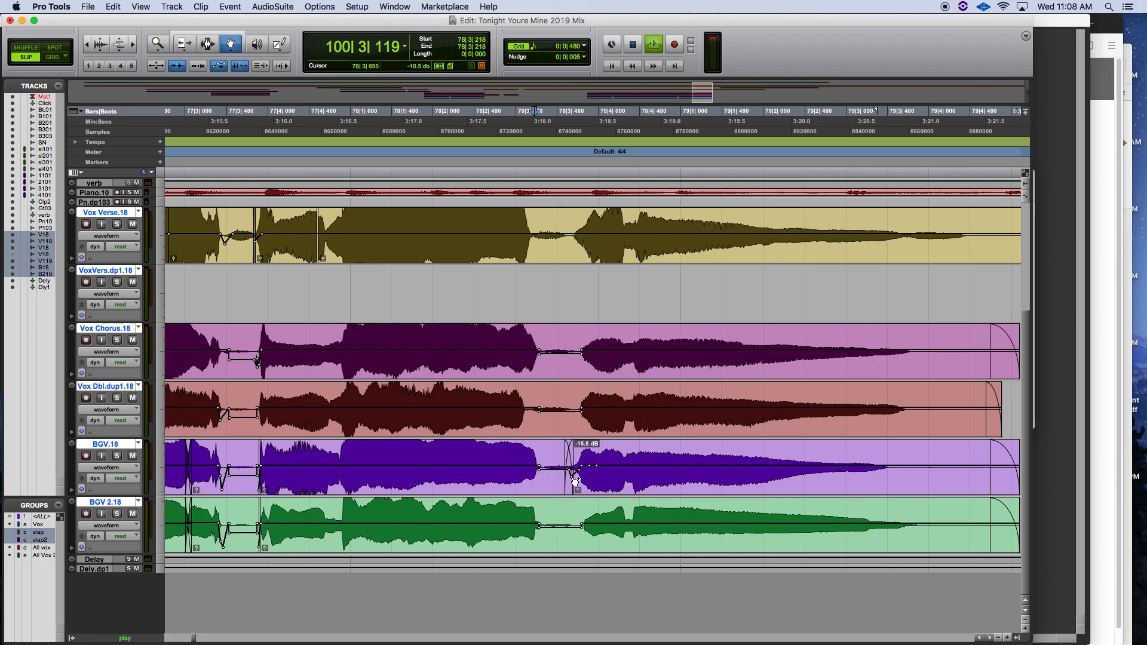
key(space)
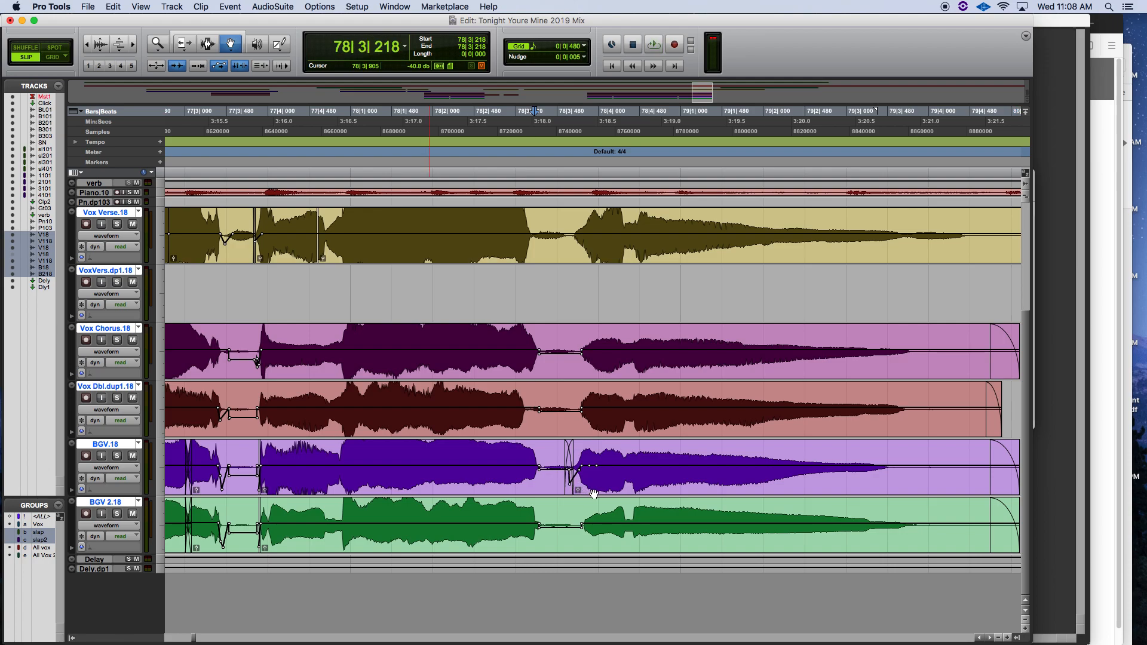
Play back the vocals repeatedly from 78|3|218 to check the gap edits
key(space)
key(space)
key(space)
key(space)
key(space)
key(space)
key(space)
key(space)
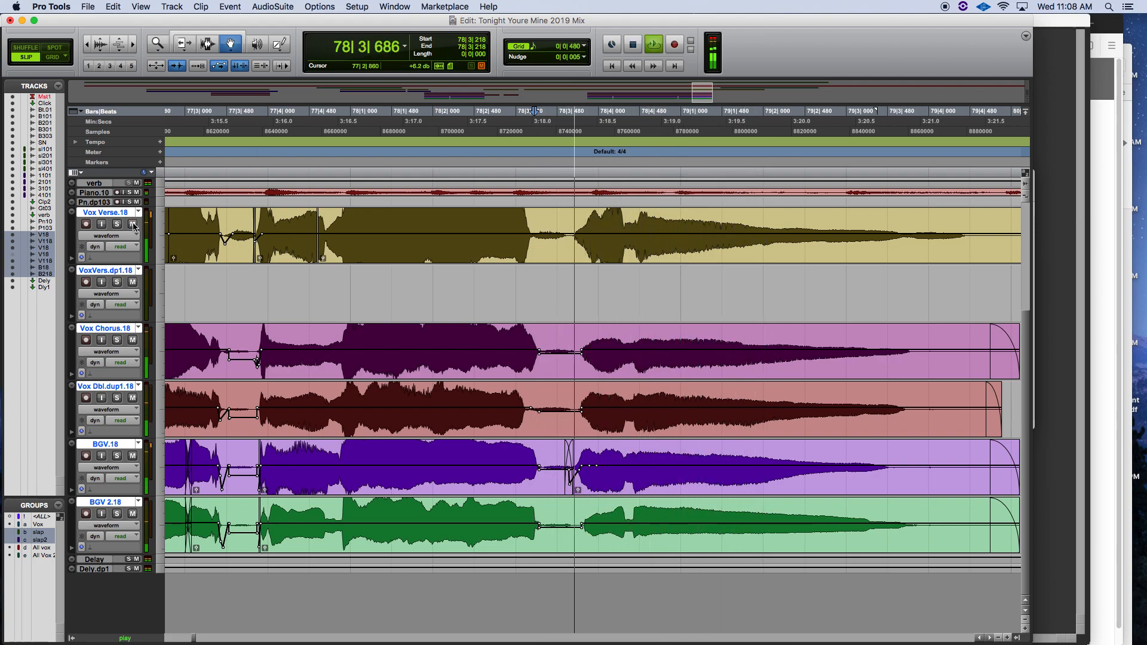
Lower the clip gain between 78|3|273 and 78|3|766 further on Vox Chorus, Vox Dbl and both BGV tracks, to about -9.7 dB on Vox Chorus
click(210, 45)
click(184, 45)
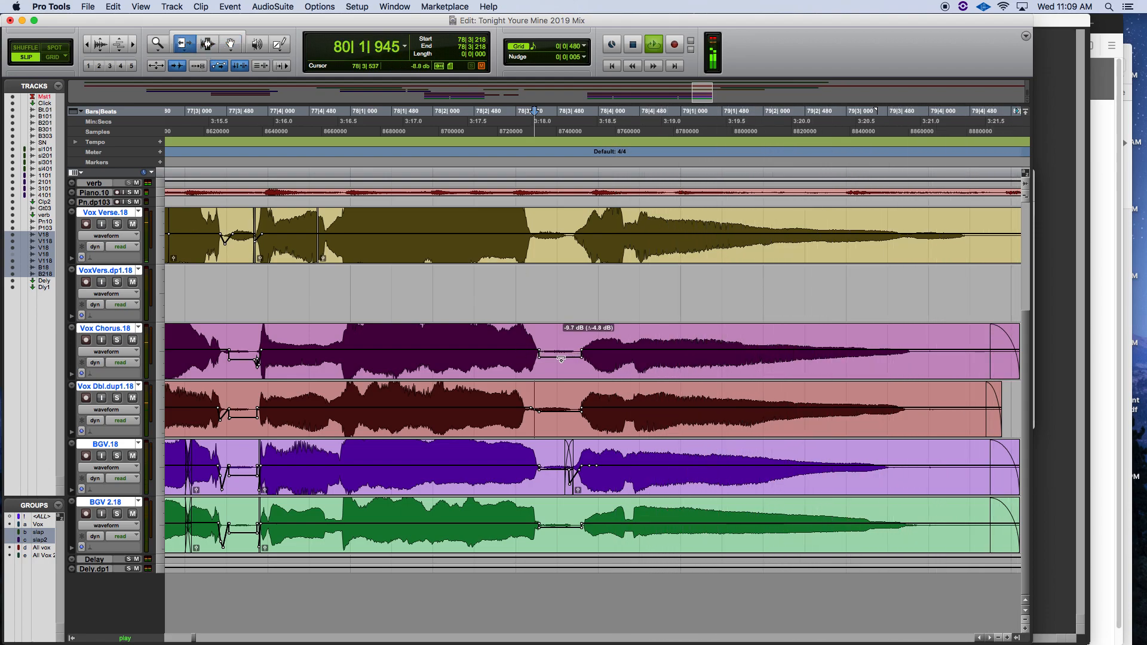
drag(558, 411, 558, 415)
drag(560, 469, 559, 472)
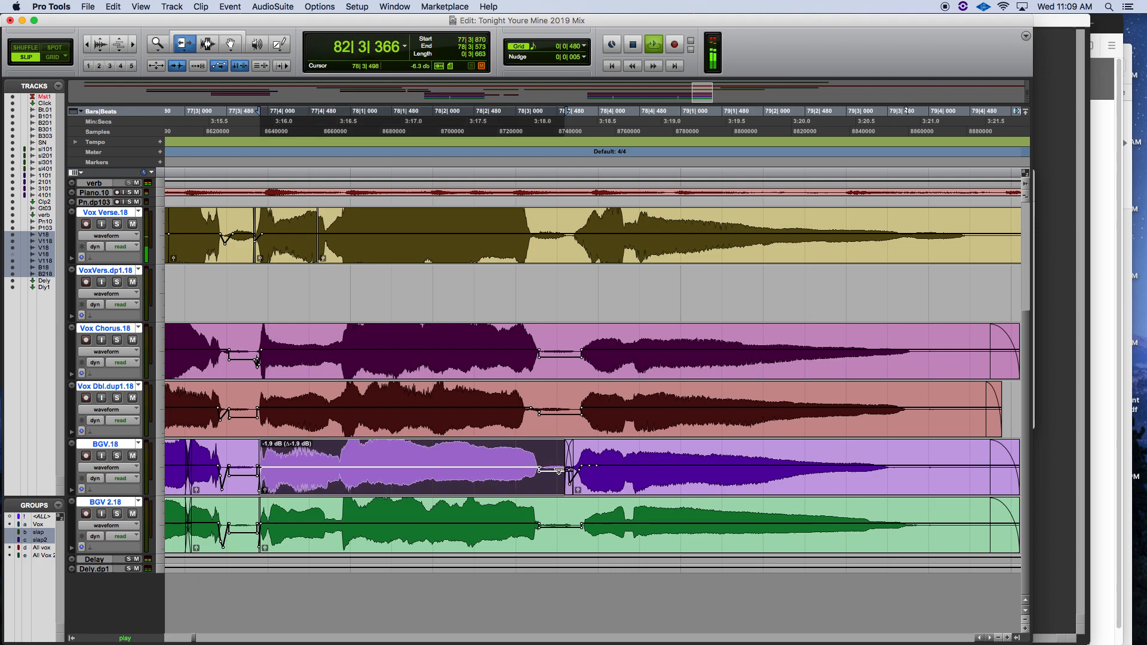
key(super+z)
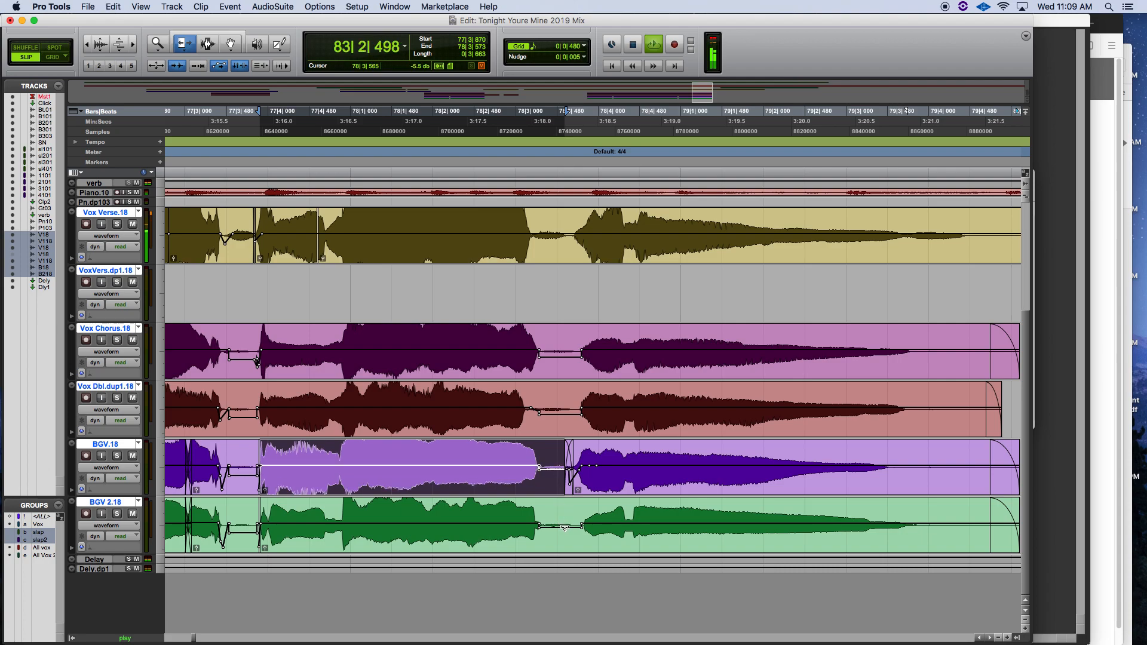
drag(565, 529, 565, 530)
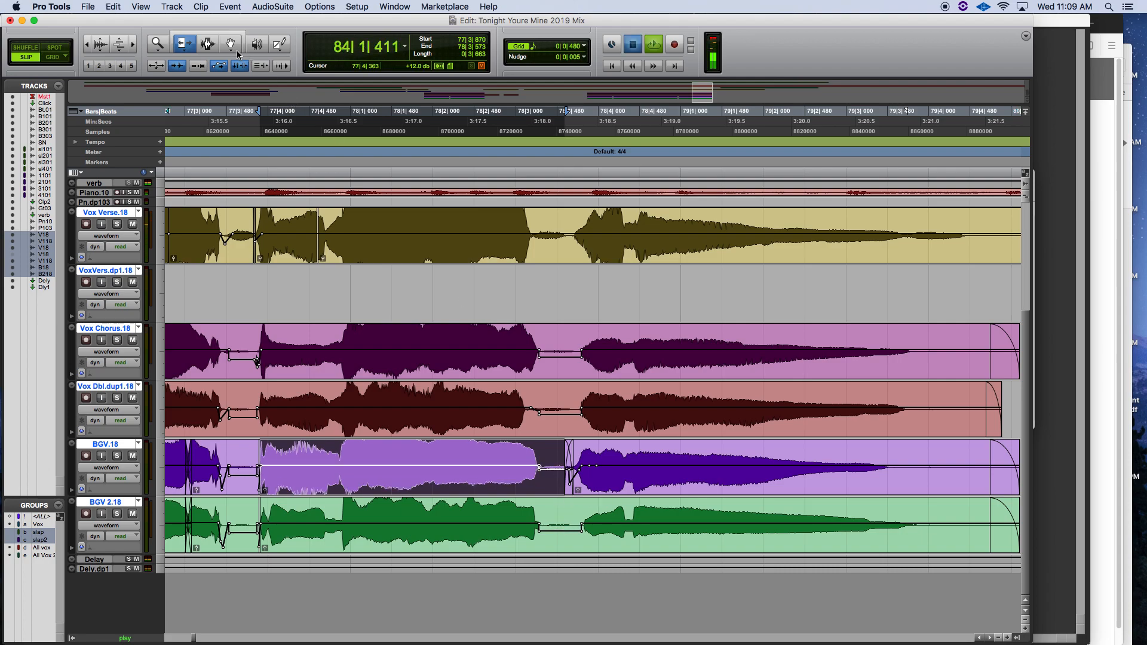
Play back the last phrase from 78|3|107 and again from 78|1|104
click(208, 44)
click(525, 235)
key(space)
key(space)
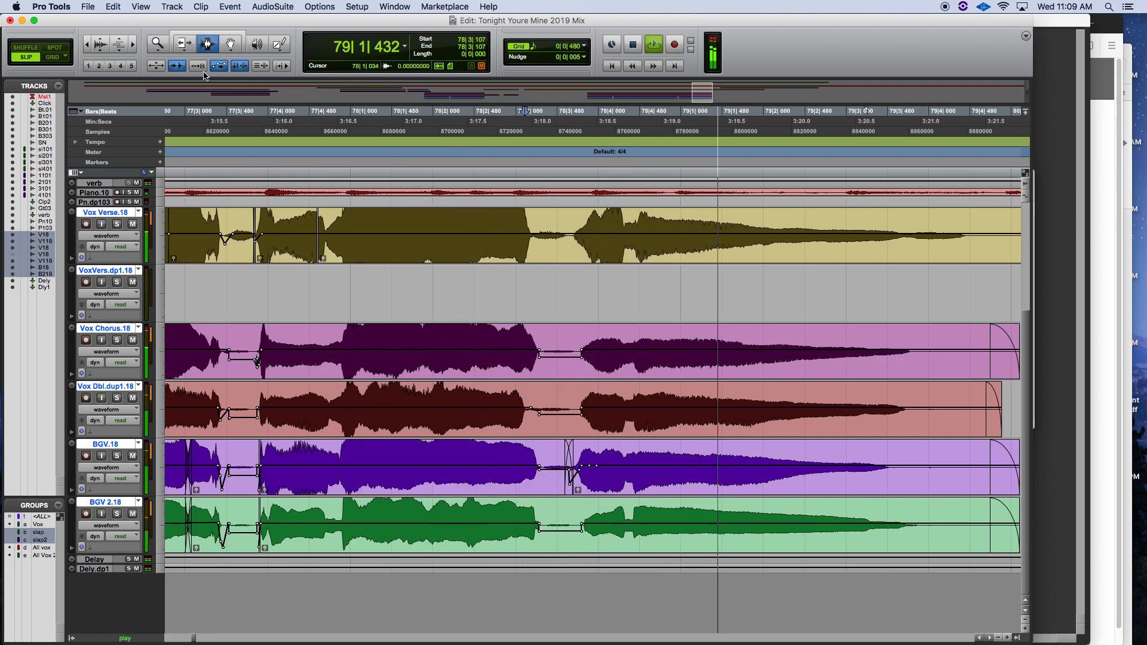
key(space)
click(359, 207)
key(space)
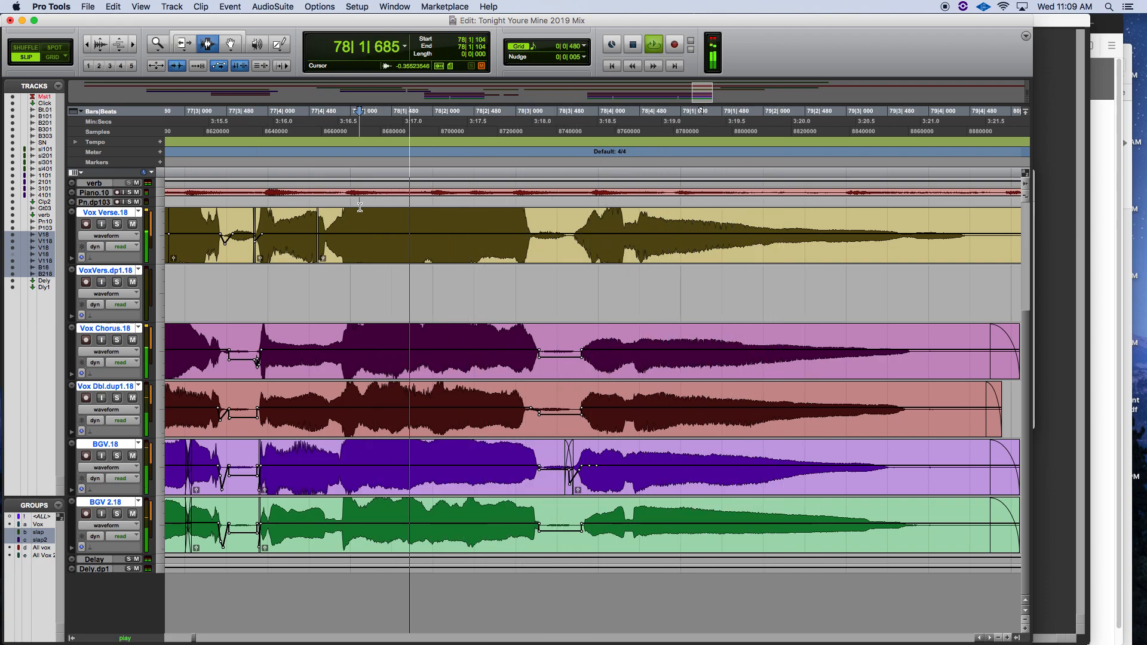
Show the whole session and play the final chorus from just before its first clips at 64|3|016
click(92, 44)
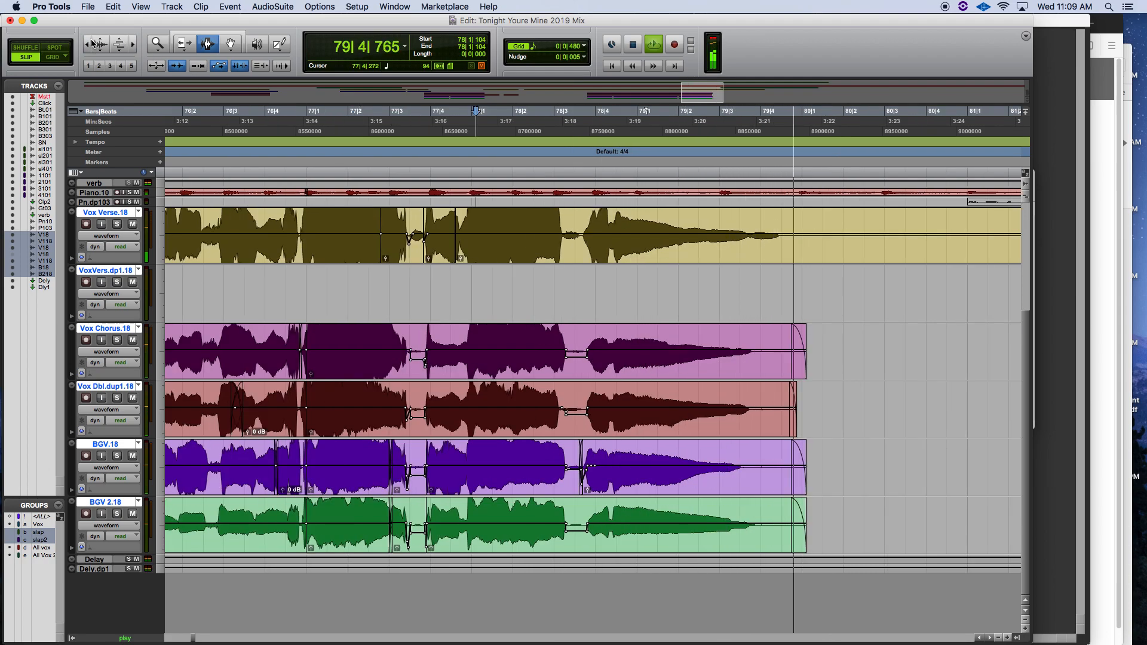
click(90, 42)
scroll(299, 198, left, 10)
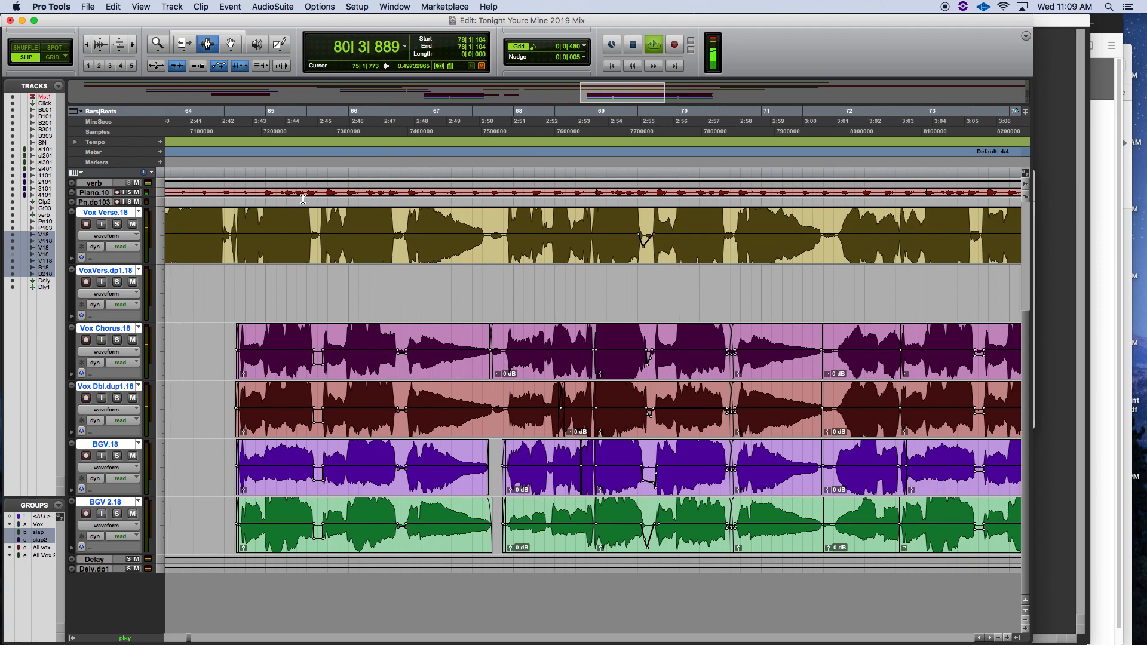
scroll(303, 199, left, 8)
double_click(158, 49)
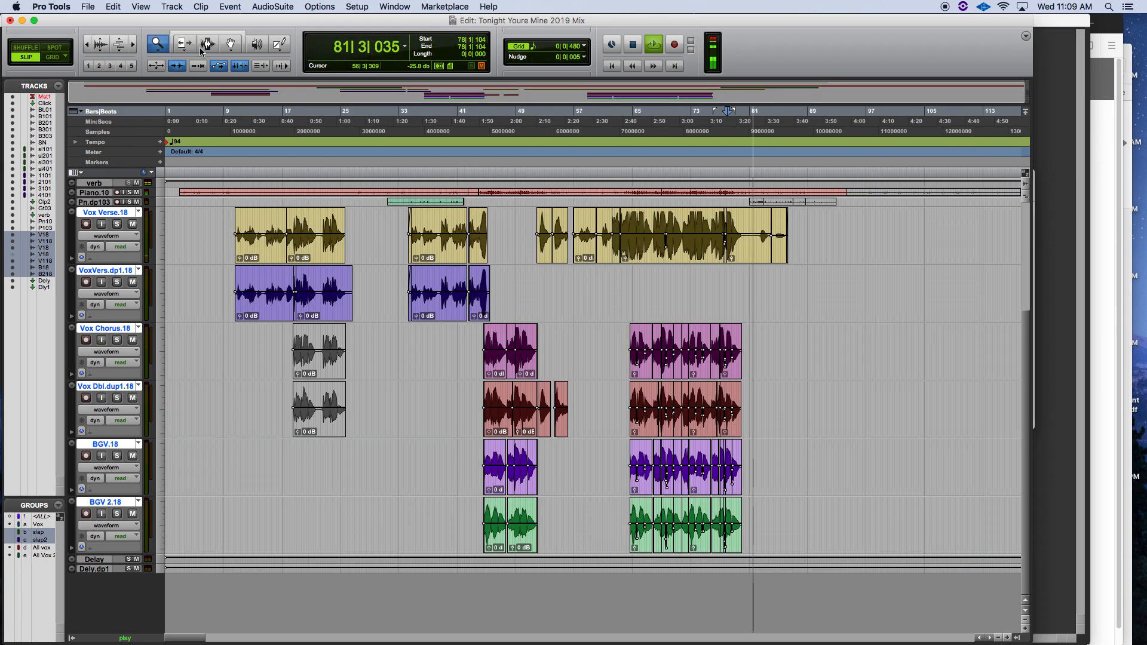
click(486, 352)
click(629, 359)
key(space)
key(space)
key(space)
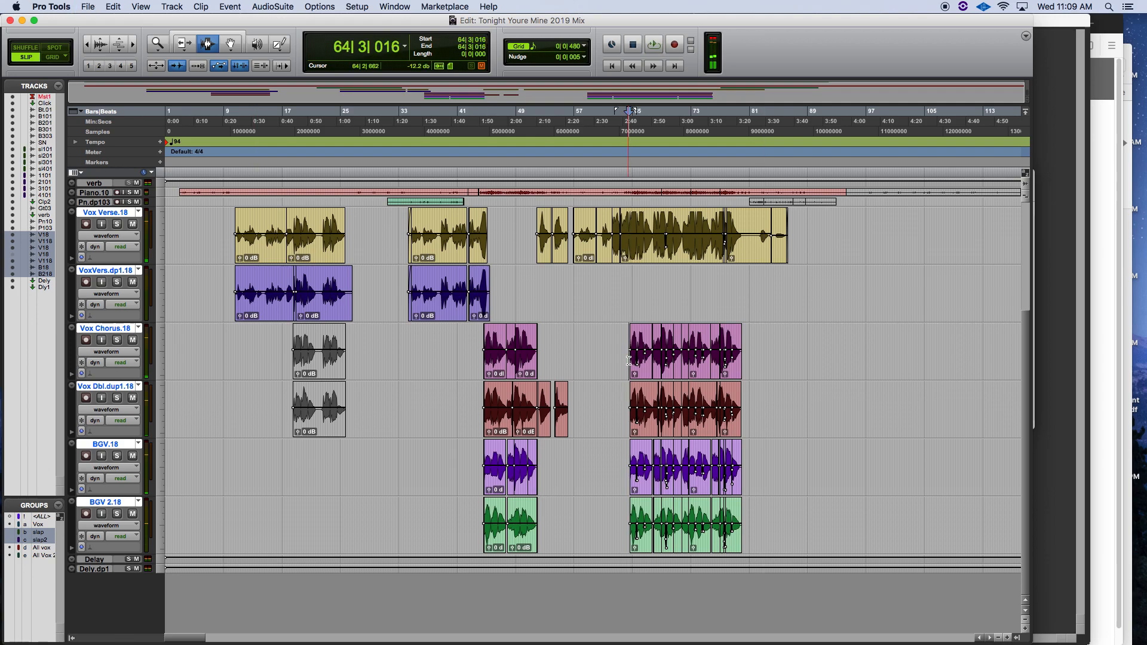
key(space)
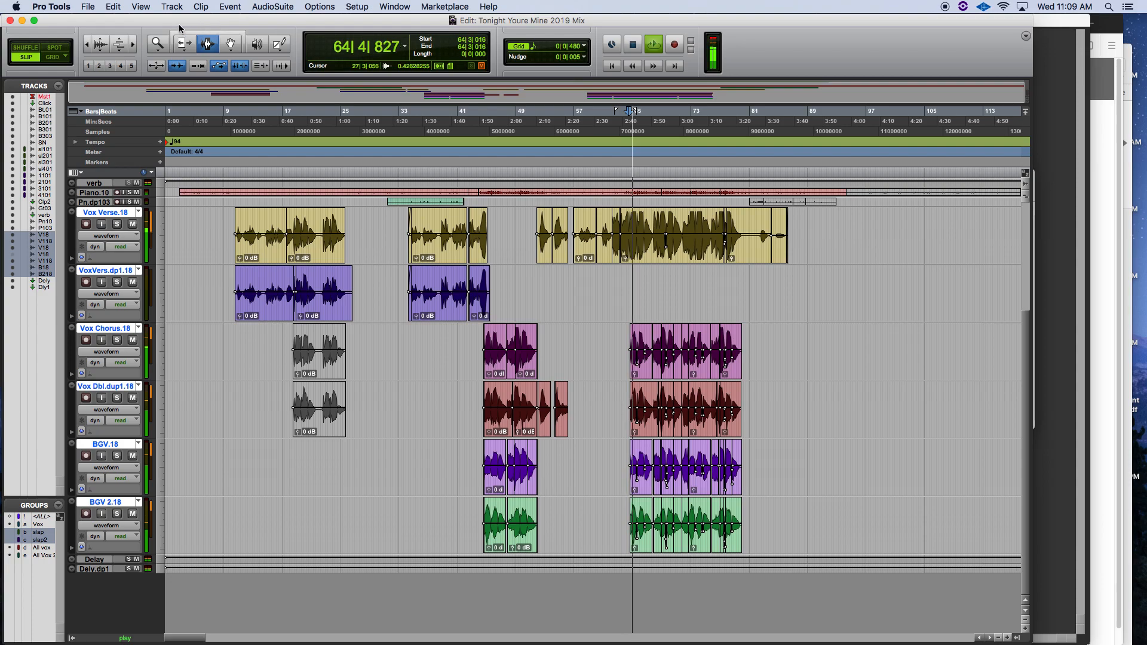
Trim the final chorus starts on Vox Chorus, Vox Dbl and both BGV tracks to 64|3|684 and add short fade-ins ending at 64|3|717
click(133, 49)
click(132, 49)
click(132, 49)
click(132, 49)
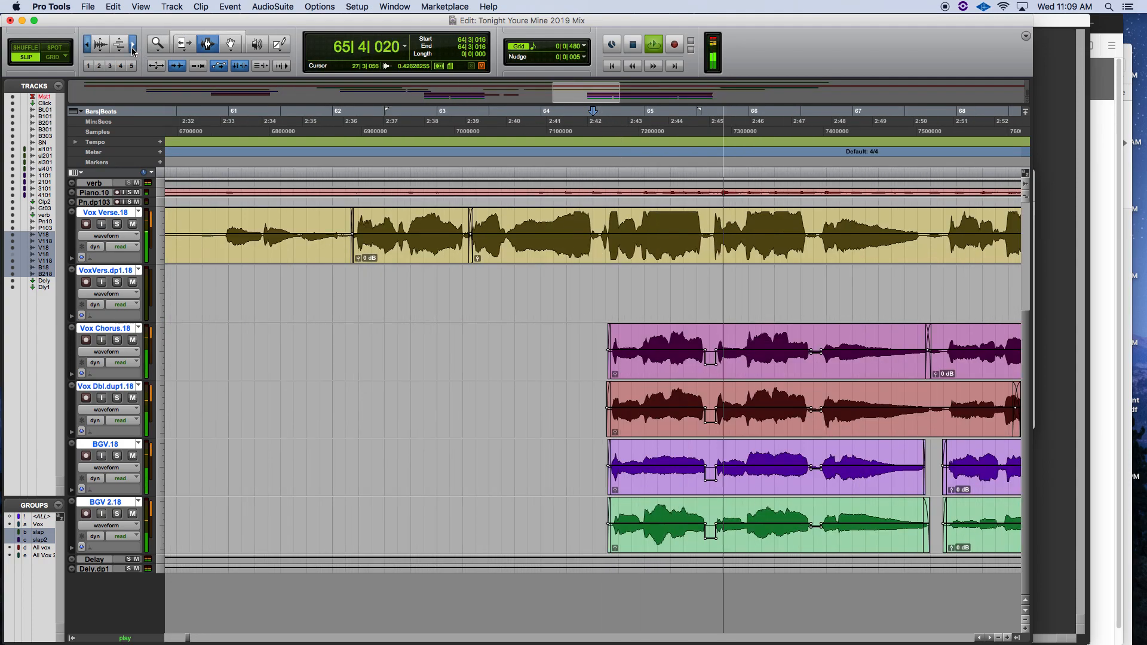
click(132, 48)
click(132, 48)
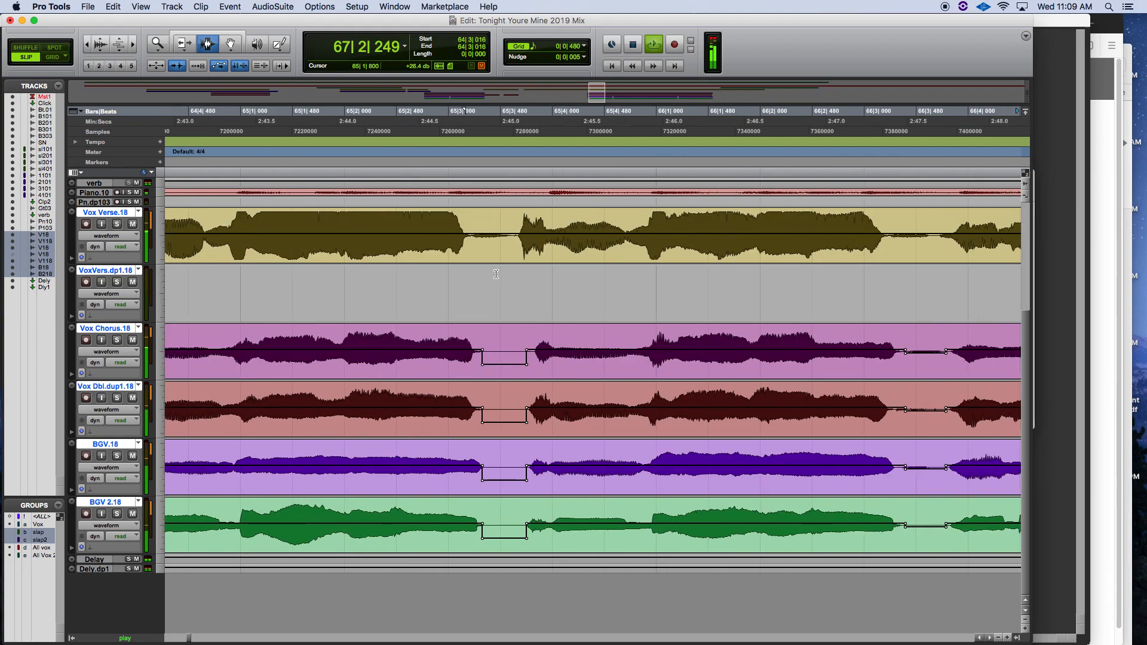
drag(291, 375, 254, 524)
key(super+z)
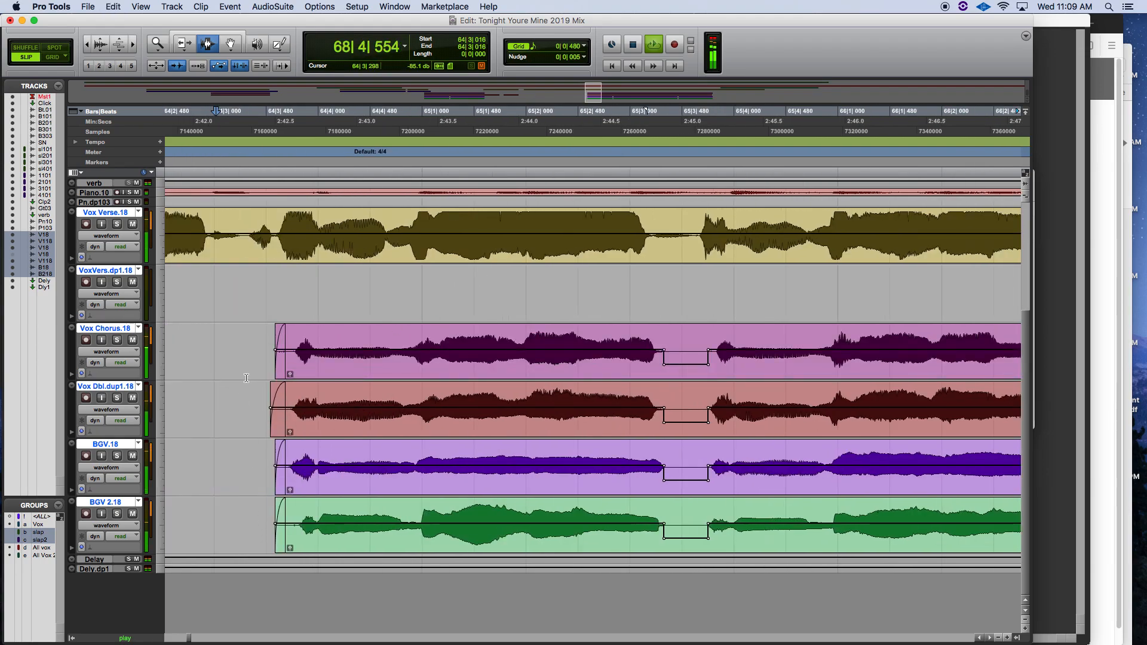
drag(266, 357, 293, 530)
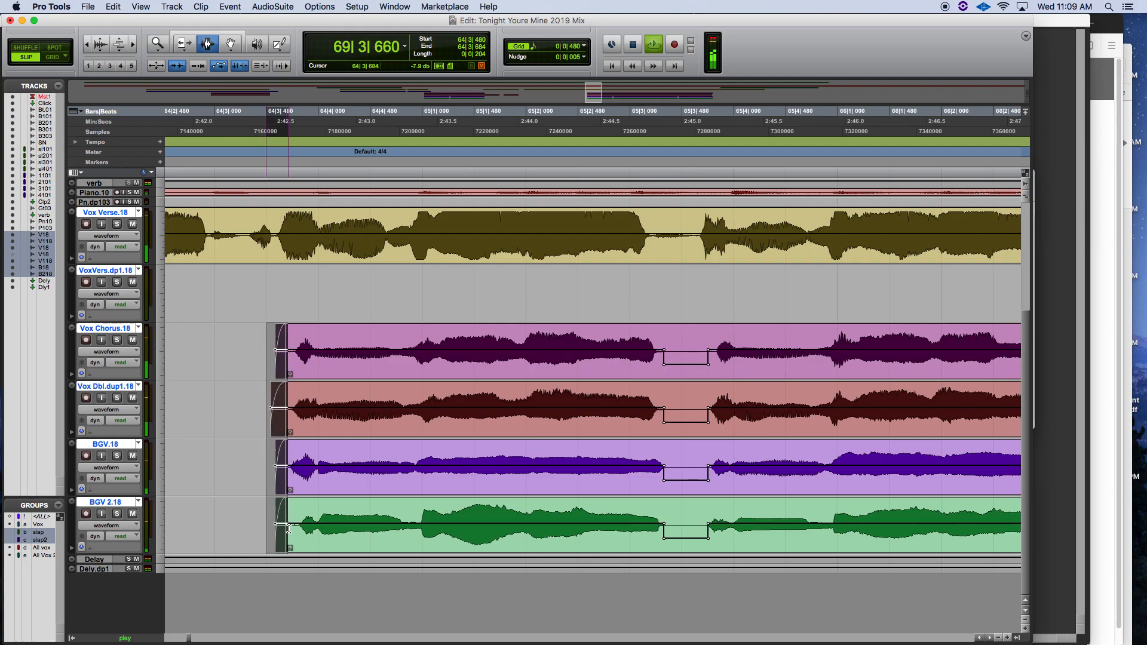
key(BackSpace)
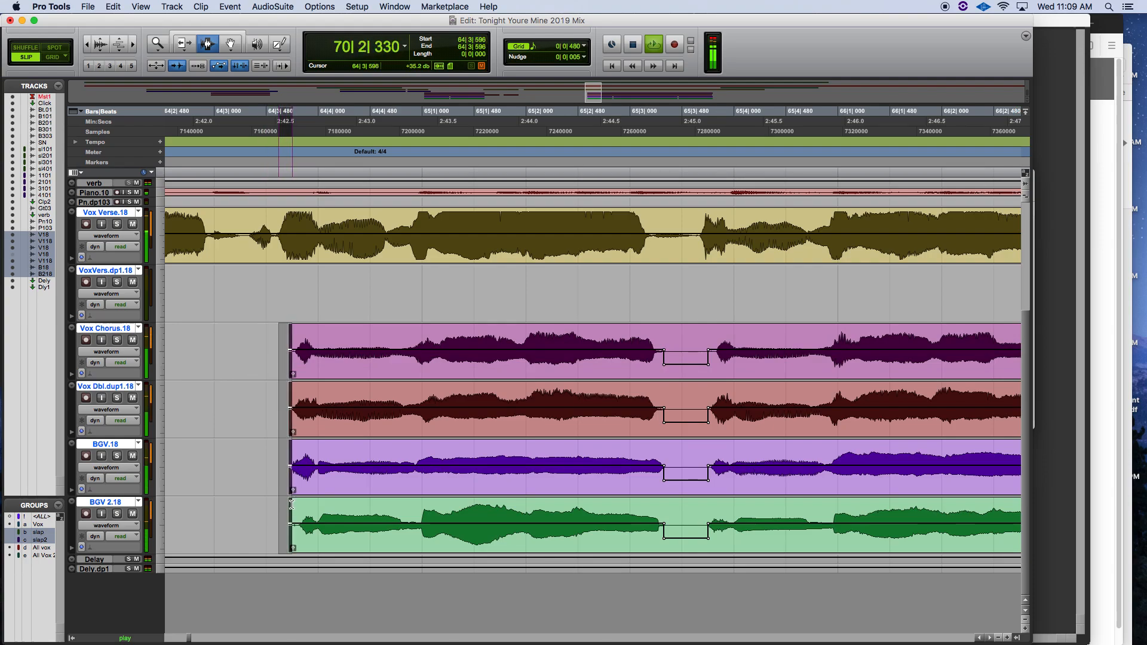
key(super+f)
key(Return)
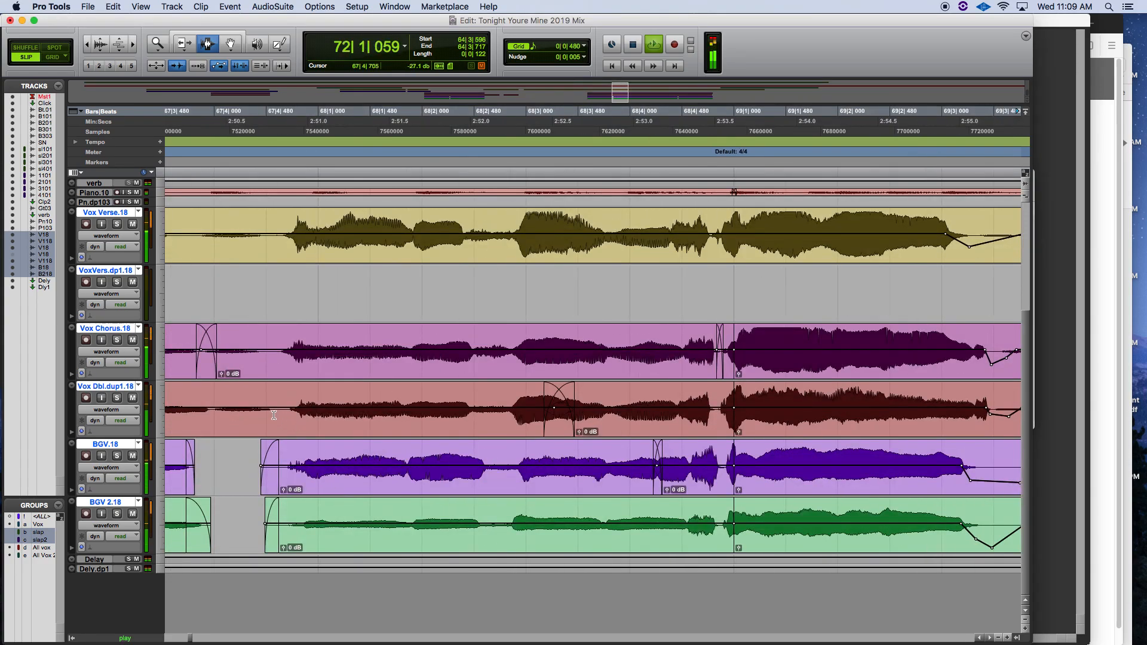
Copy the Vox Verse syllable from 69|3|705 to 69|4|705 and paste it at 69|3|717 to shift it slightly later
key(space)
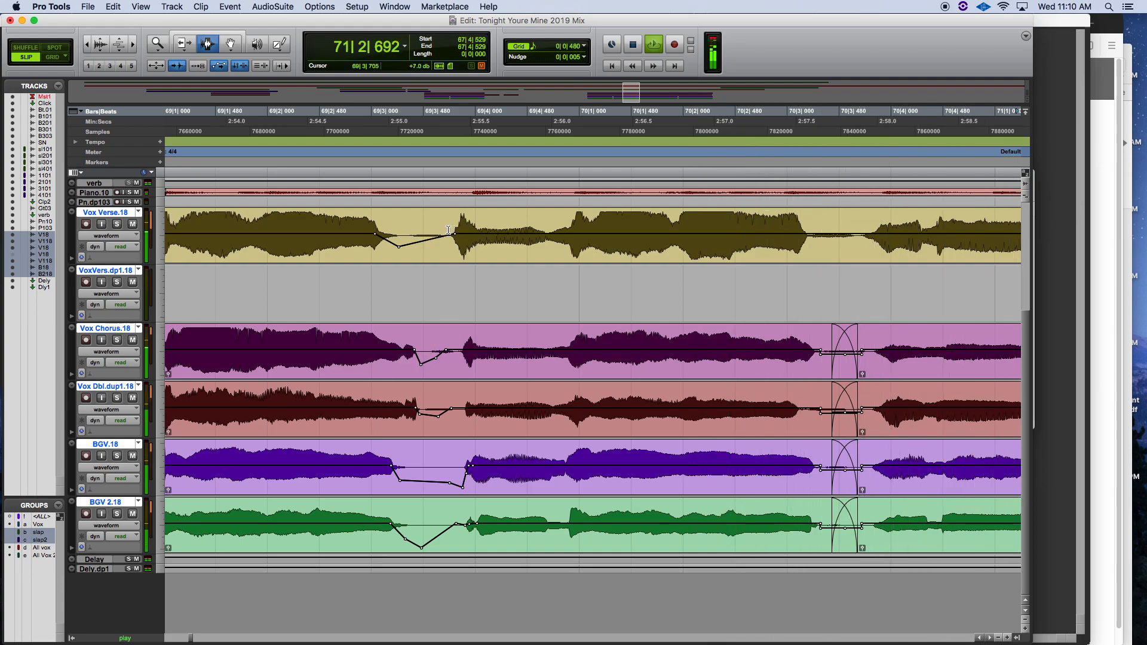
drag(449, 230, 552, 226)
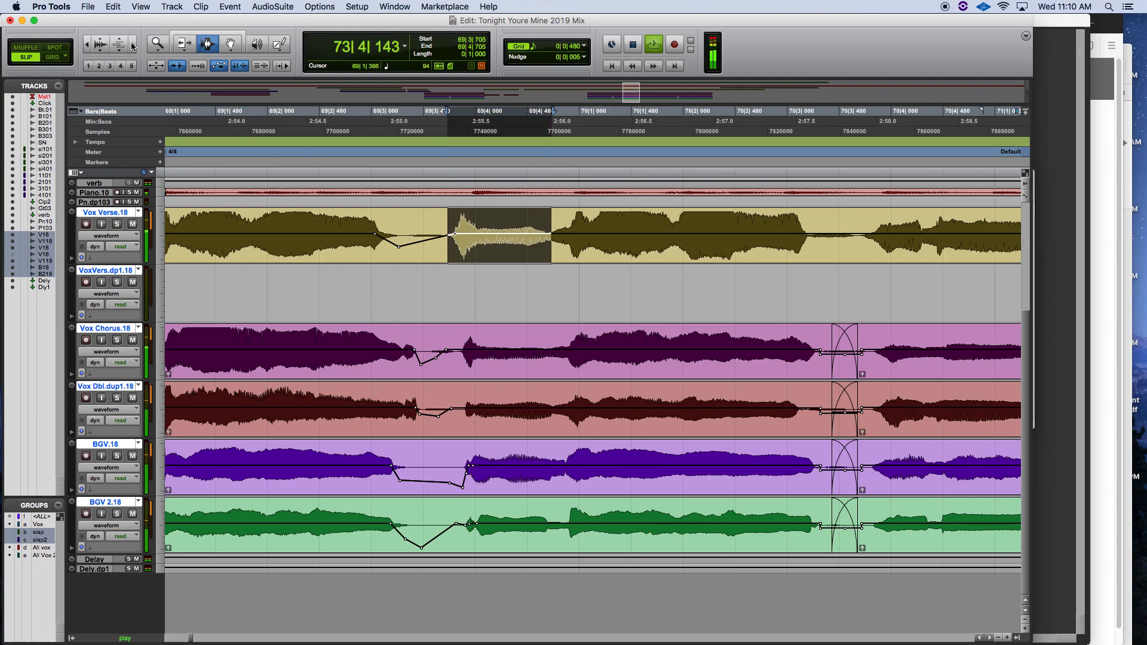
click(132, 46)
click(132, 46)
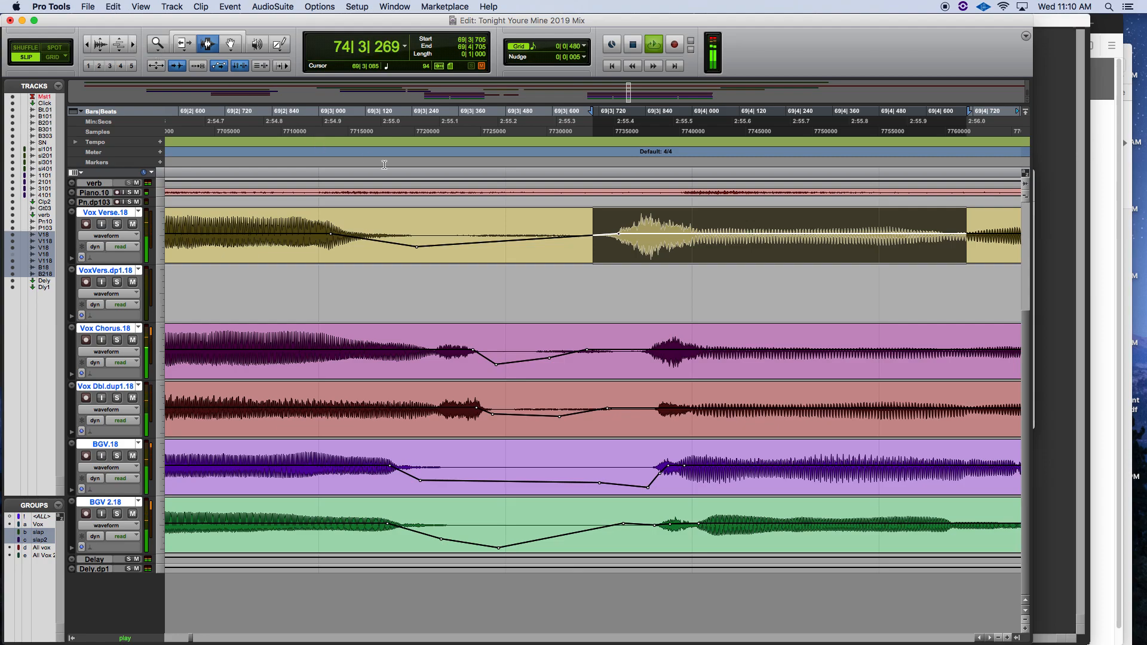
click(599, 220)
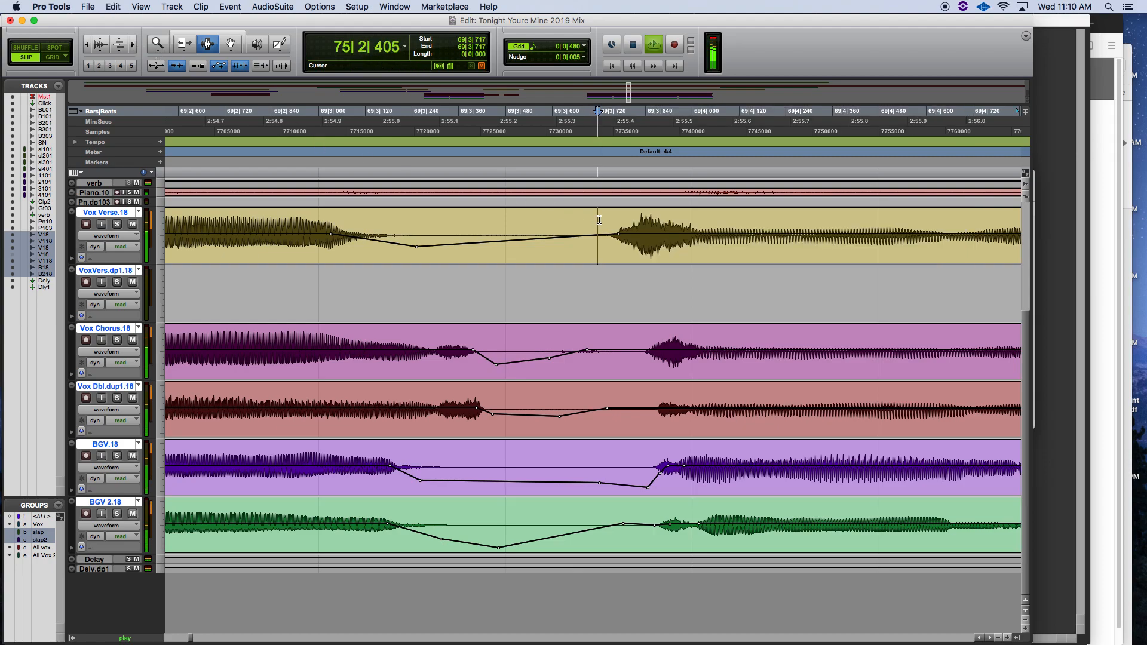
key(super+v)
Trim the end of the shifted Vox Verse syllable back to 69|4|677 and crossfade both of its edges
drag(560, 224, 1008, 250)
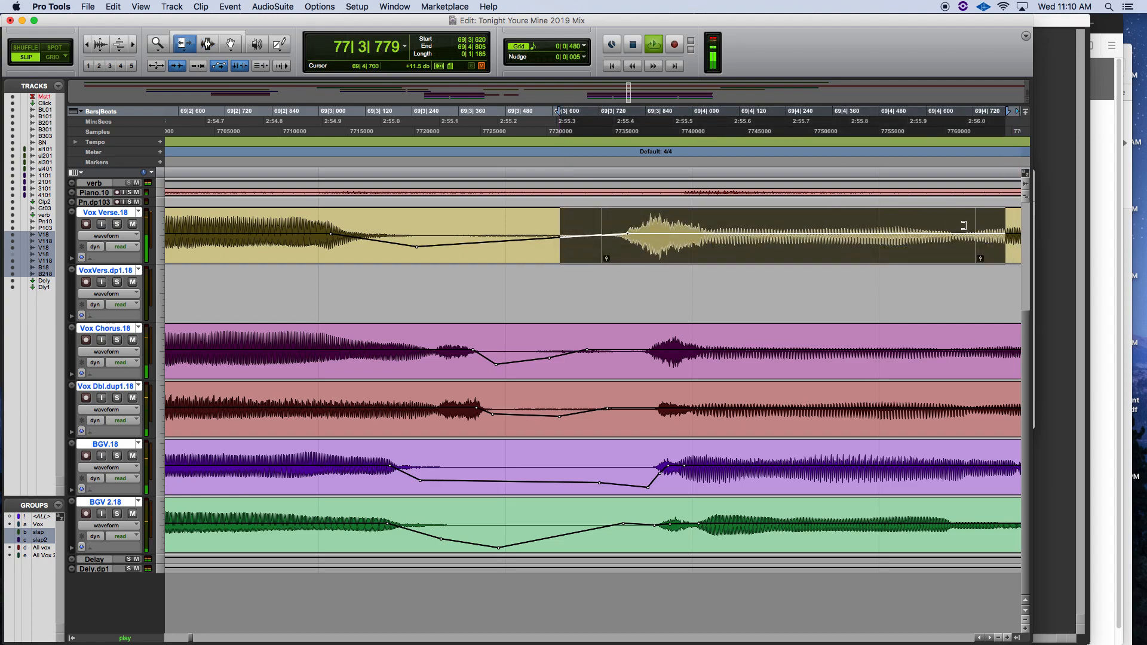
drag(981, 220, 975, 221)
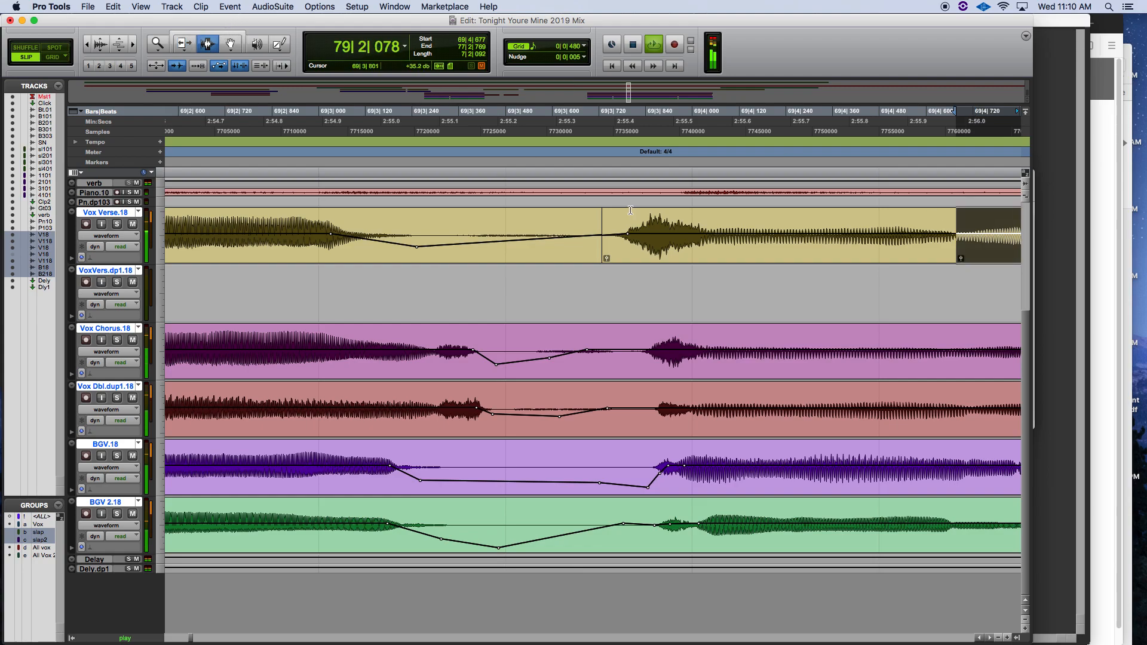
drag(595, 228, 964, 242)
key(super+f)
key(Return)
Play back the shifted Vox Verse syllable with the other vocals from 69|3|327, 69|2|834 and 69|2|566
click(447, 228)
key(space)
key(space)
key(space)
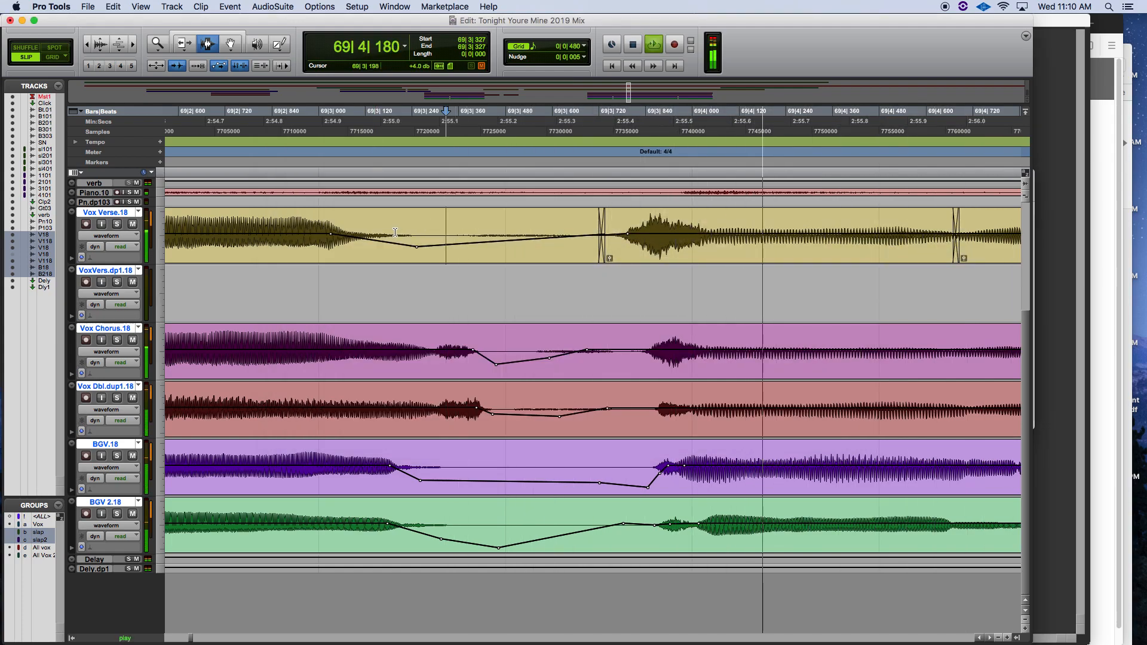
click(271, 219)
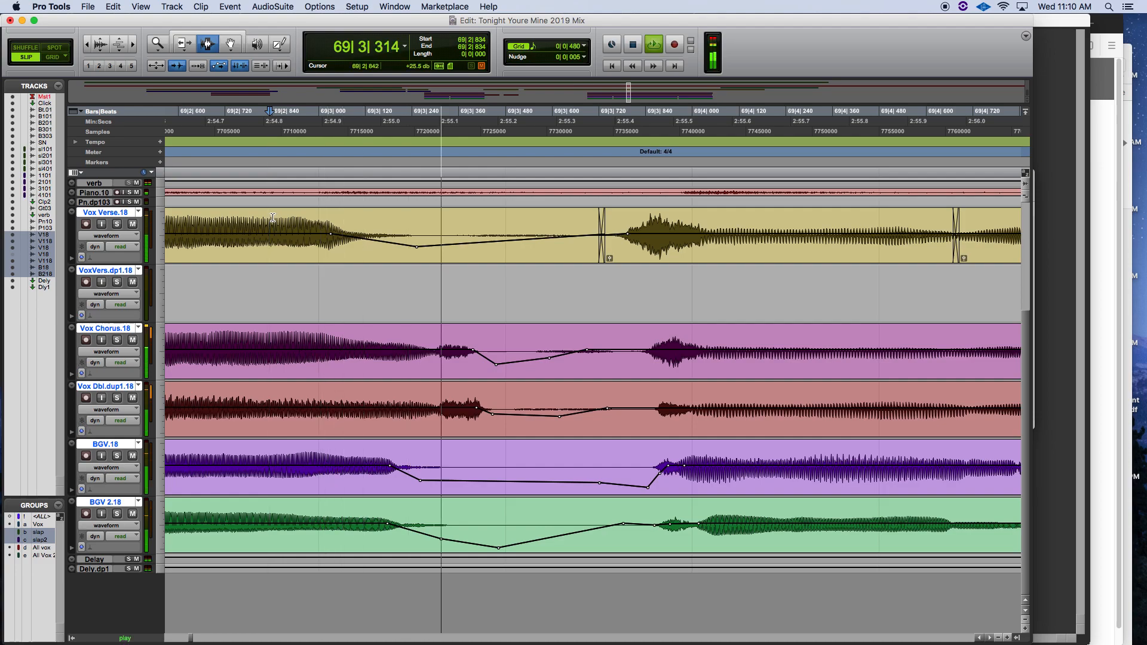
click(166, 217)
key(space)
key(space)
key(space)
key(space)
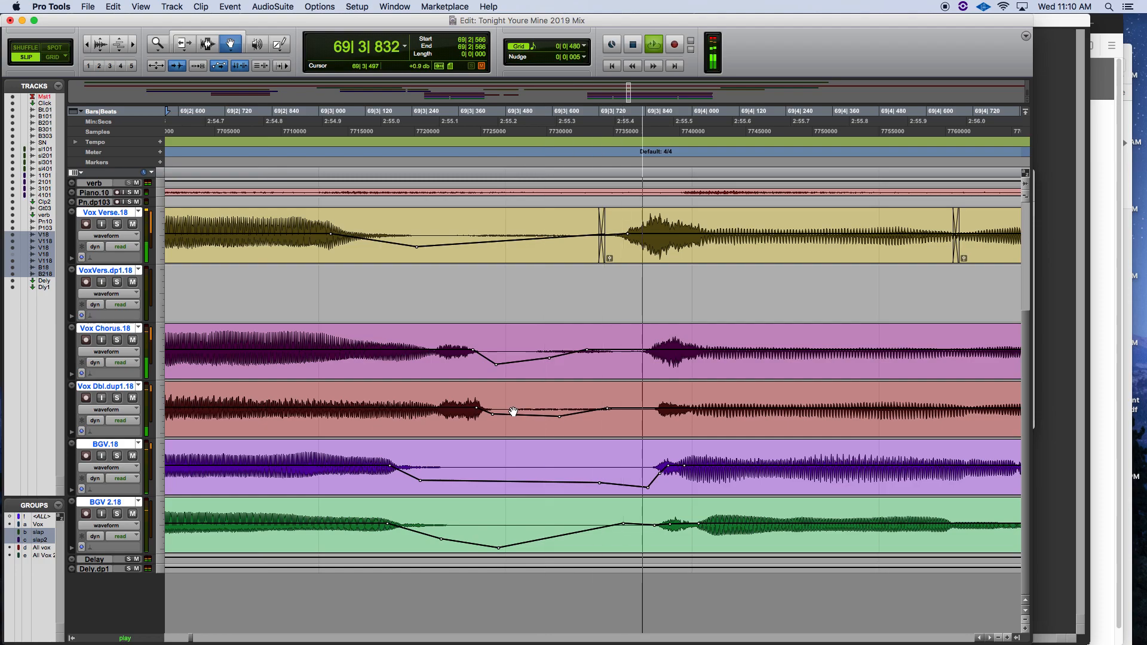
key(space)
key(space)
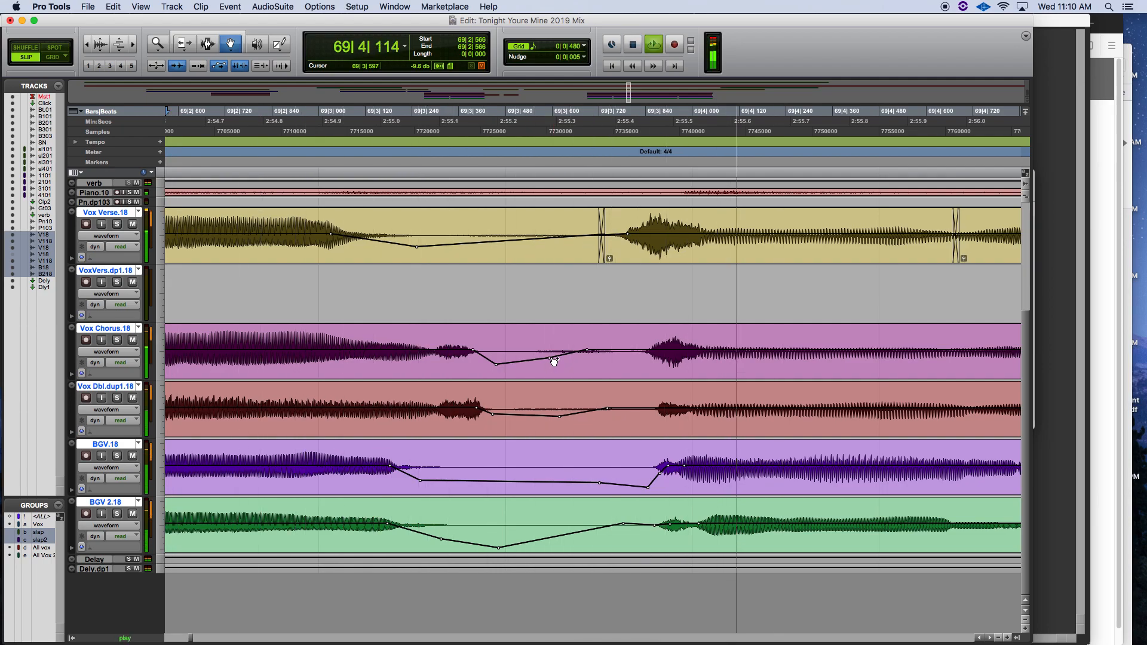
Lower the clip gain points around 69|3|600 on Vox Chorus and Vox Dbl, and play back the passage
drag(554, 362, 552, 364)
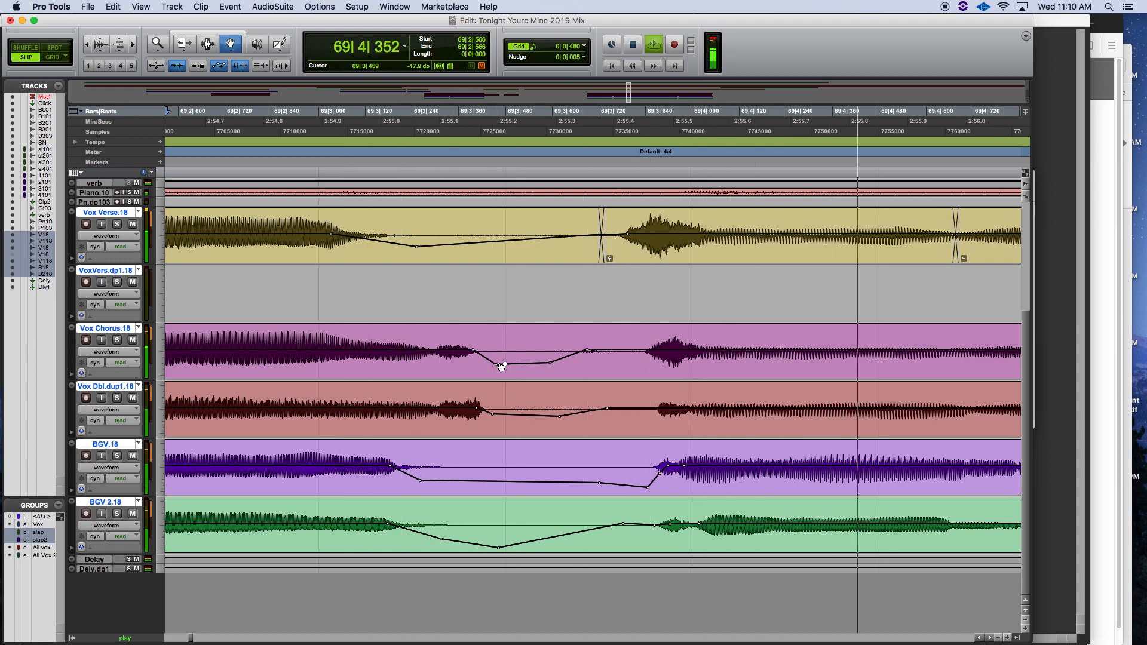
drag(561, 416, 563, 422)
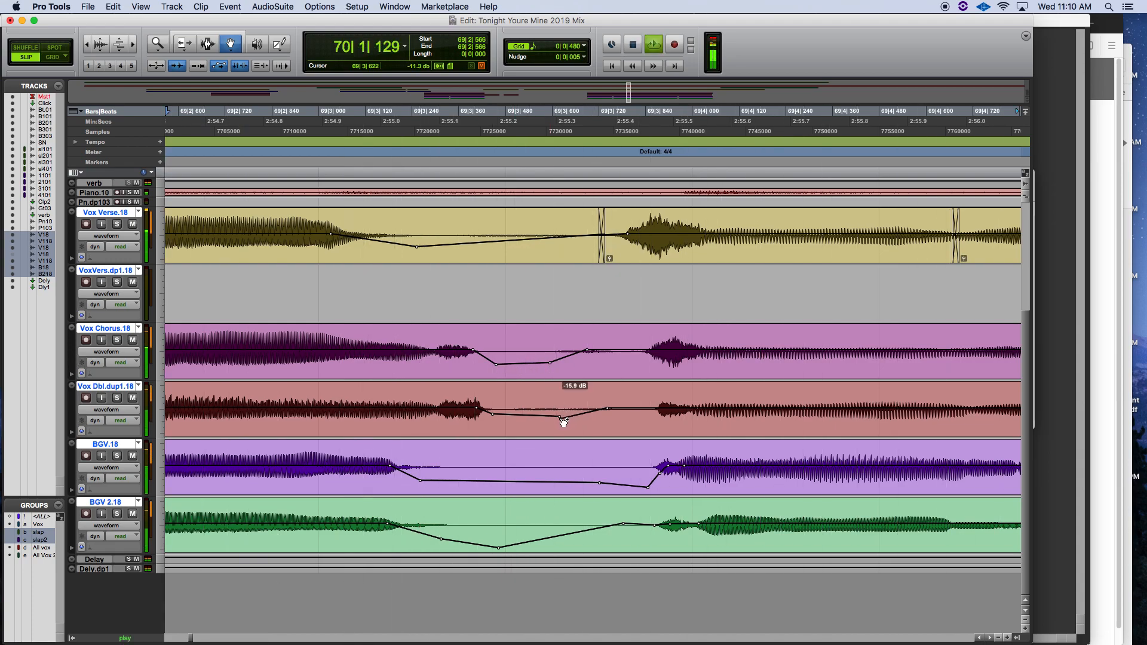
click(562, 423)
key(space)
key(space)
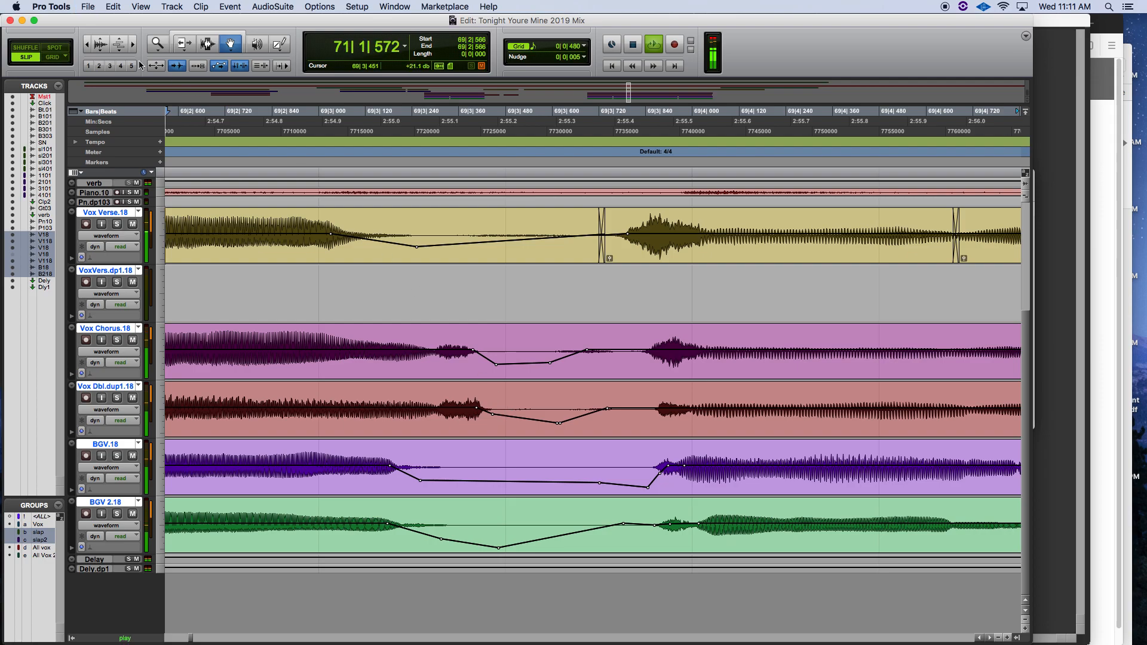
Save the session and trim the Vox Chorus, Vox Dbl, BGV and BGV 2 clip starts at bar 44 to about 44|3|700
double_click(158, 46)
click(207, 44)
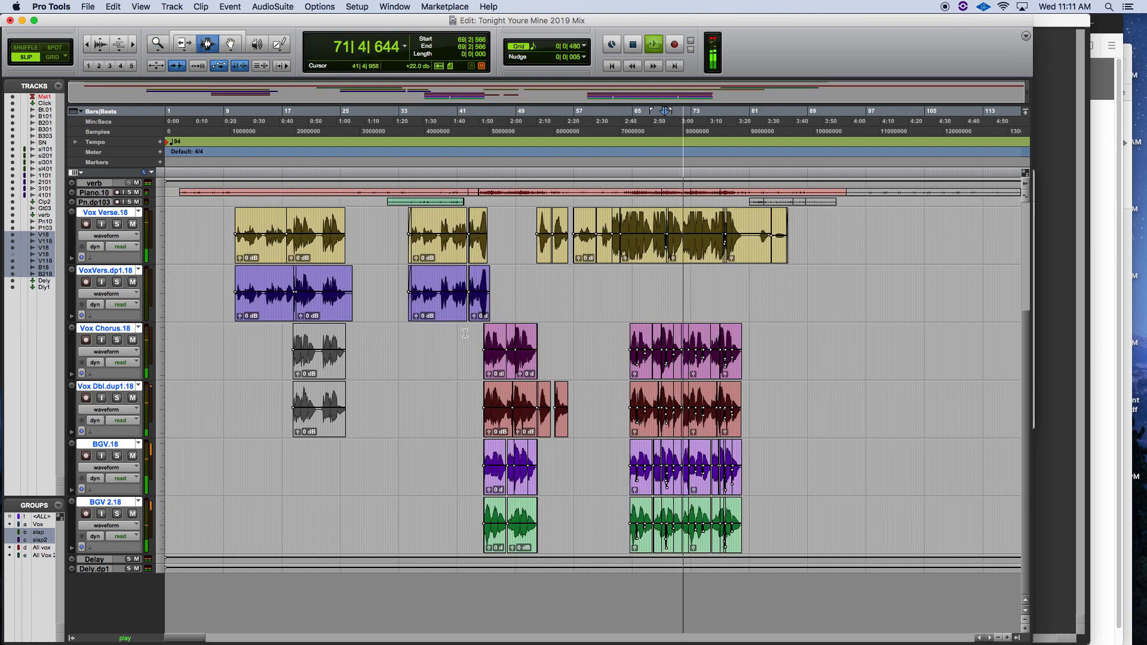
click(483, 345)
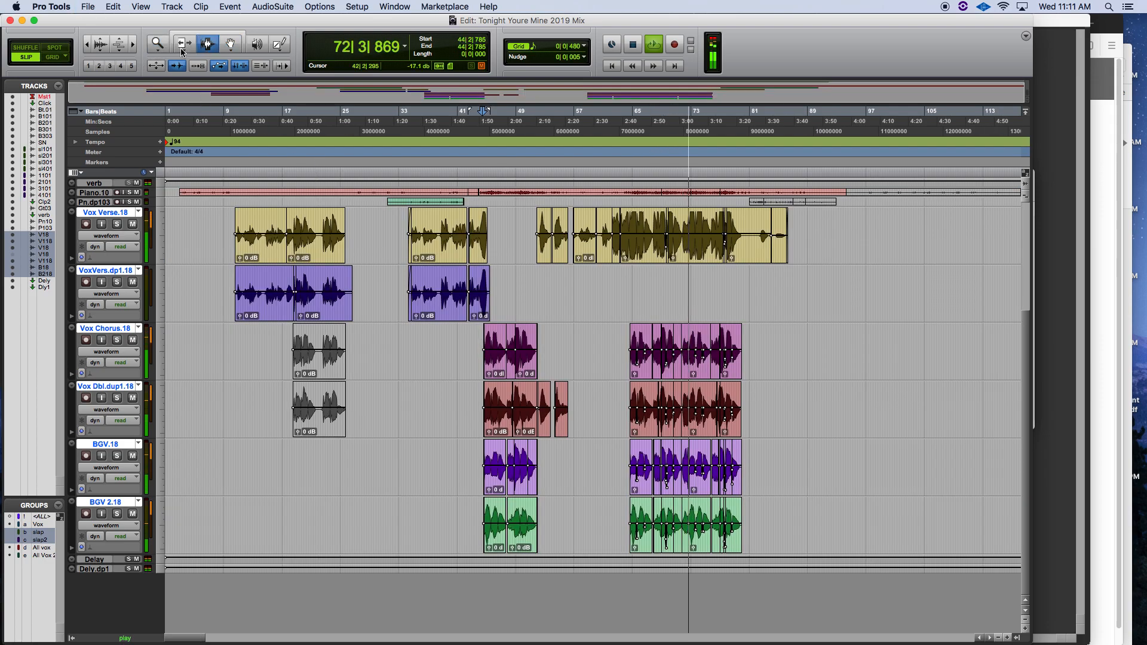
click(136, 45)
click(136, 45)
click(136, 45)
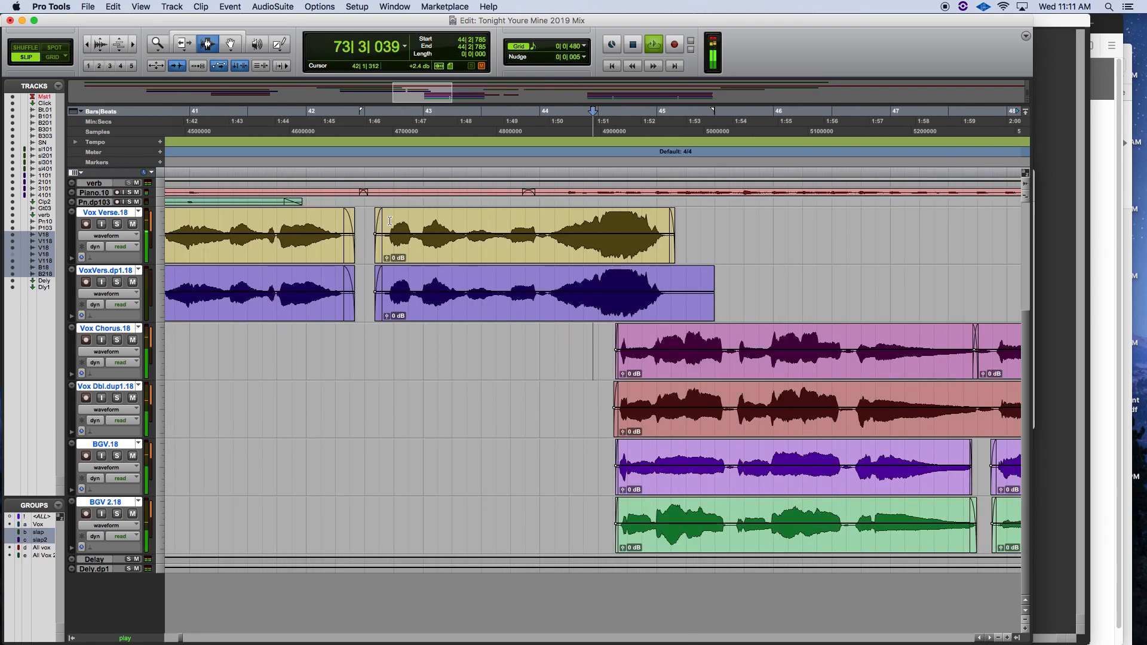
click(136, 44)
click(136, 44)
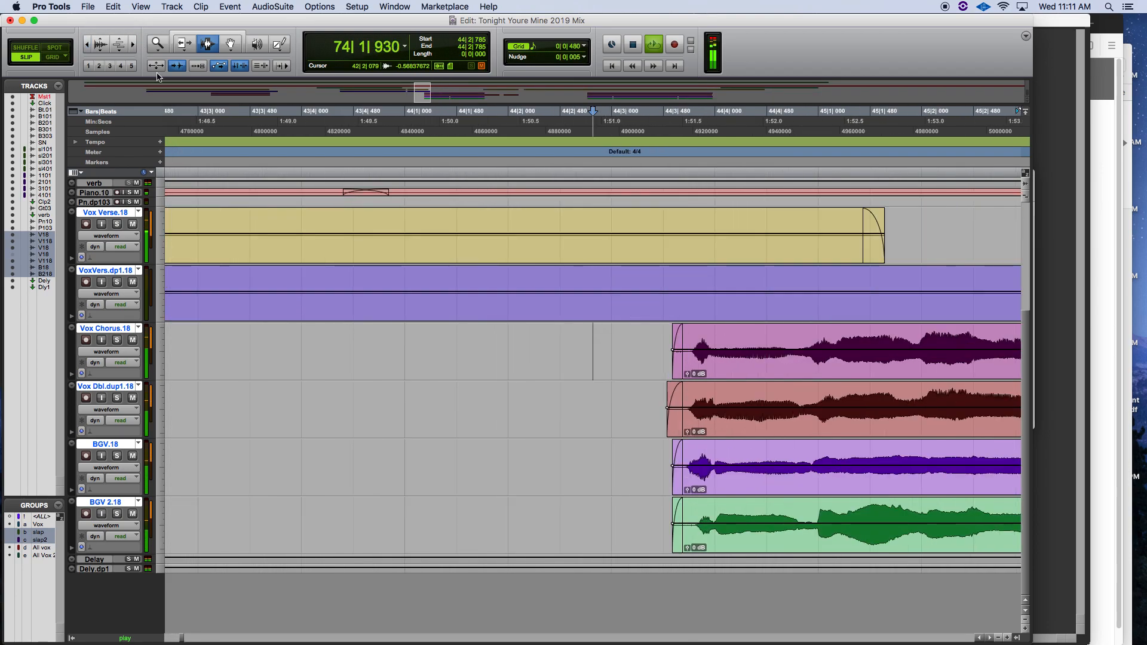
key(super+s)
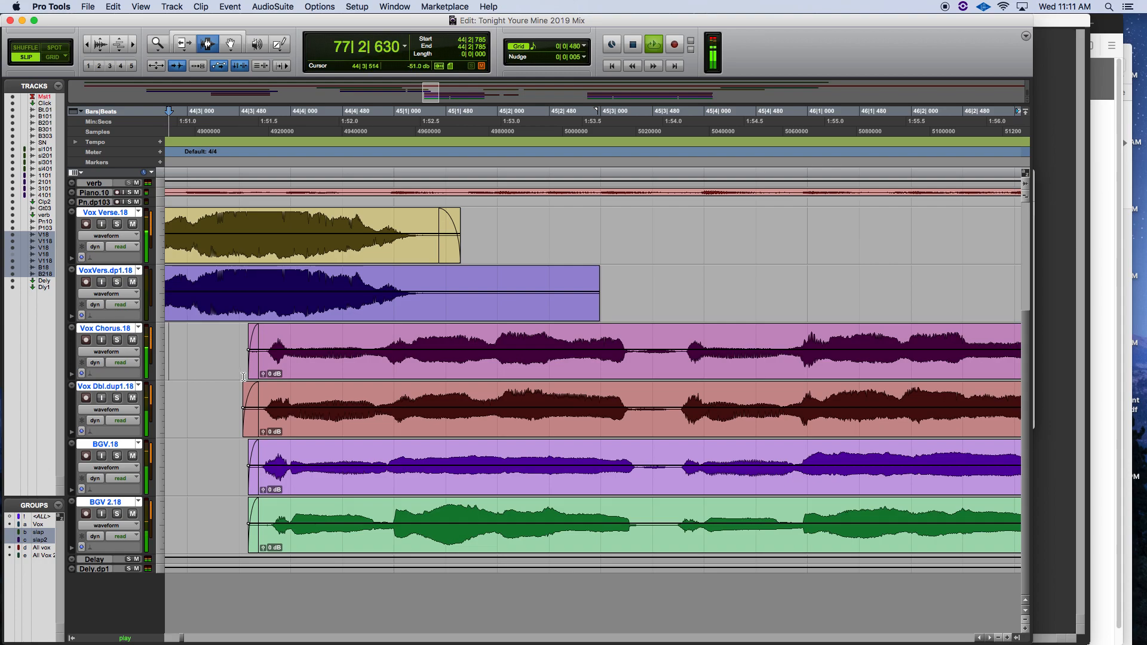
drag(239, 368, 262, 515)
key(Delete)
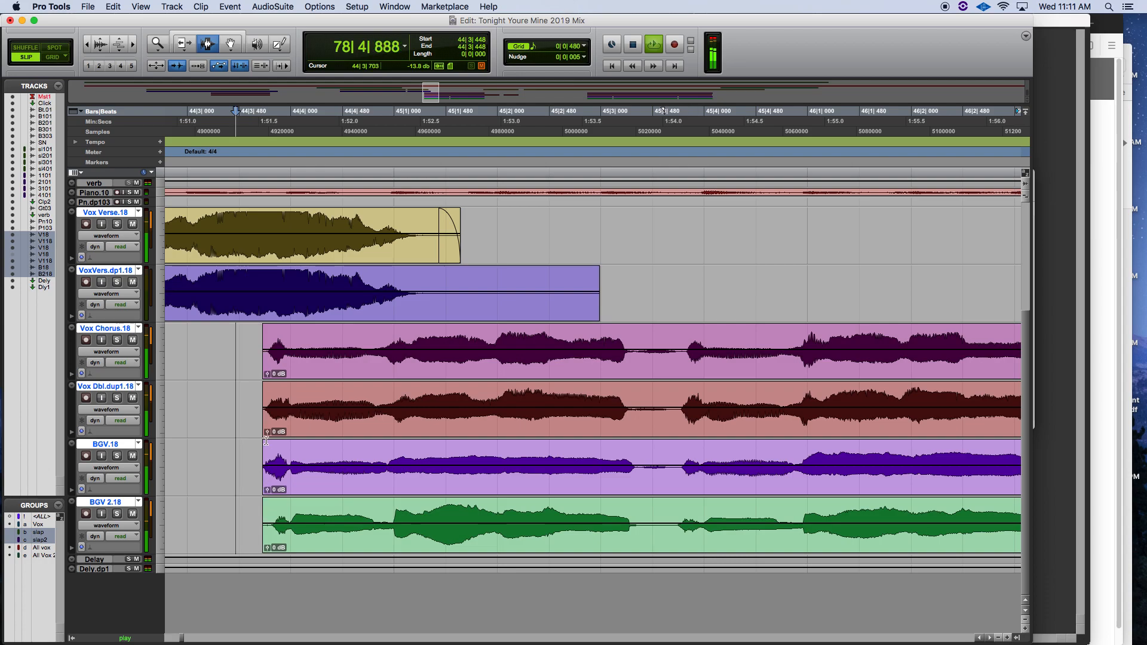
Add fade-ins to the four trimmed chorus vocal clip starts over the range 44|3|614 to 44|3|725
drag(253, 378, 265, 521)
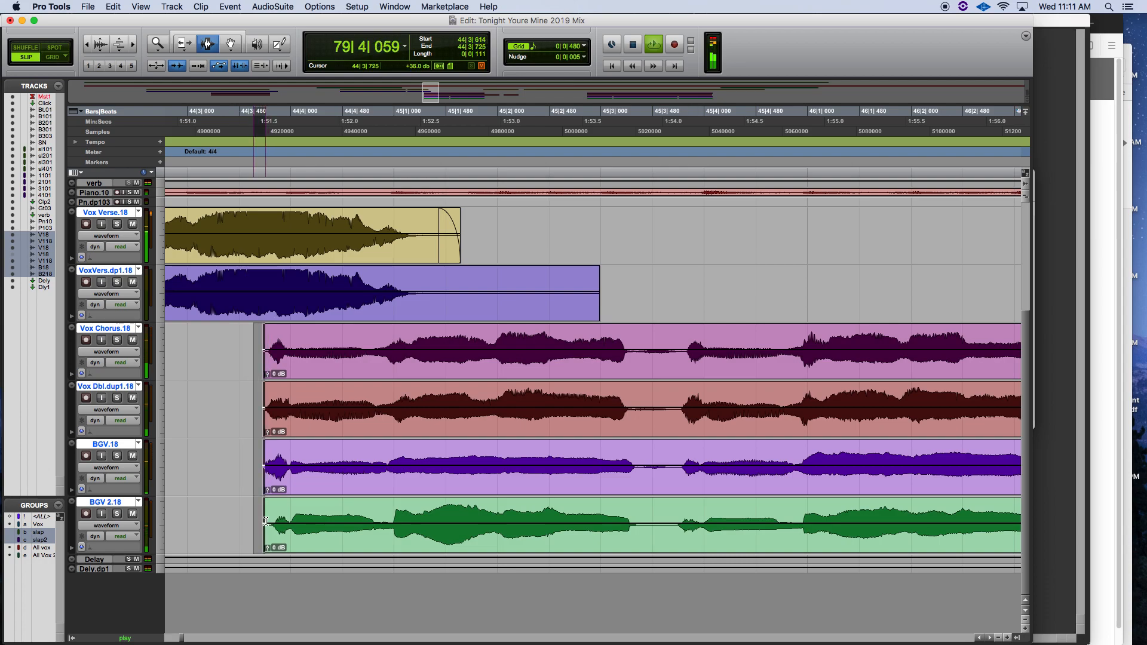
key(super+f)
key(Return)
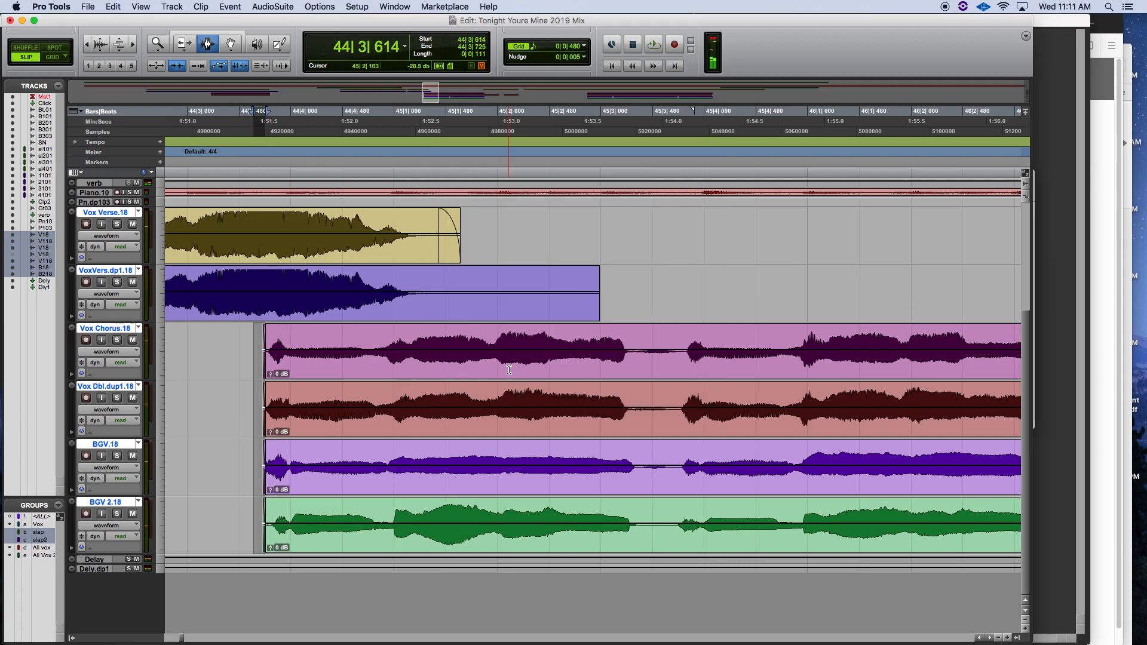
Lower the clip gain of the chorus, double and both background vocals in the gaps 45|3|336 to 45|3|697 and 46|3|308 to 46|3|763
scroll(509, 370, right, 5)
key(space)
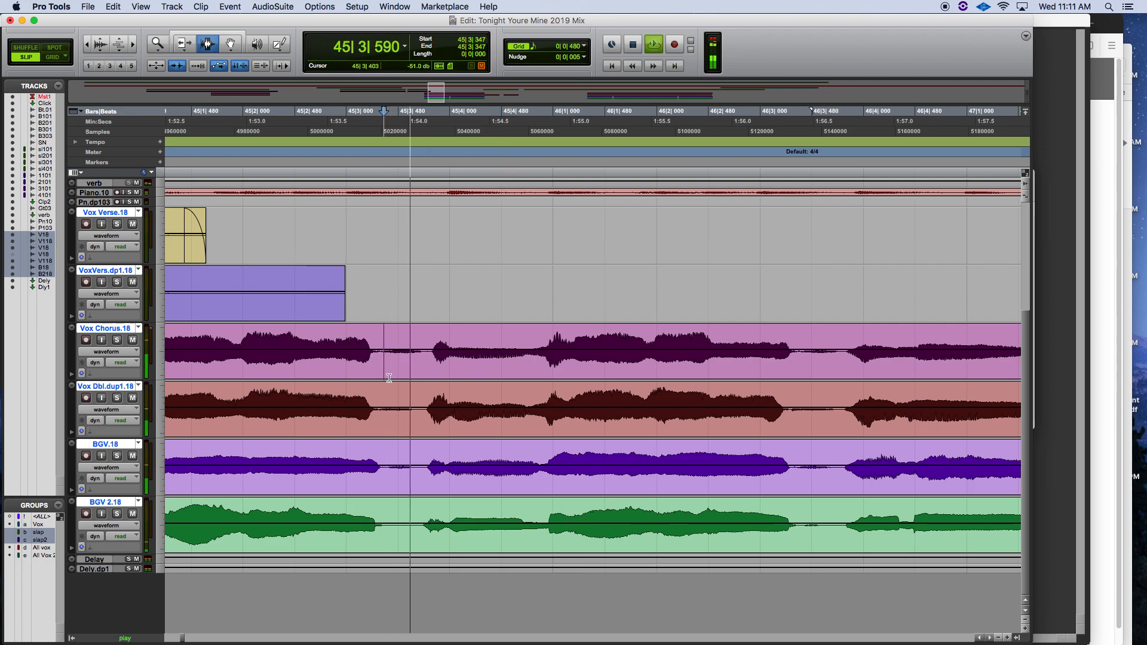
drag(384, 358, 421, 509)
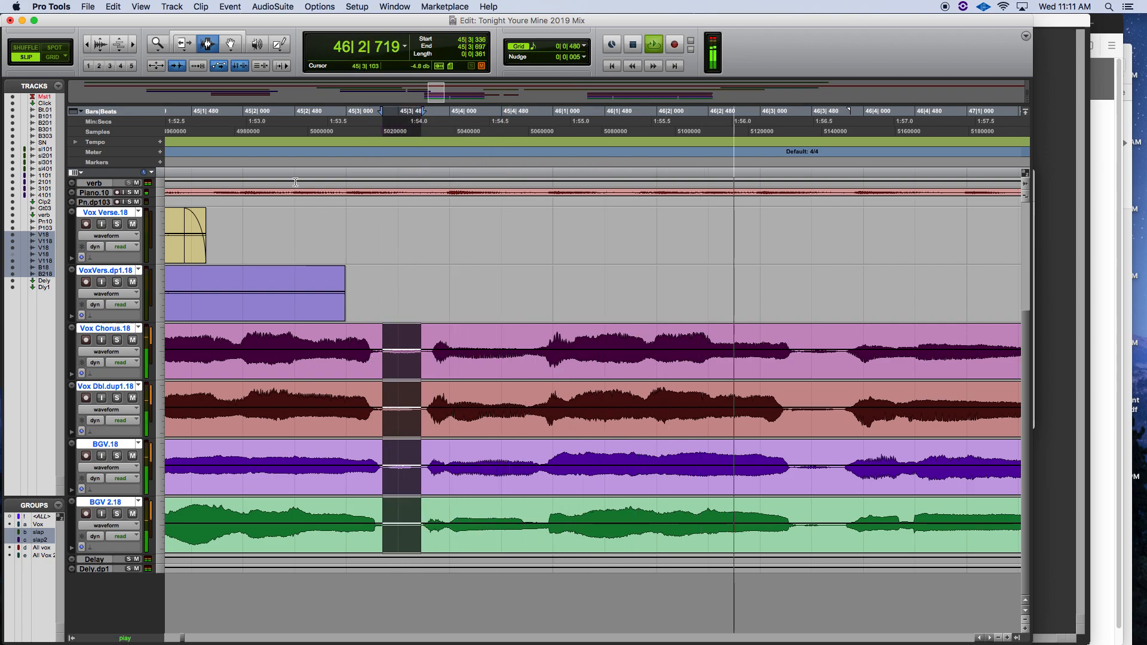
drag(406, 351, 406, 357)
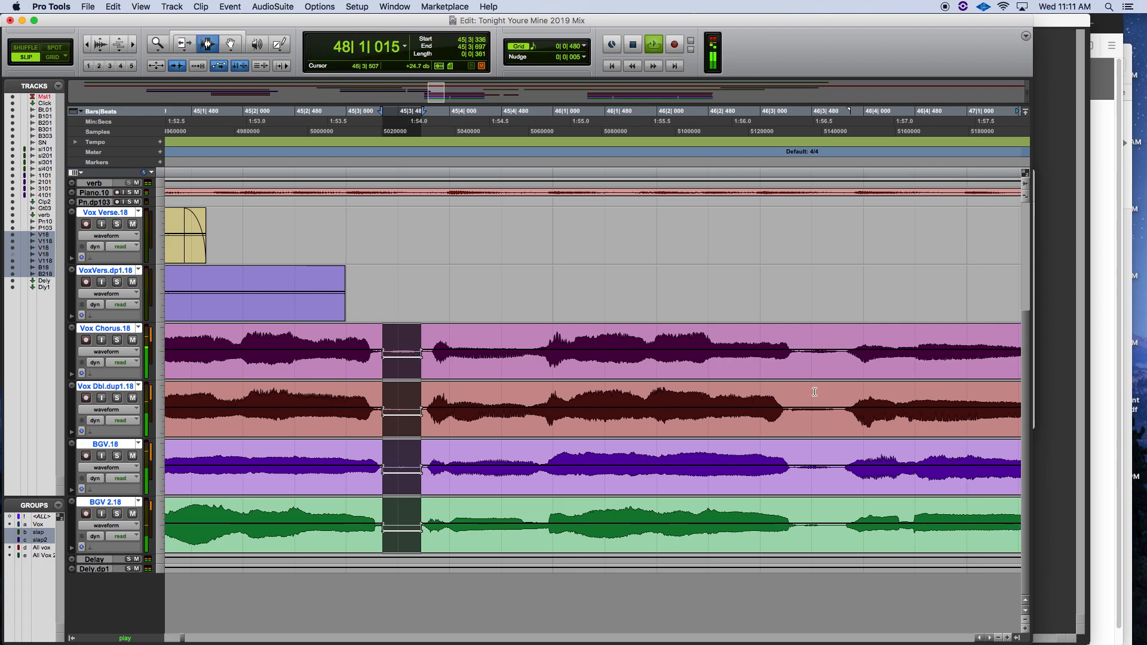
drag(790, 395, 838, 478)
drag(793, 362, 839, 522)
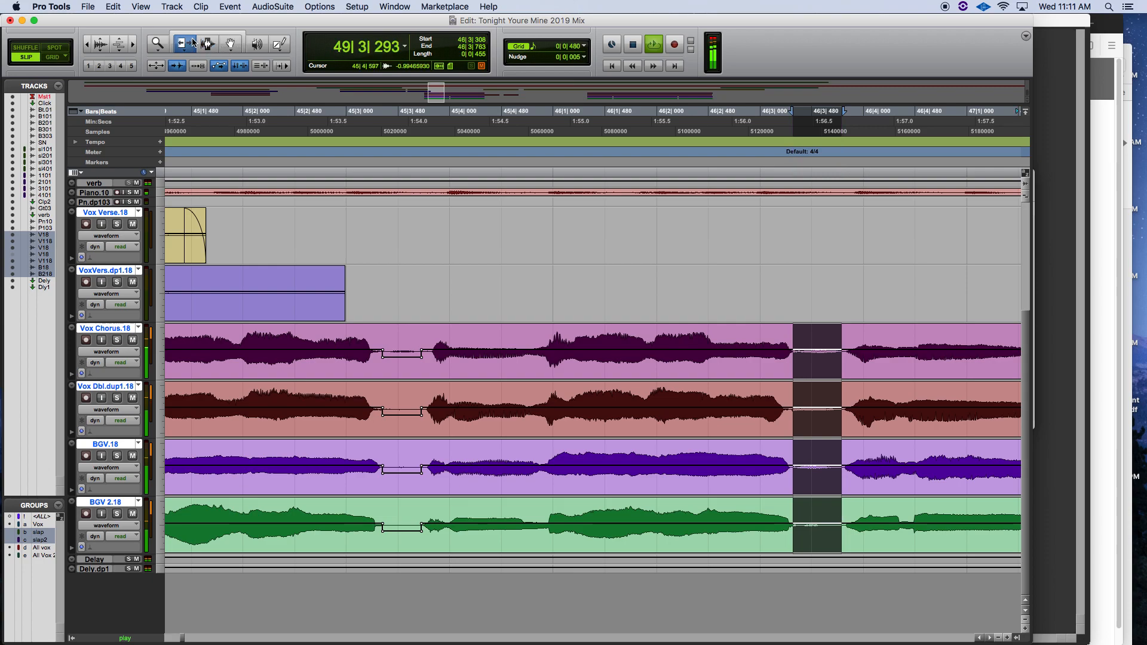
drag(820, 353, 820, 361)
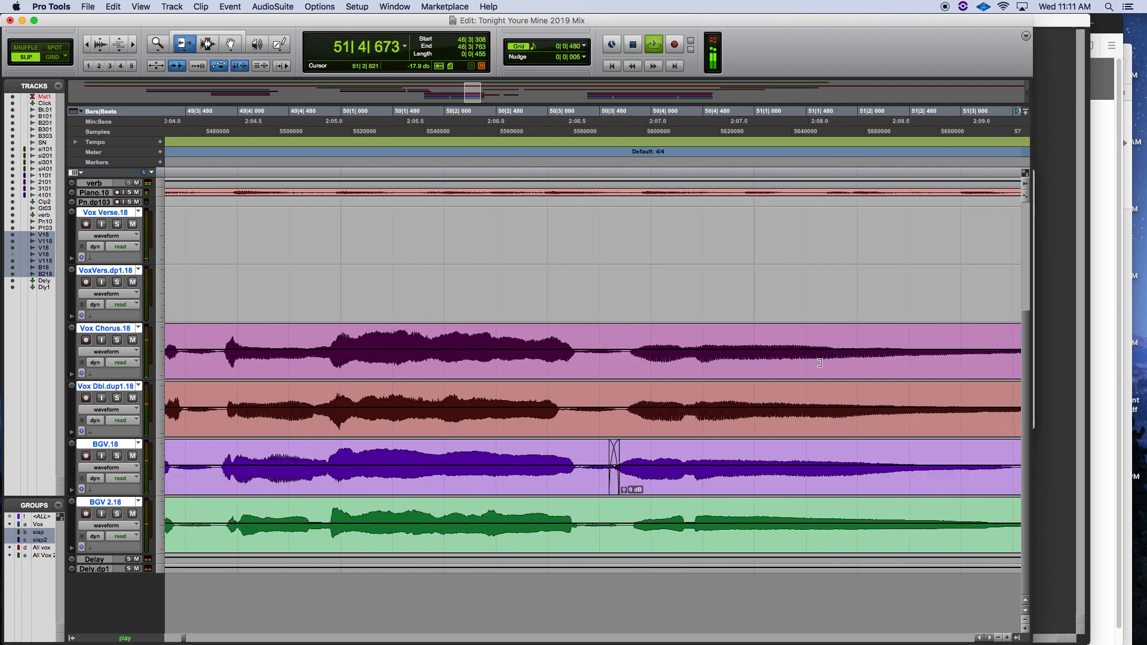
Lower the clip gain of the chorus, double and both background vocals in the gaps 49|3|433 to 49|3|772 and 50|3|288 to 50|3|638
scroll(820, 363, left, 1)
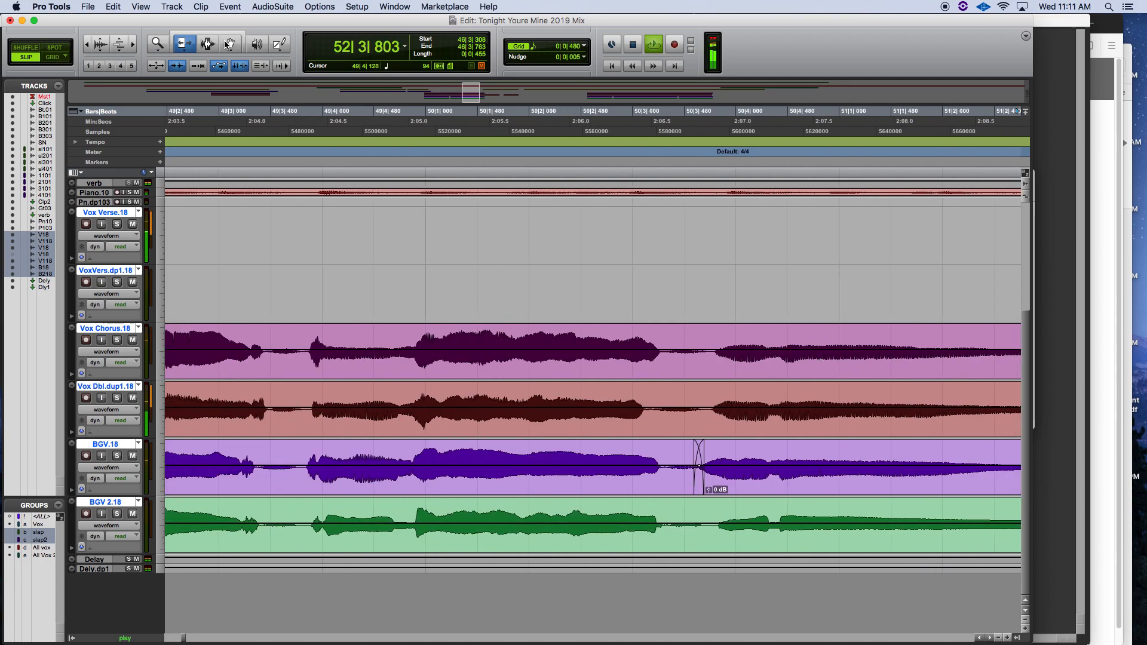
drag(266, 364, 304, 508)
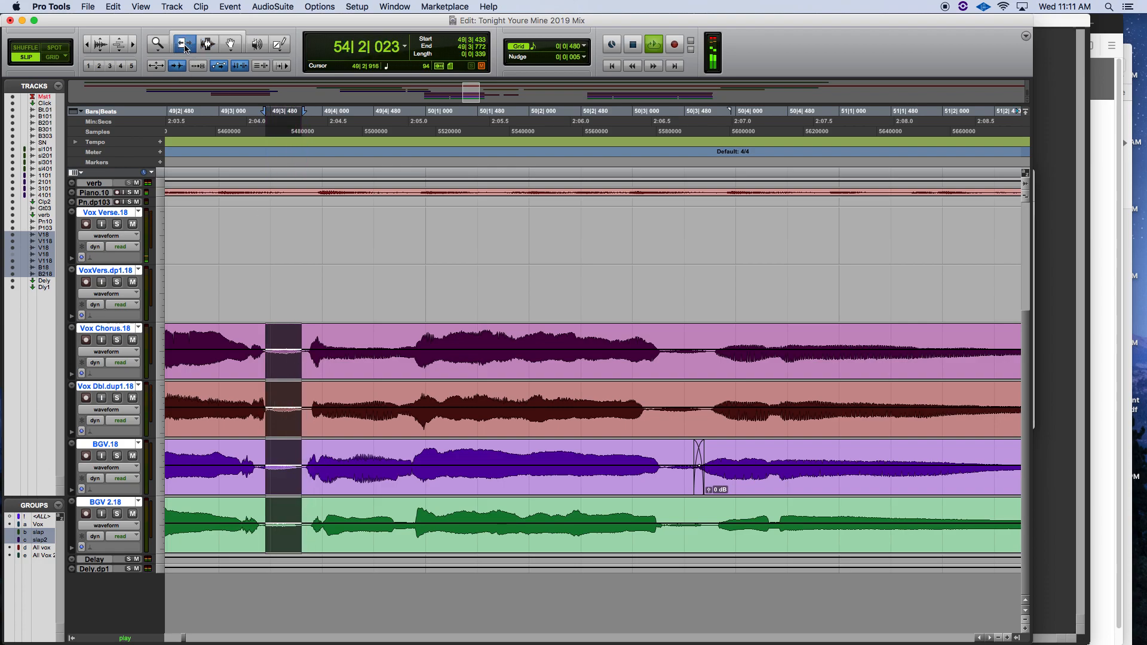
drag(289, 350, 289, 358)
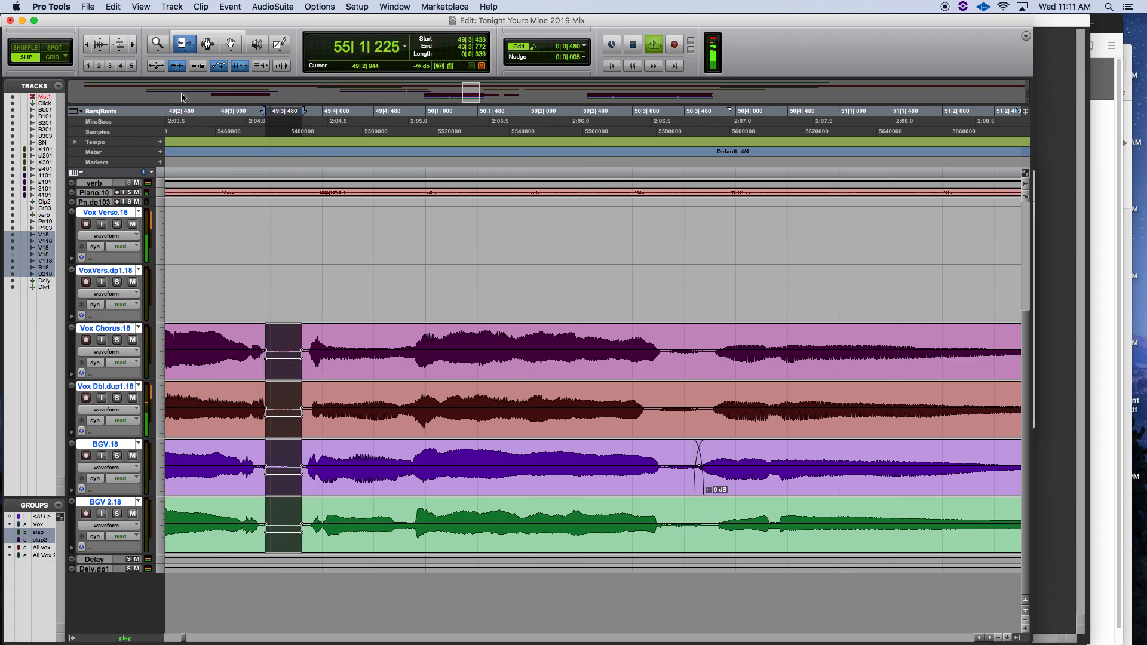
drag(665, 384, 700, 529)
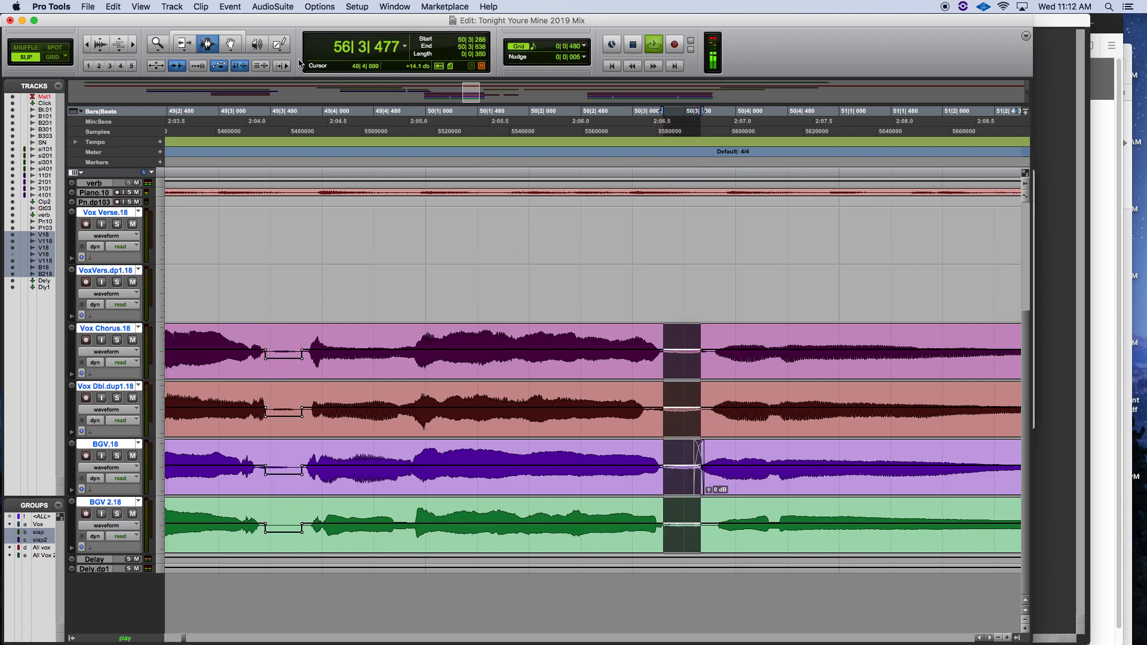
drag(681, 351, 681, 358)
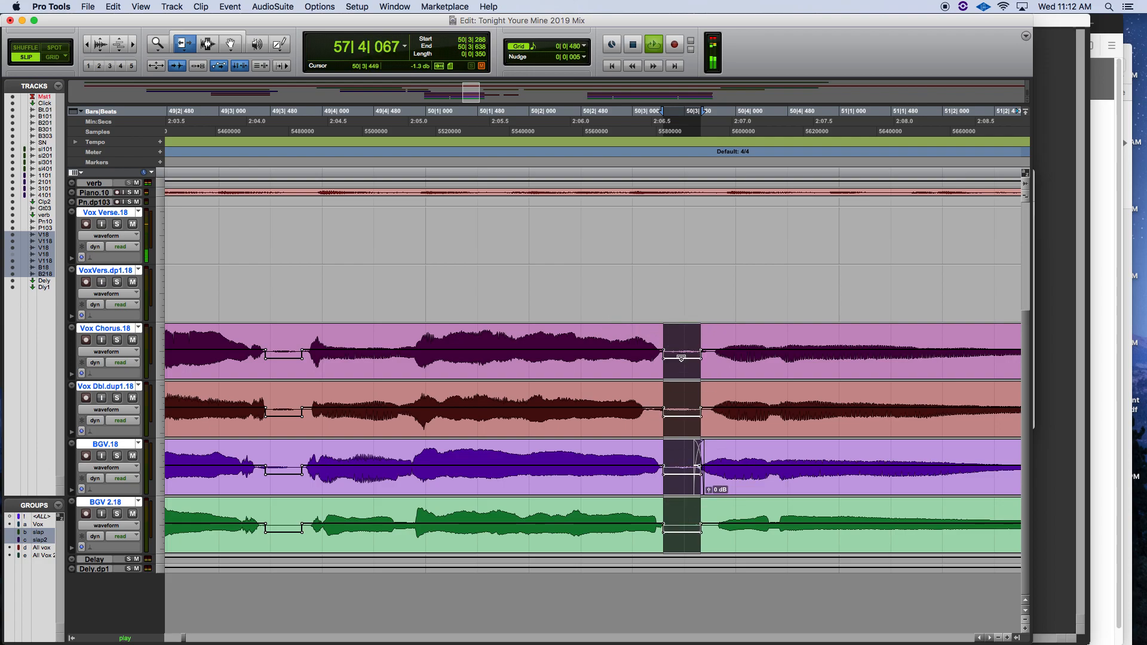
Play back the Vox Verse and Vox Dbl clips after the chorus from 54|1|630
click(97, 44)
click(98, 44)
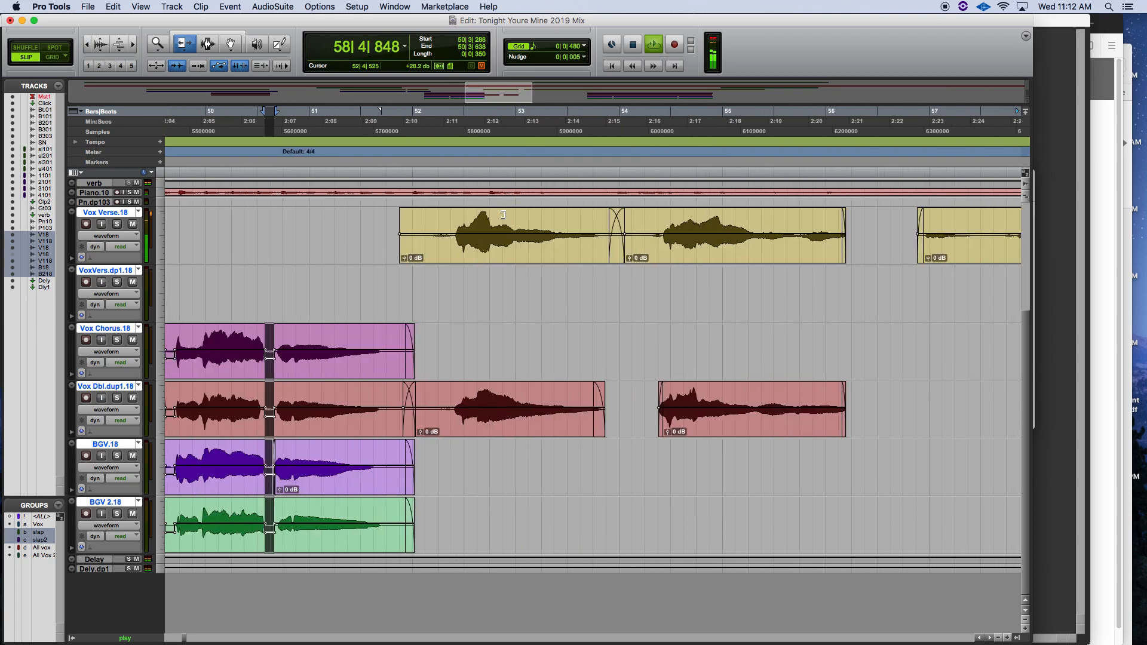
key(F7)
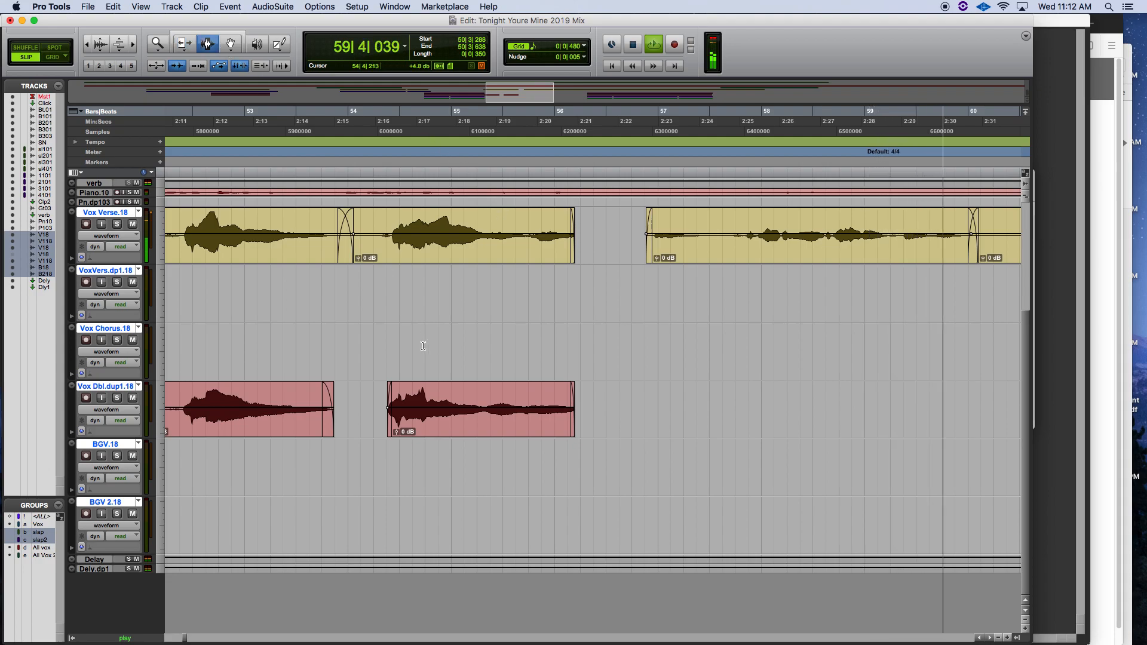
click(365, 294)
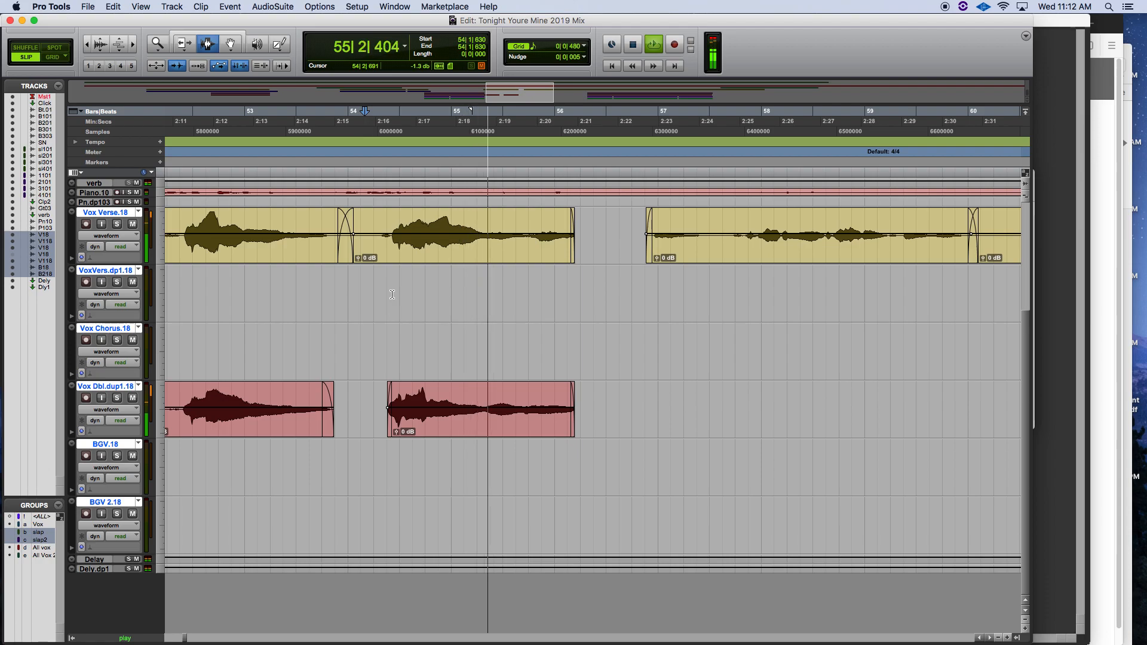
key(super+bracketright)
key(super+bracketright)
key(super+bracketright)
key(space)
Play back the quiet tail of the Vox Verse and Vox Dbl clips twice from 55|2|334
scroll(323, 195, right, 10)
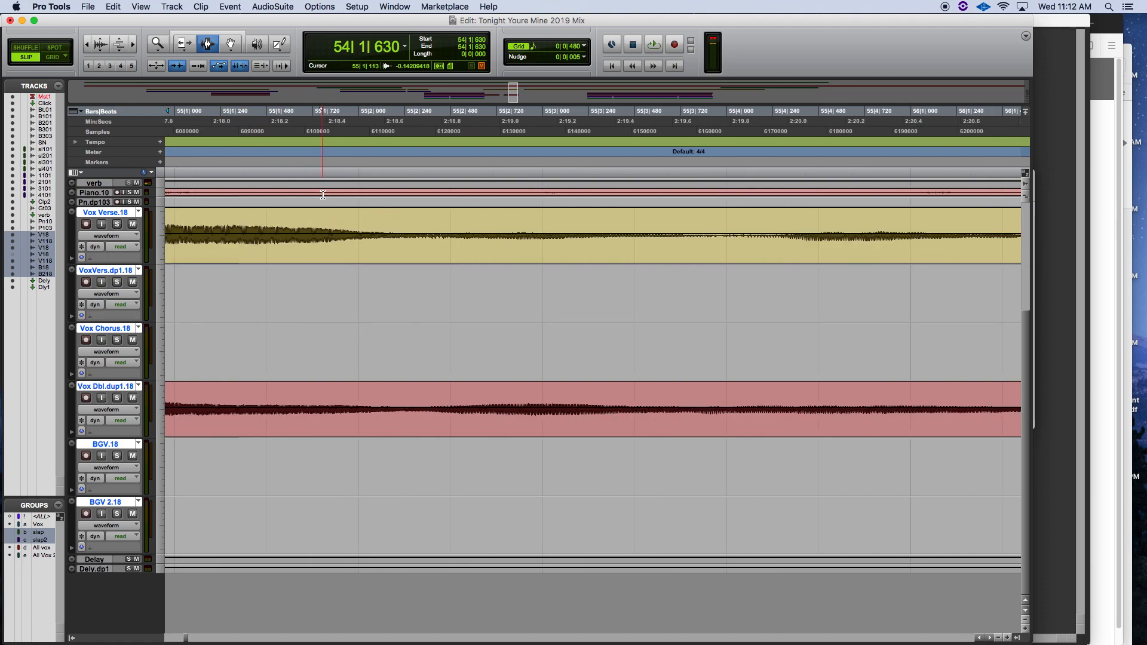
scroll(323, 195, right, 3)
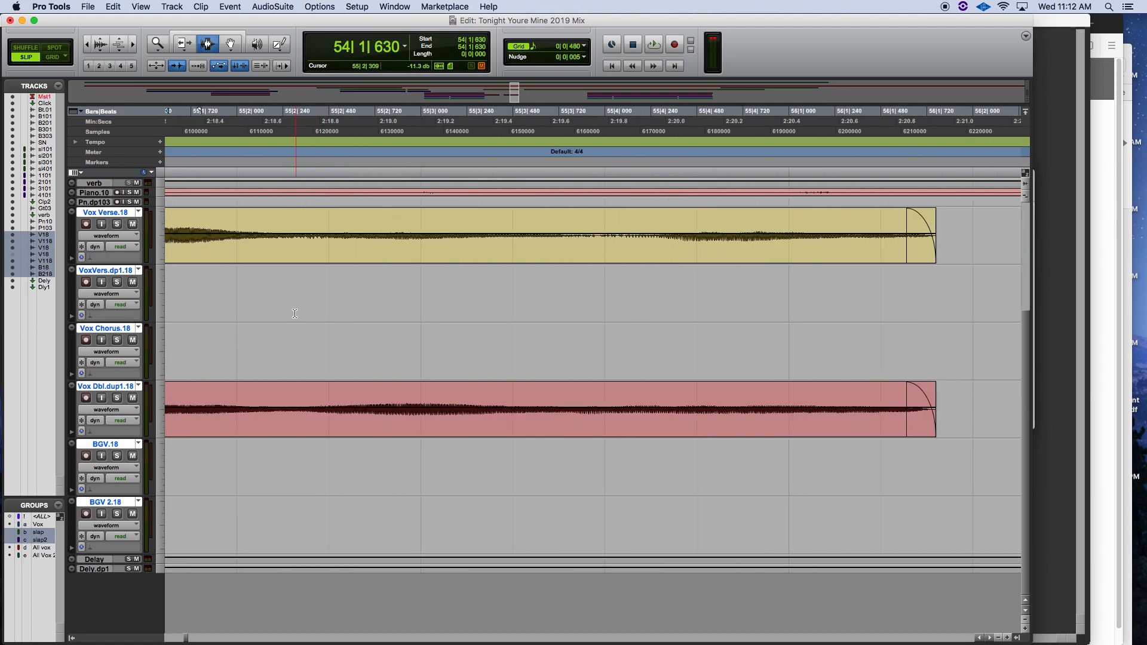
click(300, 398)
key(space)
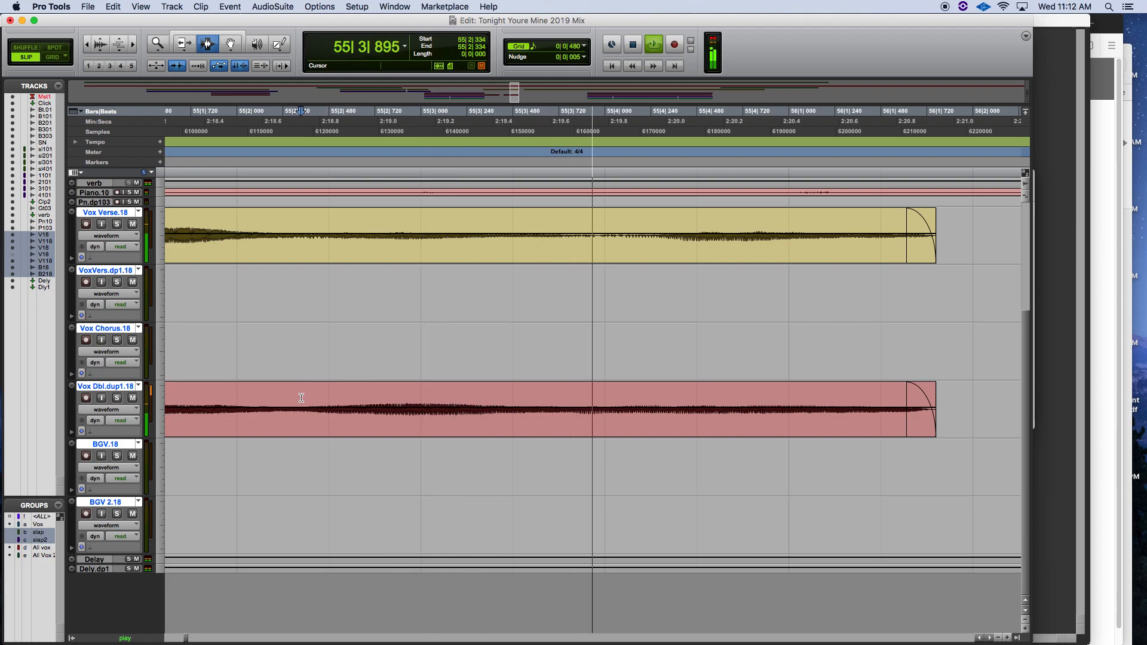
key(space)
key(space)
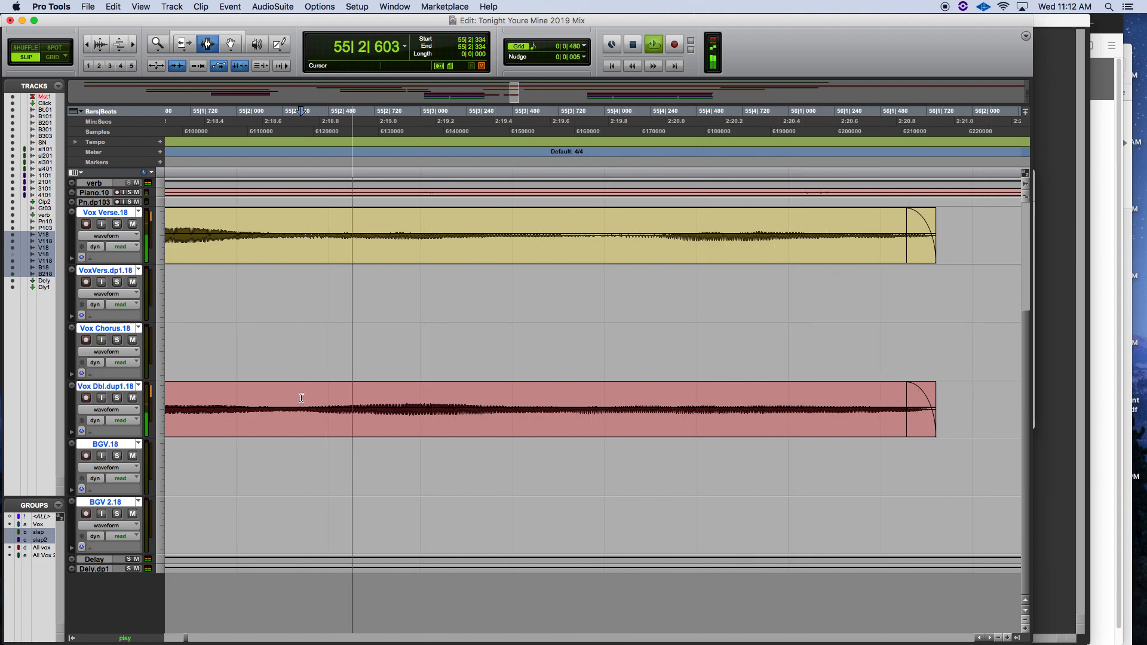
Enlarge the displayed audio waveforms vertically and replay the Vox Verse and Vox Dbl tail from 55|2|334
key(F8)
key(space)
click(101, 41)
key(space)
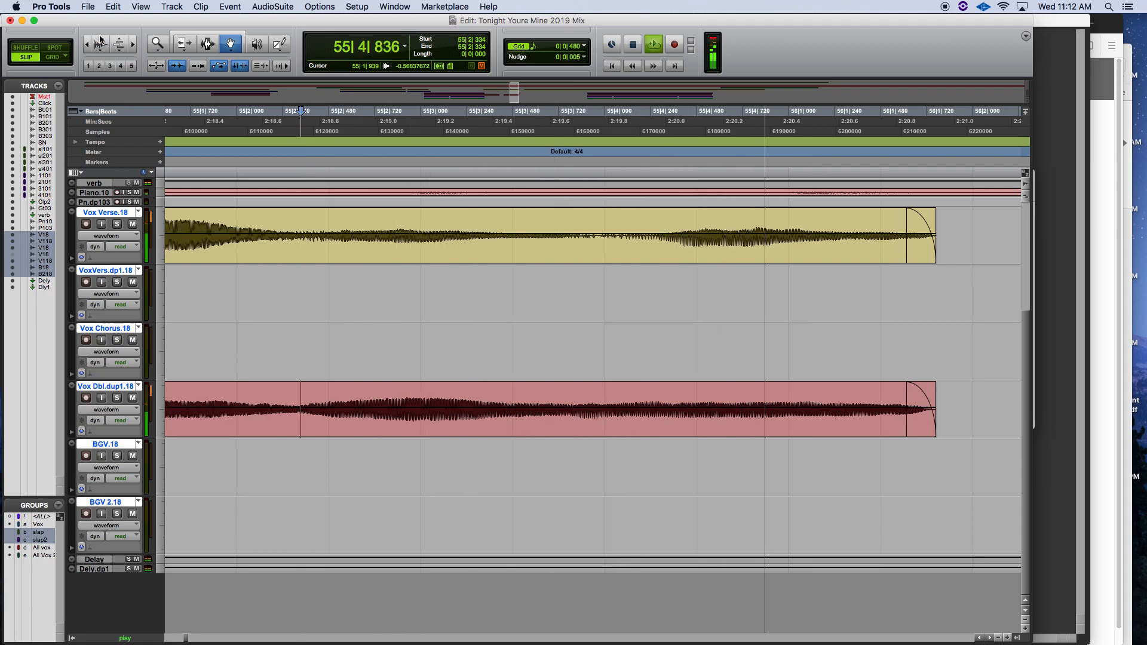
Lower Vox Dbl clip gain points around 55|4|080 and 55|4|430, and play back the phrase from 54|3|954
key(space)
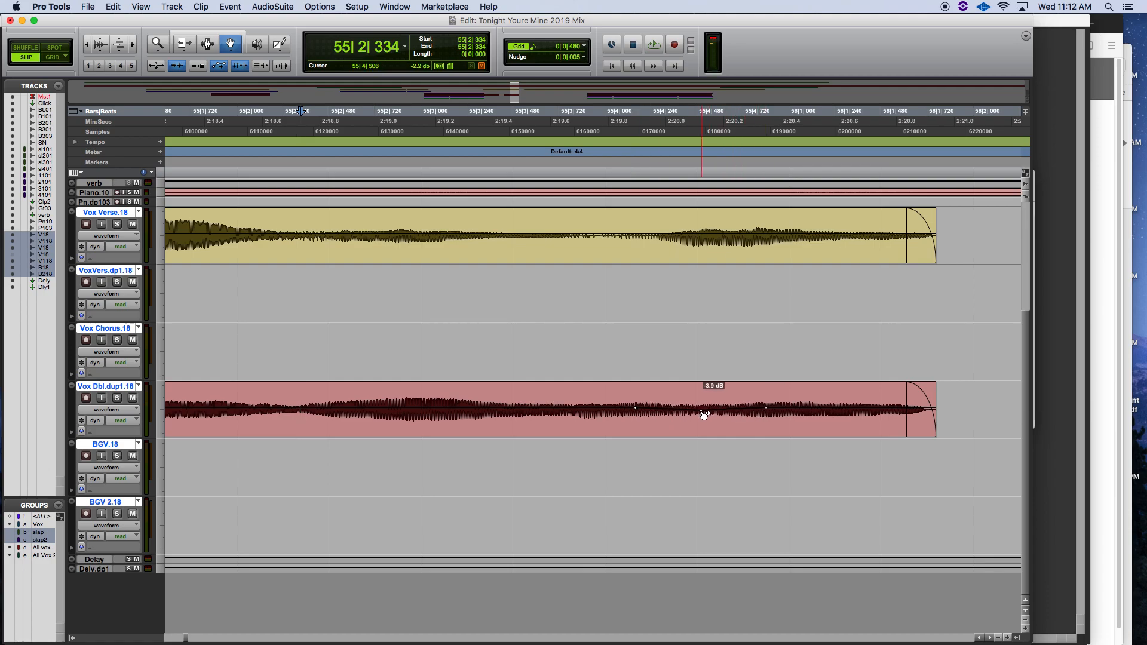
key(space)
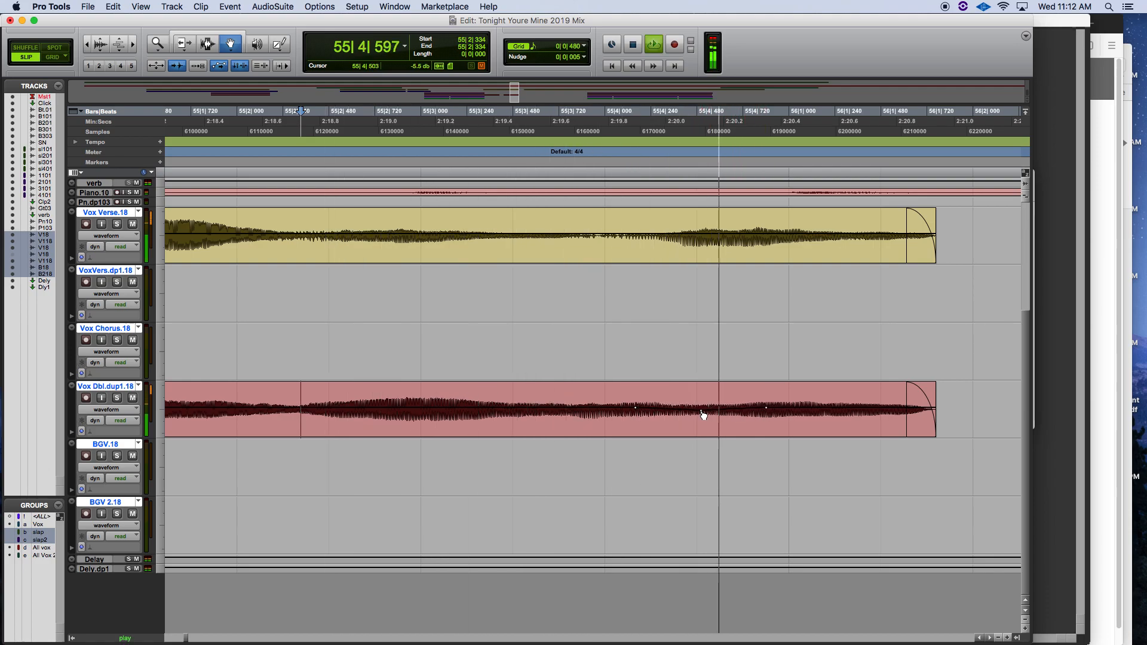
drag(702, 412, 702, 415)
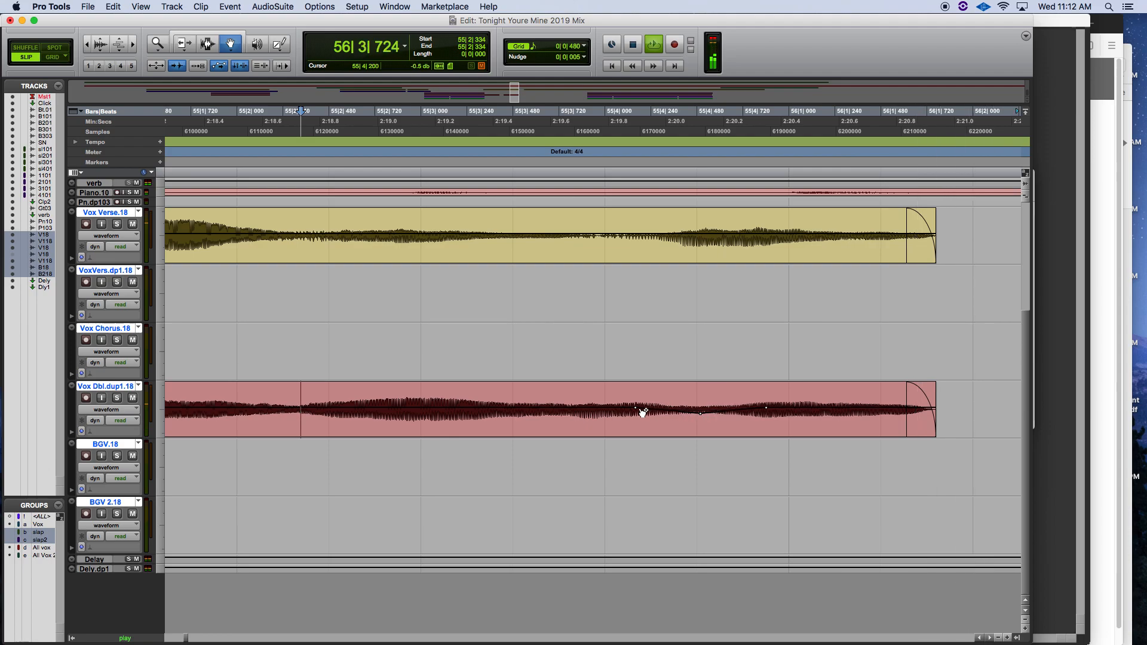
key(space)
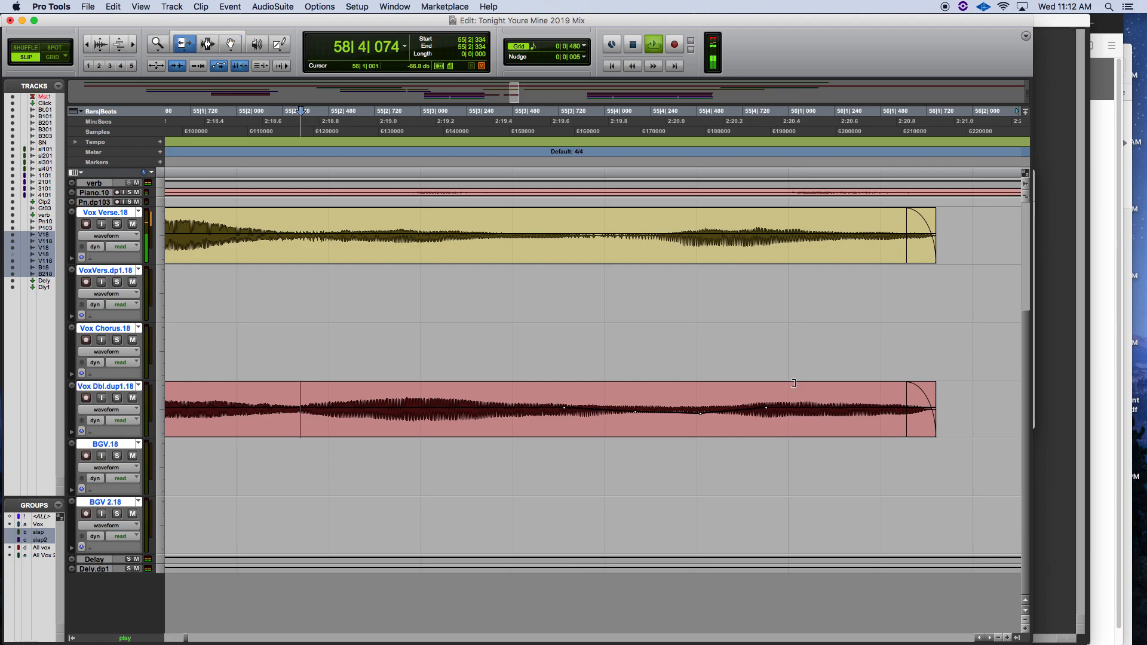
drag(824, 406, 825, 404)
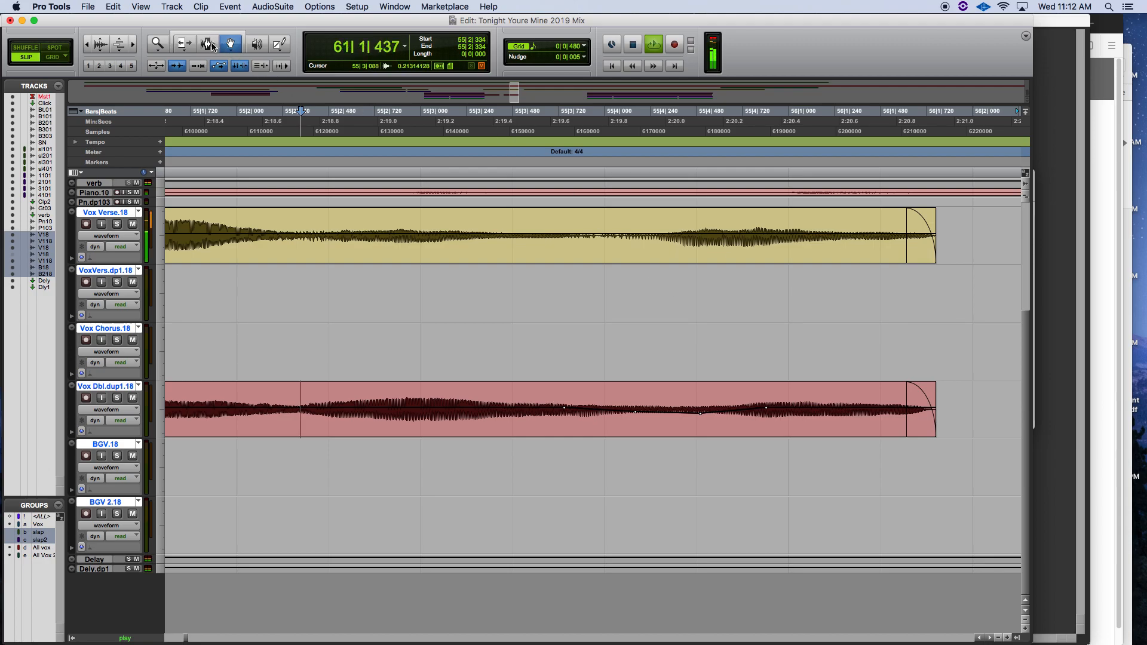
key(space)
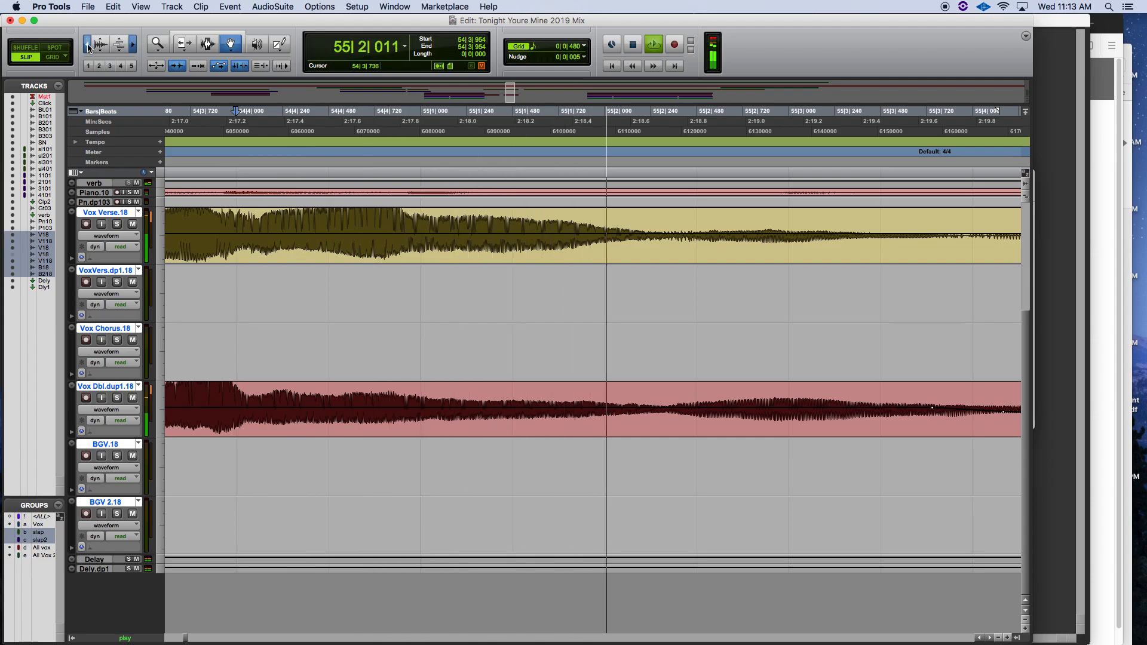
Lower the clip gain of the Vox Dbl tail from 55|2|291 to the clip's end by about 3.9 dB
click(89, 46)
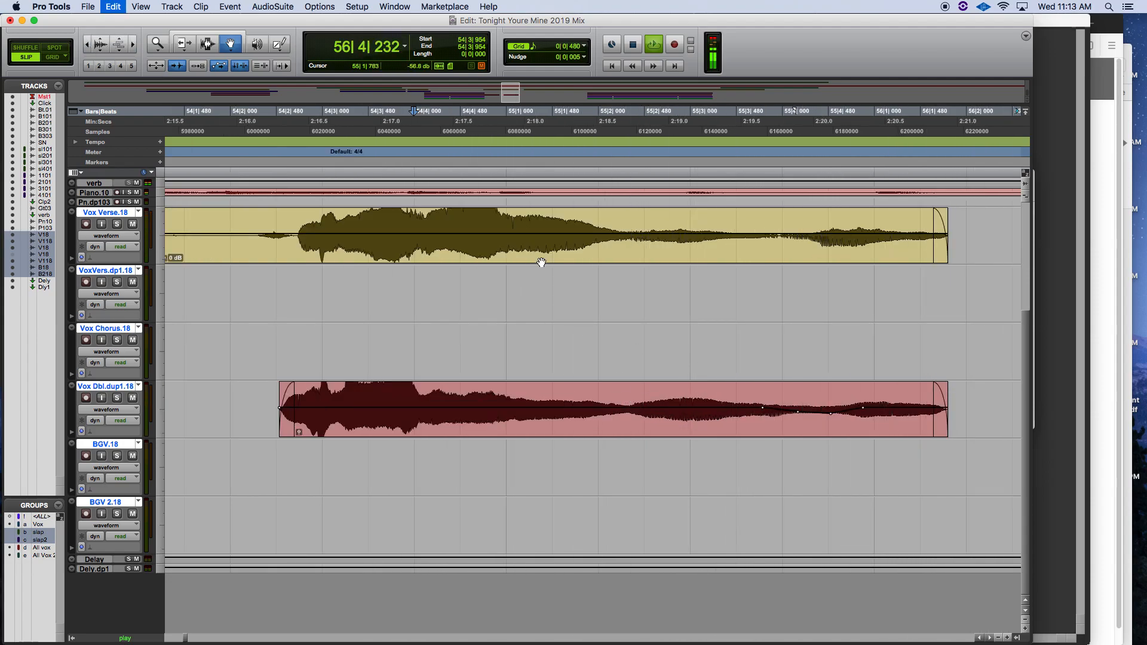
drag(627, 405, 950, 407)
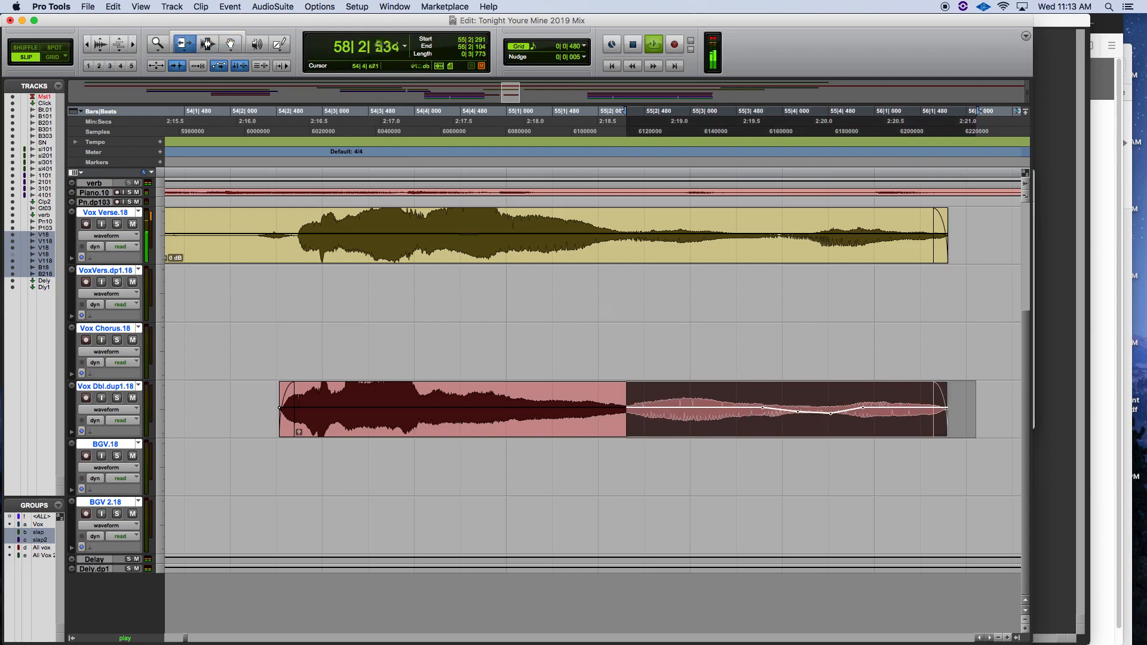
key(space)
drag(750, 409, 729, 411)
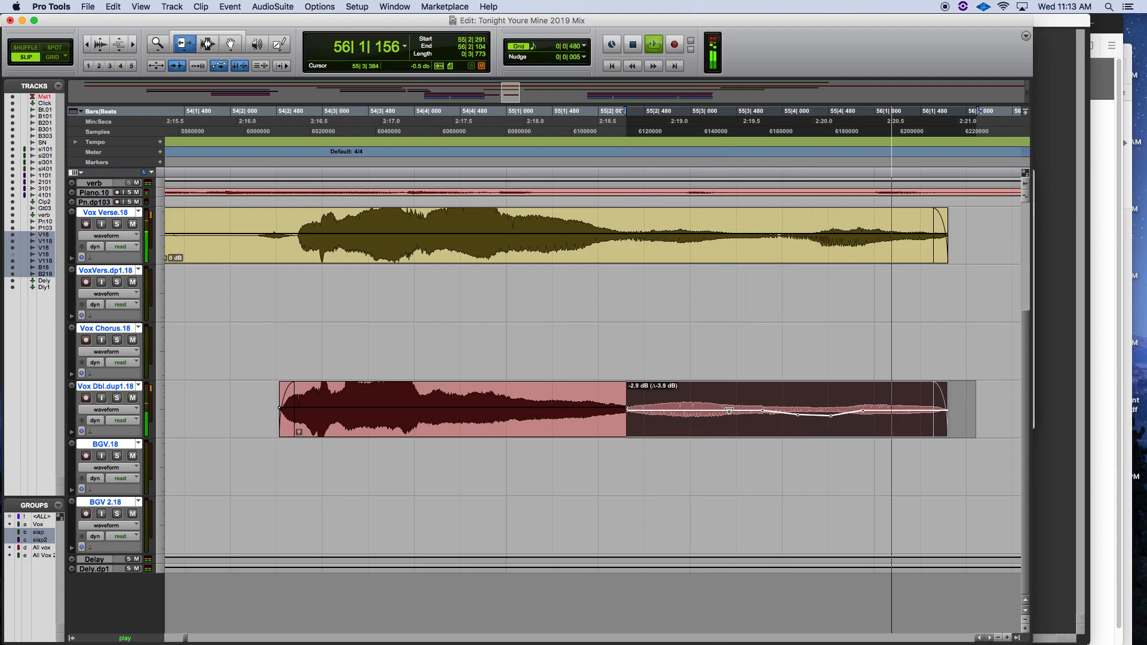
Play back the song from 54|2|428 into the last chorus, following the stacked vocal tracks around bars 65 to 79
click(271, 167)
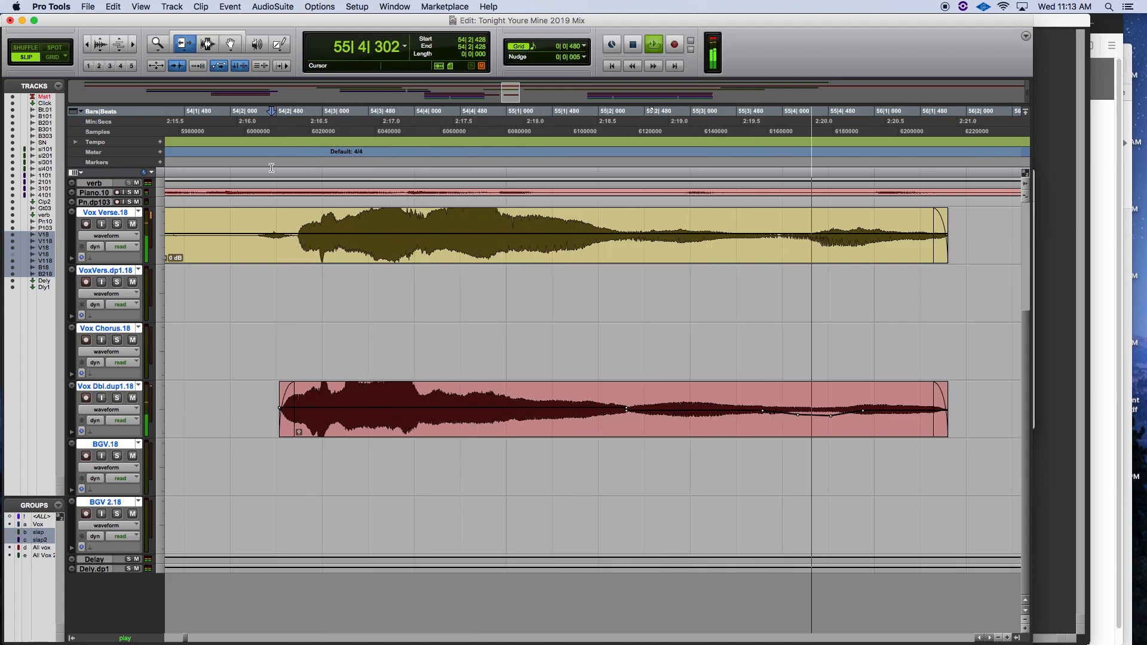
key(space)
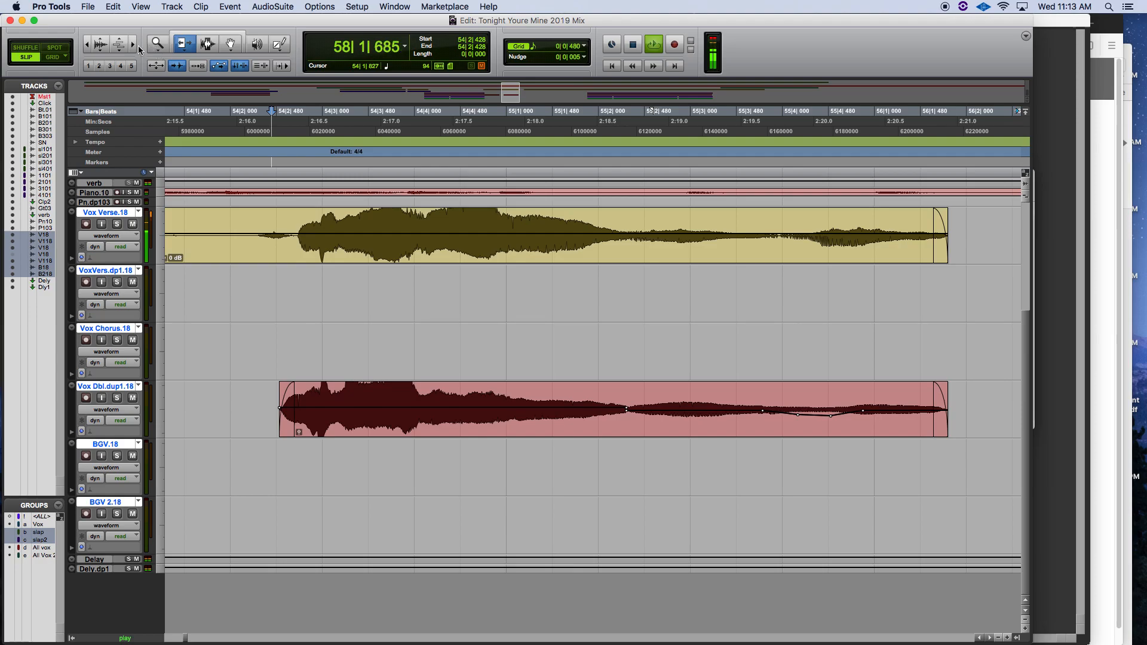
double_click(160, 47)
click(208, 45)
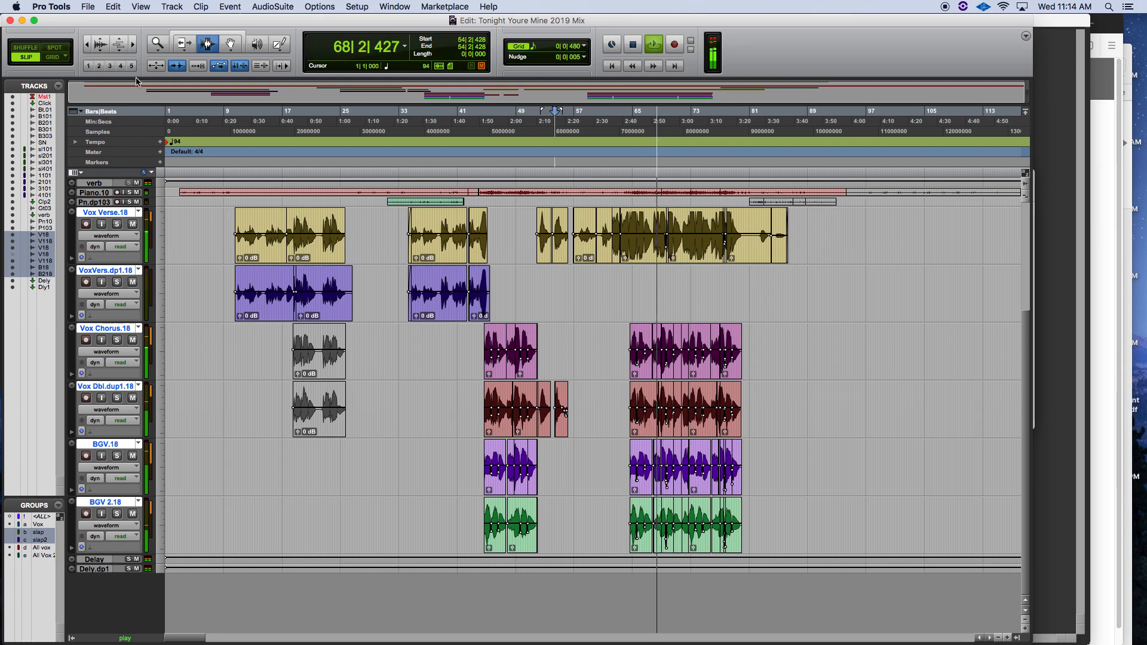
click(132, 46)
click(132, 46)
click(133, 46)
scroll(324, 198, right, 10)
scroll(325, 197, right, 6)
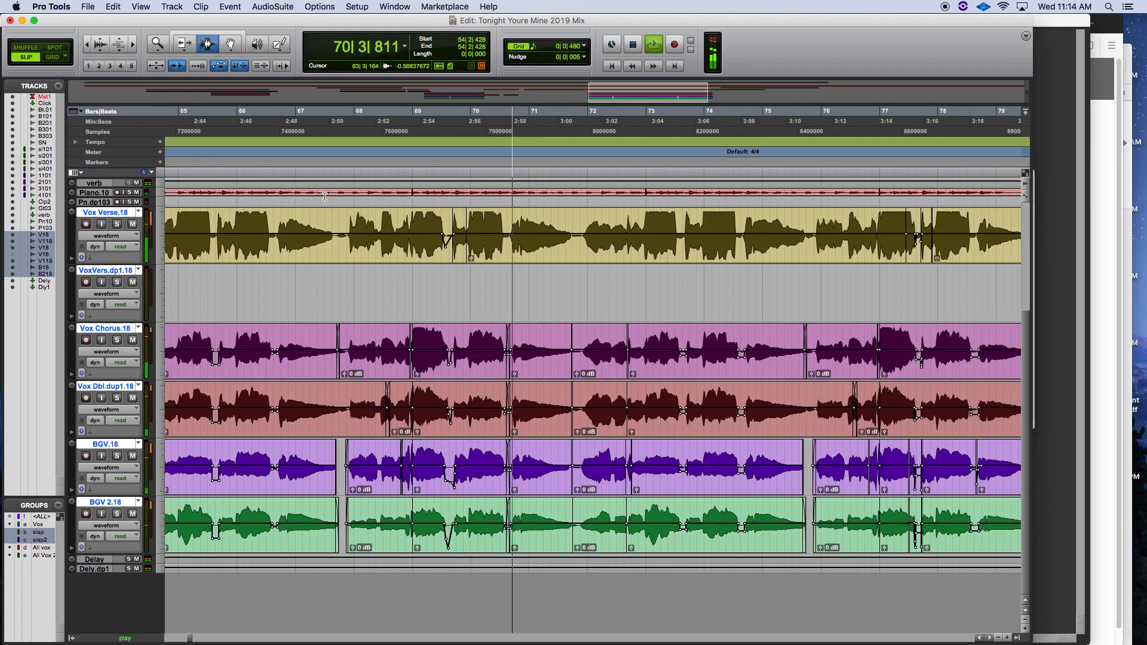
scroll(325, 197, right, 1)
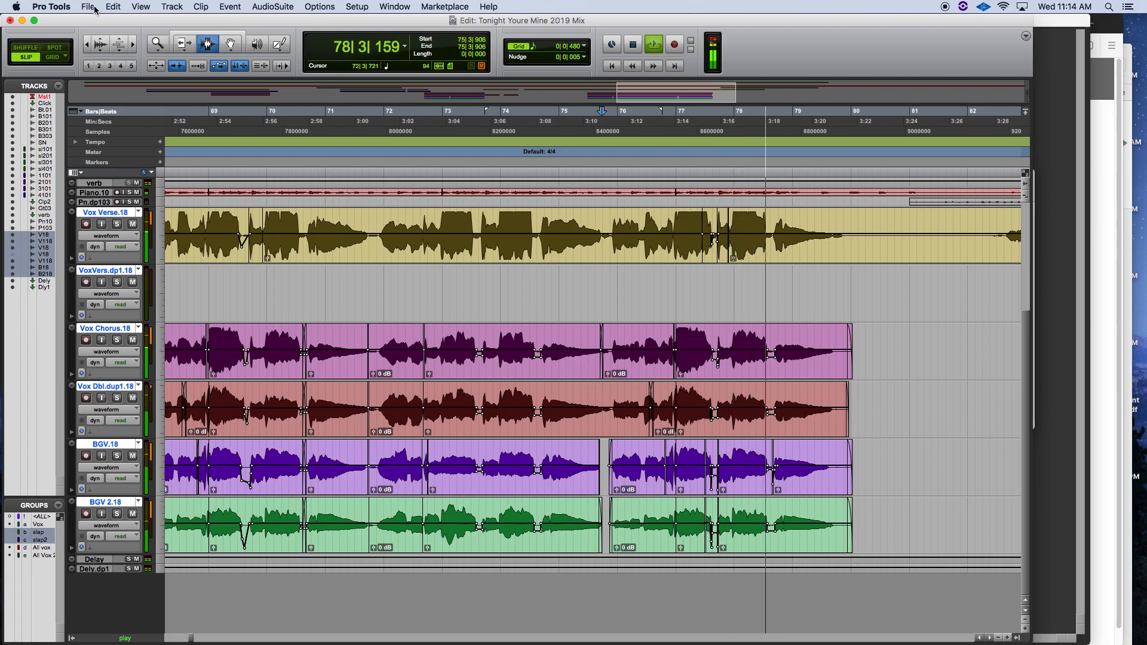
Replay the end of the stacked vocal phrase from 75|2|312, comparing it with Vox Verse muted and unmuted
click(133, 44)
click(132, 44)
click(134, 45)
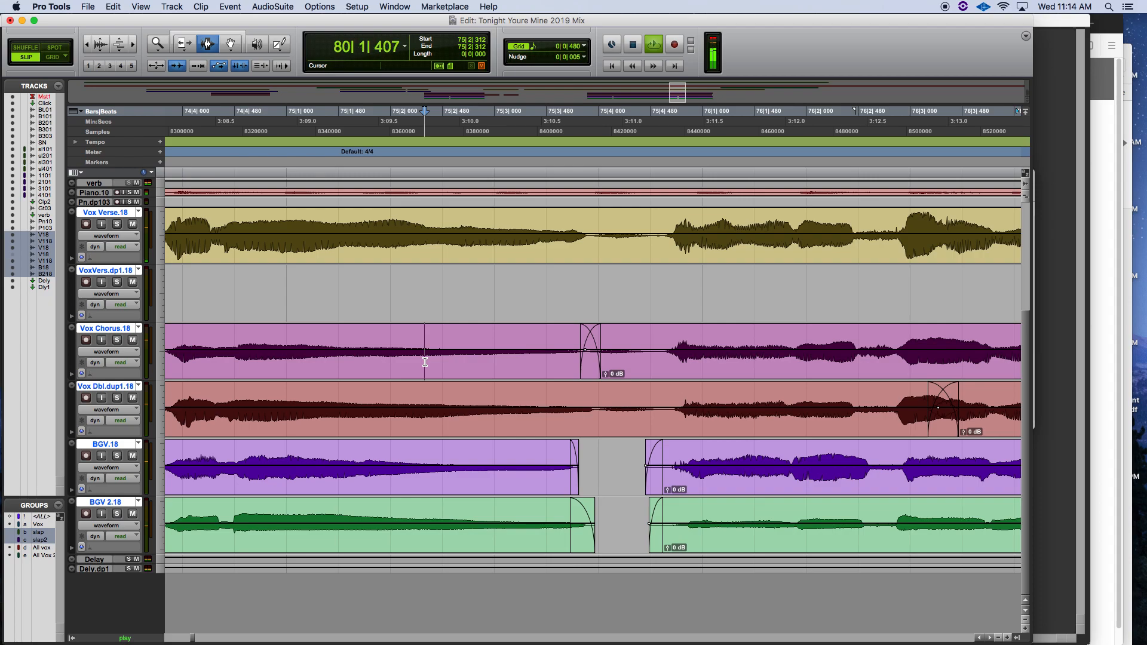
key(space)
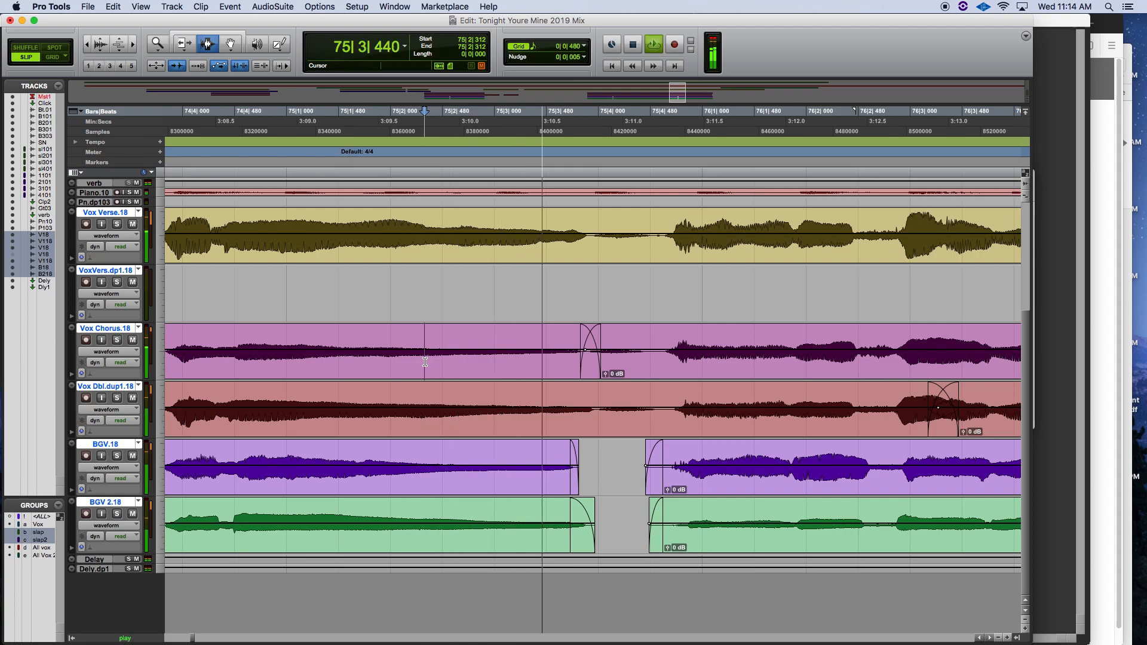
key(space)
key(space)
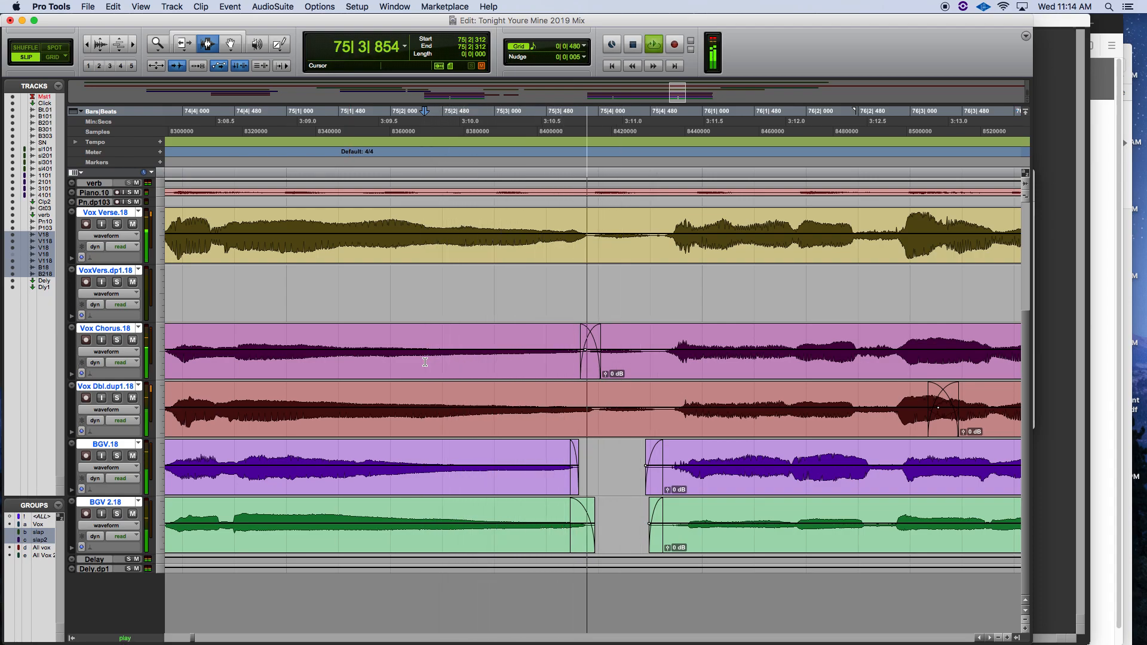
key(space)
key(space)
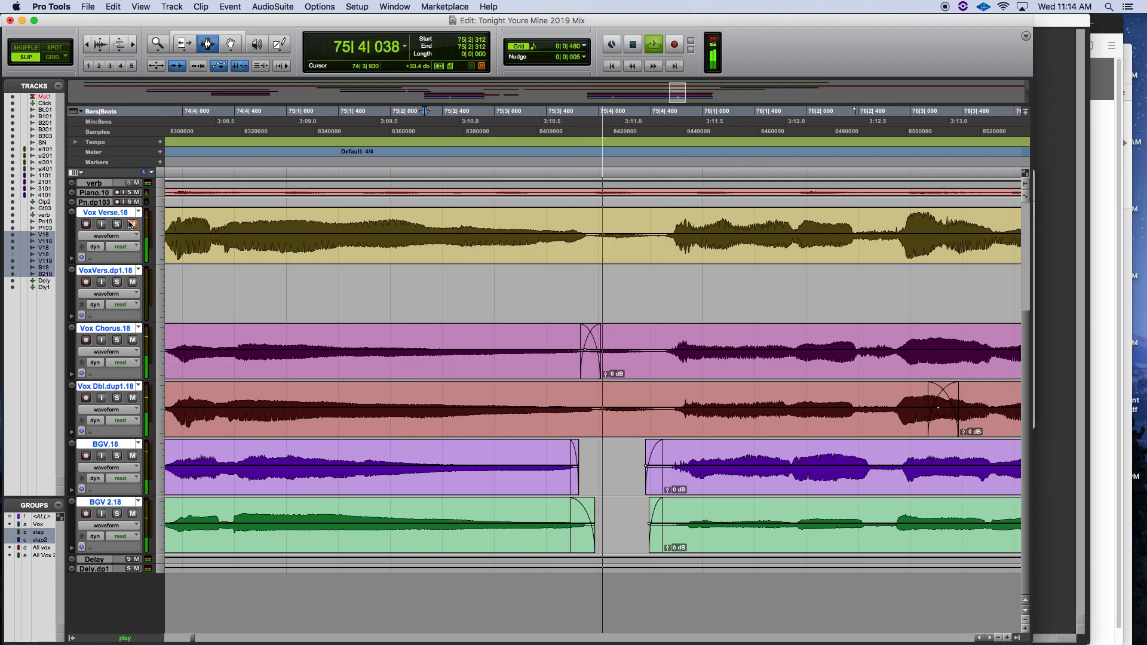
key(space)
key(space)
key(space)
key(space)
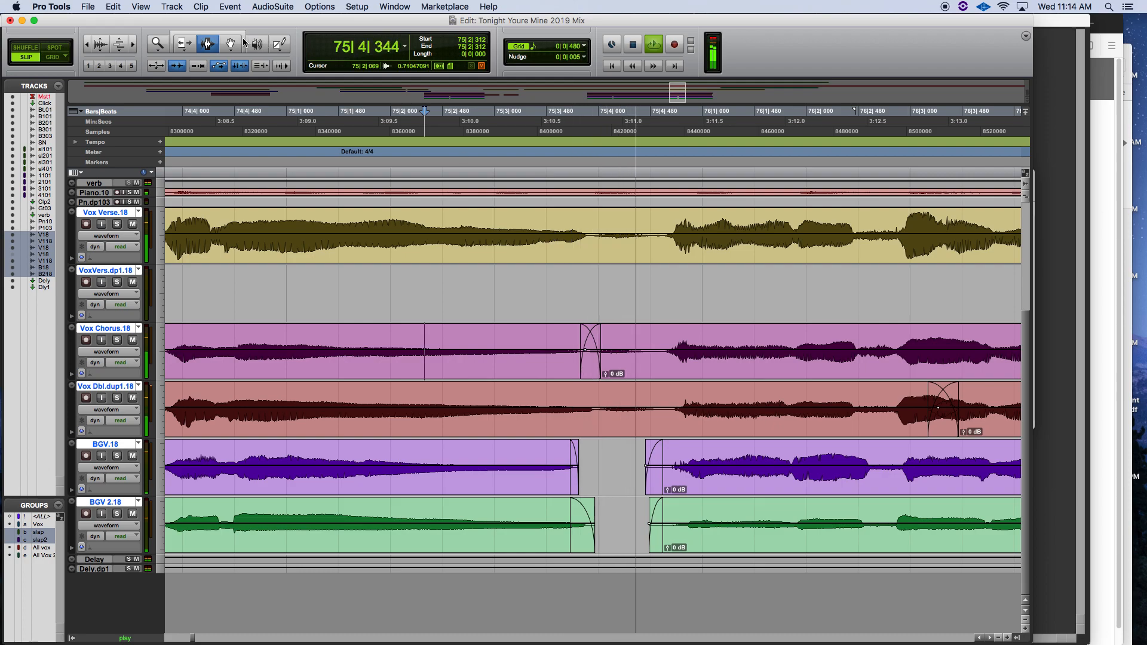
Add Vox Verse clip gain points near 75|3|590 and 75|3|900, lower the gain between them slightly, and replay the phrase
key(F8)
key(space)
key(space)
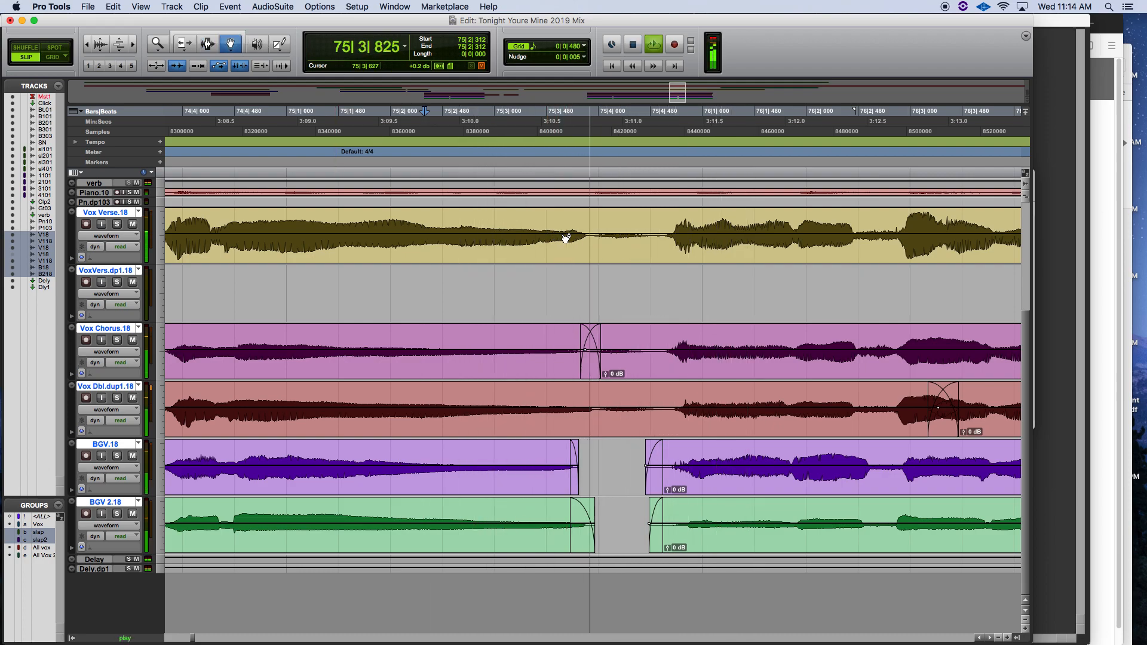
key(space)
click(558, 235)
click(592, 235)
drag(578, 234, 579, 239)
key(space)
key(space)
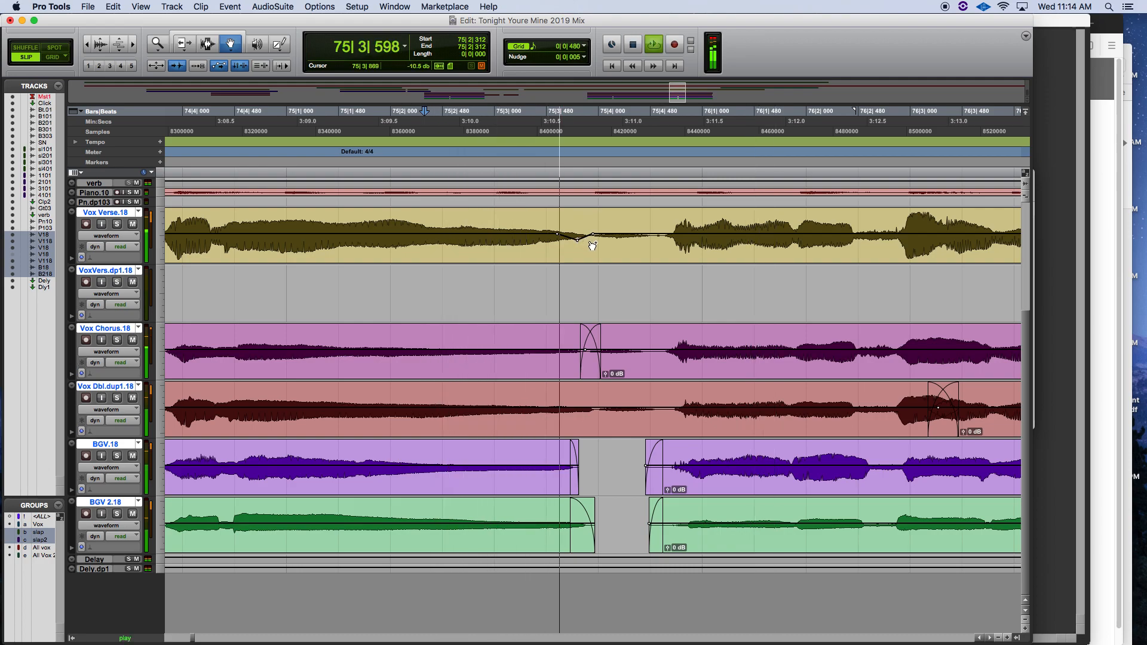
Try lowering the Vox Verse clip gain dip near 75|3|780 to about -20 dB, and replay the phrase from 75|2|312
key(space)
key(space)
key(space)
drag(582, 252, 582, 251)
key(space)
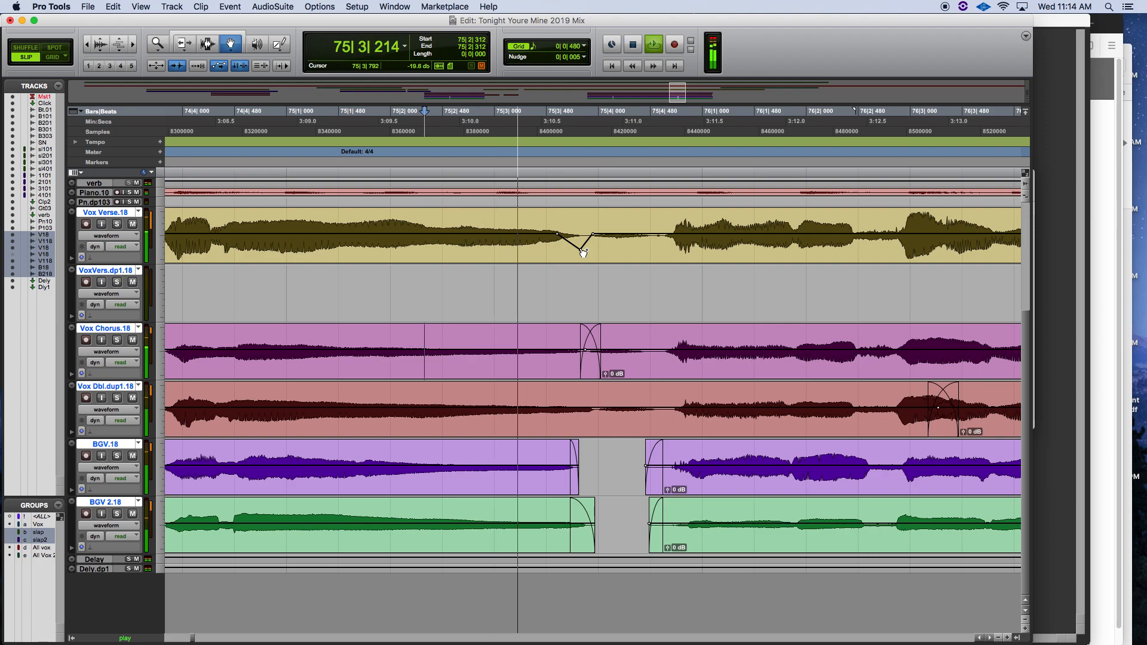
key(space)
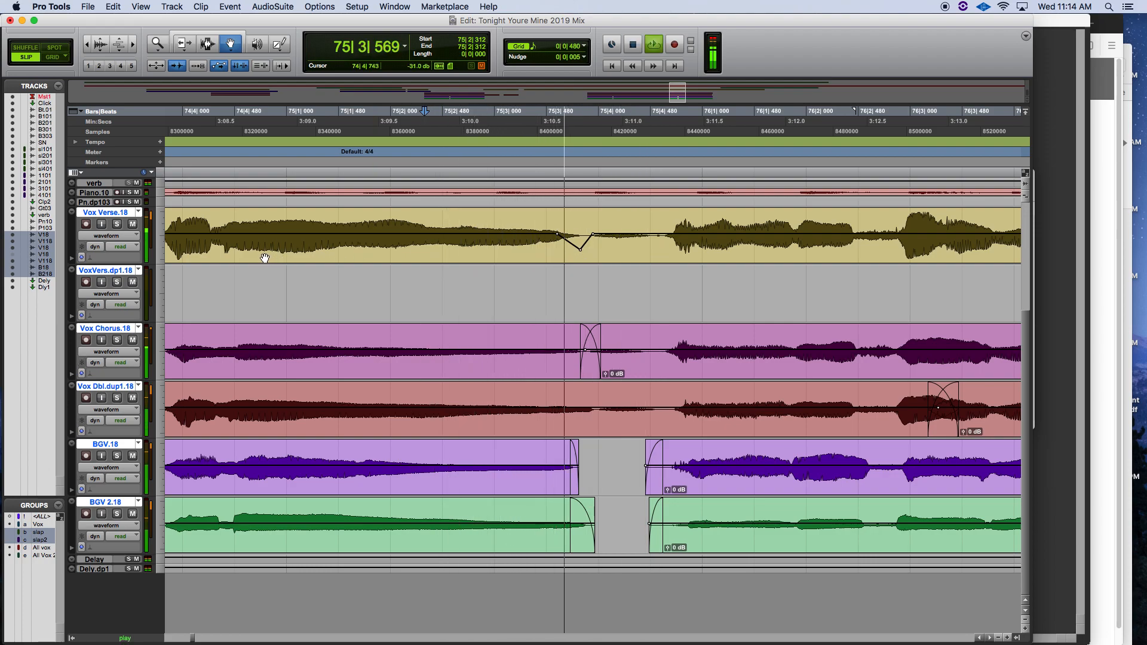
key(space)
key(space)
key(space)
key(space)
key(space)
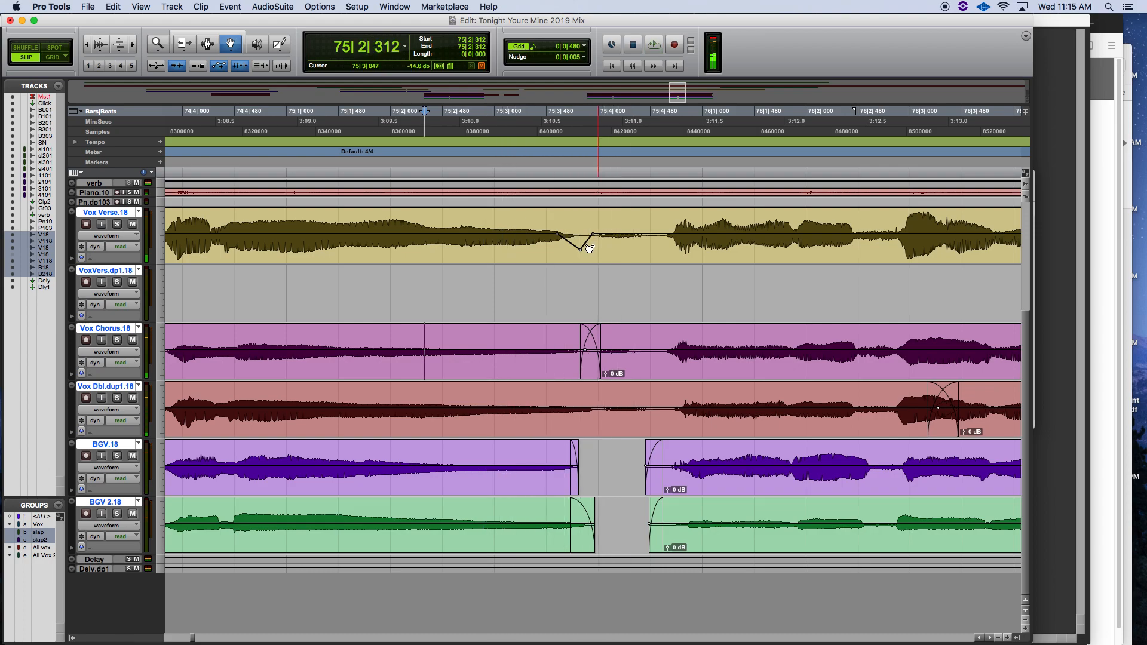
Lower the Vox Verse clip gain point near 75|3|780 to about -31 dB and replay the phrase from 75|2|312
scroll(202, 233, up, 1)
key(space)
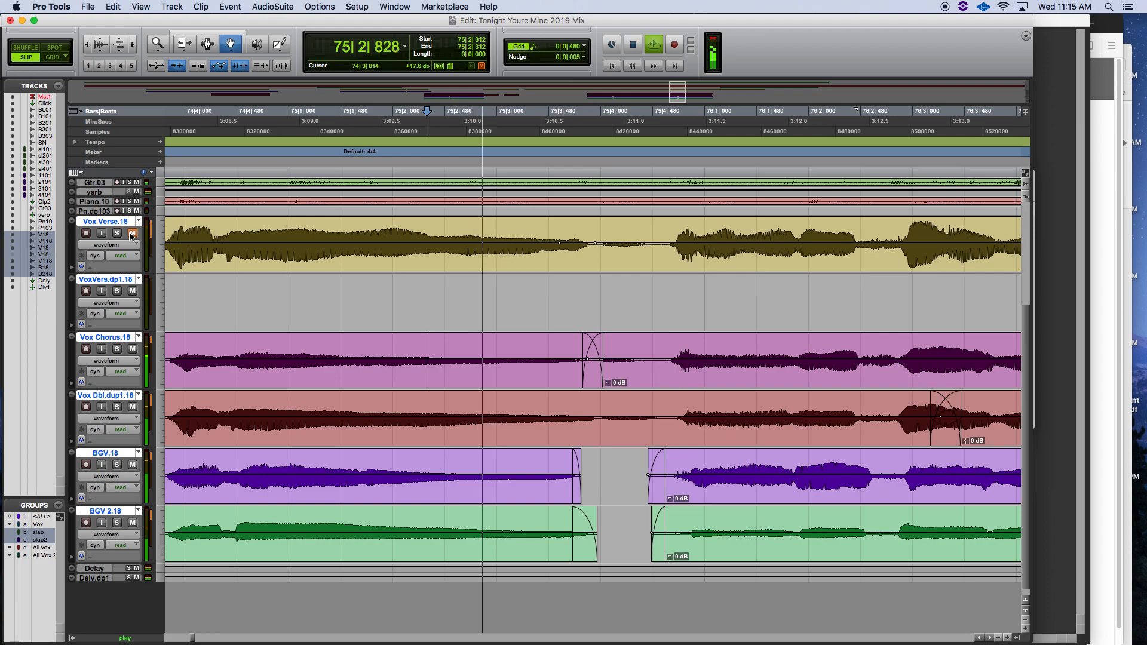
key(space)
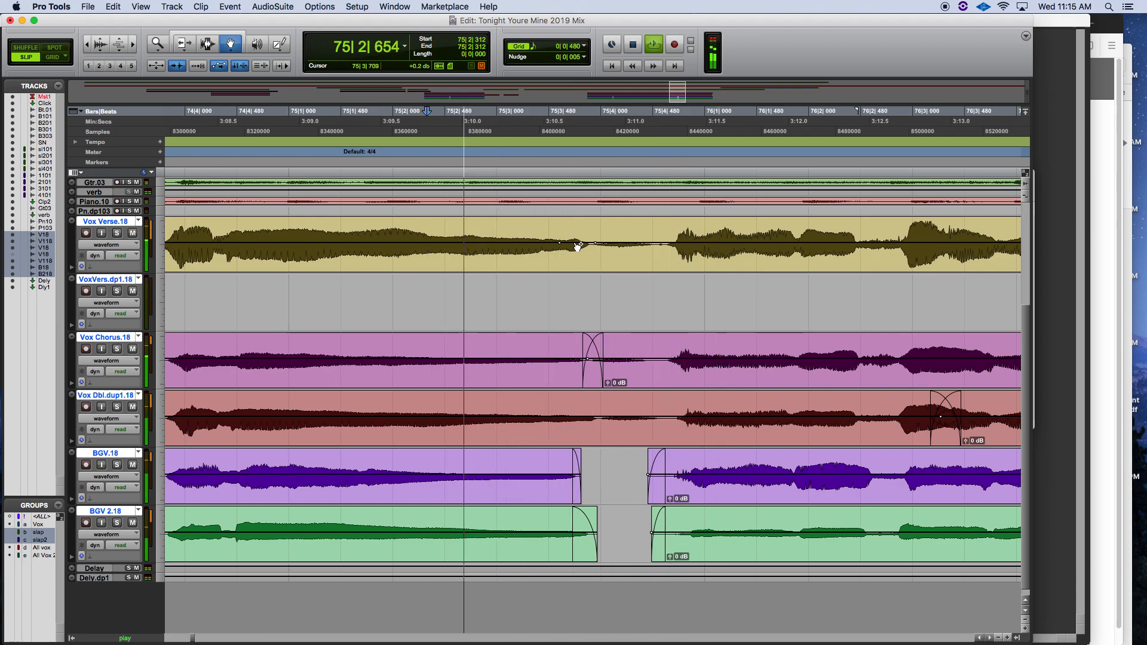
drag(582, 246, 583, 266)
key(space)
key(space)
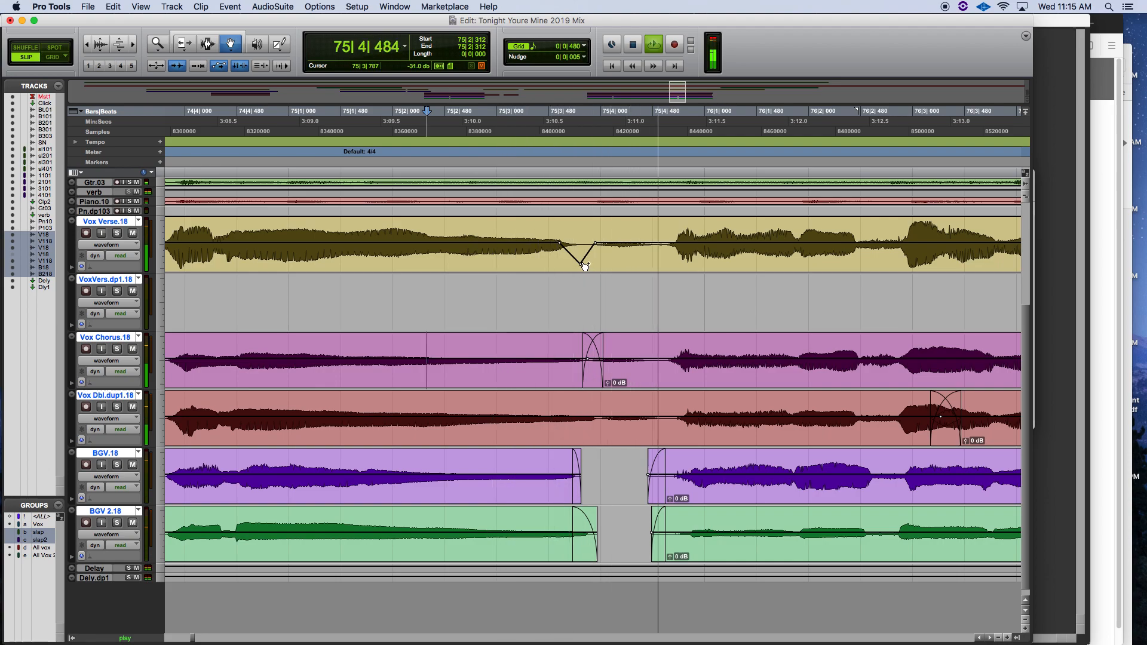
Lower the Vox Verse clip gain point near 75|3|900 to about -18.1 dB and ramp back up to a point near 75|4|200
key(space)
key(space)
click(594, 258)
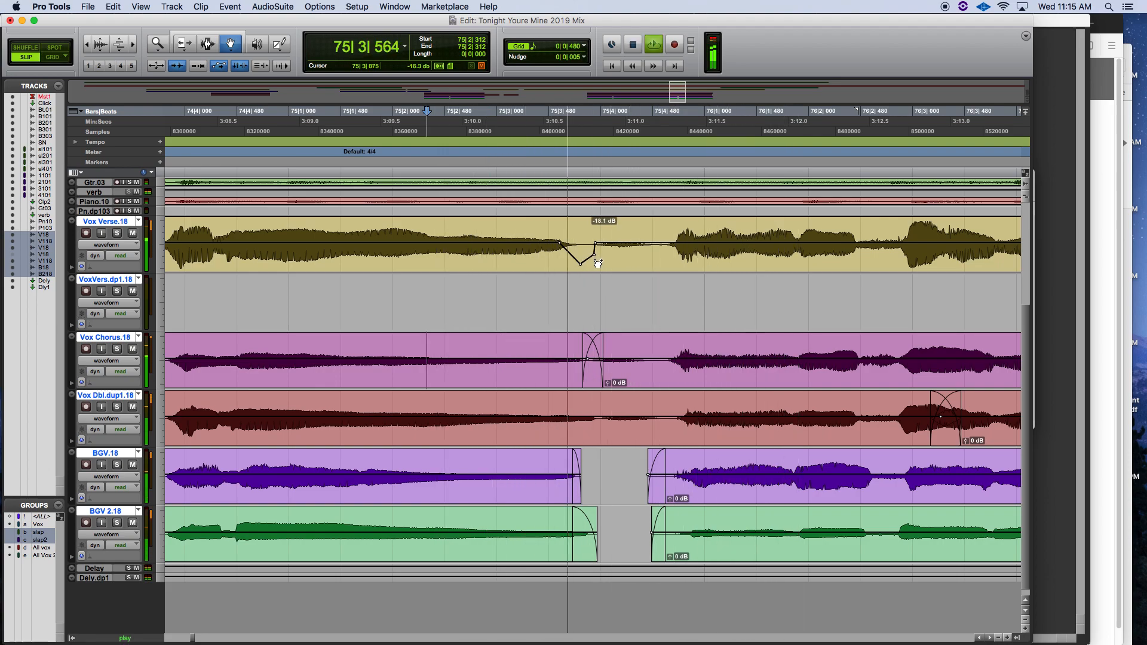
click(623, 244)
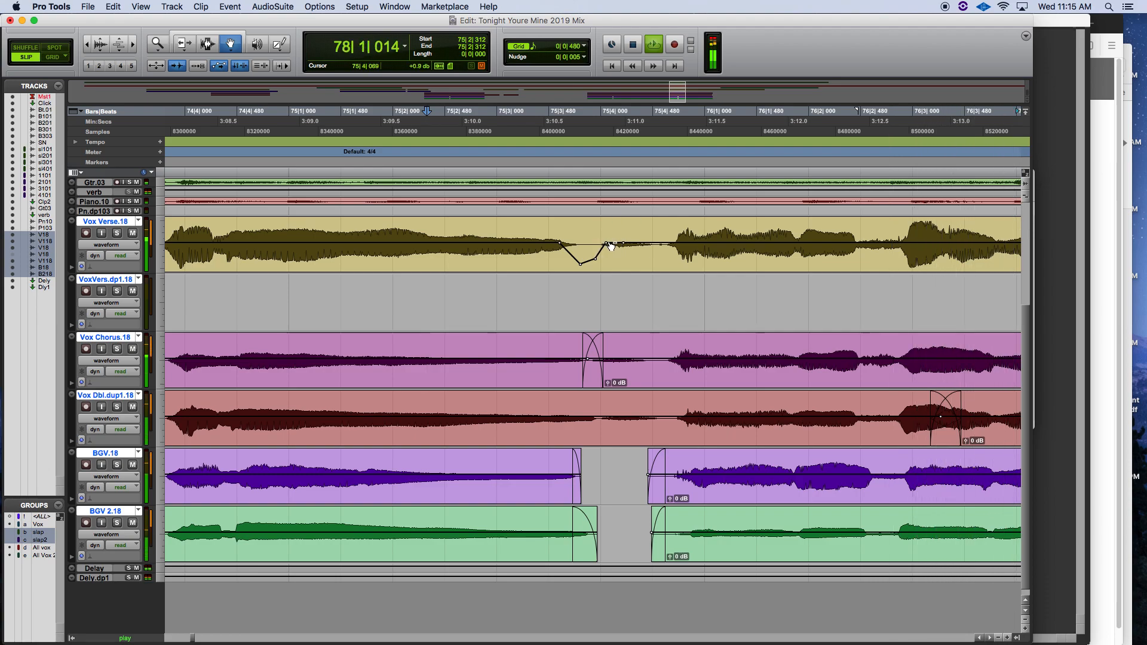
key(space)
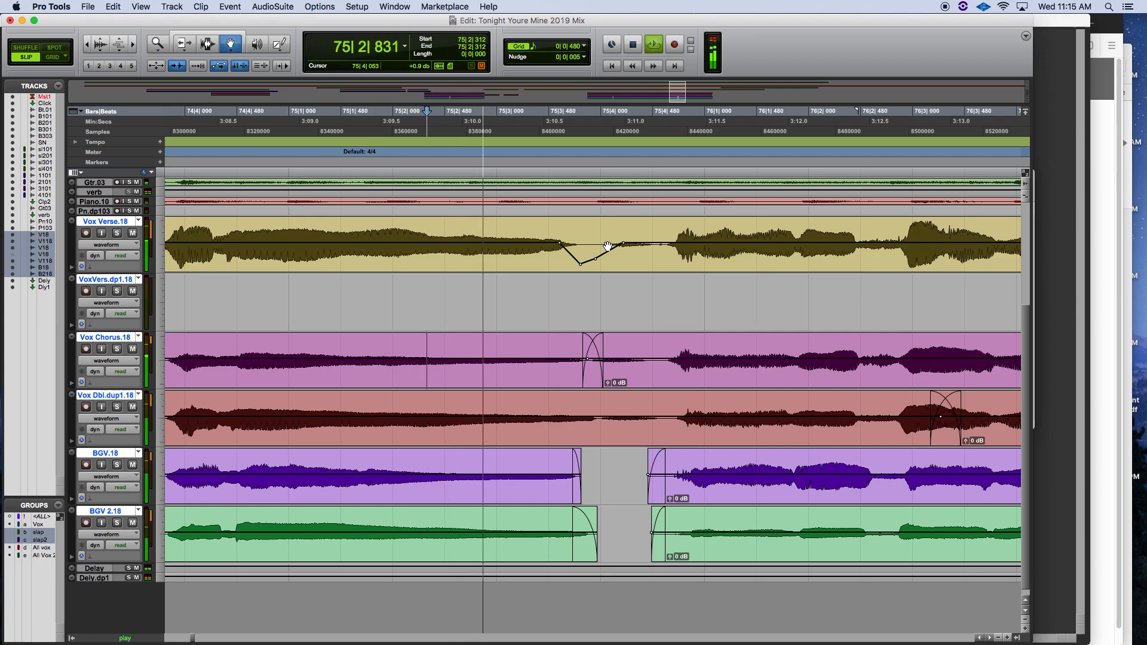
Ease the Vox Verse gain into the dip with points near 75|3|430, at -3.9 dB near 75|3|600, and lower near 75|3|690
click(543, 244)
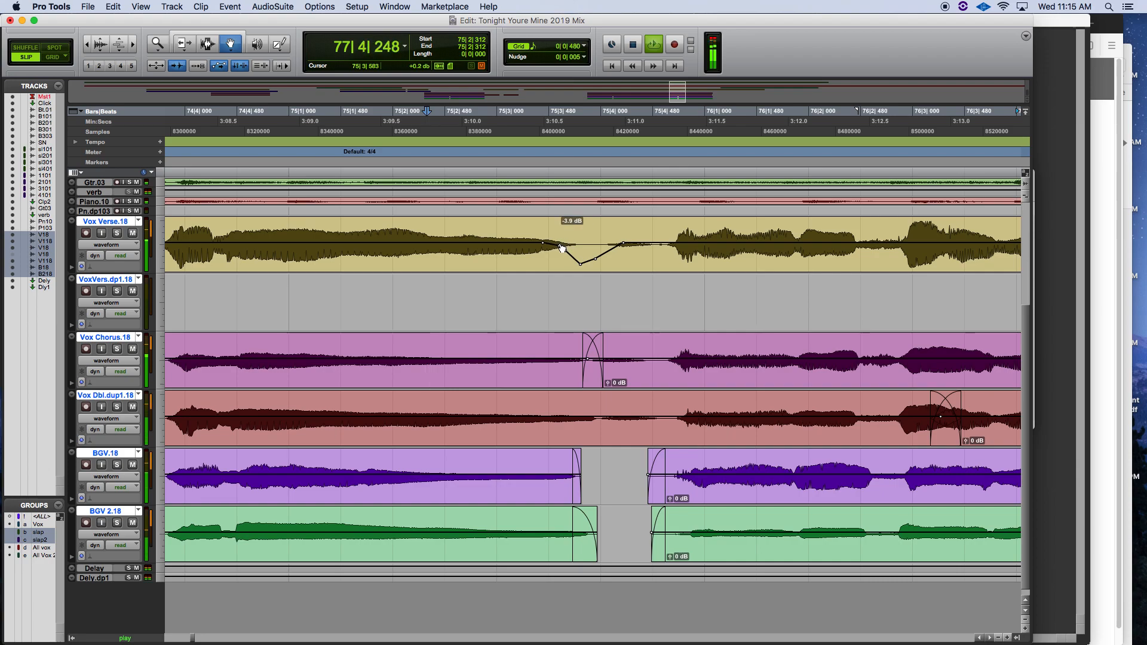
key(space)
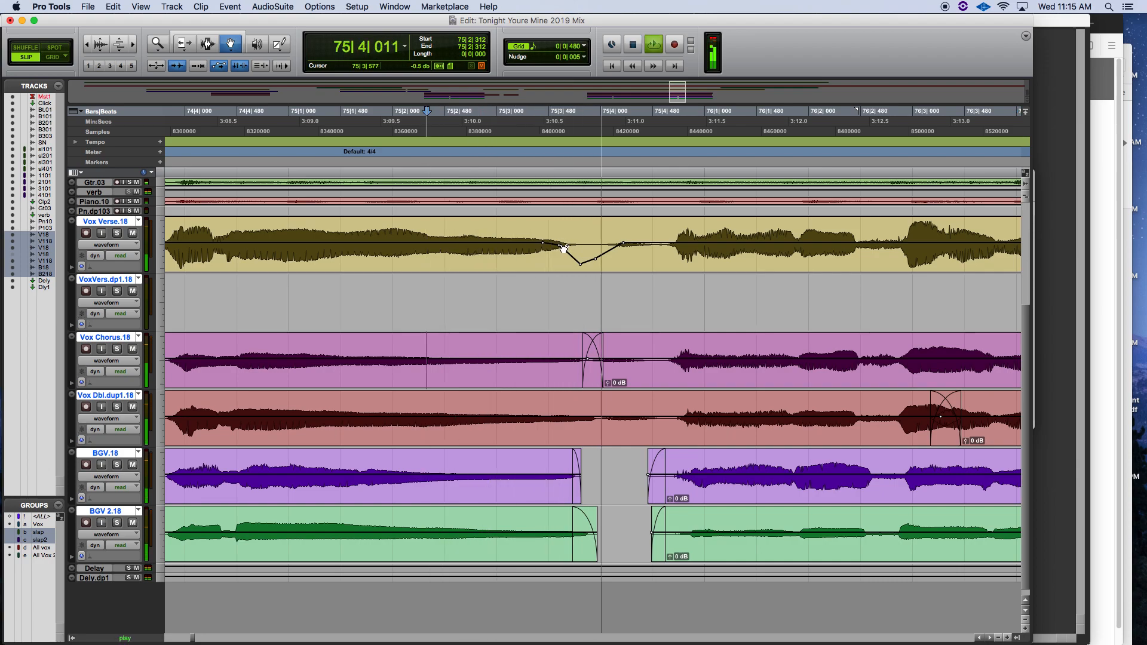
drag(562, 248, 574, 268)
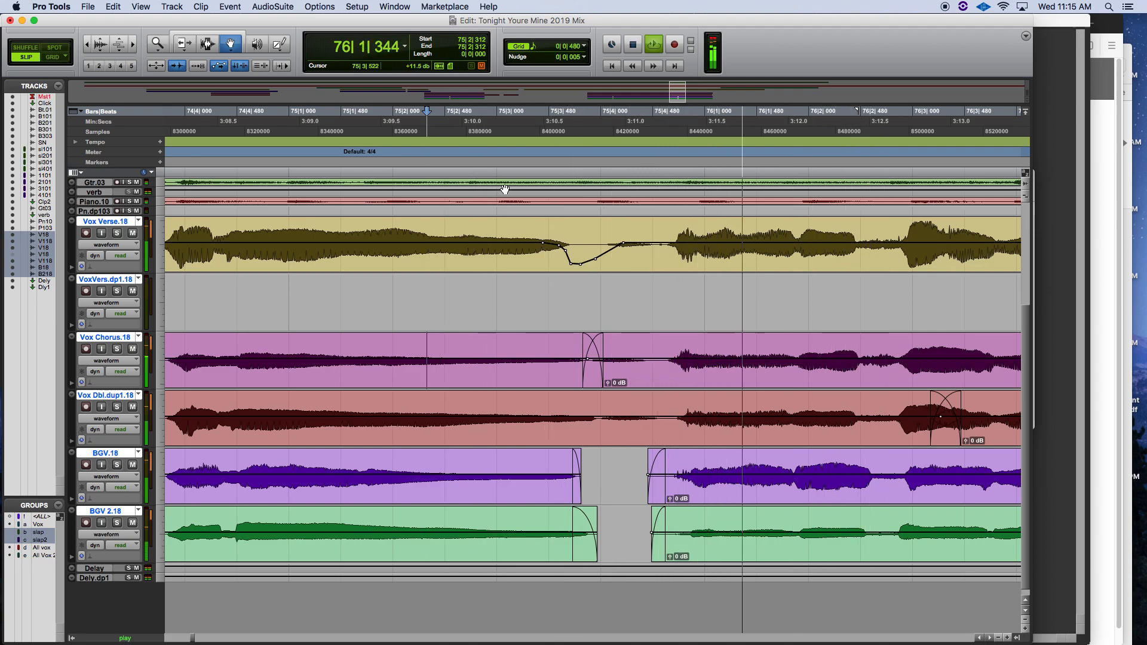
Stop playback and show the whole session from the first track onward
click(155, 45)
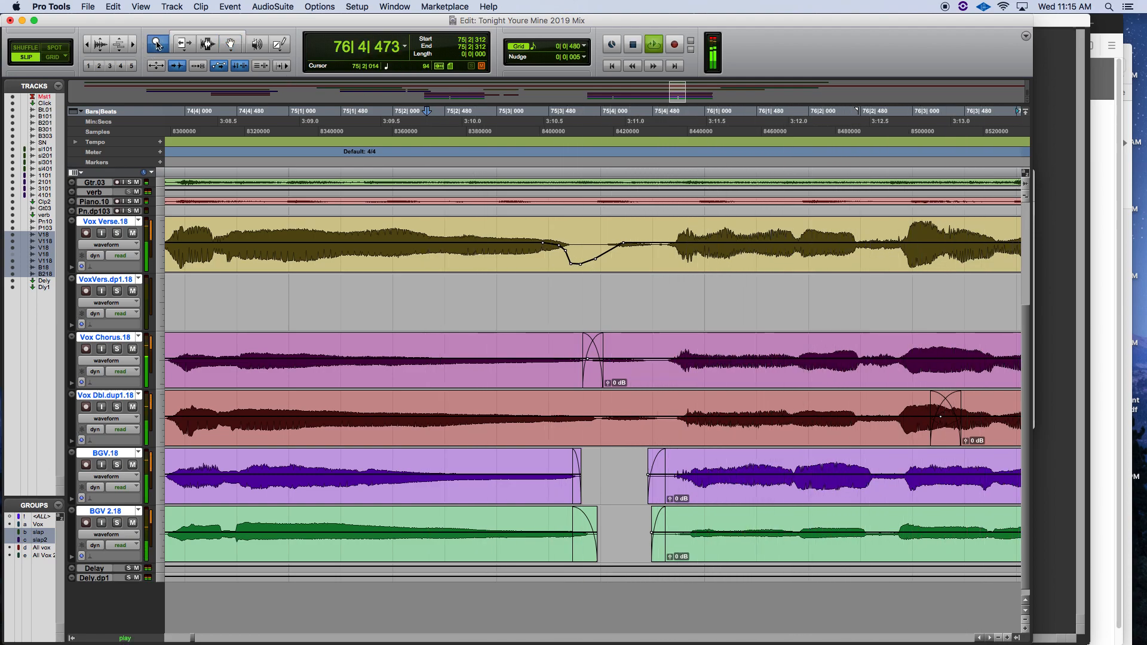
double_click(156, 45)
key(space)
scroll(332, 197, up, 5)
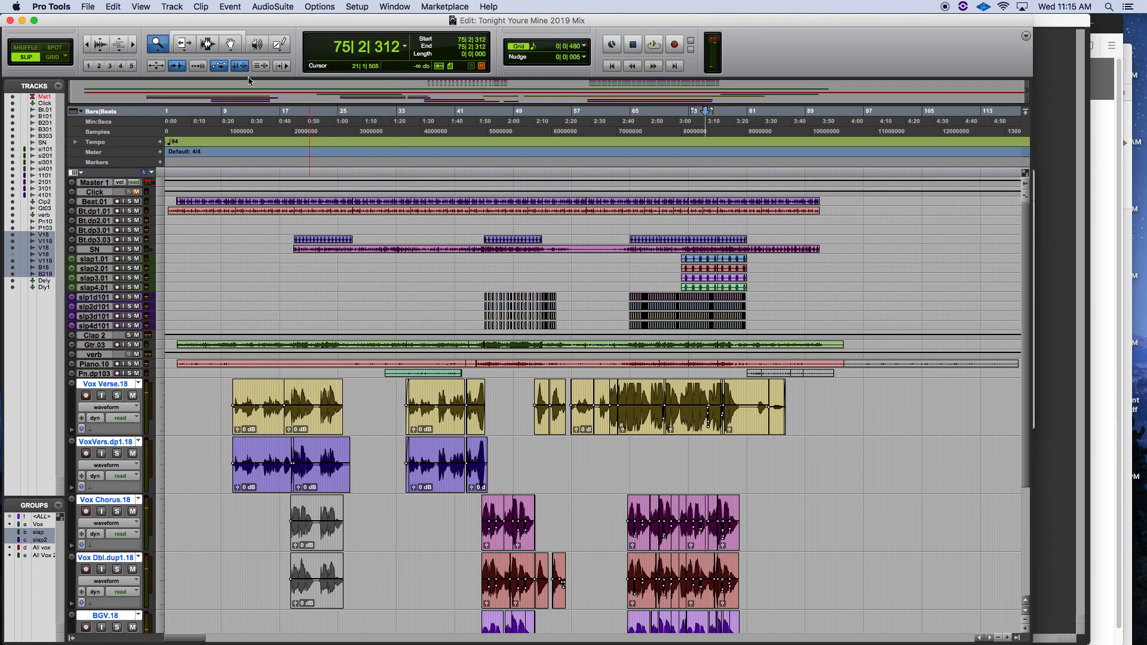